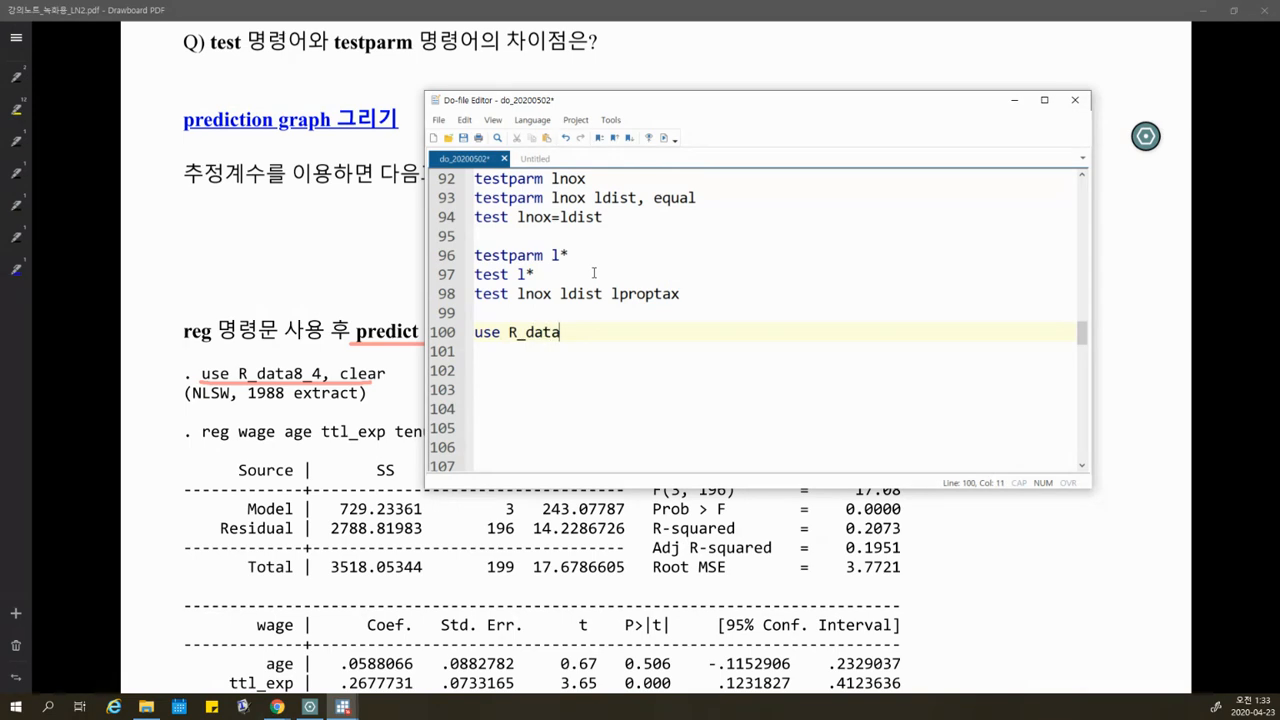
Complete the do-file command "use R_data8_4, clear" and run it to load the dataset.
type("8_4 , clear")
key("Return")
key("ctrl+s")
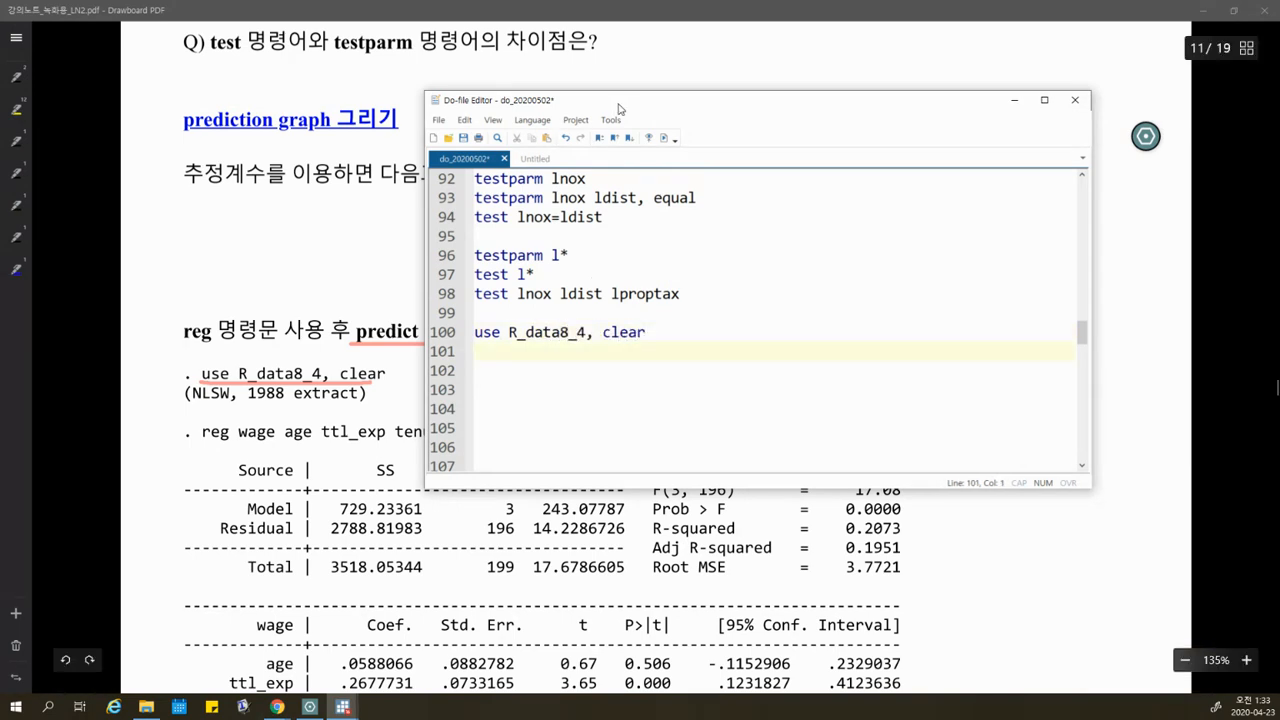
left_click_drag(614, 100, 738, 65)
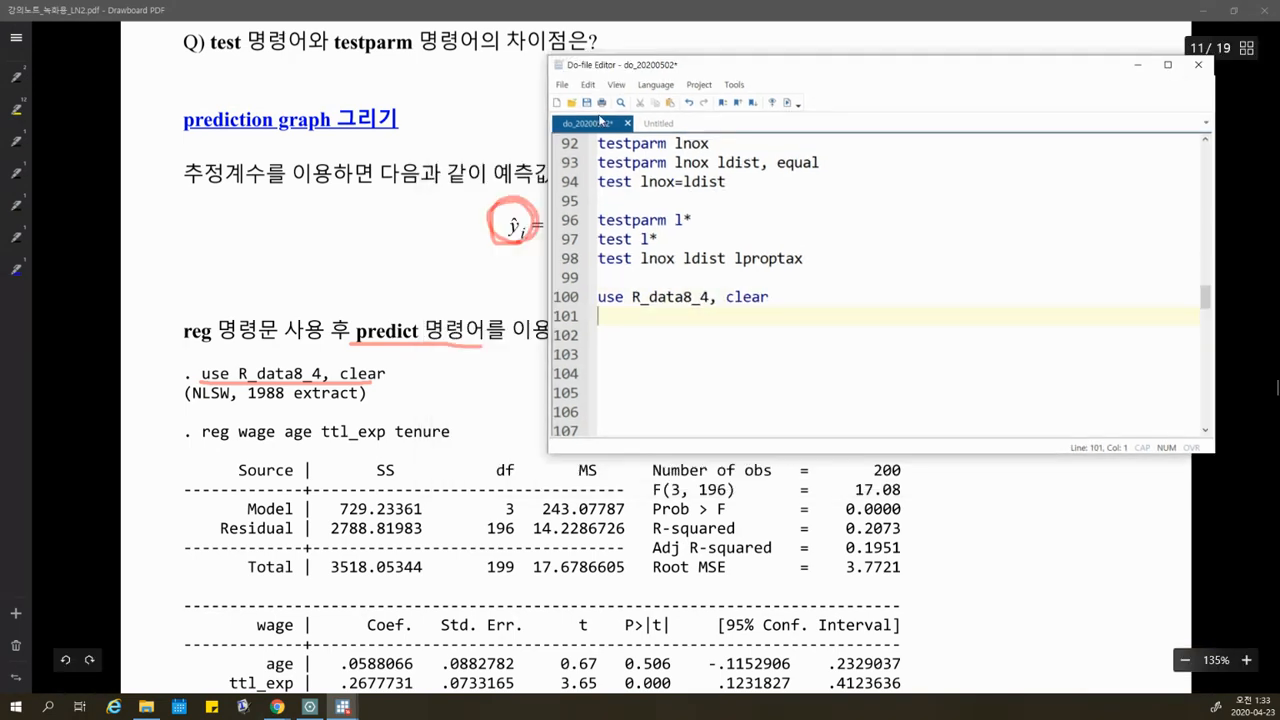
triple_click(643, 297)
Add the regression command "reg wage age ttl_exp tenure" below the data-loading line and run it.
left_click(629, 318)
type("reg wage ag")
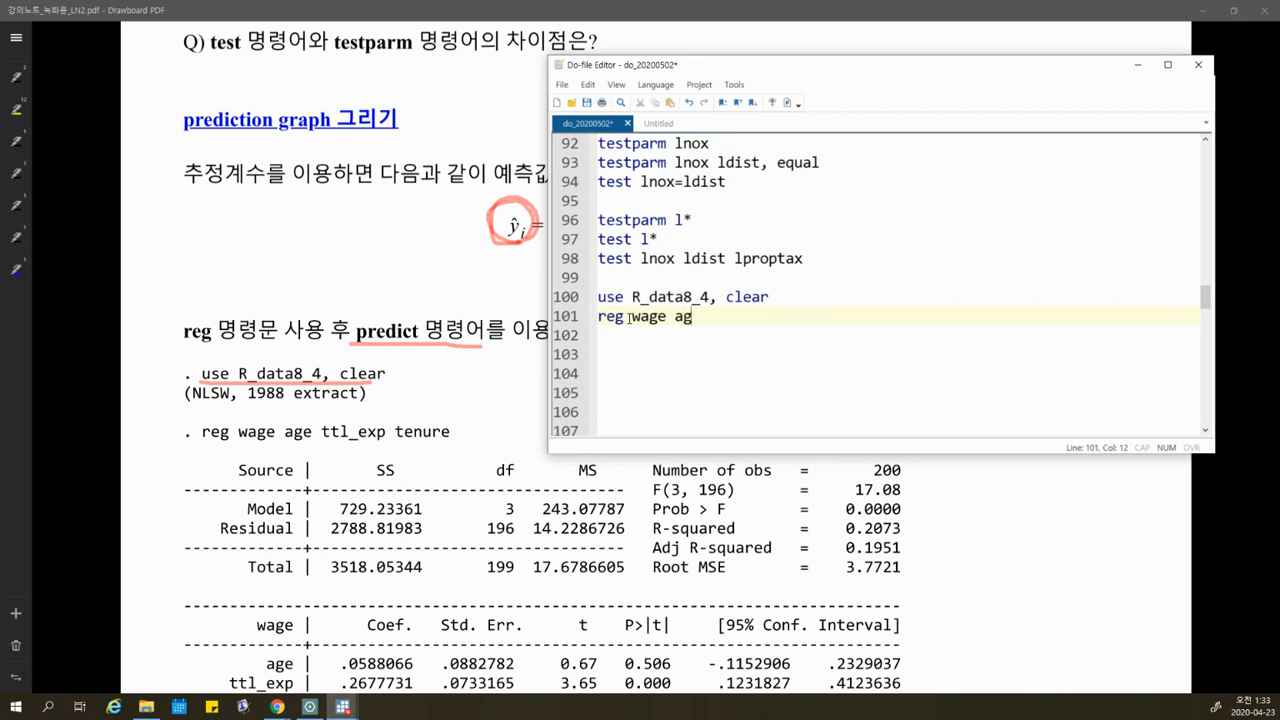
type("e ttl_exp tenure")
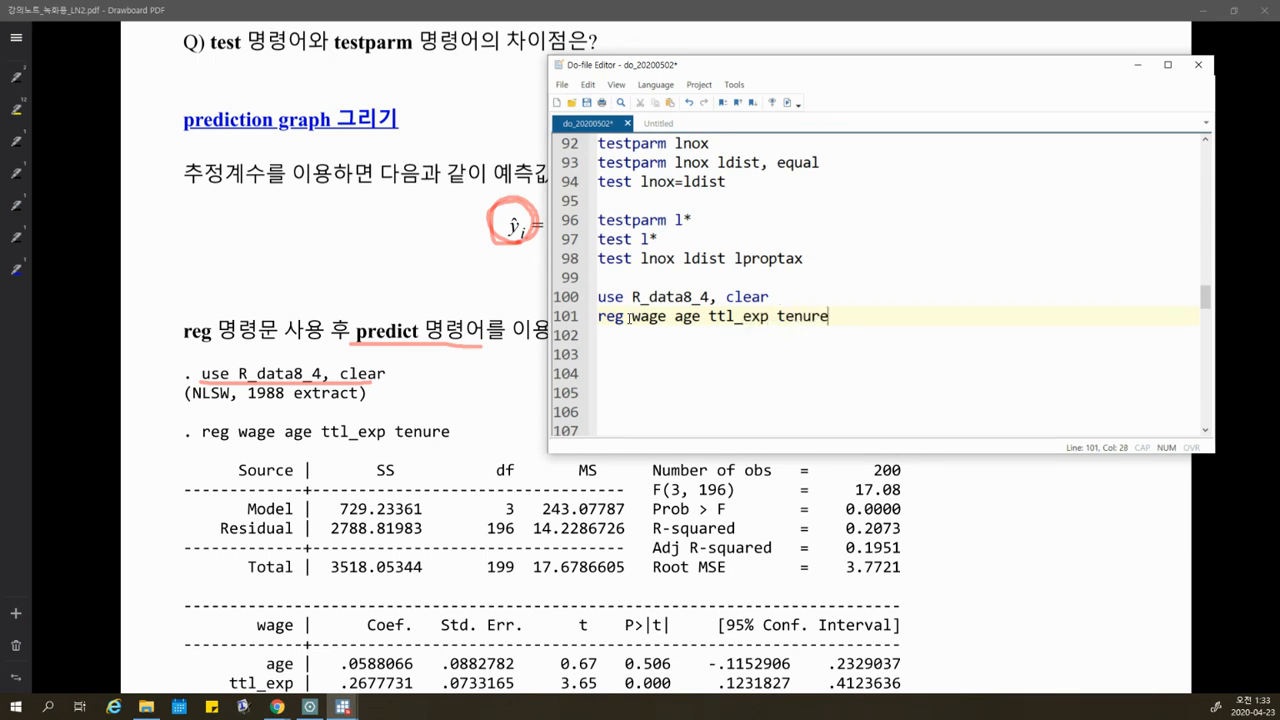
left_click_drag(631, 317, 700, 317)
left_click(788, 105)
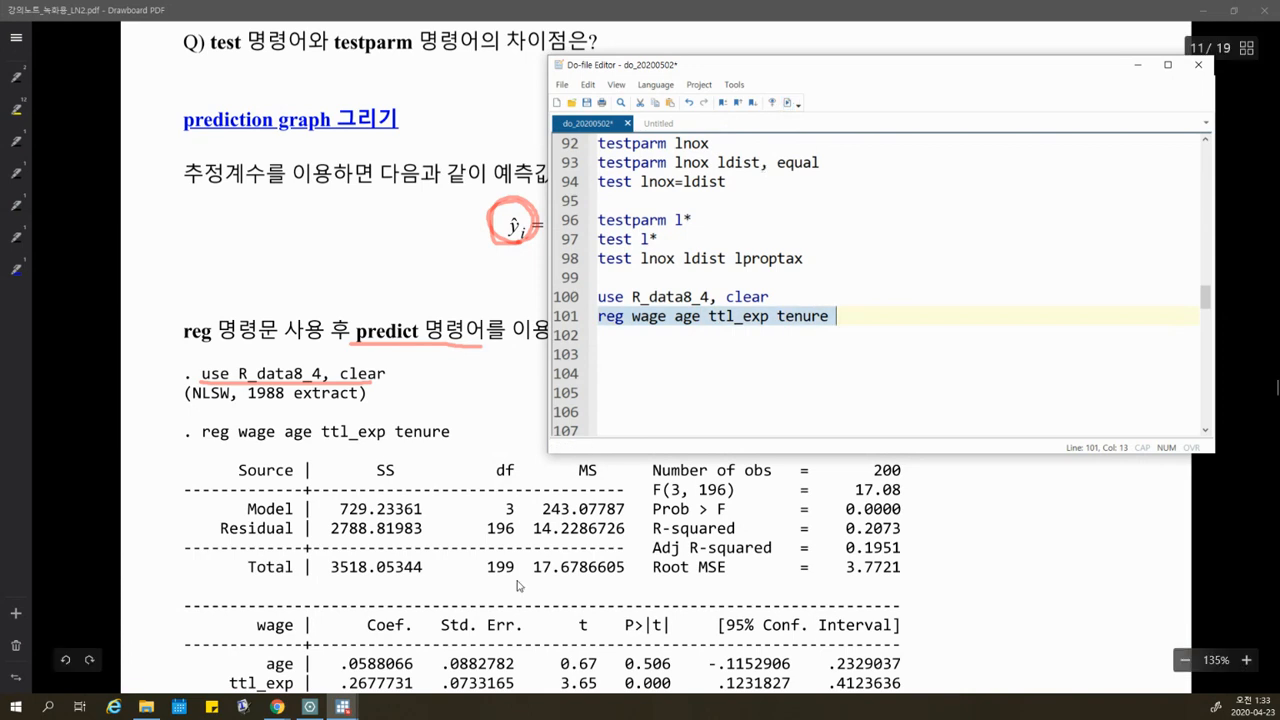
Review the regression and predict commands in the PDF lecture notes, and check the regression output in Stata.
left_click(519, 581)
scroll(538, 596, "up", 2)
scroll(535, 595, "down", 1)
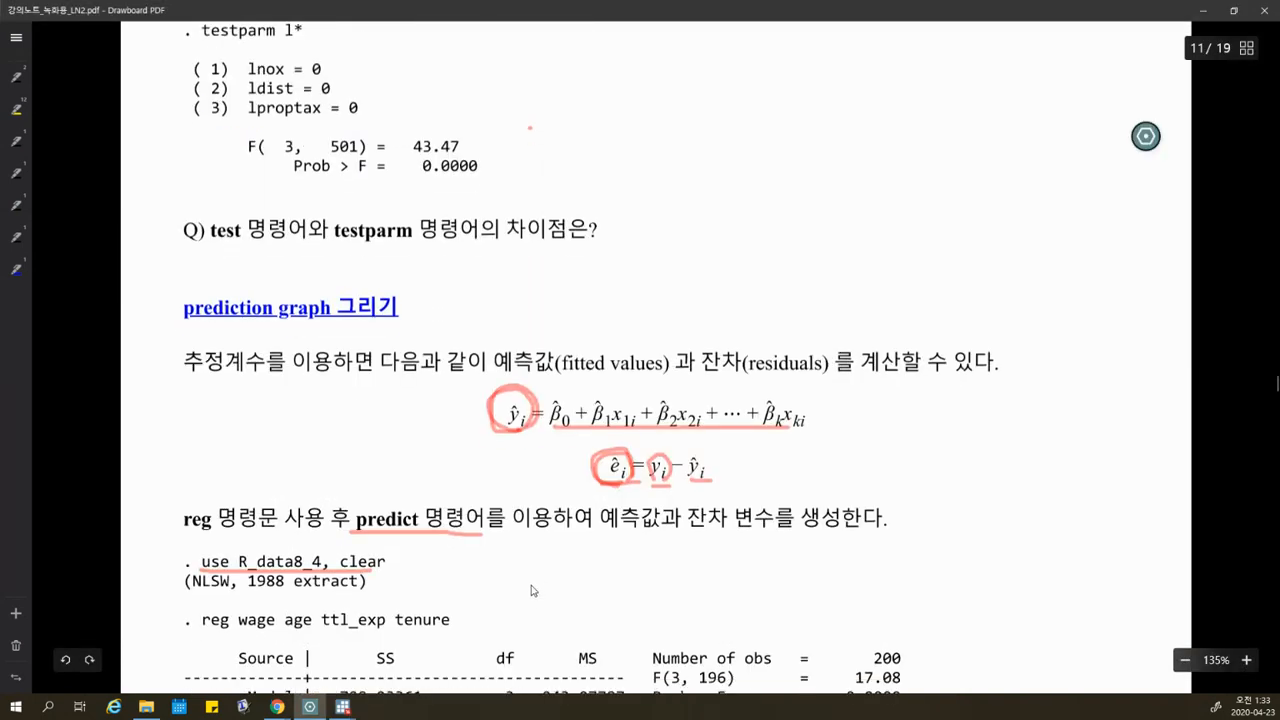
scroll(533, 590, "down", 10)
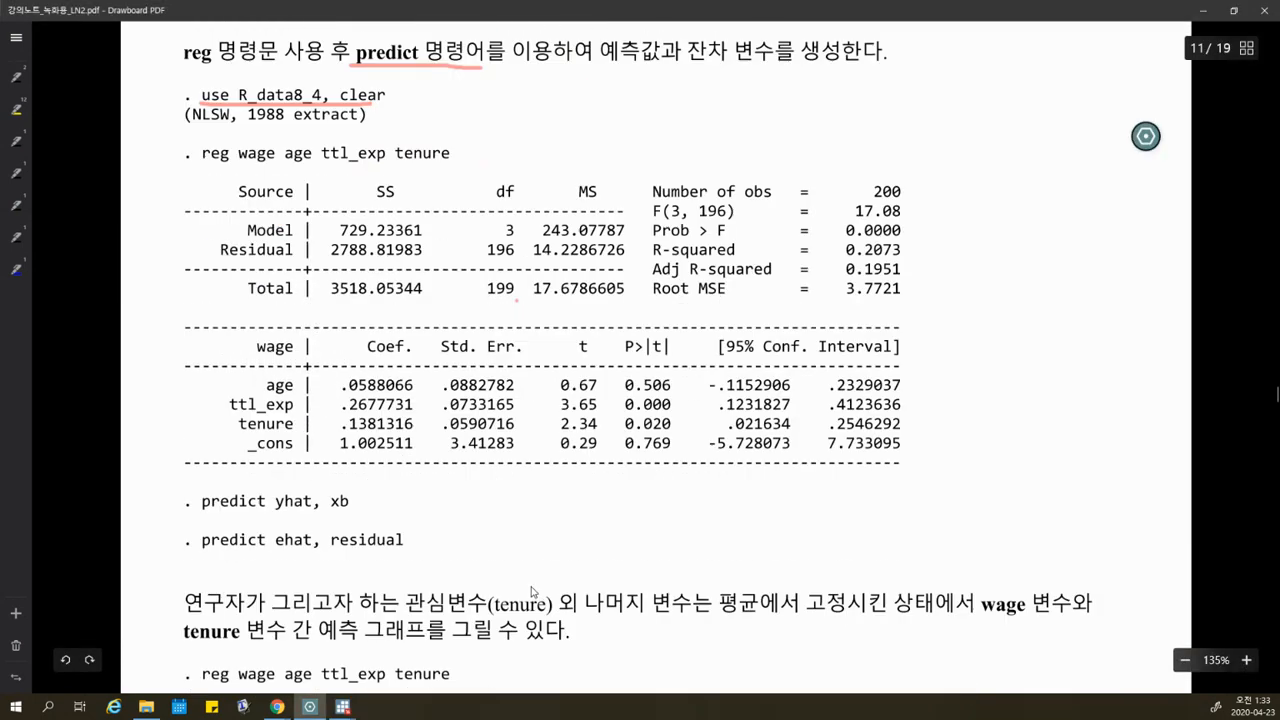
left_click(342, 707)
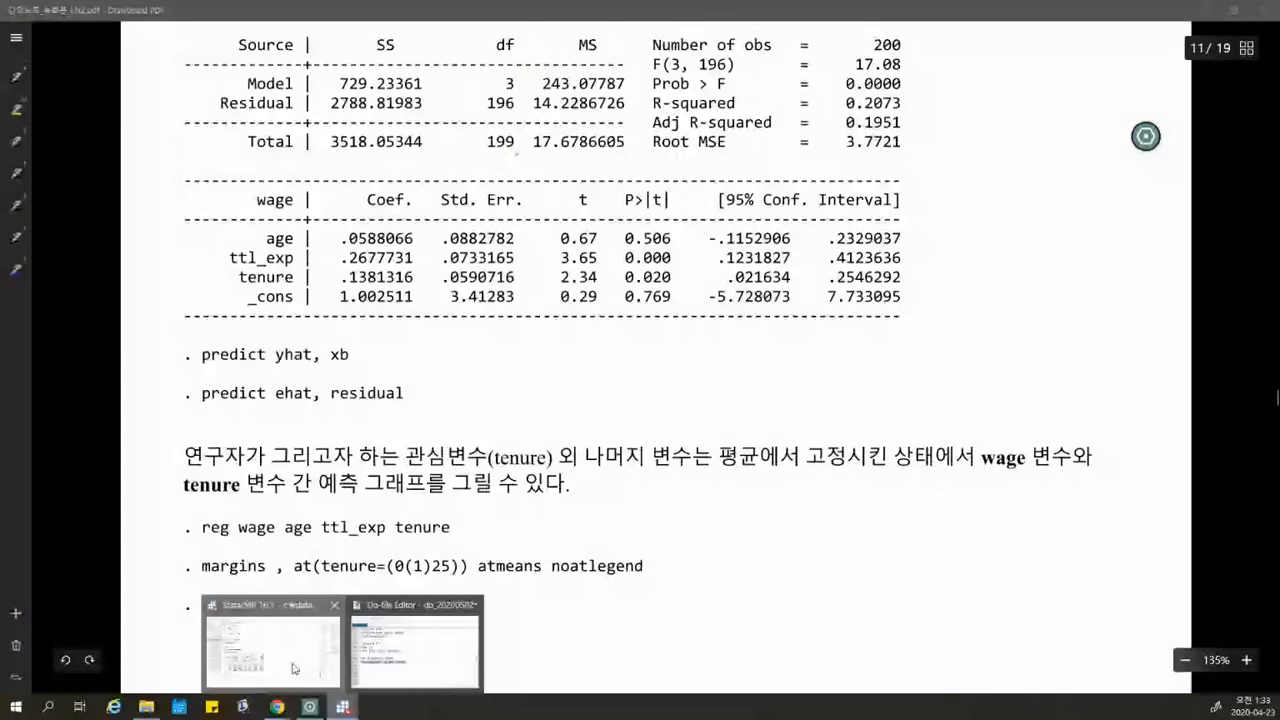
left_click(272, 650)
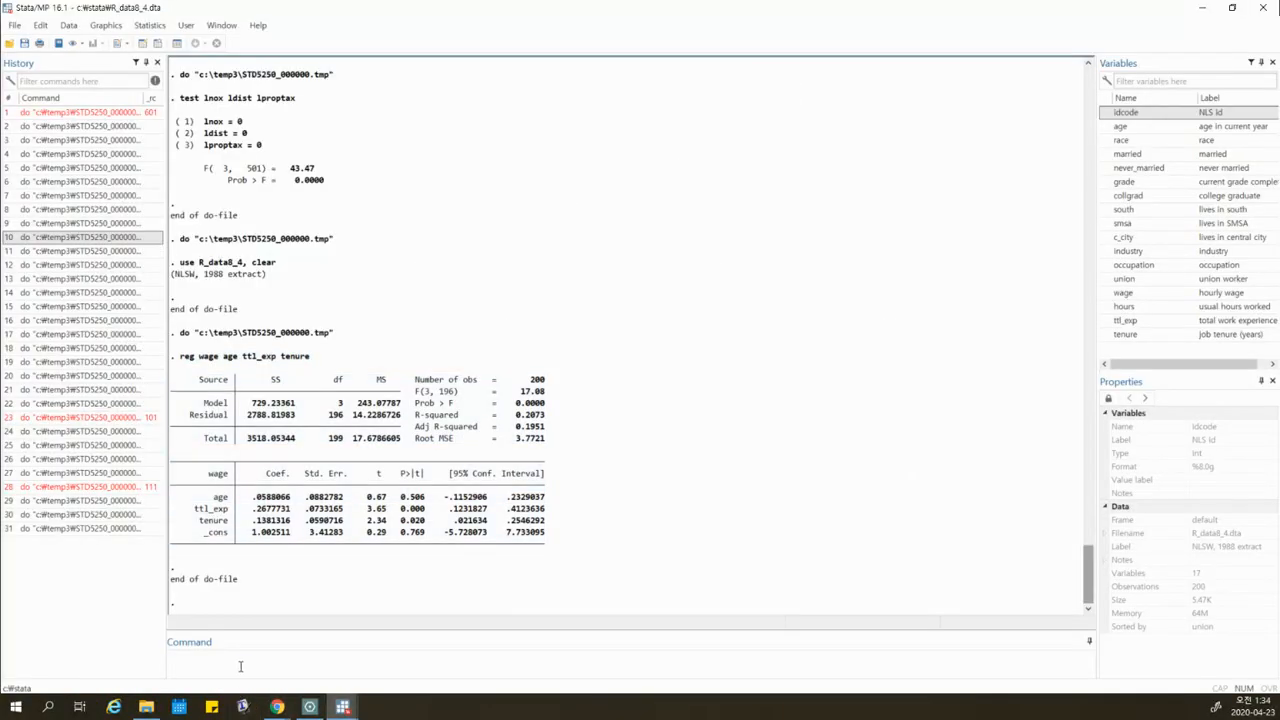
Add the comment "* post-estimation commands" on line 103 of the do-file, below the regression command.
left_click(345, 707)
left_click(414, 645)
left_click(661, 357)
type("pored")
key("BackSpace")
key("BackSpace")
key("BackSpace")
key("BackSpace")
key("BackSpace")
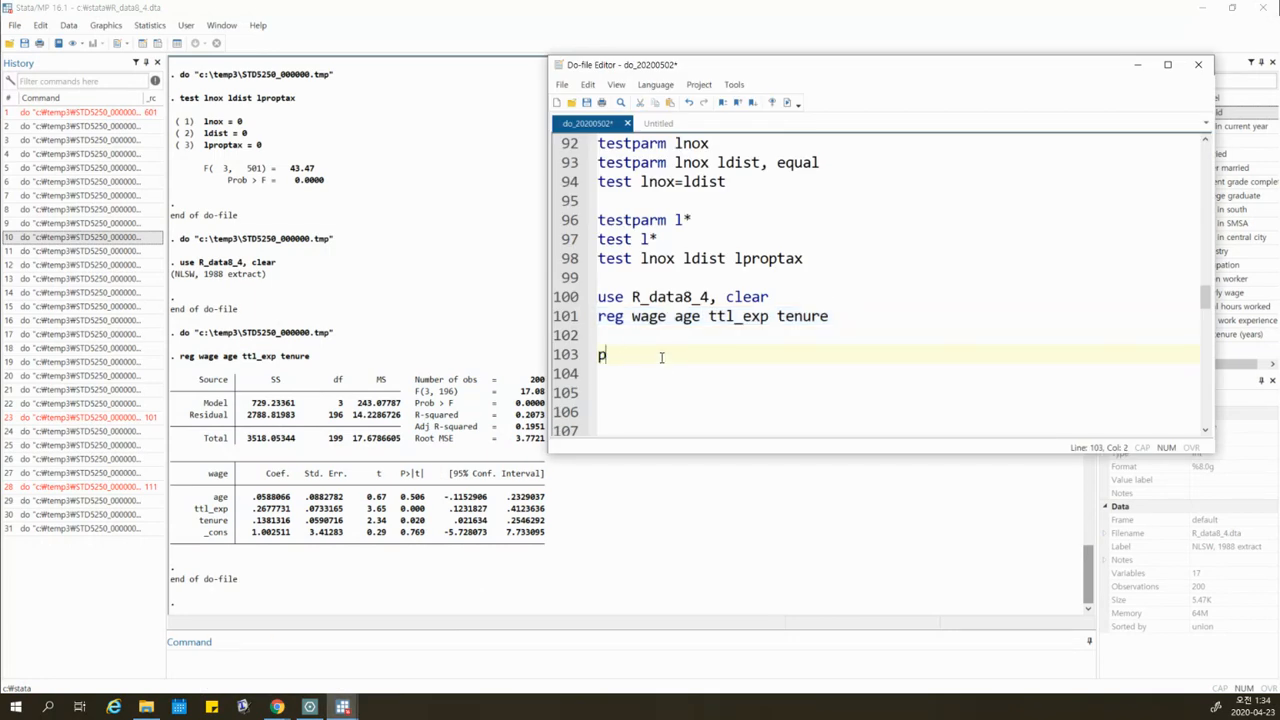
type("p")
key("BackSpace")
type("* post")
key("BackSpace")
key("BackSpace")
key("BackSpace")
type("ost-estimaton")
key("BackSpace")
key("BackSpace")
type("uio")
key("BackSpace")
key("BackSpace")
key("BackSpace")
type("ion commands")
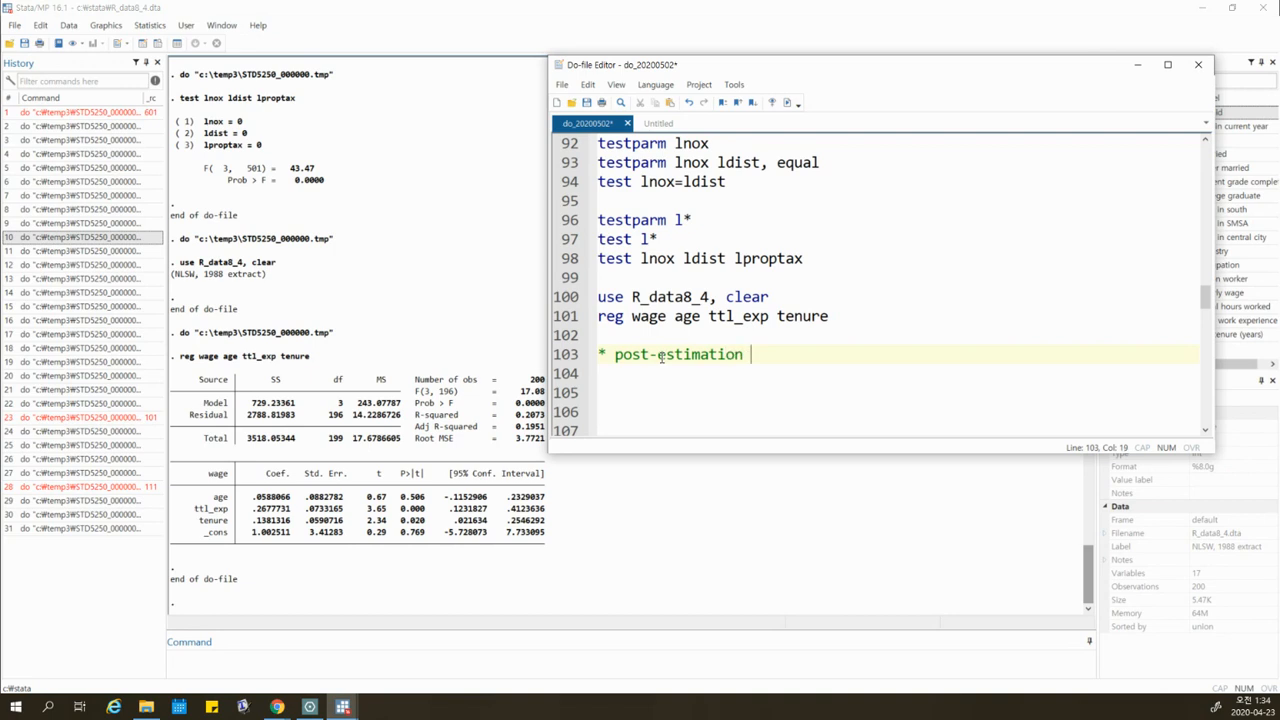
Add a second comment line, "* predict", directly below the post-estimation comment.
key("Return")
type("* predi")
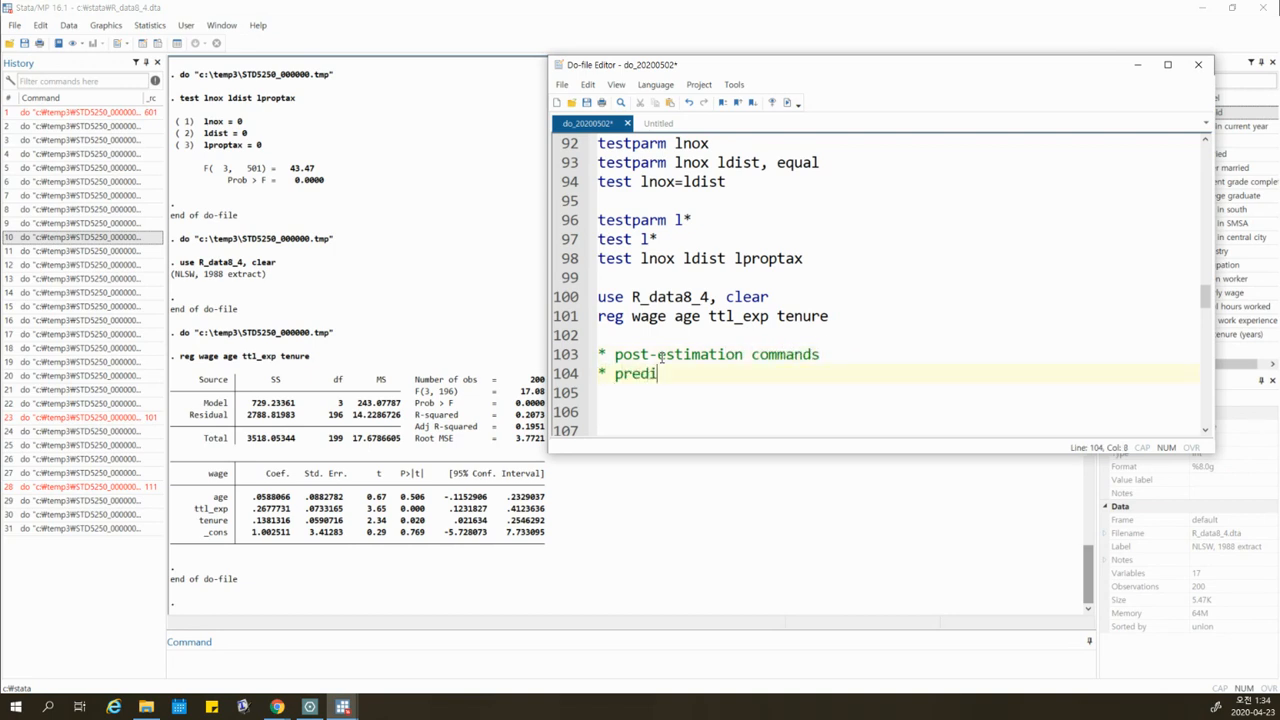
type("ct")
key("BackSpace")
type("ct")
key("Return")
Write the command "predict yhat, xb" on line 106, leaving a blank line after the comments.
key("Return")
type("predict")
key("Return")
scroll(685, 367, "down", 2)
left_click(683, 316)
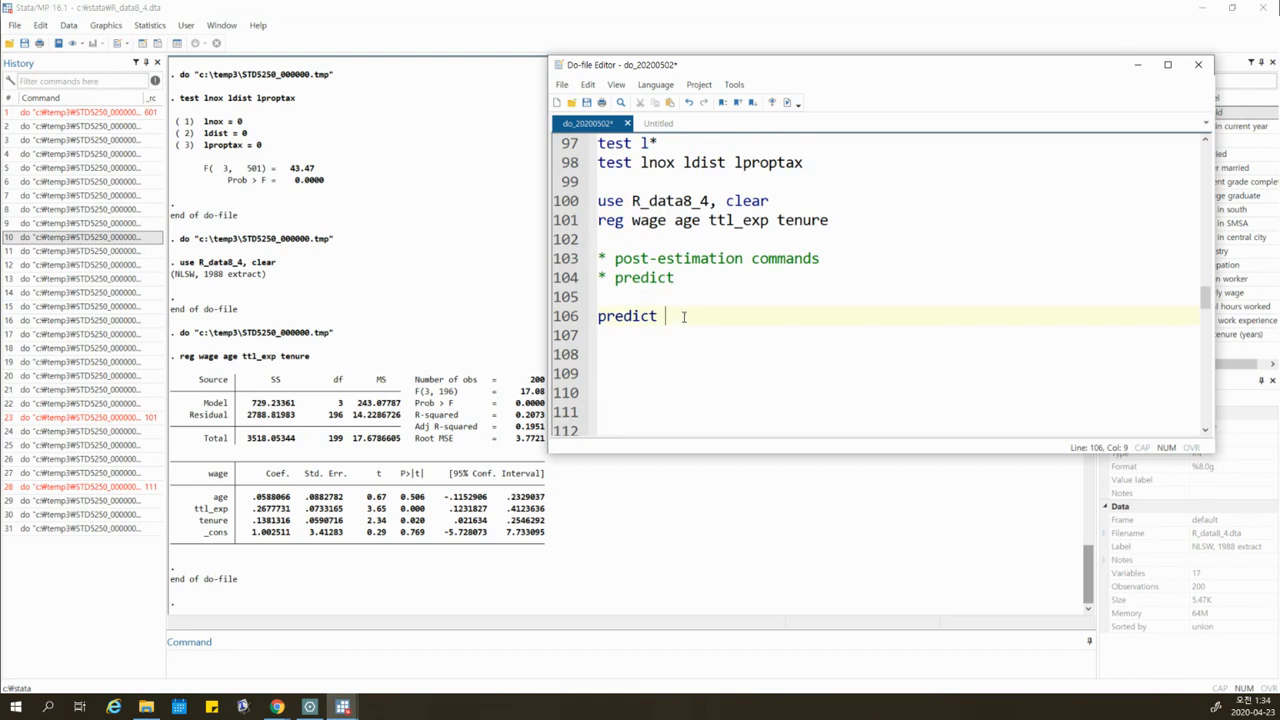
type("yhat, xb")
left_click_drag(700, 318, 658, 318)
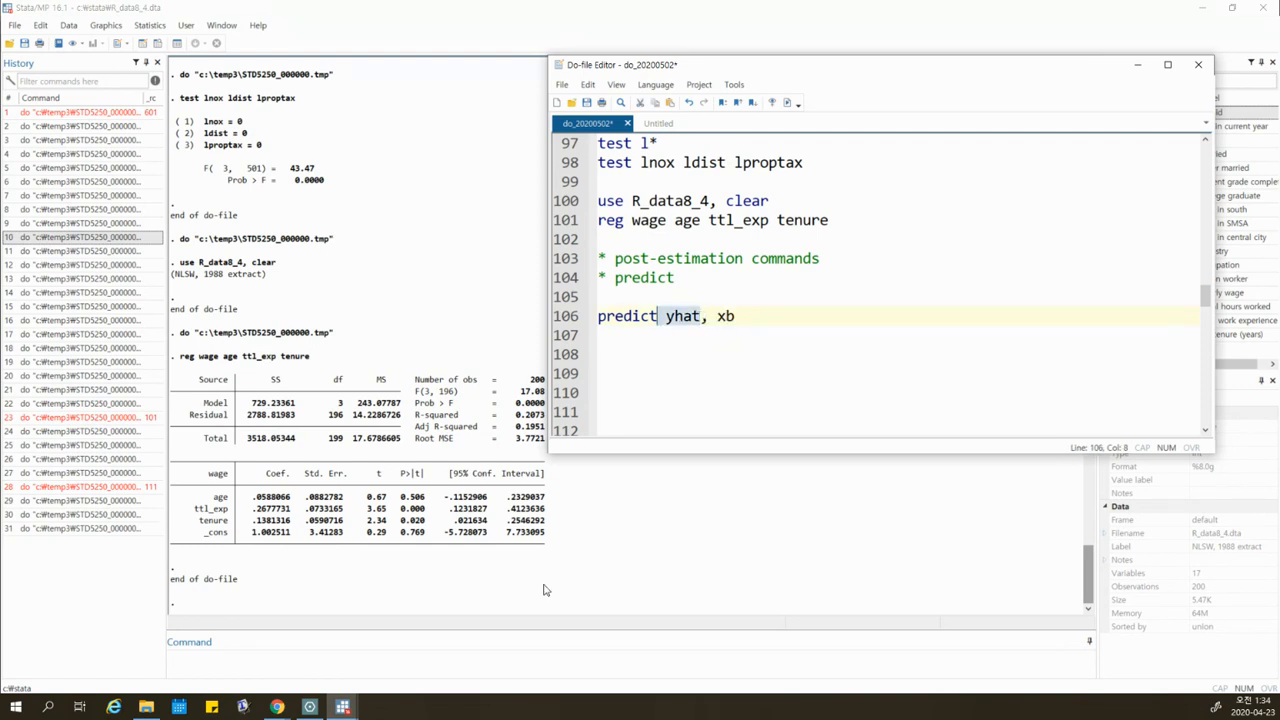
Switch to the PDF lecture notes at 90% zoom and underline "fitted values" and the right-hand side of the fitted-value equation.
left_click(310, 708)
left_click(1091, 300)
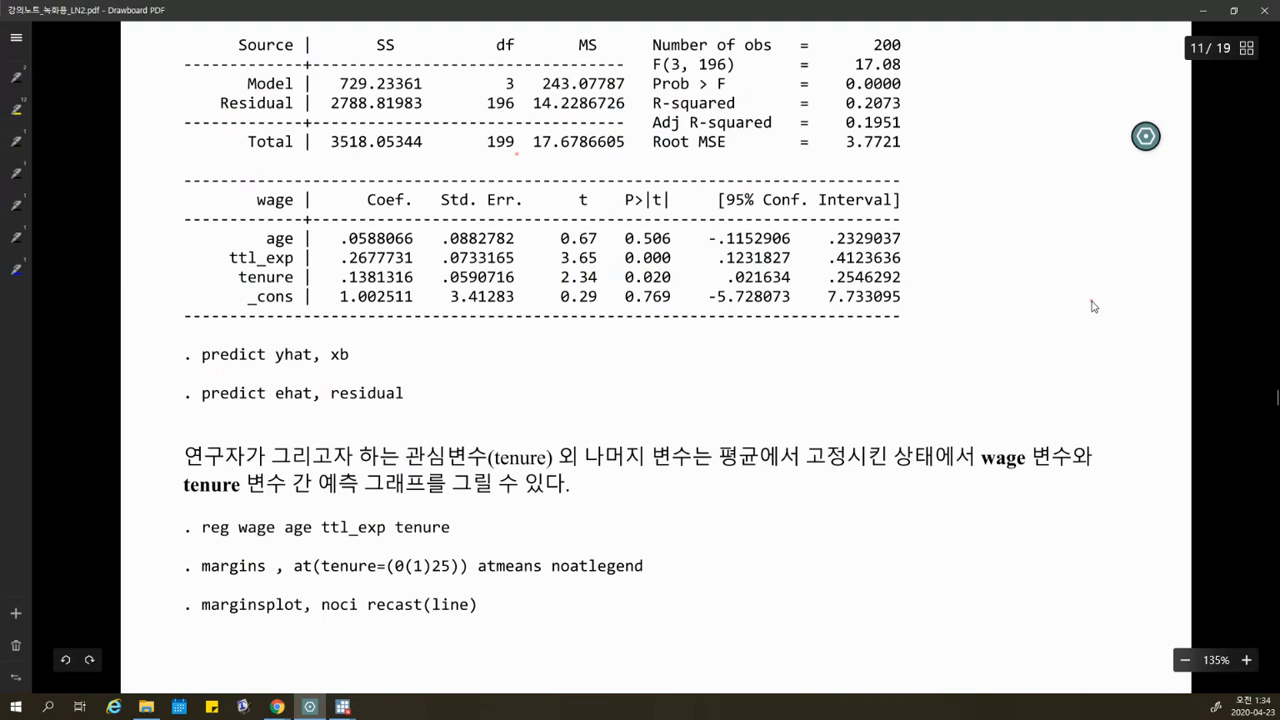
left_click(1184, 660)
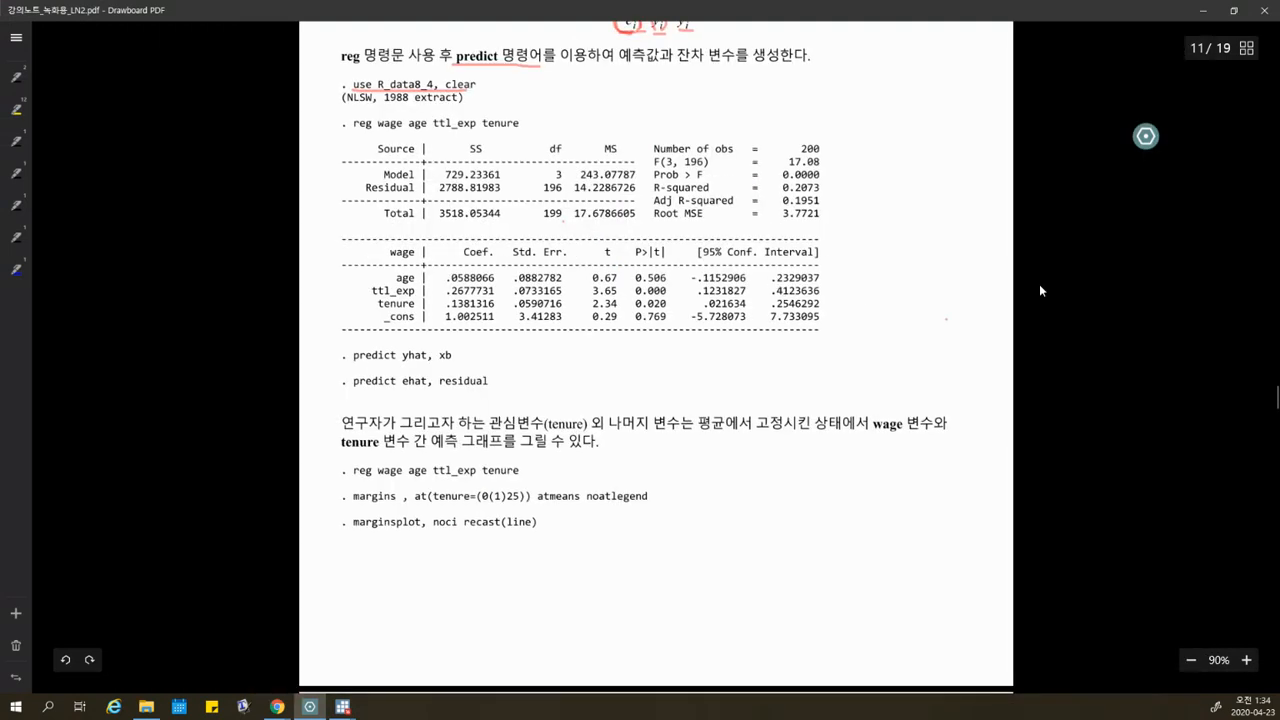
scroll(1276, 396, "up", 1)
scroll(1276, 396, "up", 4)
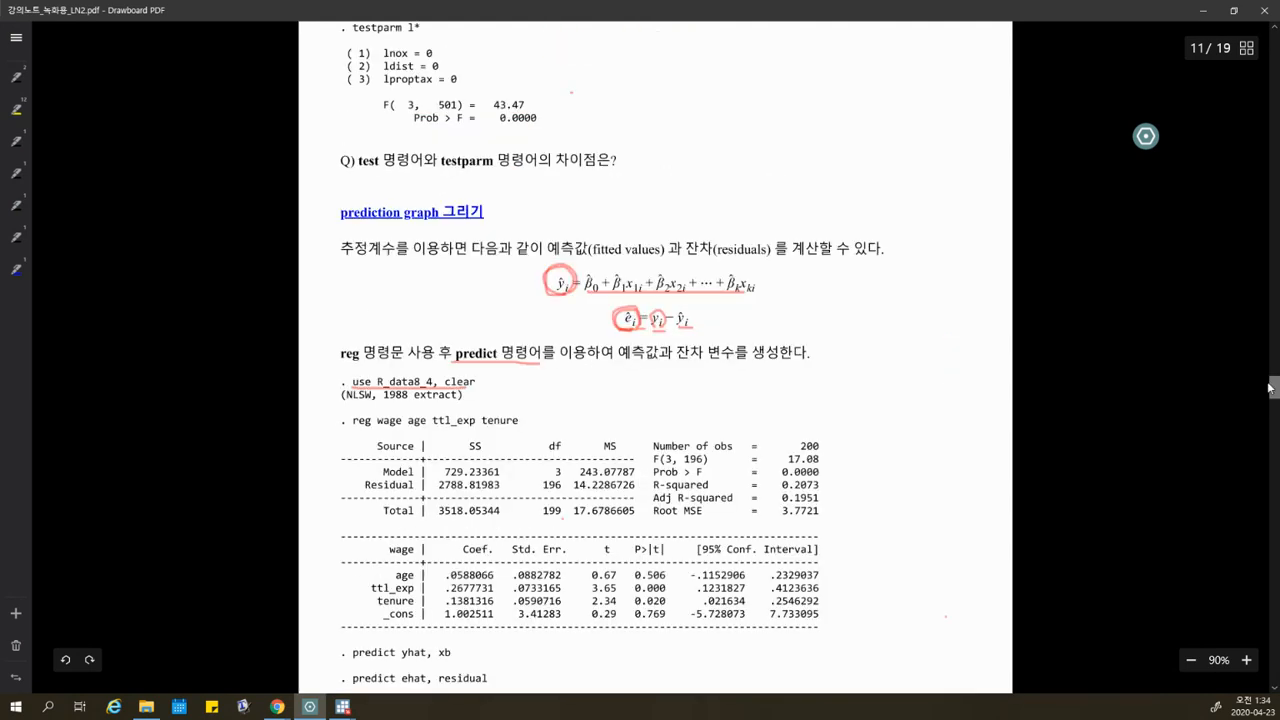
left_click_drag(590, 257, 664, 257)
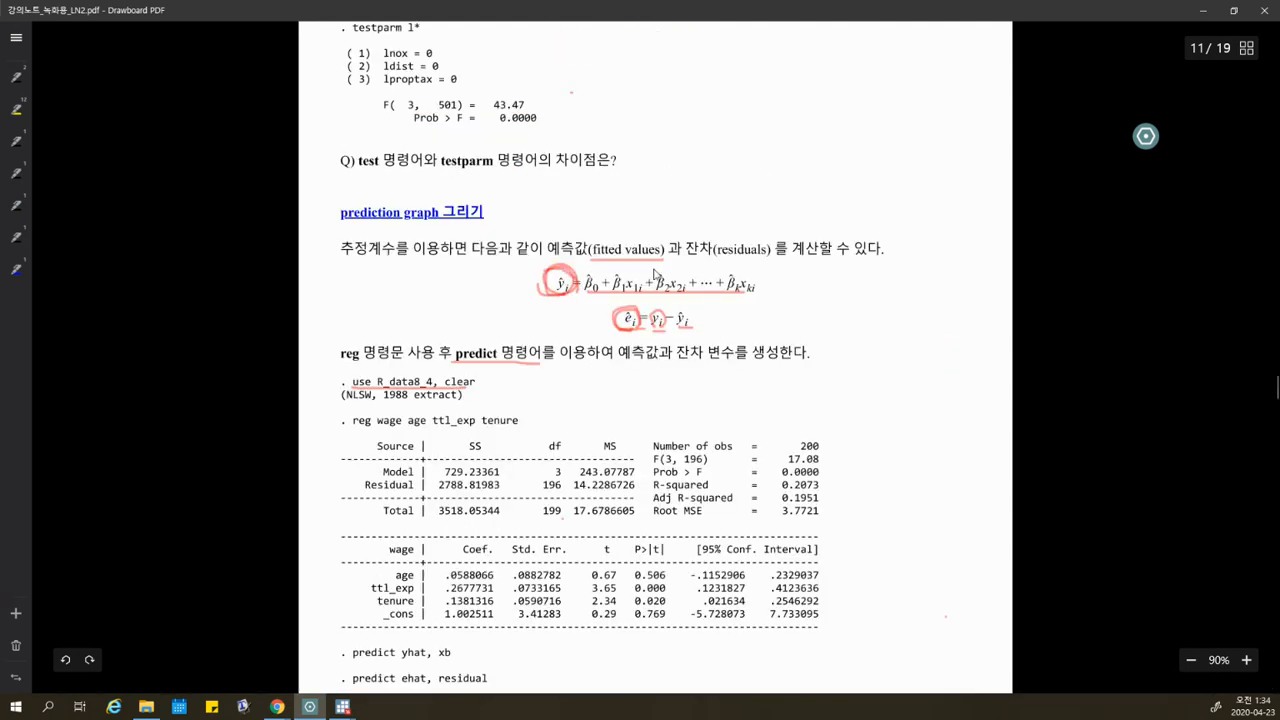
left_click_drag(584, 290, 757, 289)
Switch back to the Stata do-file and run the "predict yhat, xb" command.
left_click(296, 659)
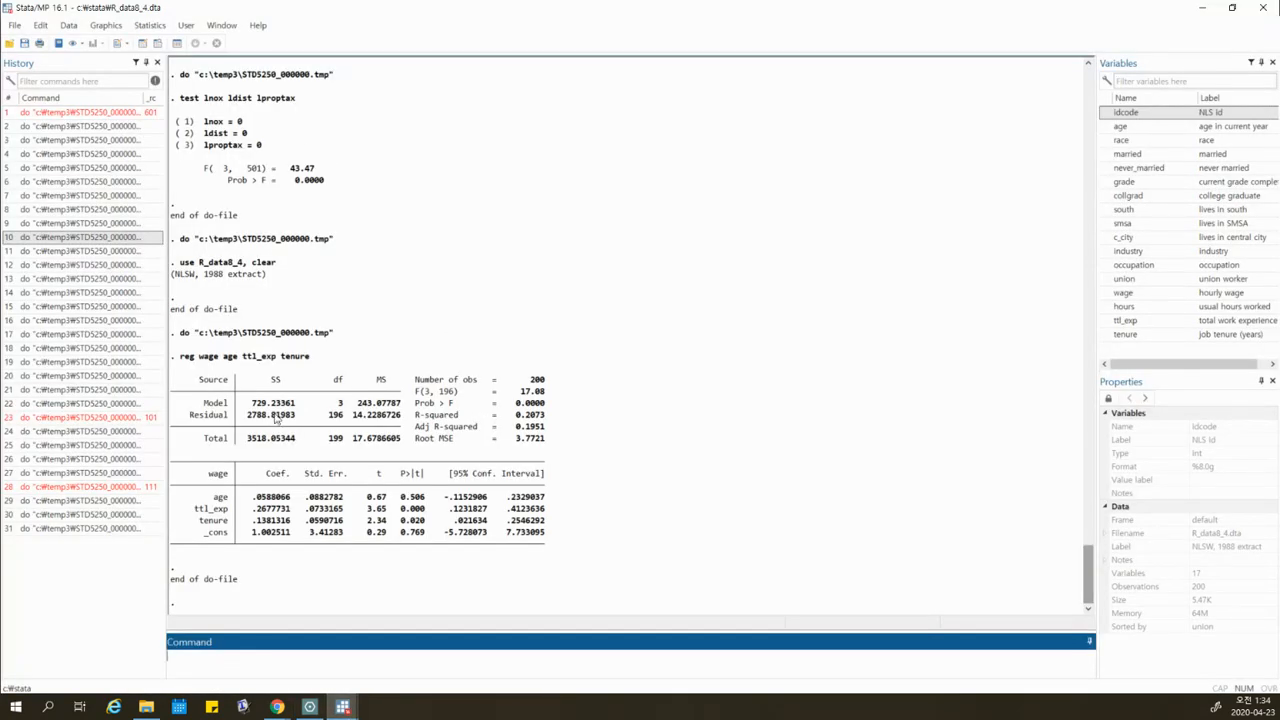
left_click(390, 659)
left_click_drag(627, 316, 717, 316)
left_click(788, 103)
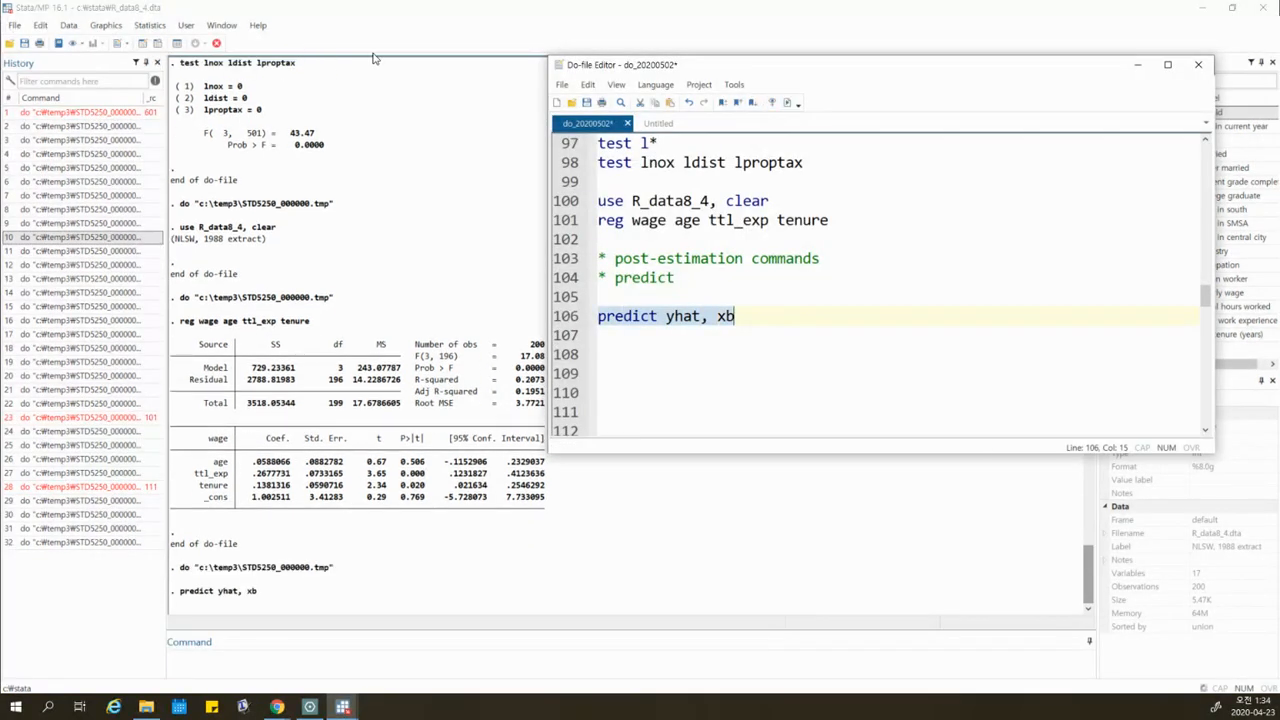
Browse the dataset and examine the yhat column and the first observation's ttl_exp, tenure and yhat values.
left_click(393, 675)
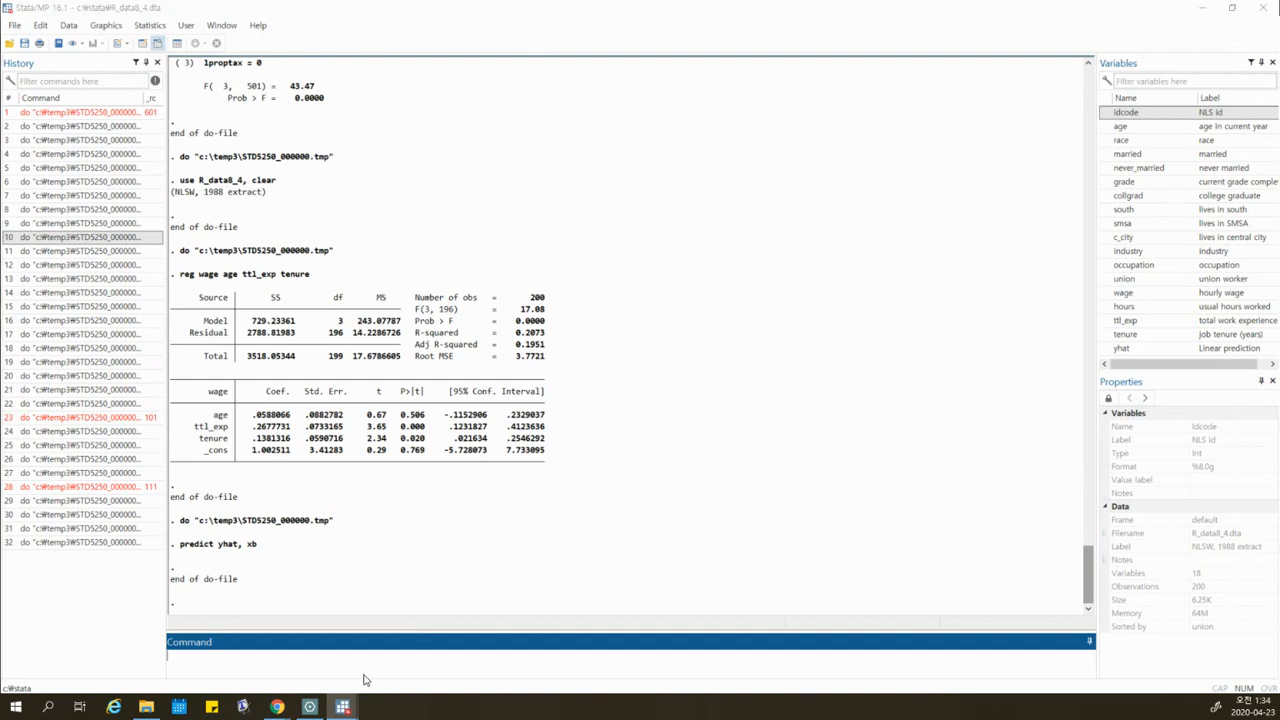
left_click(365, 680)
left_click(865, 83)
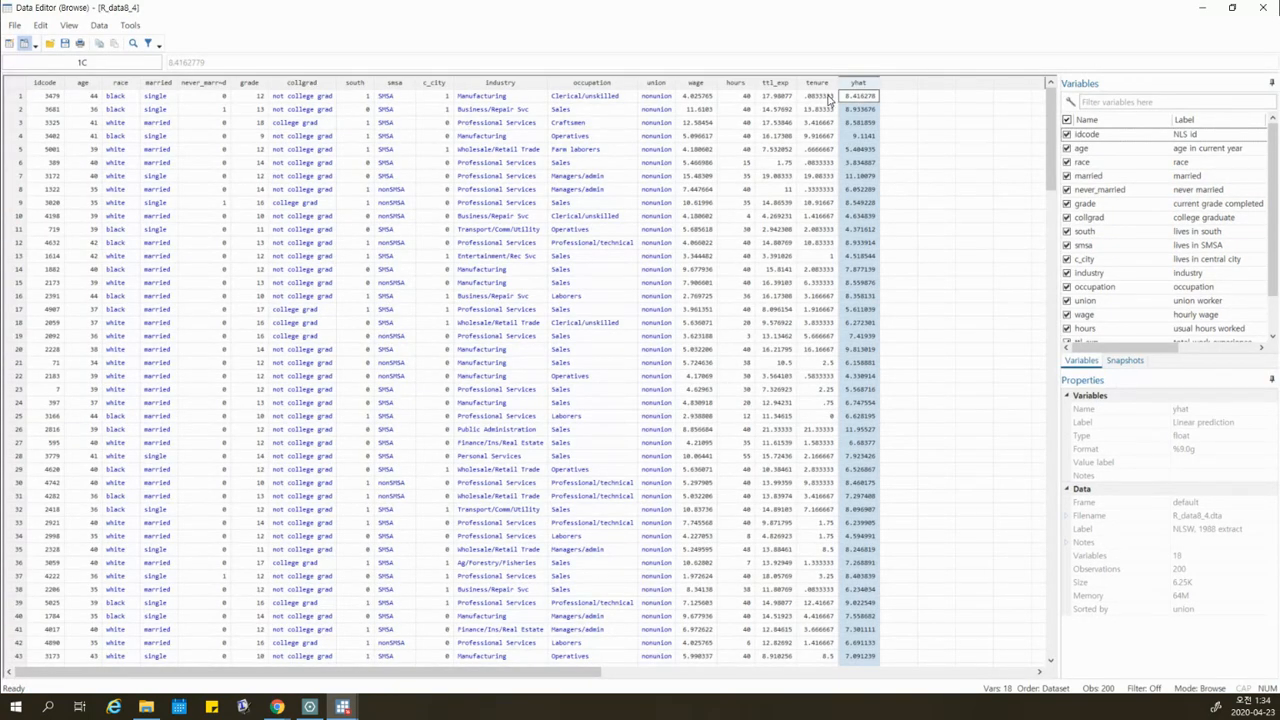
left_click(500, 109)
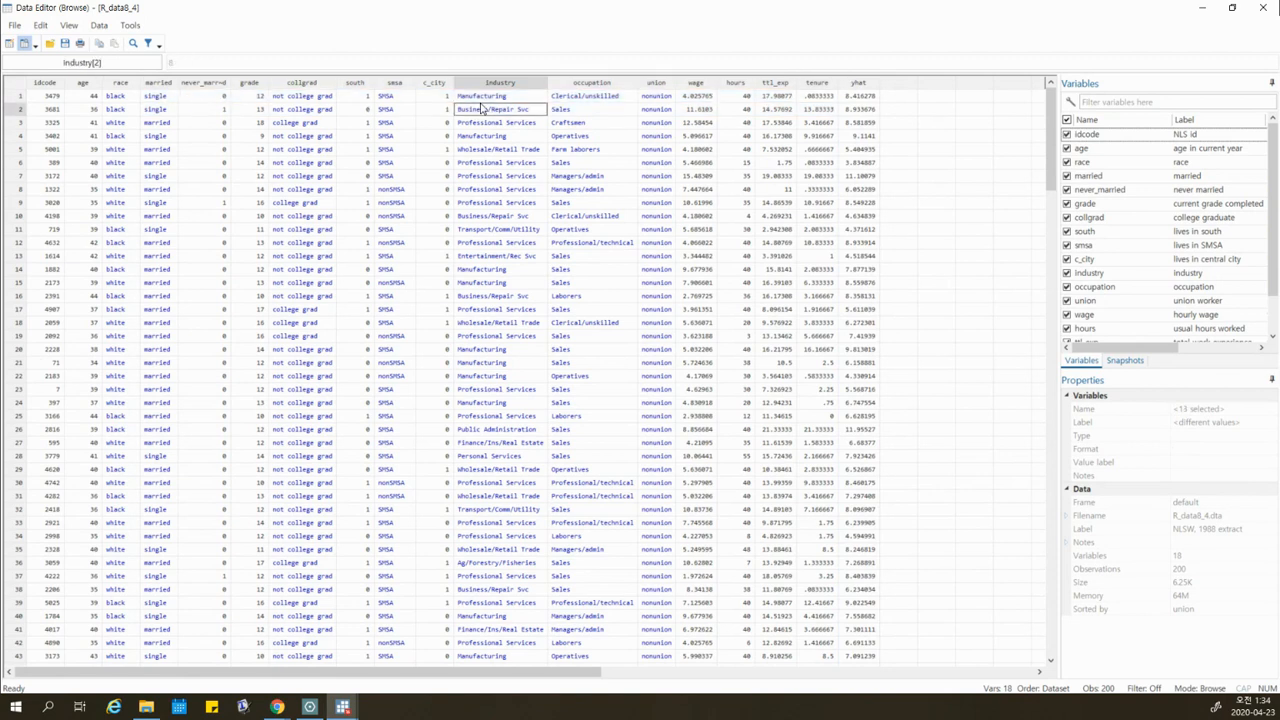
left_click_drag(778, 96, 822, 96)
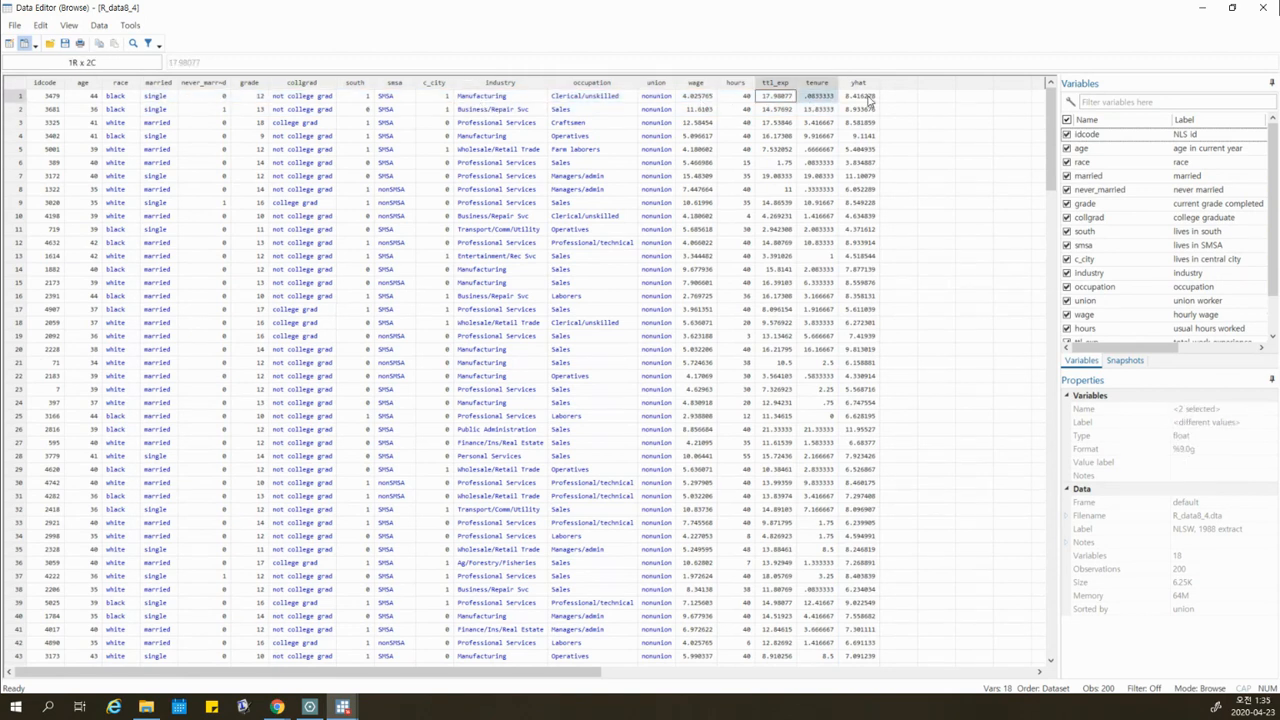
left_click(862, 96)
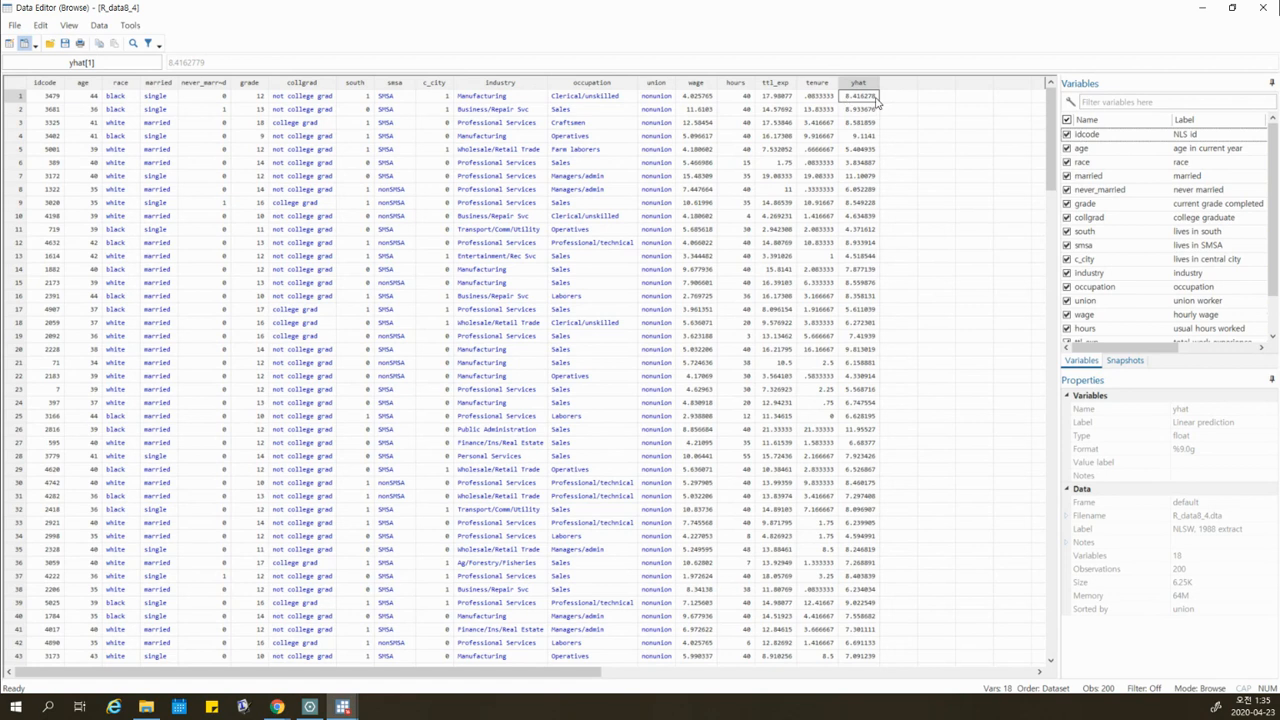
Compare the wage column with the yhat column in the data browser, and close the browser.
left_click(697, 84)
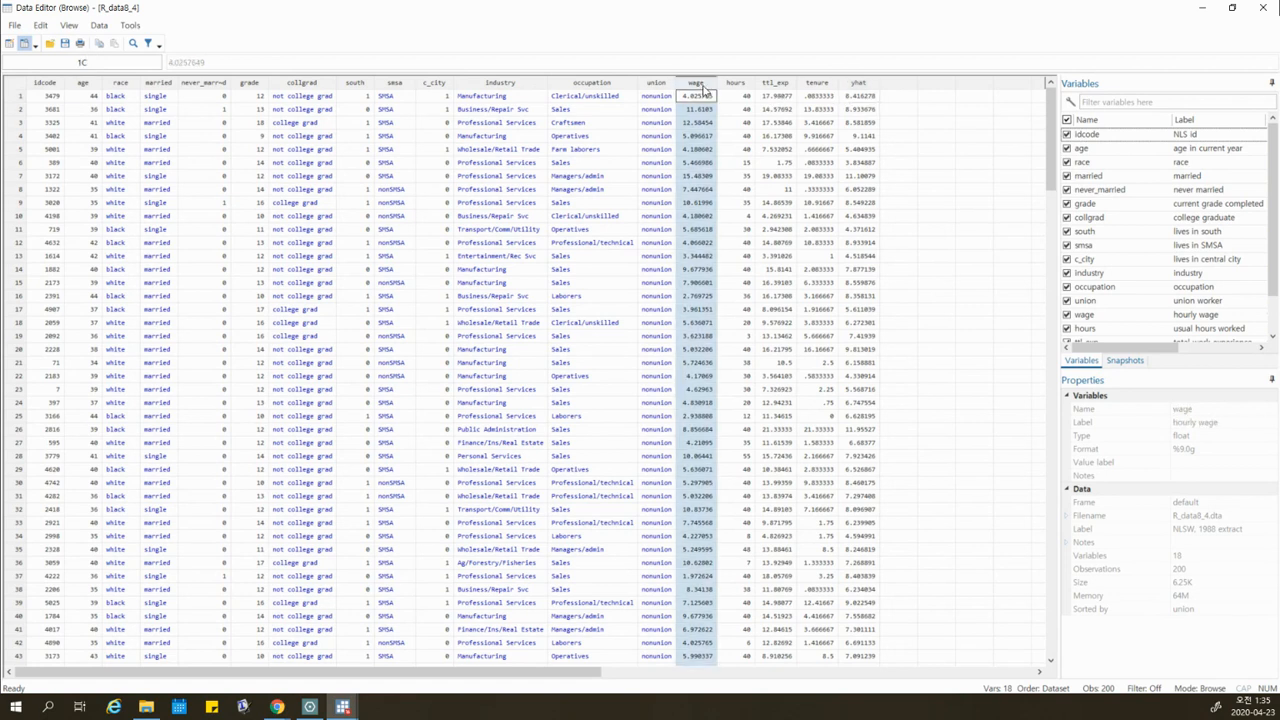
left_click(864, 83)
left_click(707, 86)
left_click(857, 83)
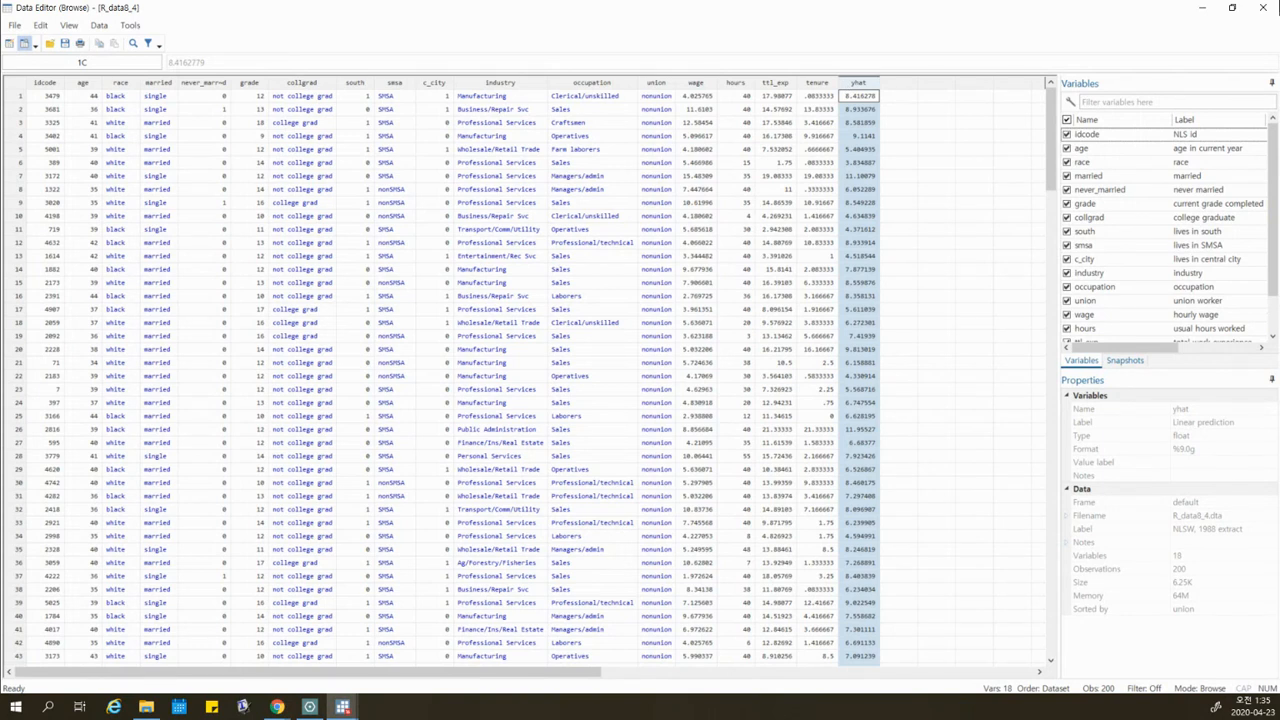
left_click(1263, 8)
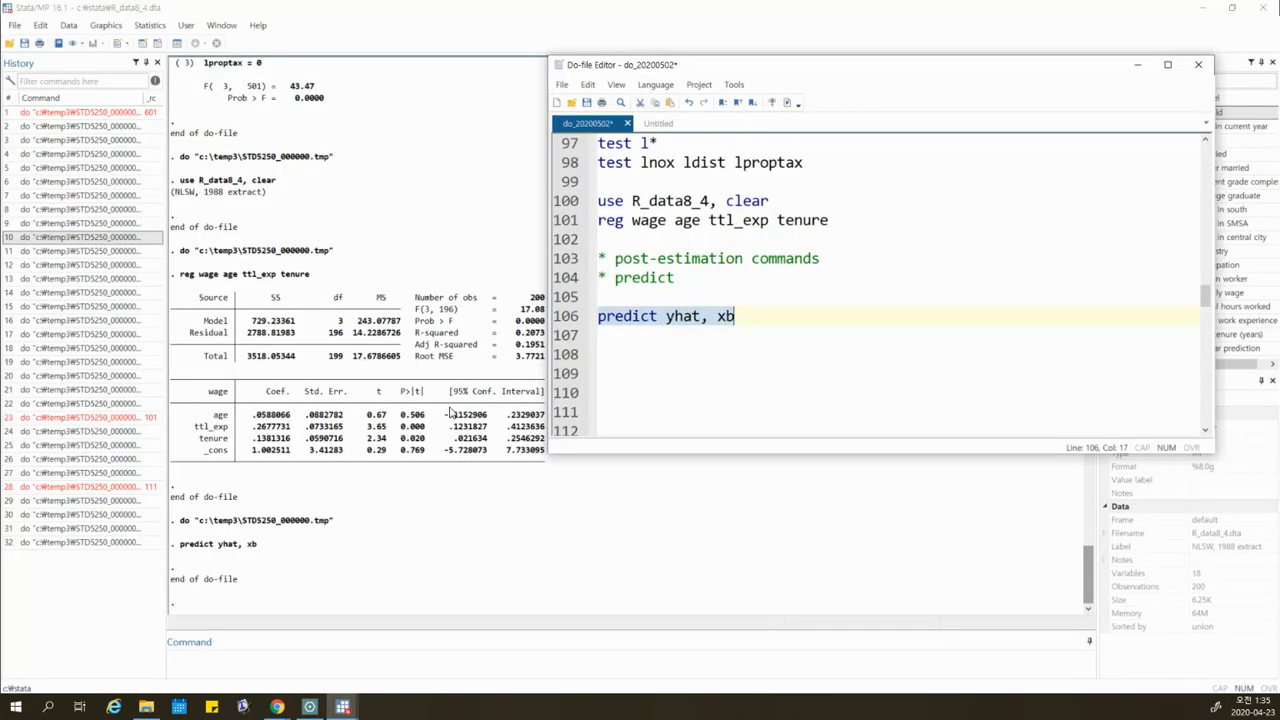
Add the residual prediction line "predcit ehat, residual" directly below the yhat prediction command.
left_click(626, 335)
type("predcit ")
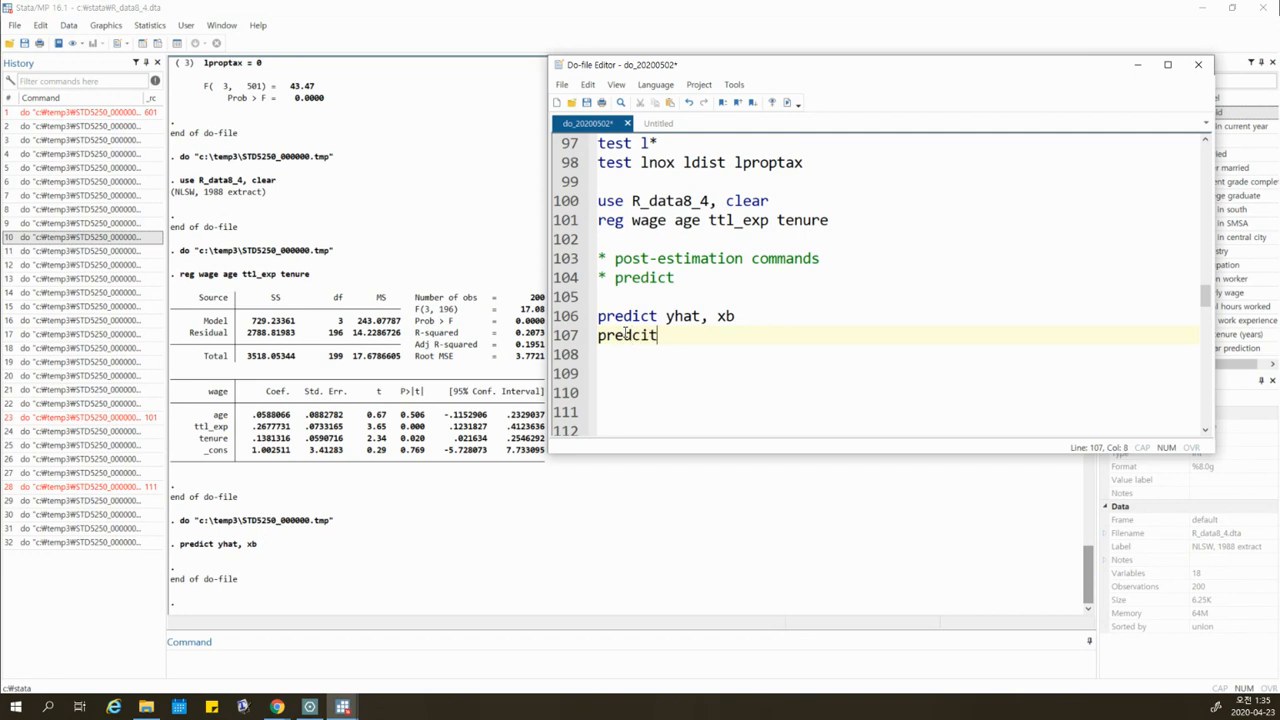
type("ehat, res")
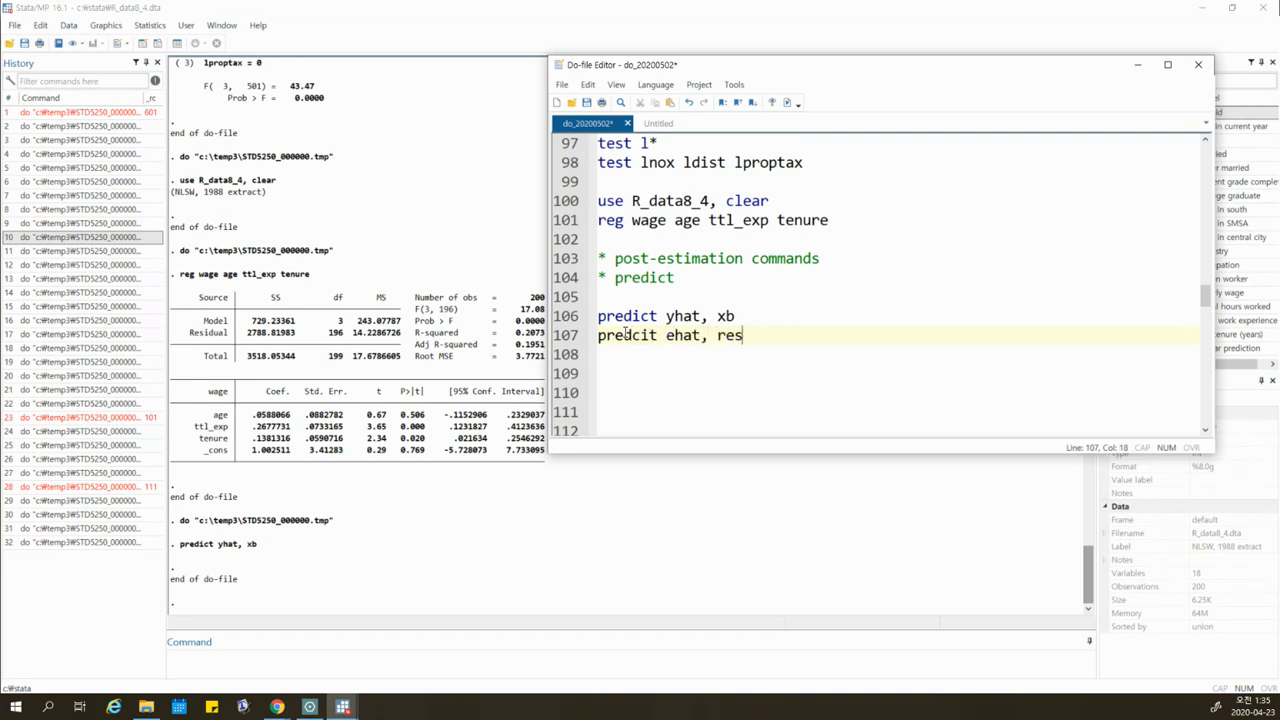
type("idual")
key("Return")
left_click_drag(702, 316, 666, 336)
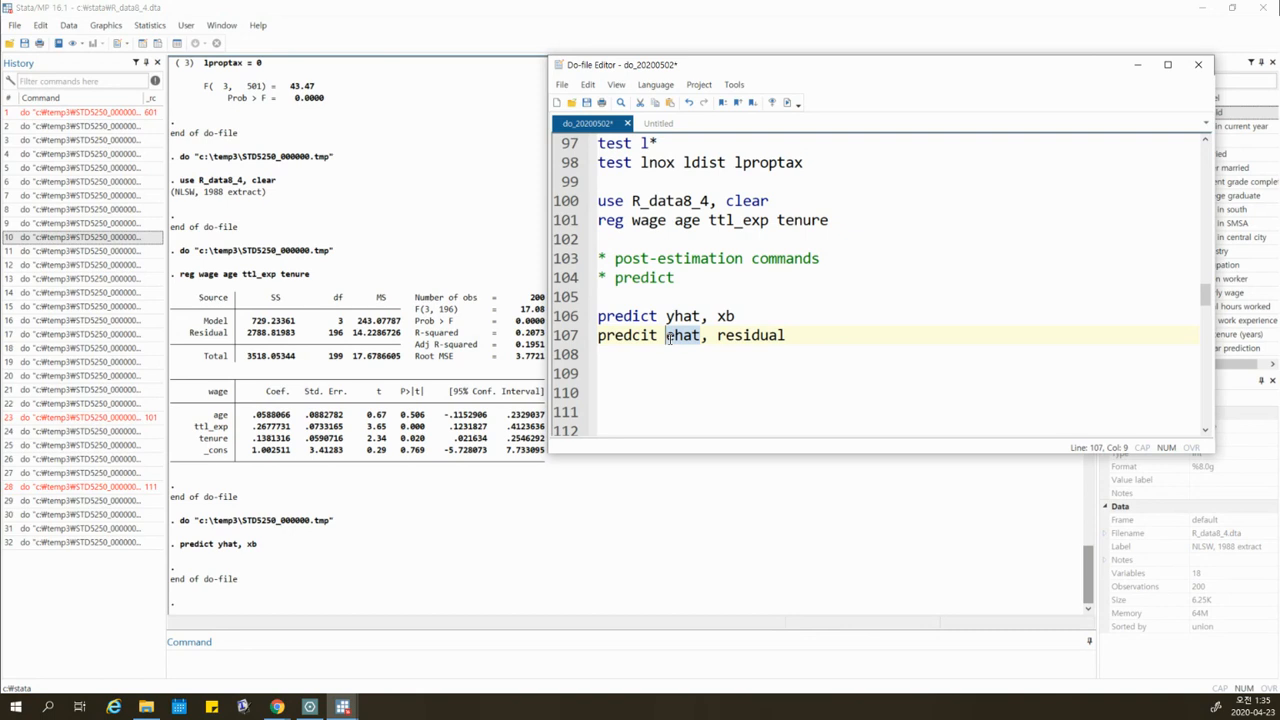
left_click(672, 338)
left_click_drag(669, 336, 704, 318)
left_click(711, 337)
left_click(703, 335)
left_click(807, 335)
Append the comment "// fitted value" to the yhat line and "// residuals" to the ehat line.
left_click(752, 315)
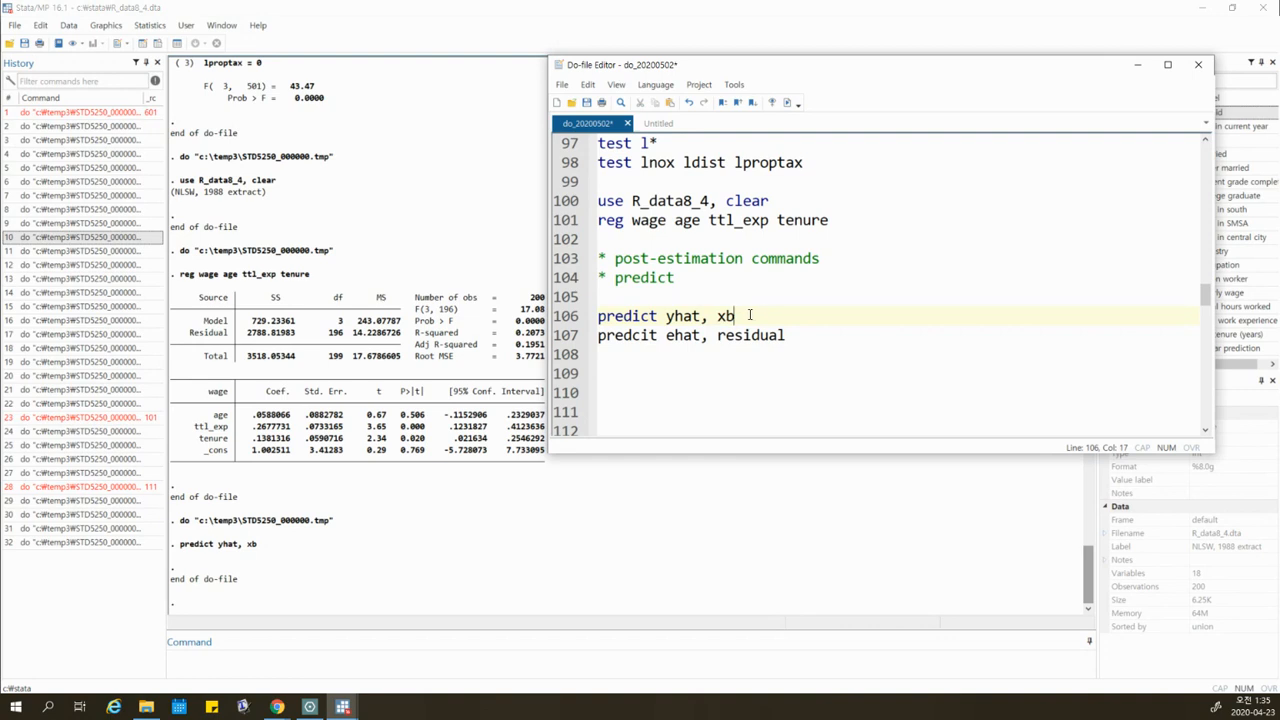
type("// fitted ")
type("value predcit ehat, residual  ")
type("// resd")
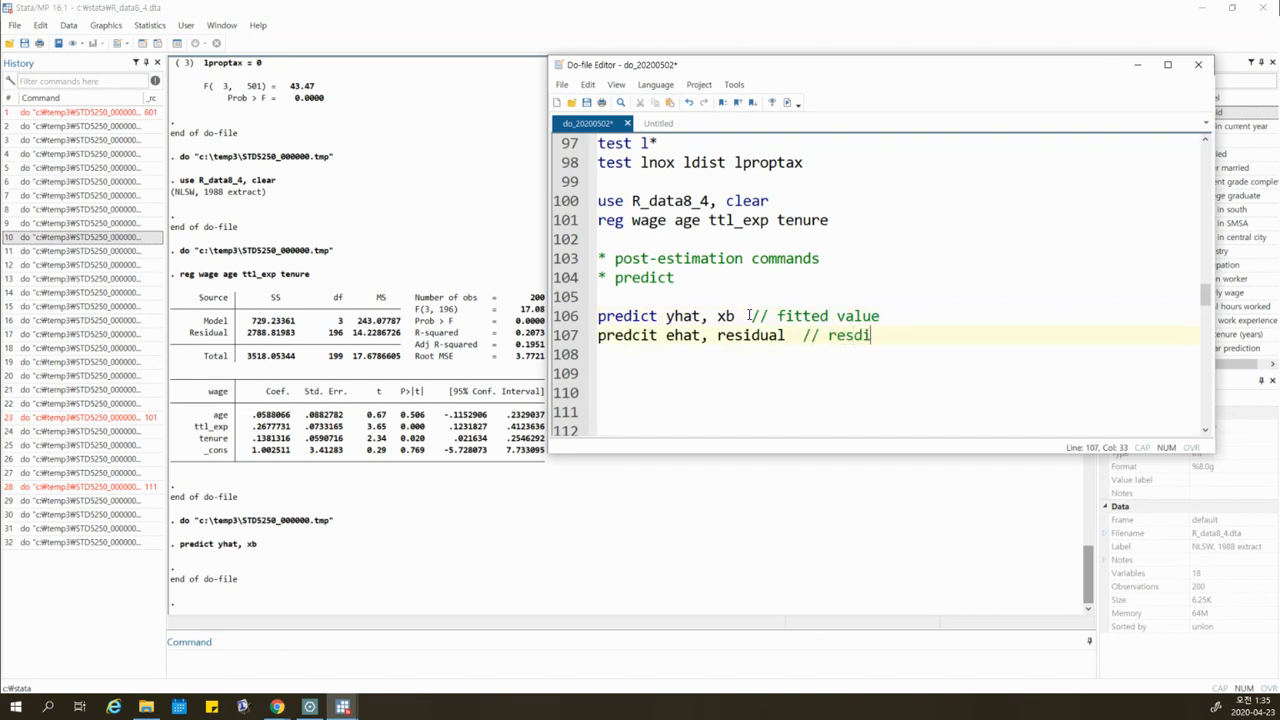
key("BackSpace")
type("iduals")
key("Return")
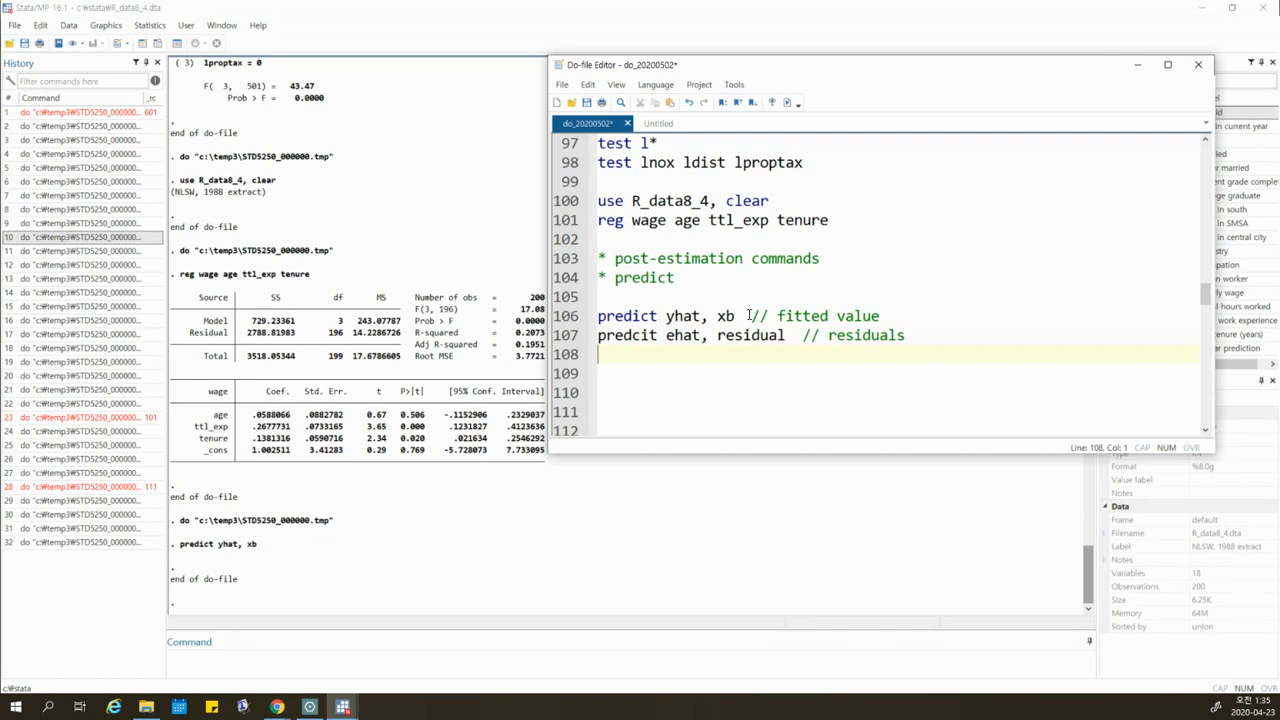
left_click_drag(667, 335, 717, 336)
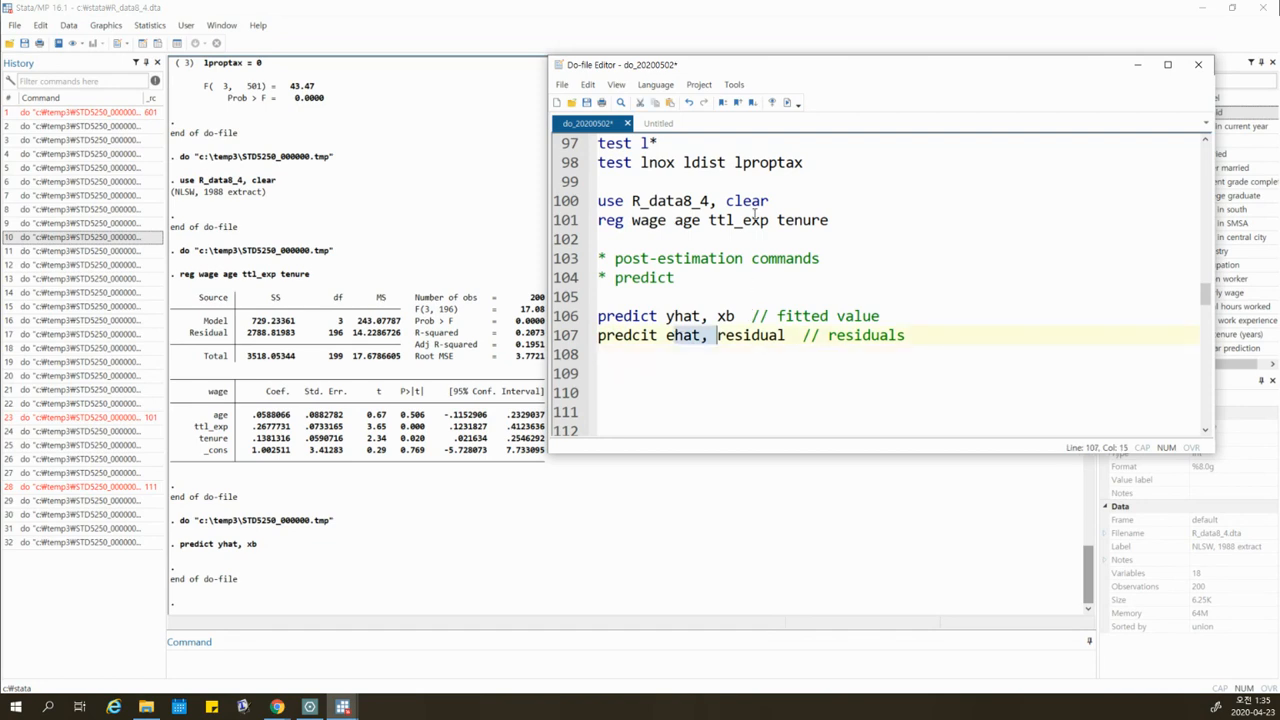
Try to run the do-file line "predcit ehat, residual".
left_click(789, 105)
left_click(241, 162)
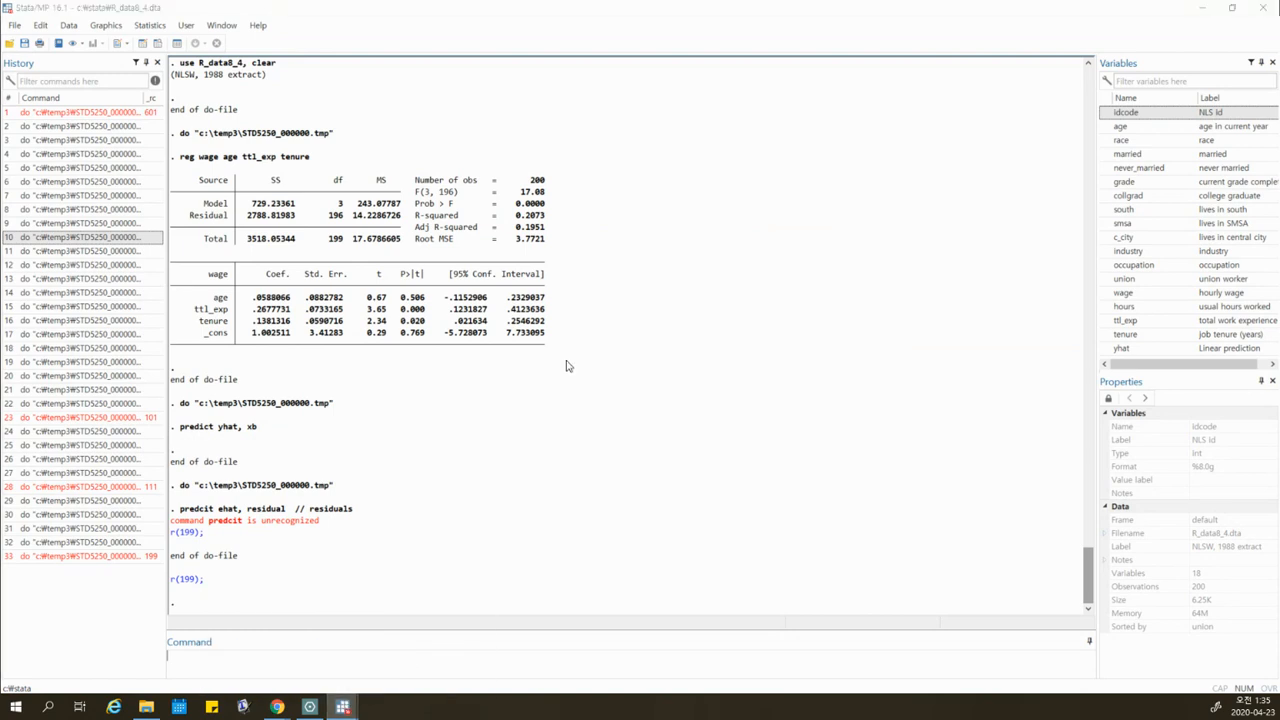
key("alt+Tab")
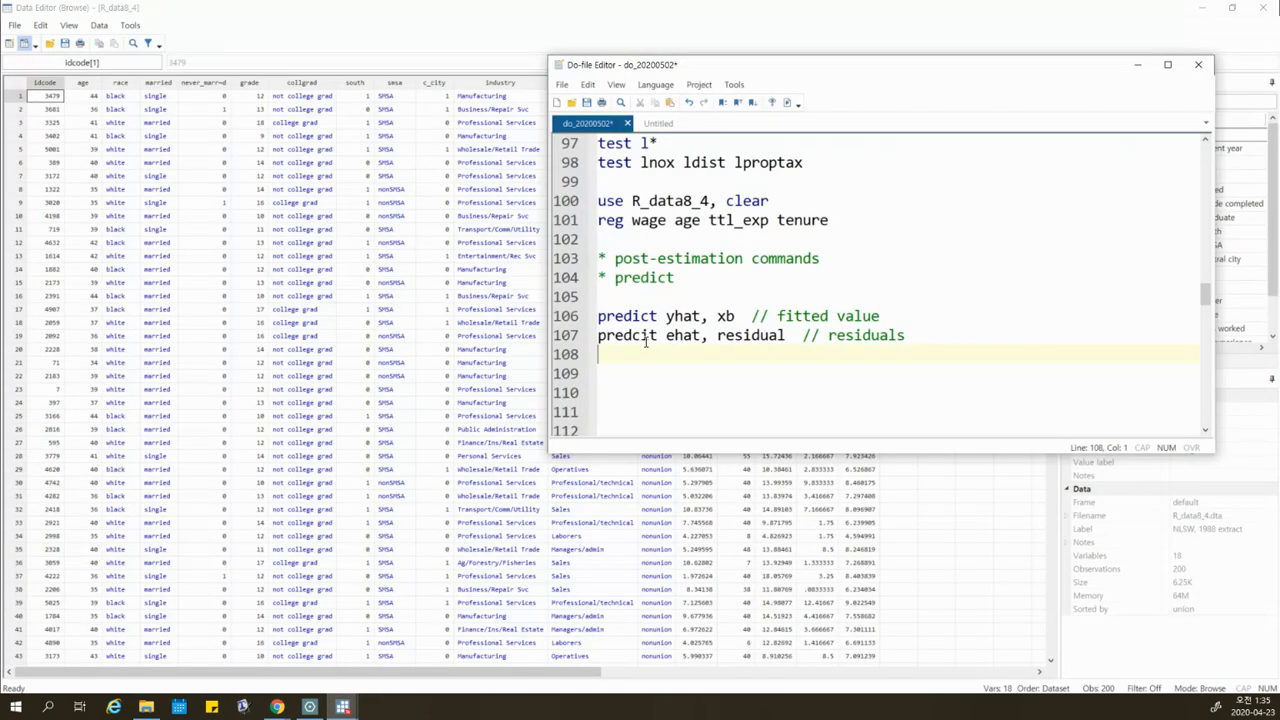
Correct "predcit" to "predict" in the ehat residual line of the do-file and run that line.
left_click(648, 340)
key("BackSpace")
type("c")
left_click(787, 102)
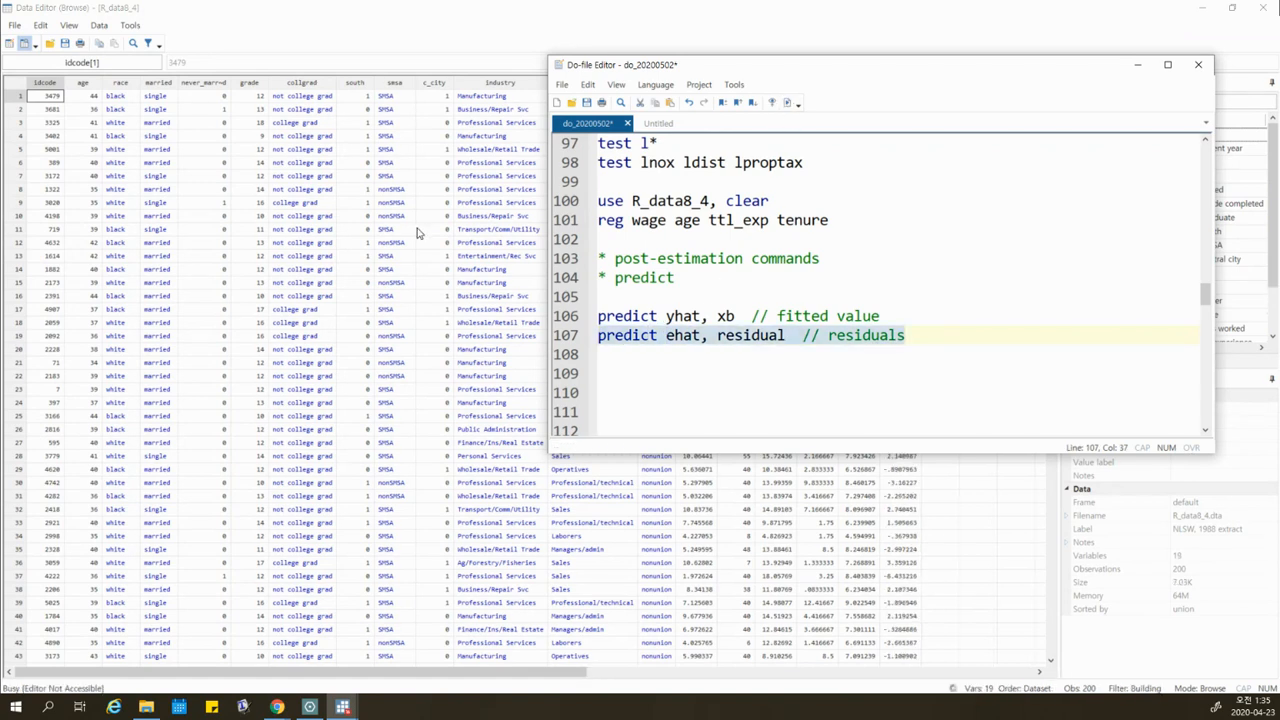
Examine the ehat column alongside yhat in the data browser, and go back to the reg command in the do-file.
left_click(395, 256)
left_click(900, 82)
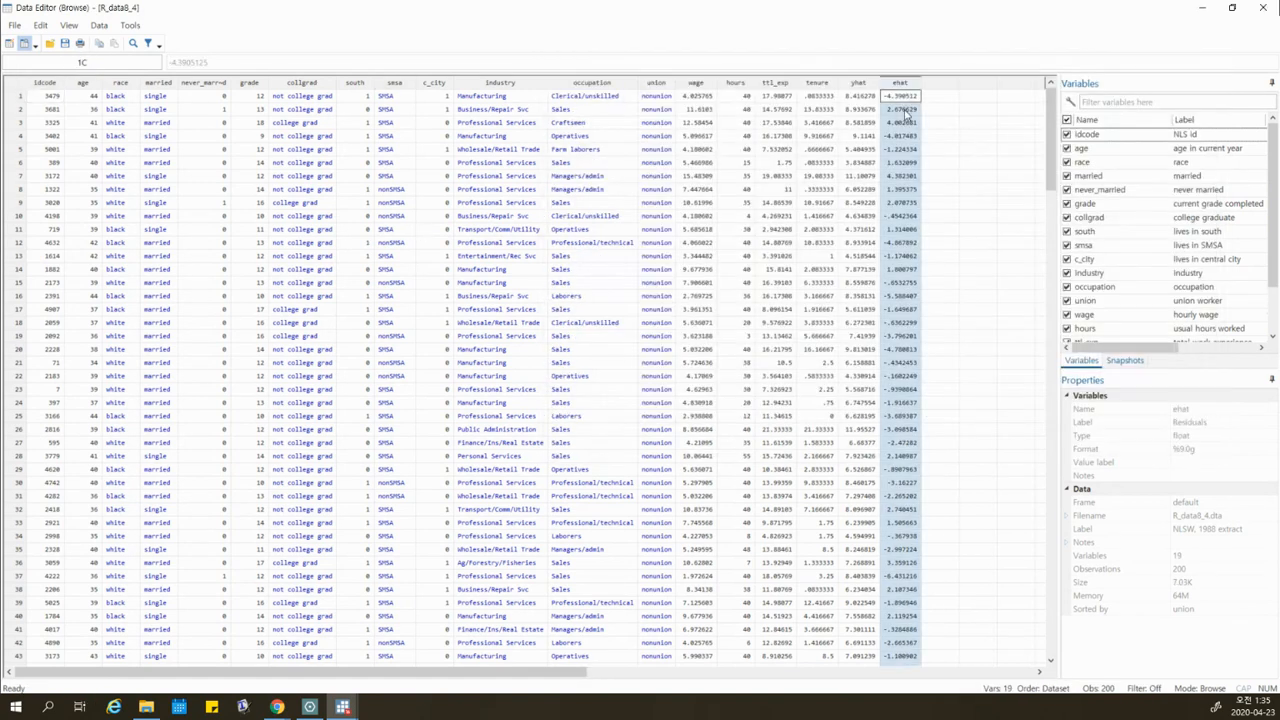
left_click(857, 83)
left_click_drag(903, 107, 893, 395)
left_click(897, 389)
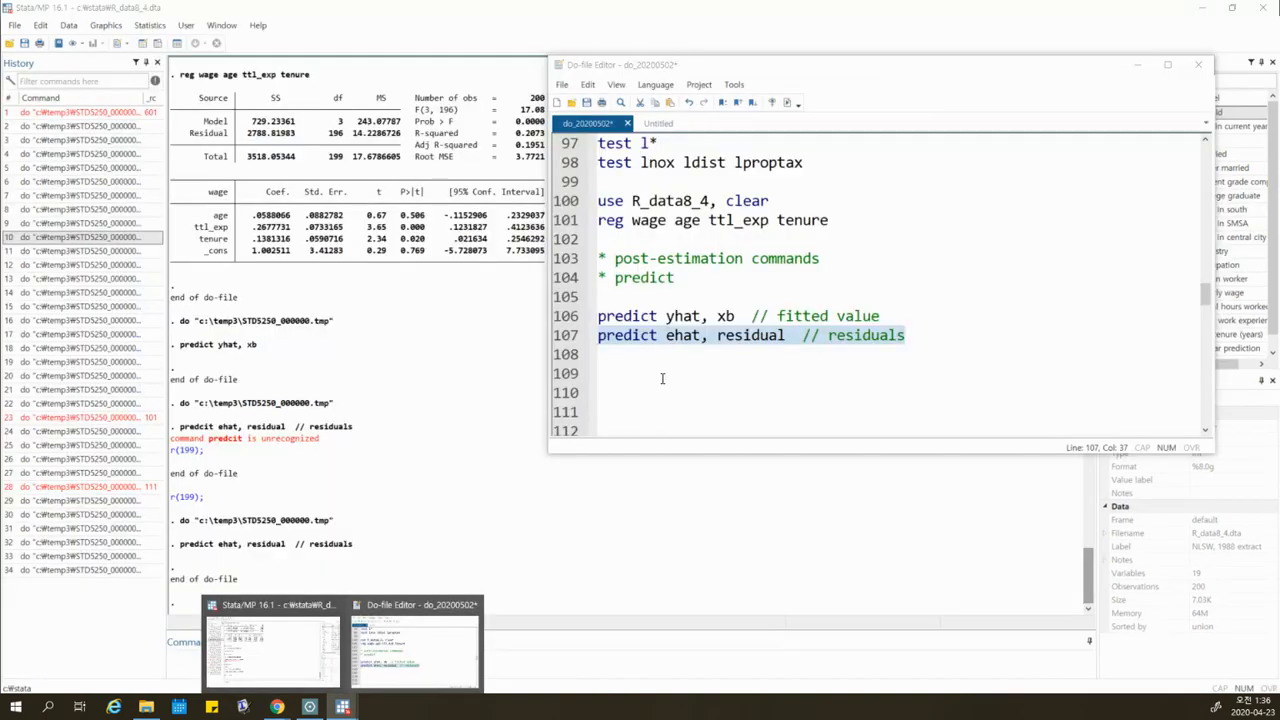
left_click(663, 377)
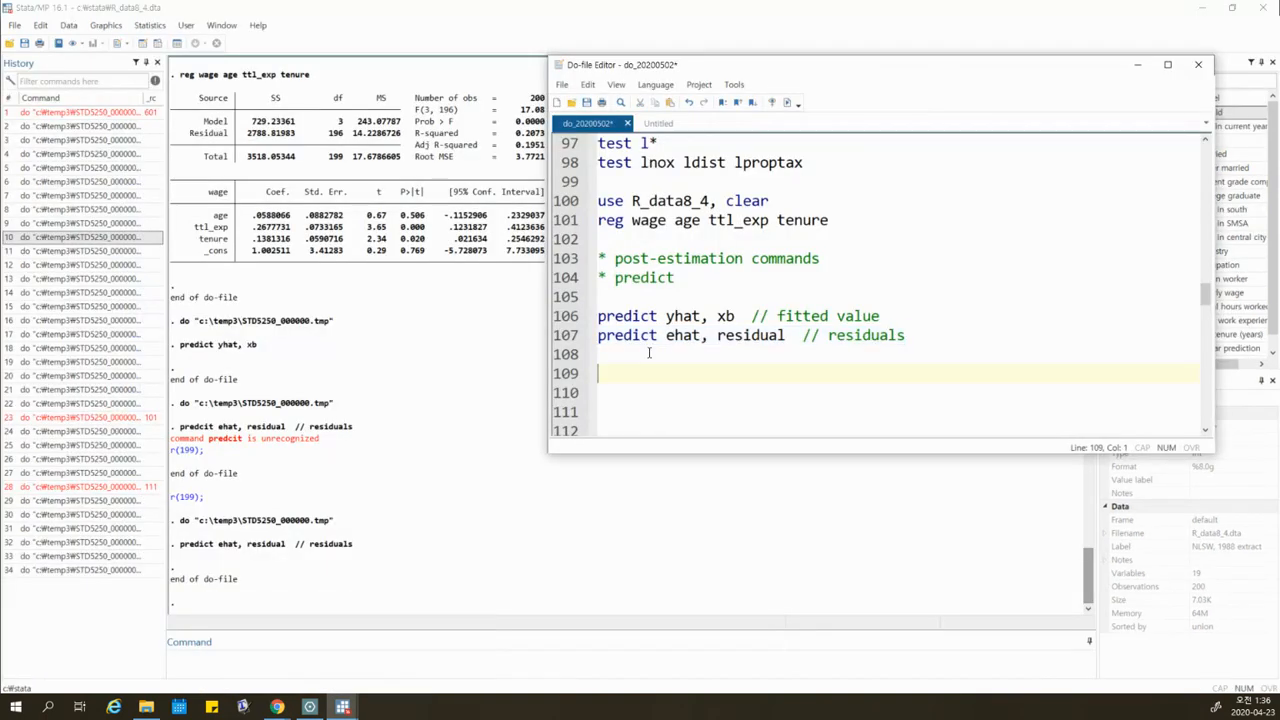
double_click(605, 224)
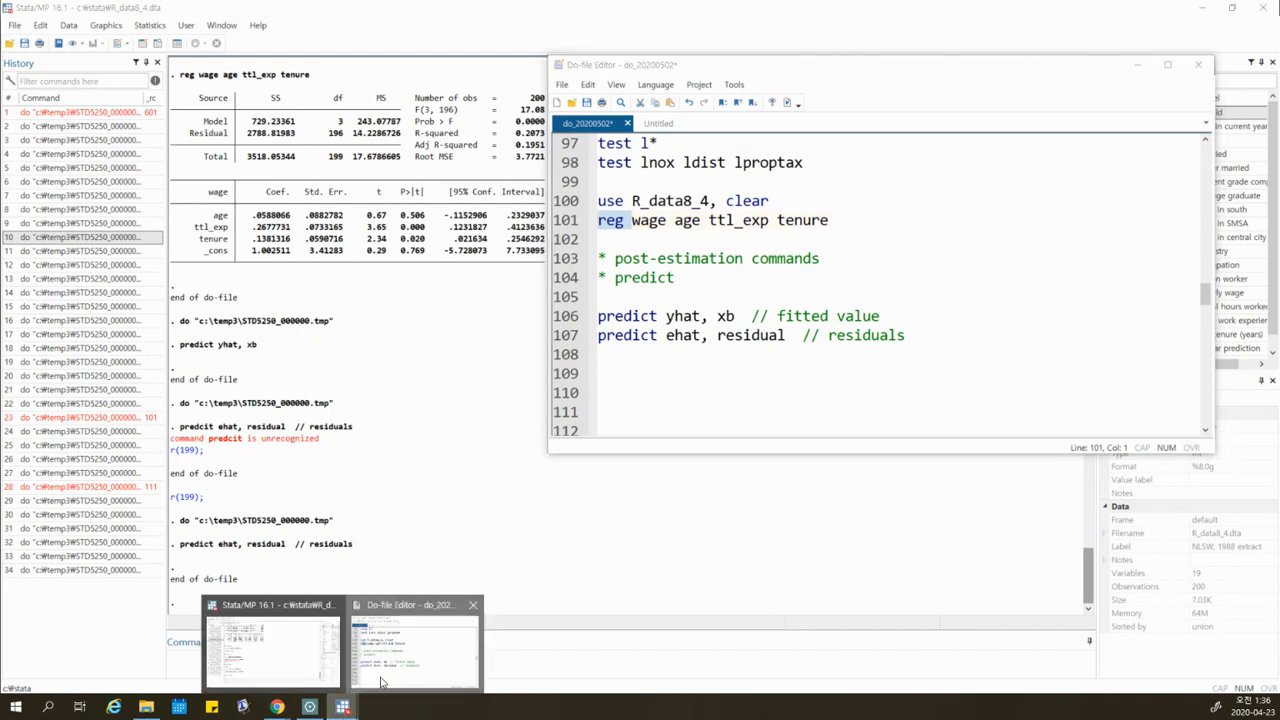
Switch to the Drawboard PDF lecture notes and underline the sentence on the wage and tenure prediction graph with other variables fixed at their means.
left_click(310, 707)
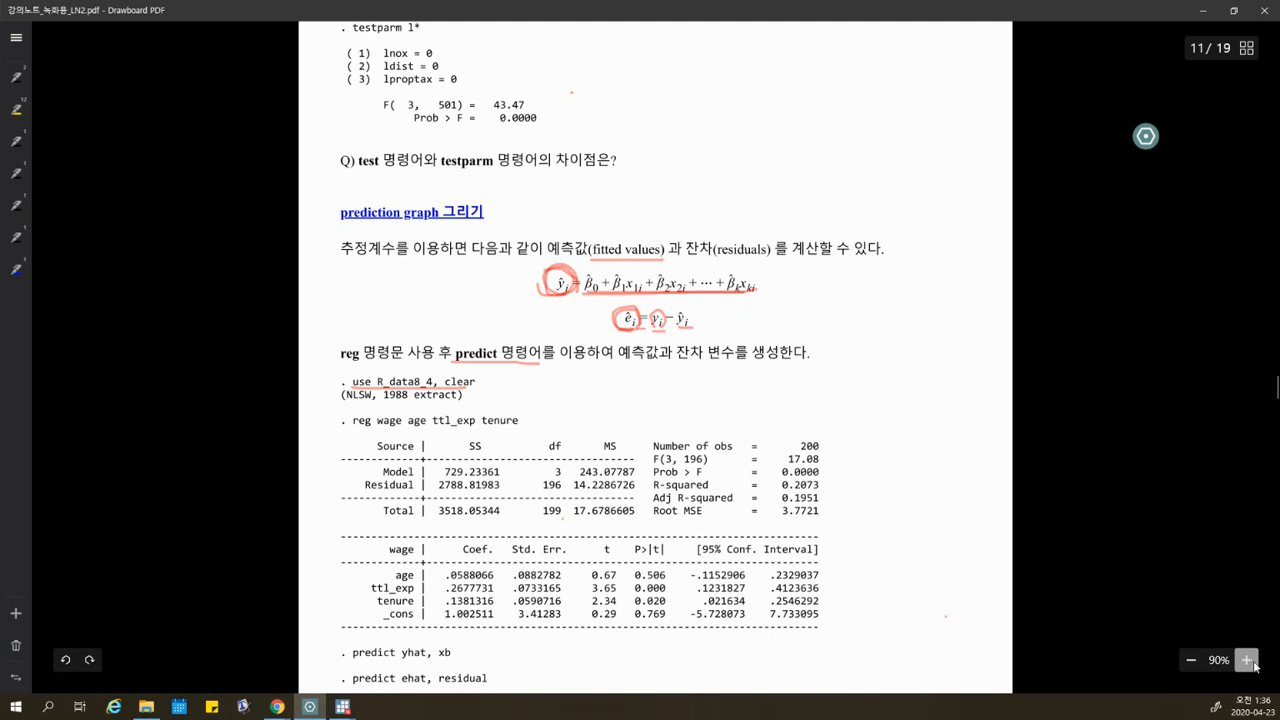
left_click(1250, 662)
scroll(1253, 665, "down", 10)
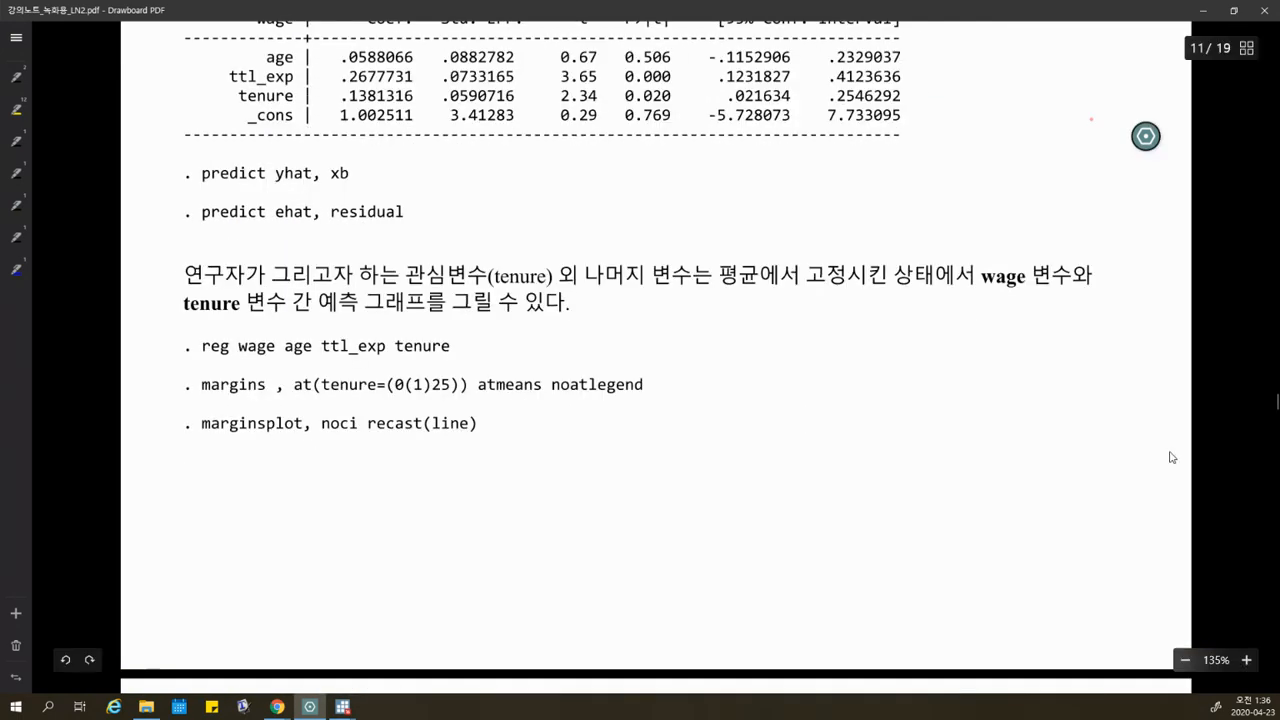
mouse_move(405, 291)
left_mouse_down()
mouse_move(902, 297)
mouse_move(1046, 278)
left_mouse_up()
left_click_drag(200, 320, 588, 328)
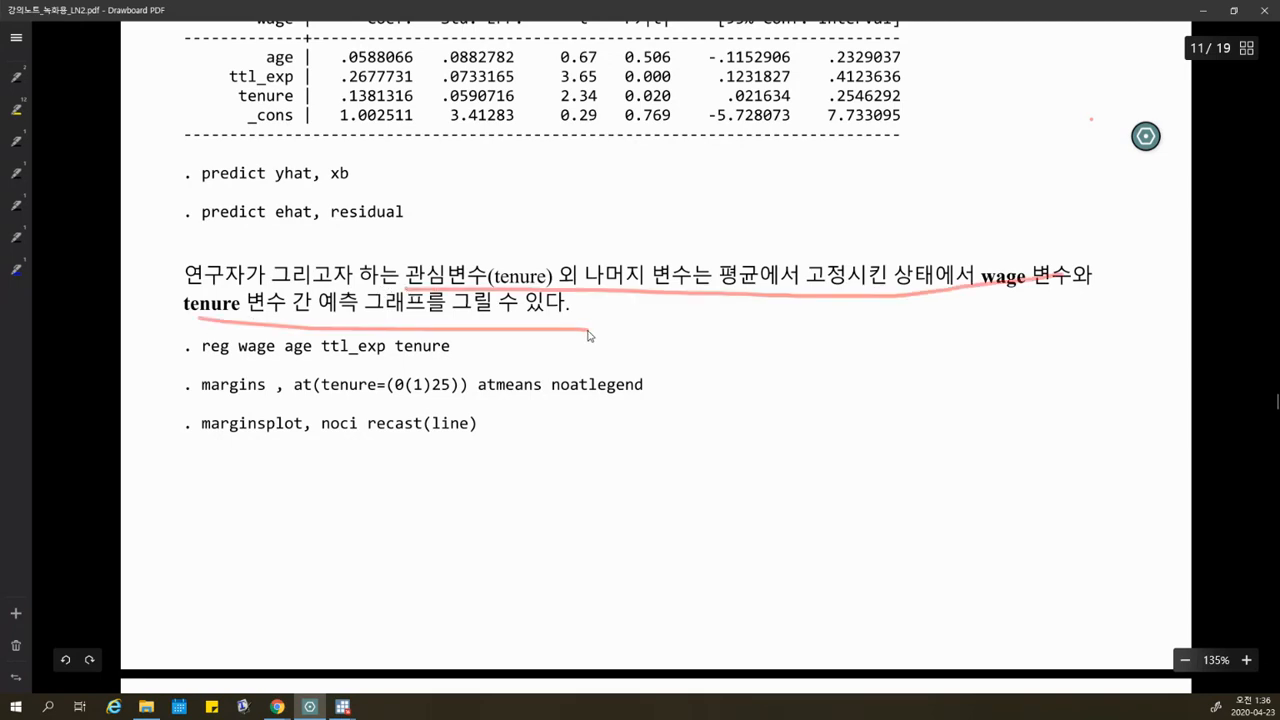
Underline the command "reg wage age ttl_exp tenure" in the notes and circle its tenure variable.
mouse_move(343, 706)
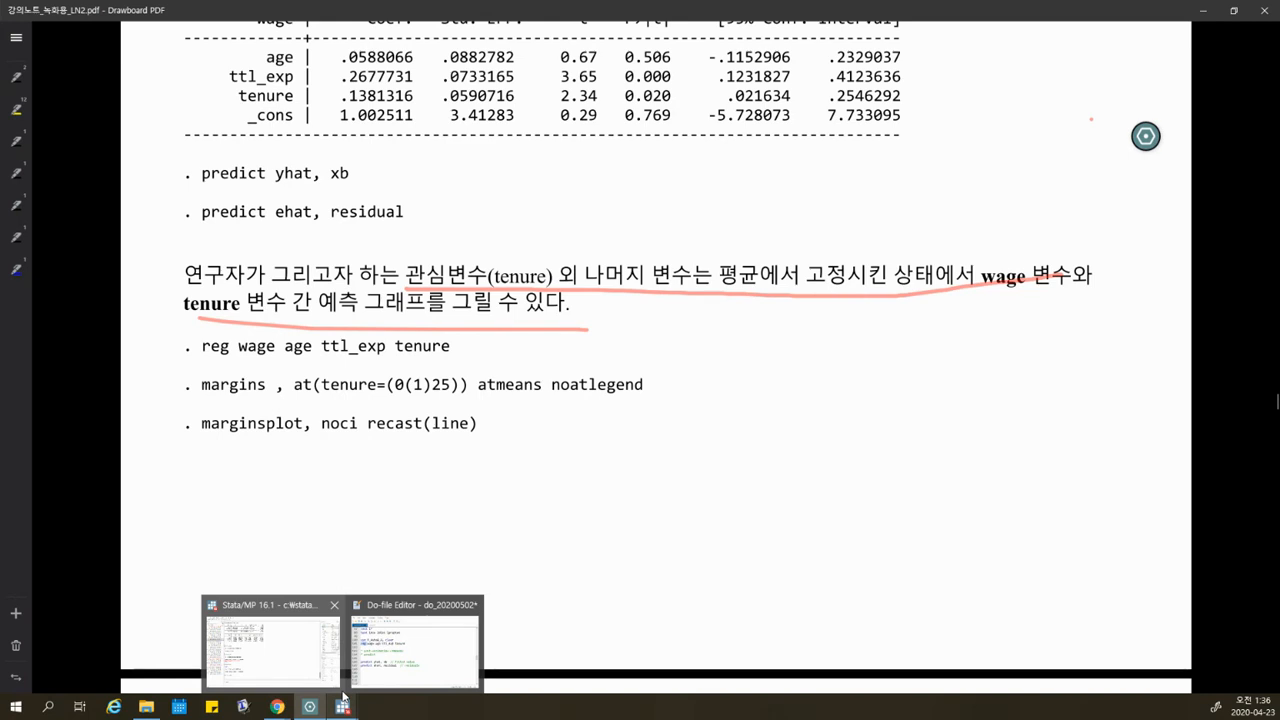
left_click_drag(210, 358, 452, 346)
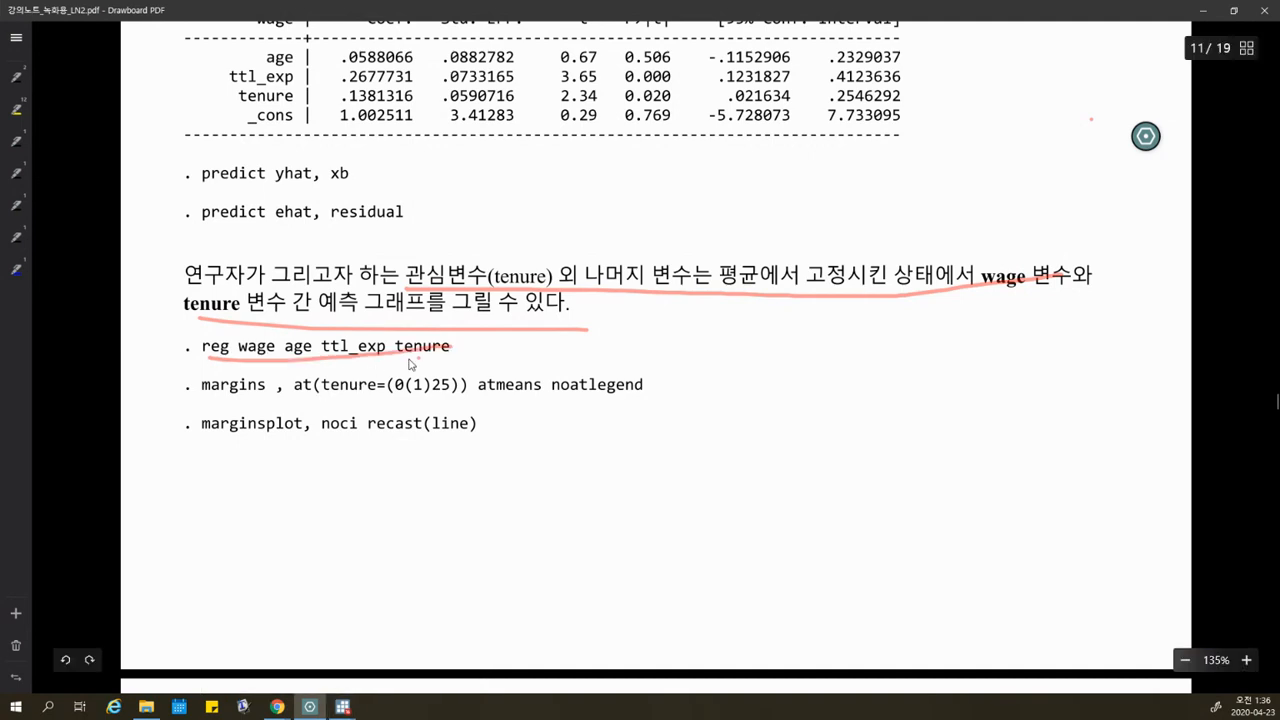
left_click_drag(402, 360, 455, 333)
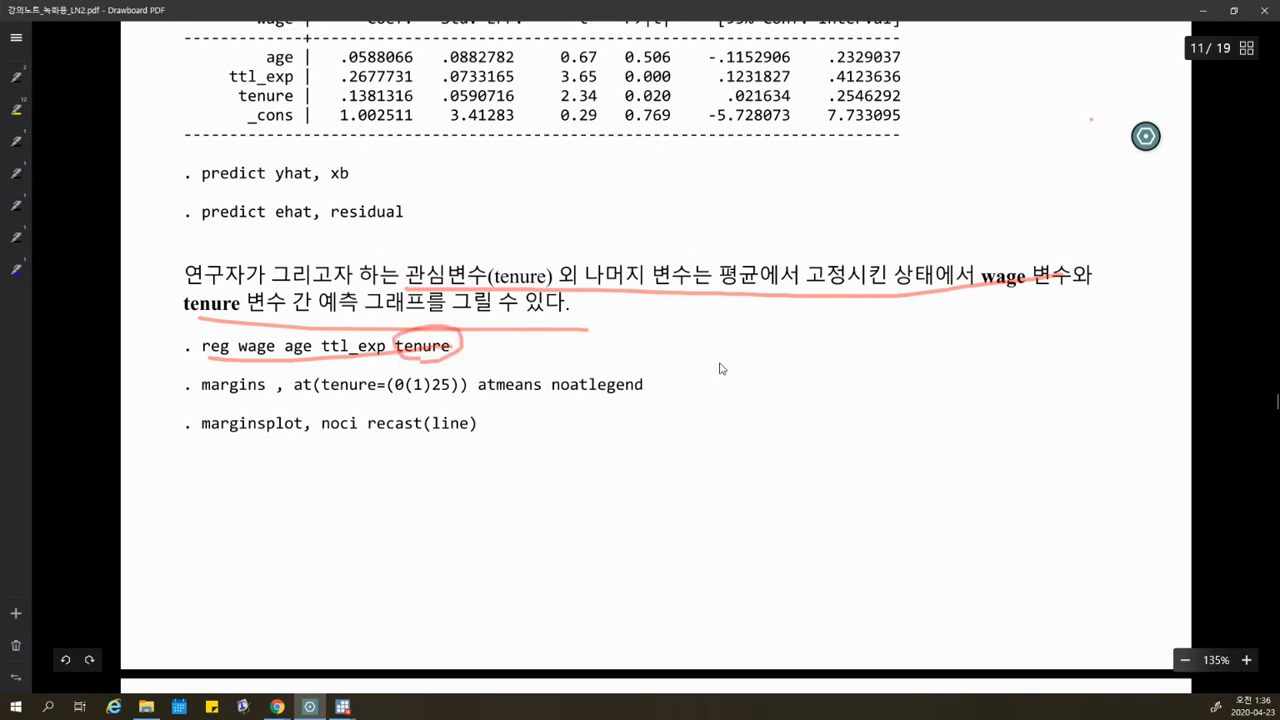
Sketch a graph beside the commands with axes labelled ŷ and tenure and a rising prediction line.
mouse_move(712, 356)
left_mouse_down()
mouse_move(726, 346)
mouse_move(726, 516)
mouse_move(932, 515)
left_mouse_up()
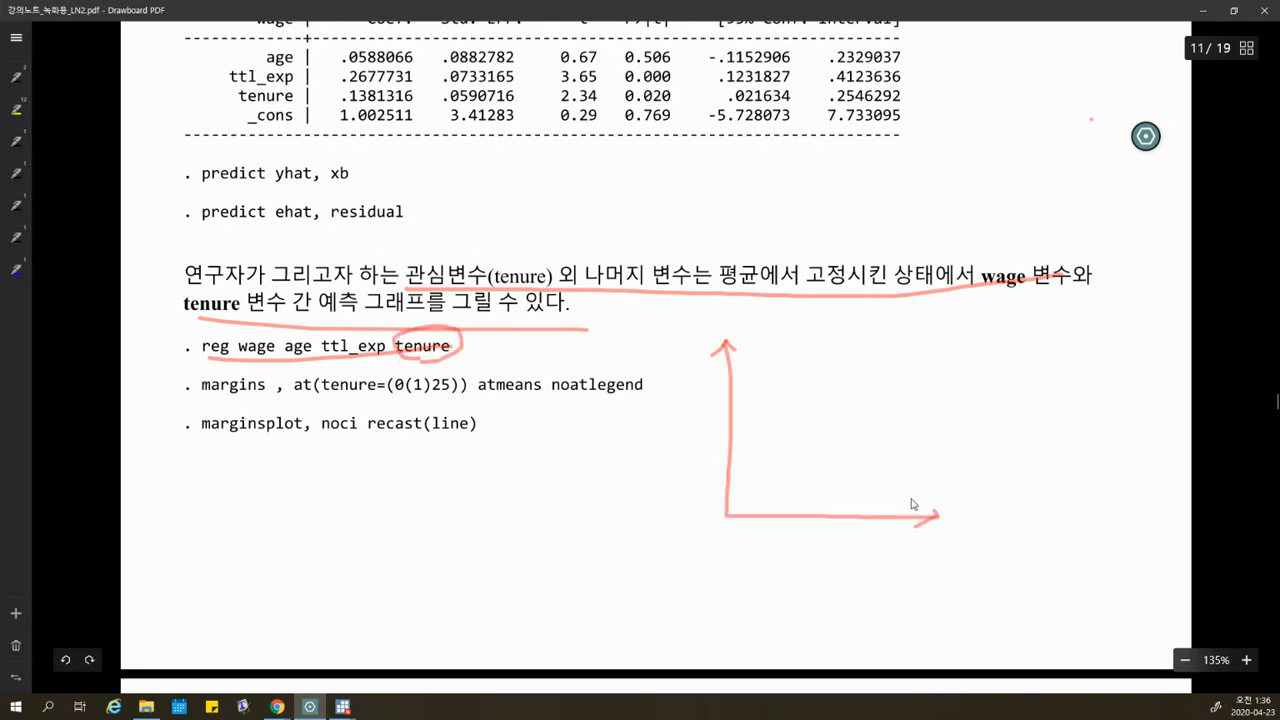
mouse_move(912, 532)
left_mouse_down()
mouse_move(922, 552)
mouse_move(1015, 552)
left_mouse_up()
mouse_move(642, 368)
left_mouse_down()
mouse_move(660, 400)
mouse_move(650, 348)
left_mouse_up()
left_click_drag(662, 380, 681, 419)
left_click_drag(764, 466, 913, 373)
Link the sketched line to the tenure coefficient, and circle age and ttl_exp in the regression table and the tenure axis label.
left_click_drag(806, 447, 837, 445)
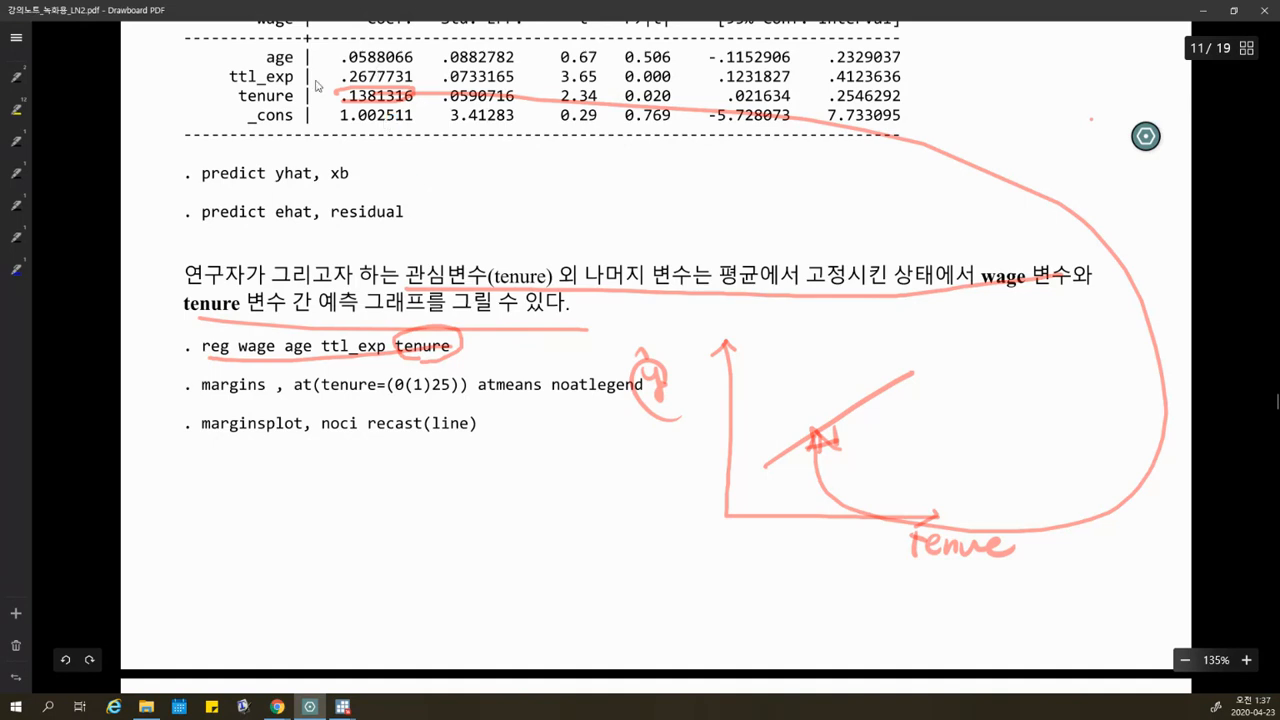
left_click_drag(298, 52, 302, 58)
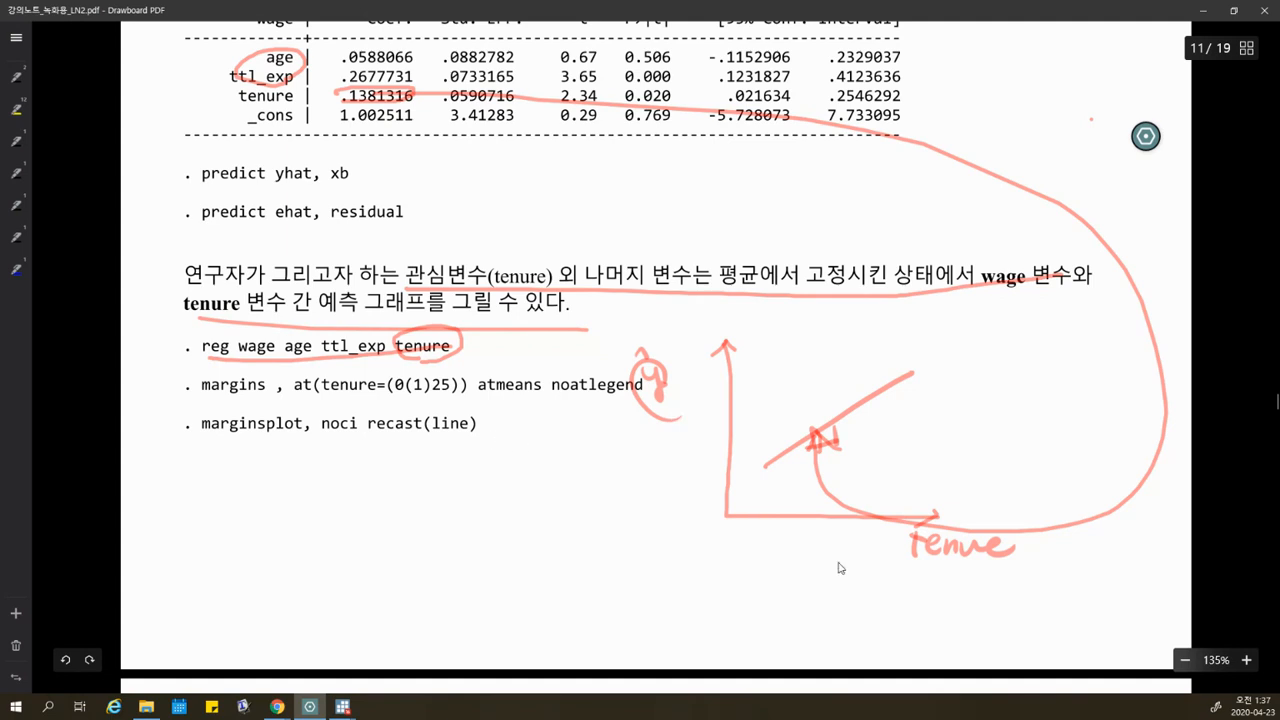
left_click_drag(825, 565, 1000, 532)
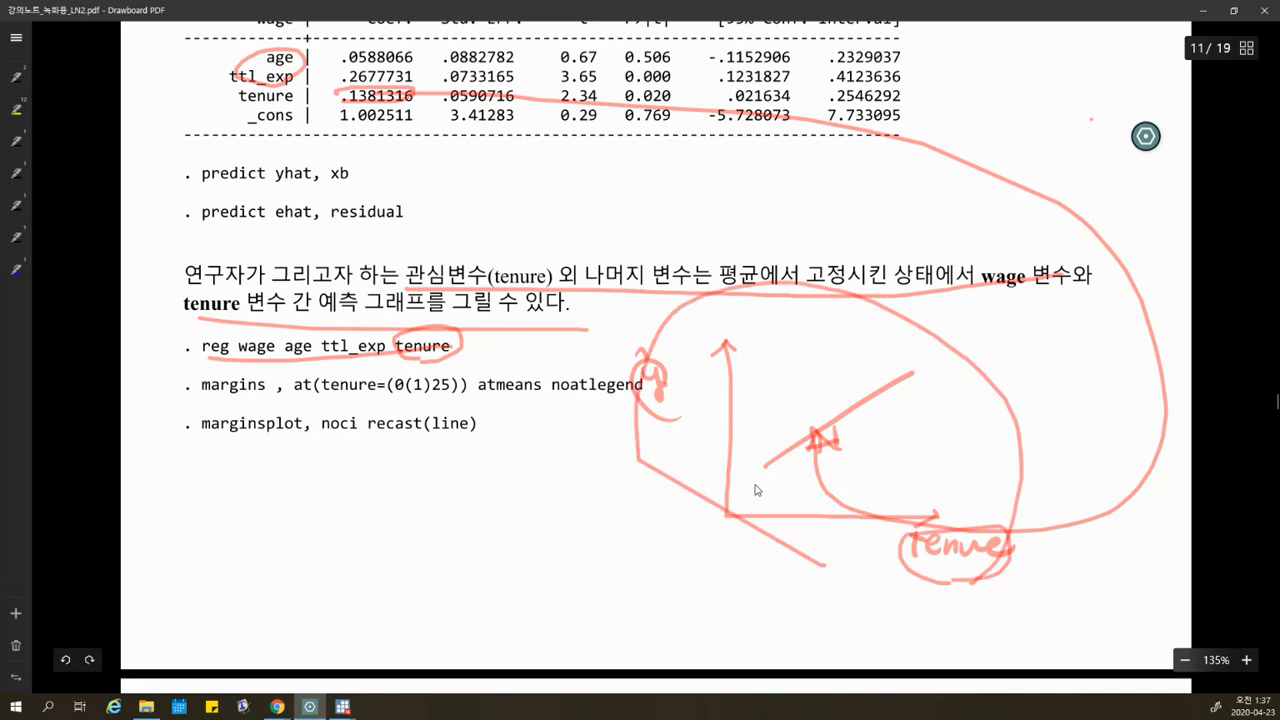
Underline margins and marginsplot in the notes, connect the two commands, and circle the sketched graph.
left_click_drag(212, 400, 283, 400)
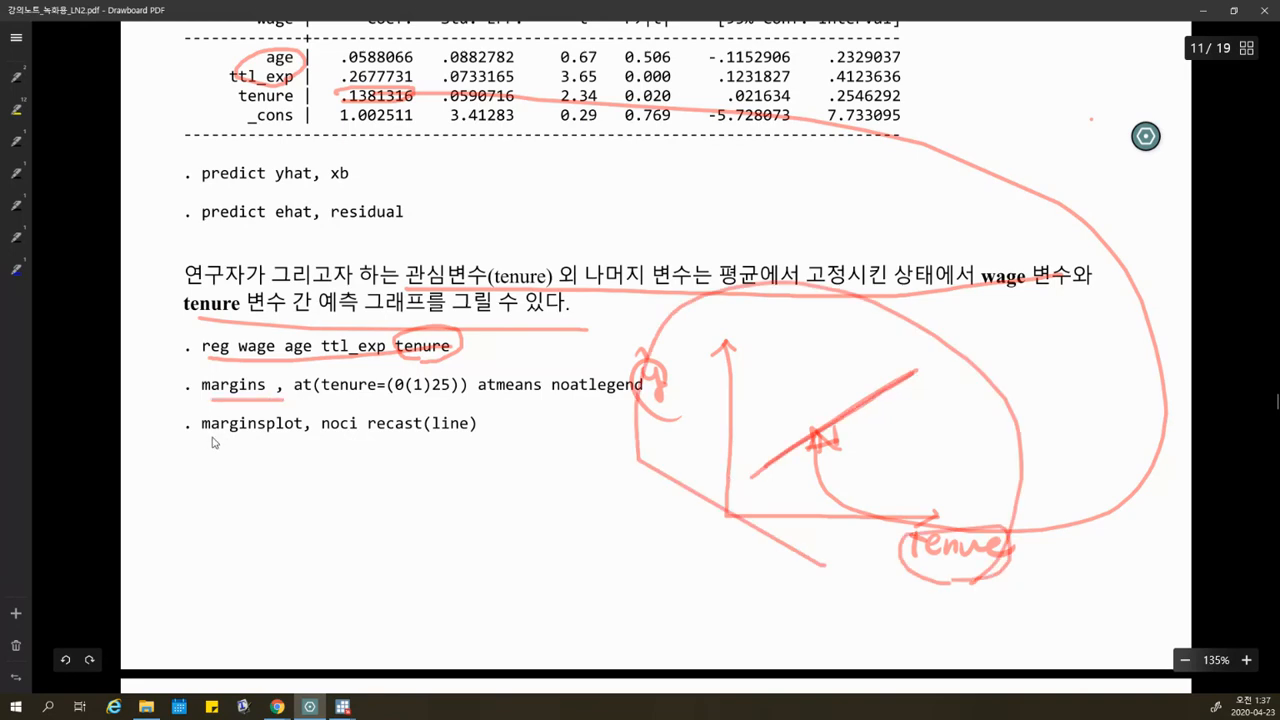
left_click_drag(207, 437, 312, 437)
left_click_drag(292, 388, 310, 432)
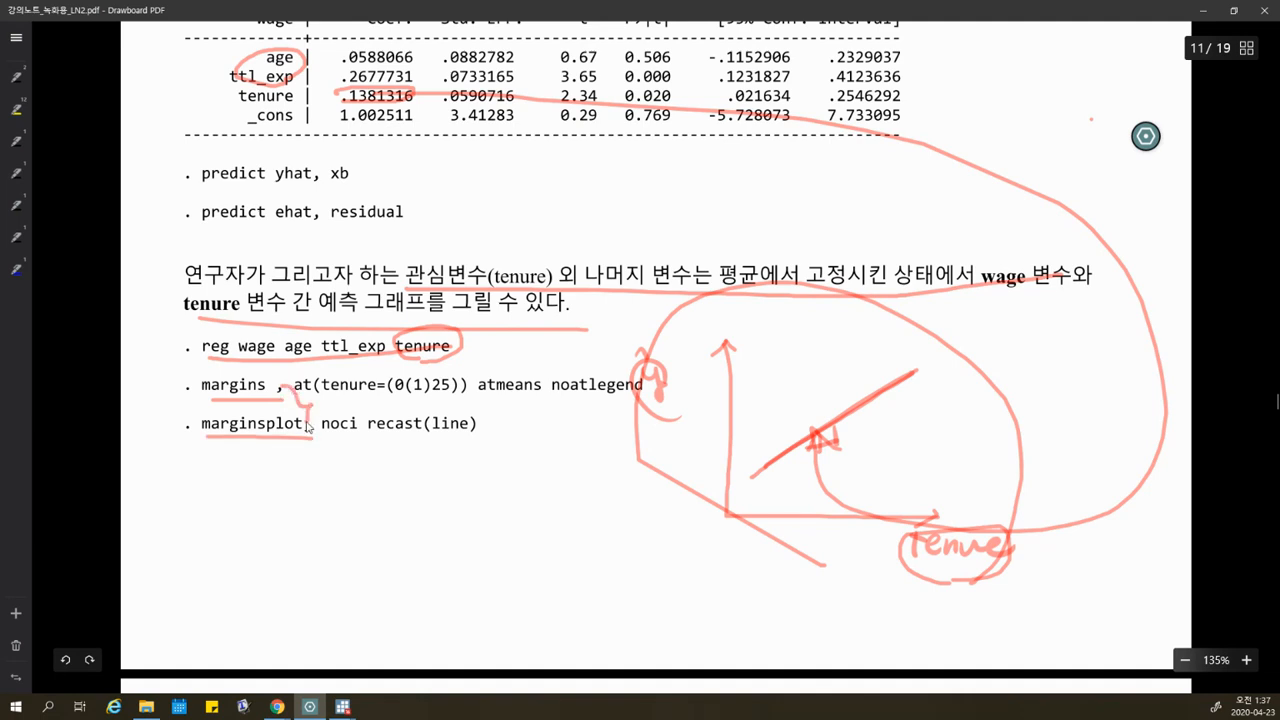
mouse_move(836, 536)
left_mouse_down()
mouse_move(691, 443)
mouse_move(767, 537)
left_mouse_up()
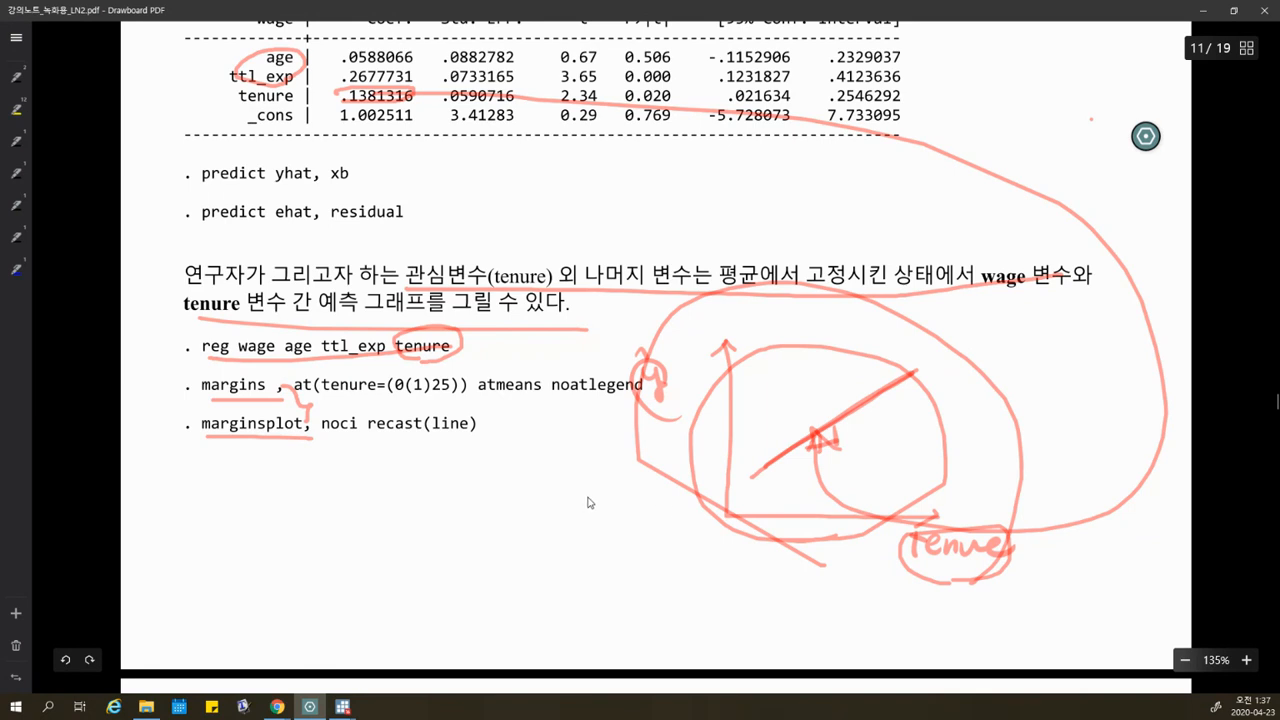
left_click_drag(196, 400, 255, 404)
left_click_drag(198, 437, 297, 438)
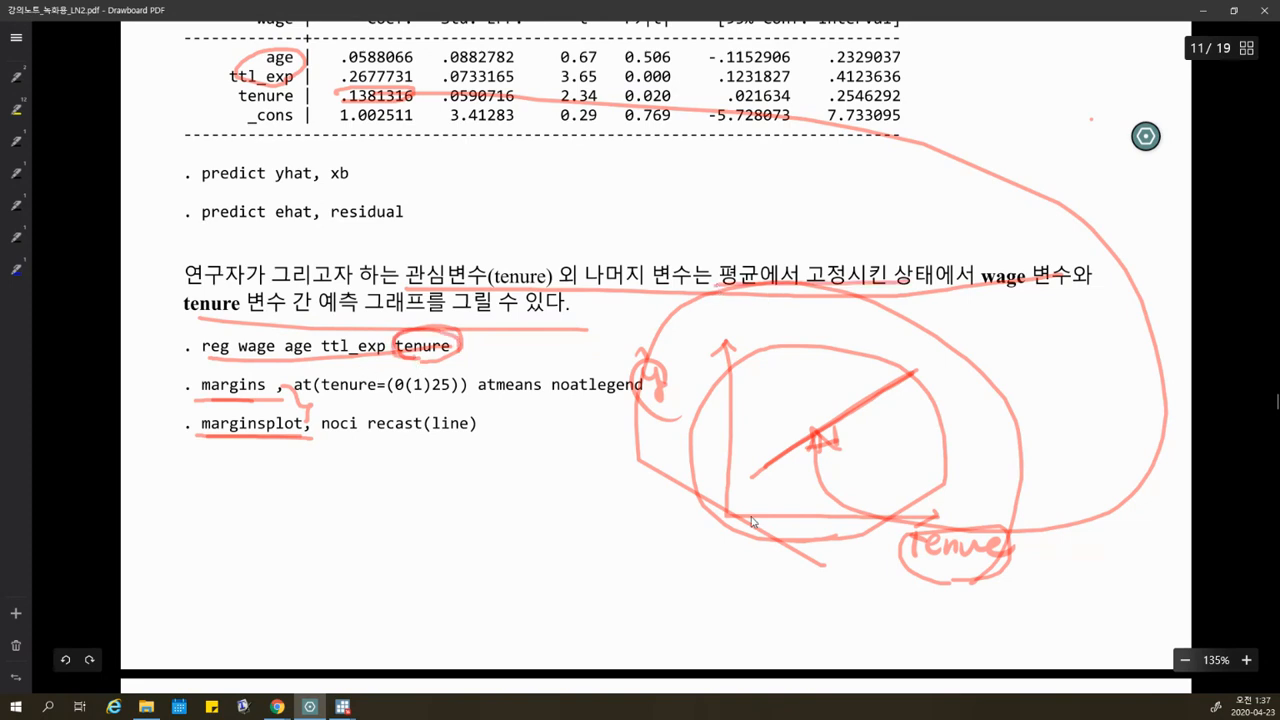
Mark the tenure range on the sketched axis, retrace the prediction line, and mark age, ttl_exp and the word 평균 in the notes.
left_click_drag(740, 519, 900, 517)
left_click_drag(283, 361, 388, 361)
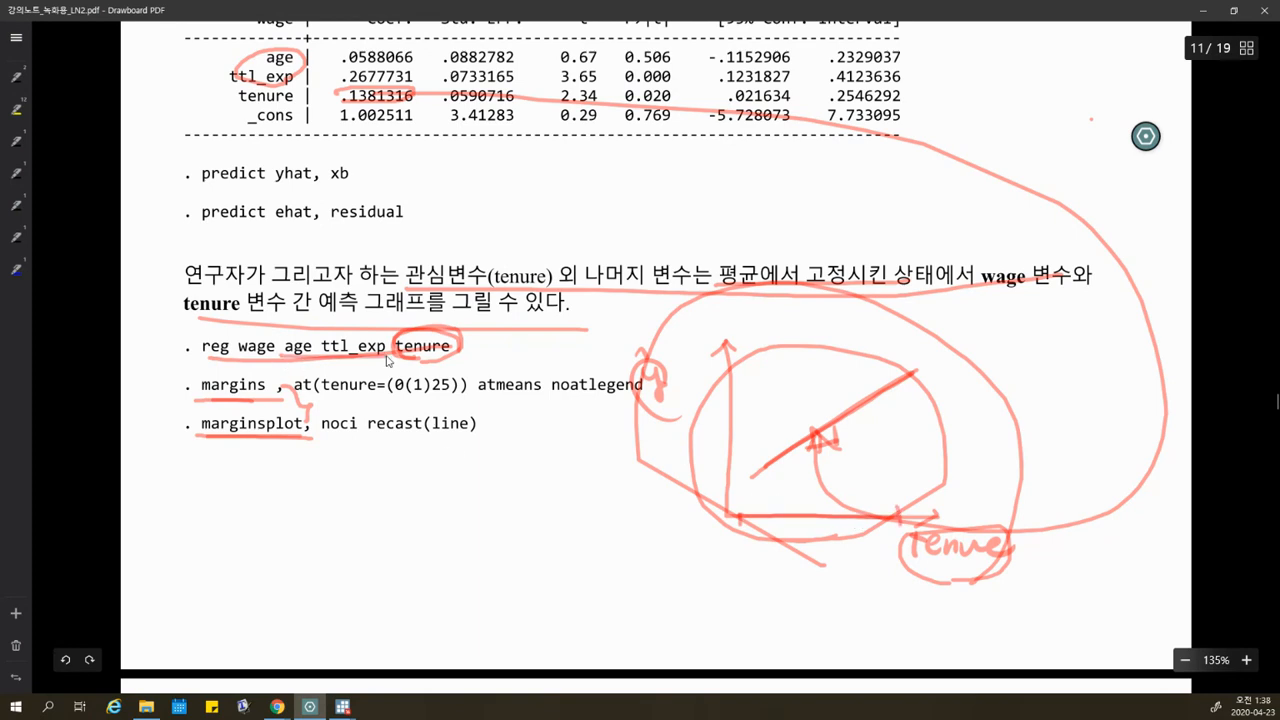
left_click_drag(810, 291, 1045, 291)
left_click_drag(753, 486, 916, 375)
left_click_drag(742, 288, 738, 292)
left_click_drag(304, 340, 345, 364)
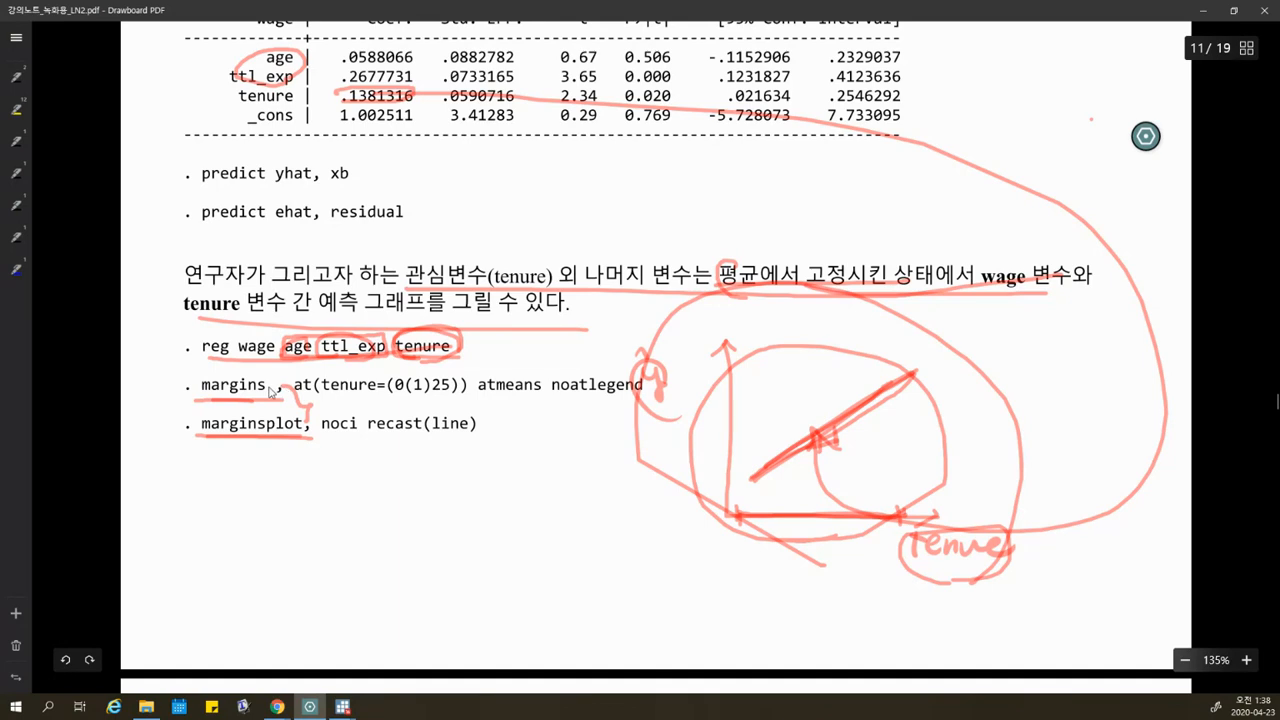
Circle the margins and marginsplot commands and draw links showing that marginsplot depends on margins.
left_click_drag(268, 390, 312, 412)
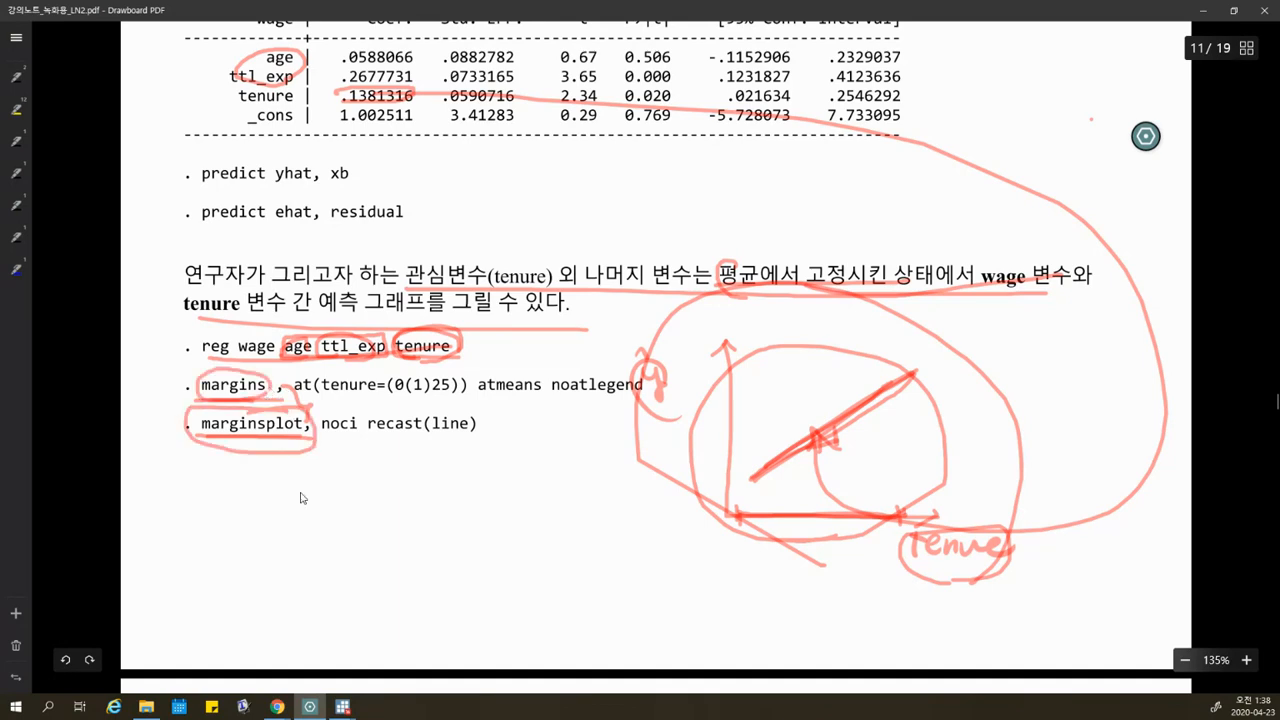
mouse_move(199, 392)
left_mouse_down()
mouse_move(200, 432)
mouse_move(301, 440)
left_mouse_up()
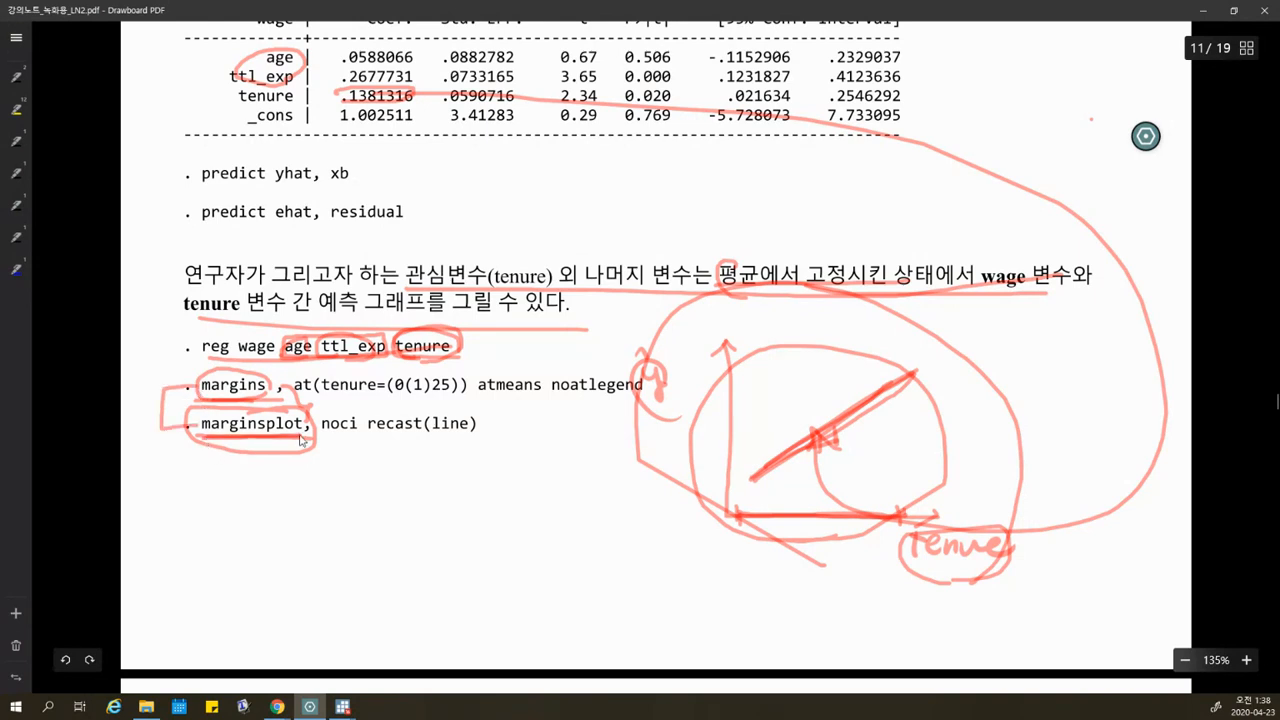
left_click_drag(205, 400, 267, 400)
left_click_drag(244, 401, 270, 453)
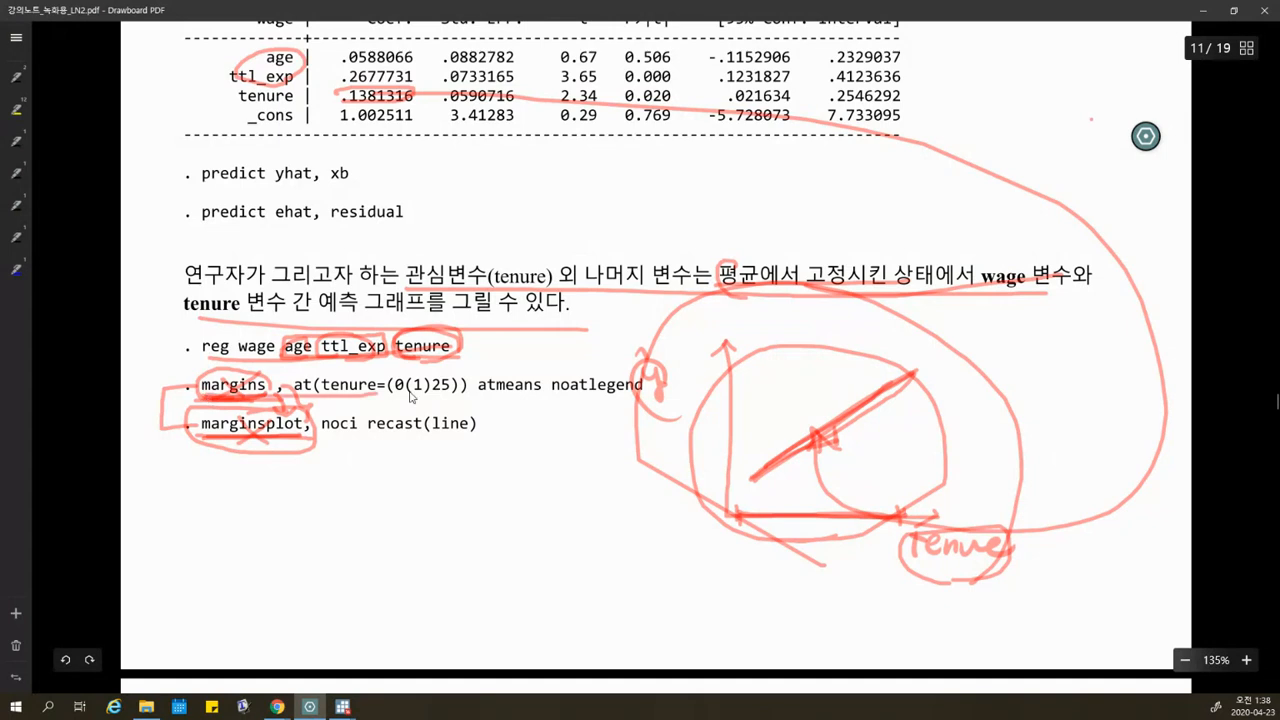
Underline "at(tenure=(0(1)25)) atmeans" in the notes and retrace the sketched tenure range and prediction line.
left_click_drag(360, 392, 548, 390)
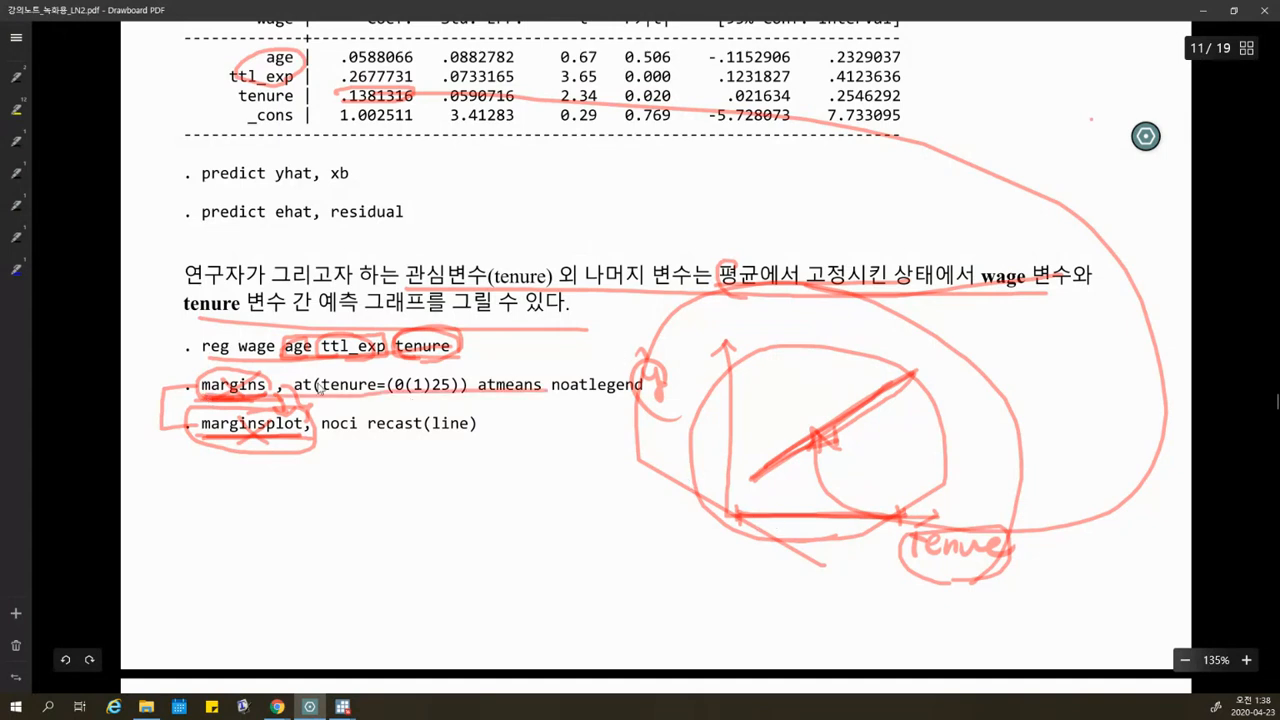
left_click_drag(738, 518, 910, 520)
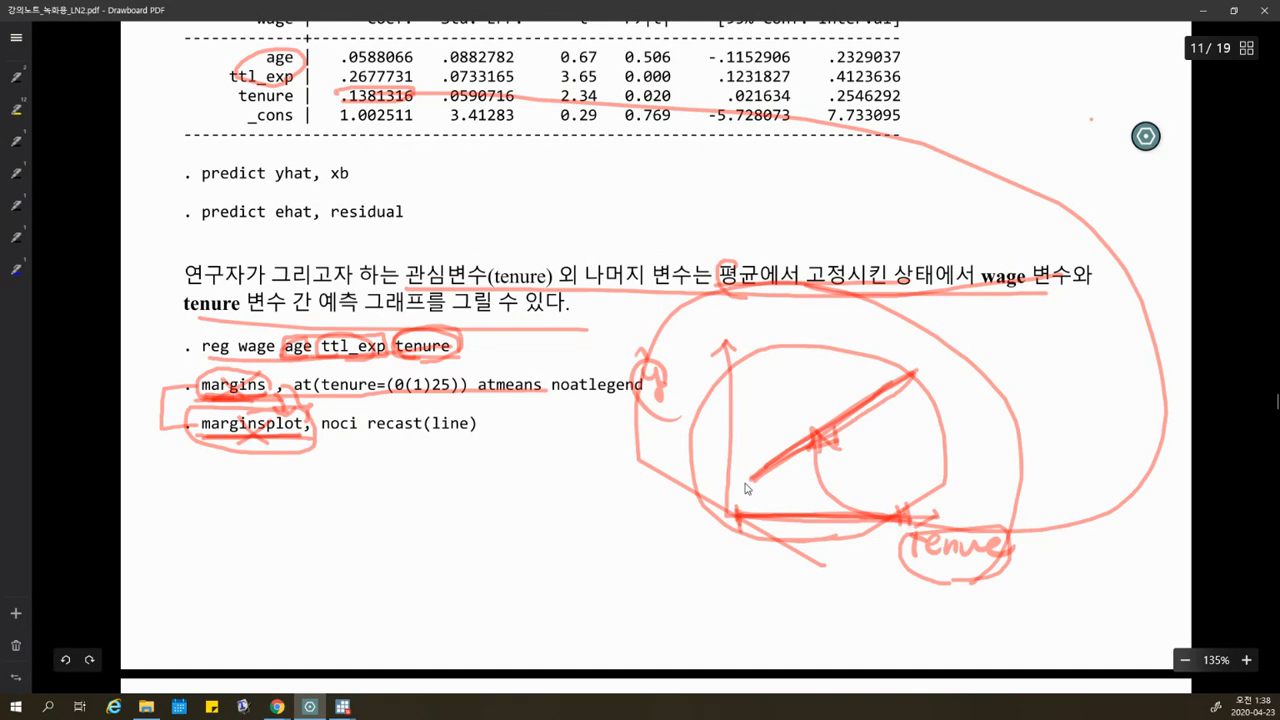
left_click_drag(746, 483, 900, 378)
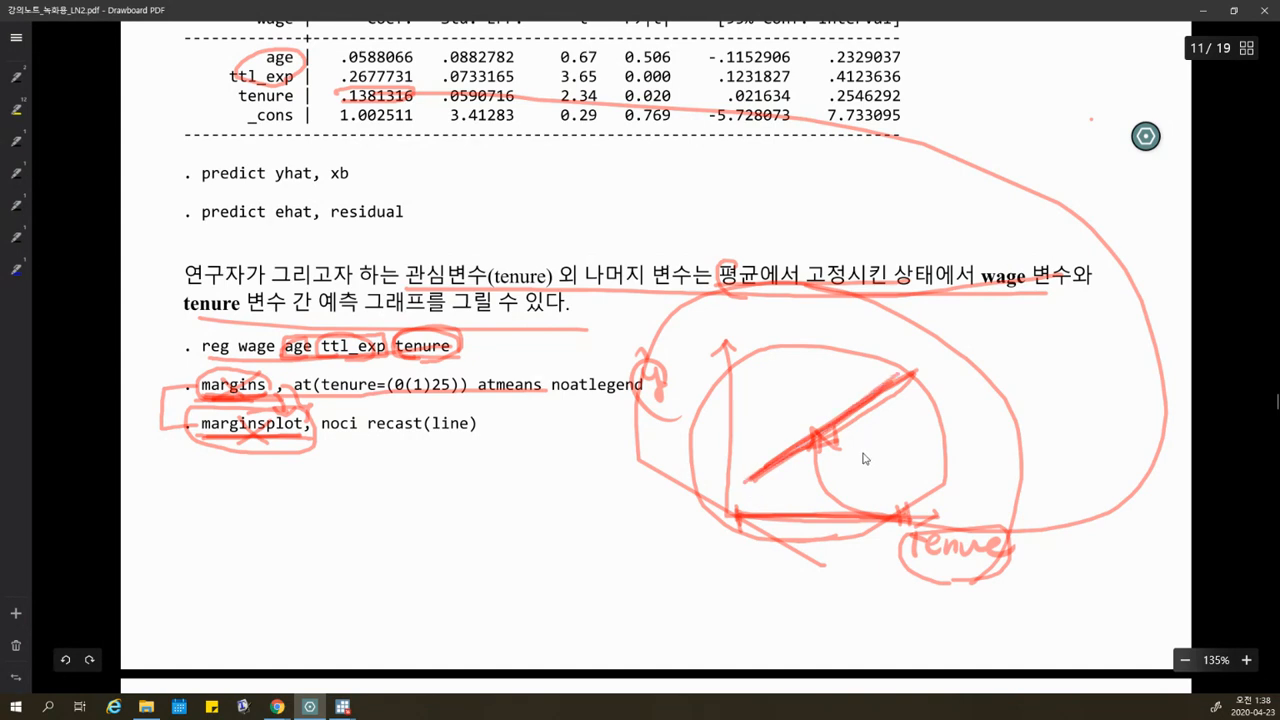
Switch to the Stata do-file and add the command "reg wage age ttl_exp tenure" below the predict lines.
left_click(342, 707)
left_click(381, 681)
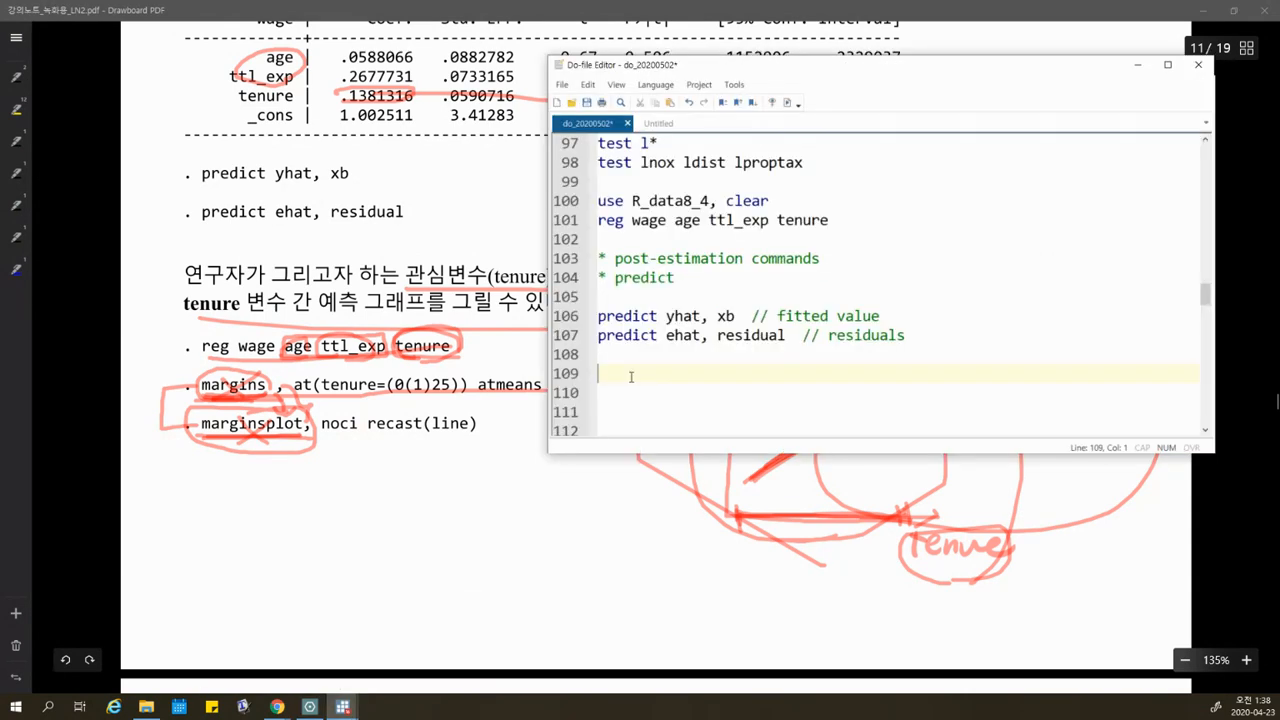
type("reg wage age ttl")
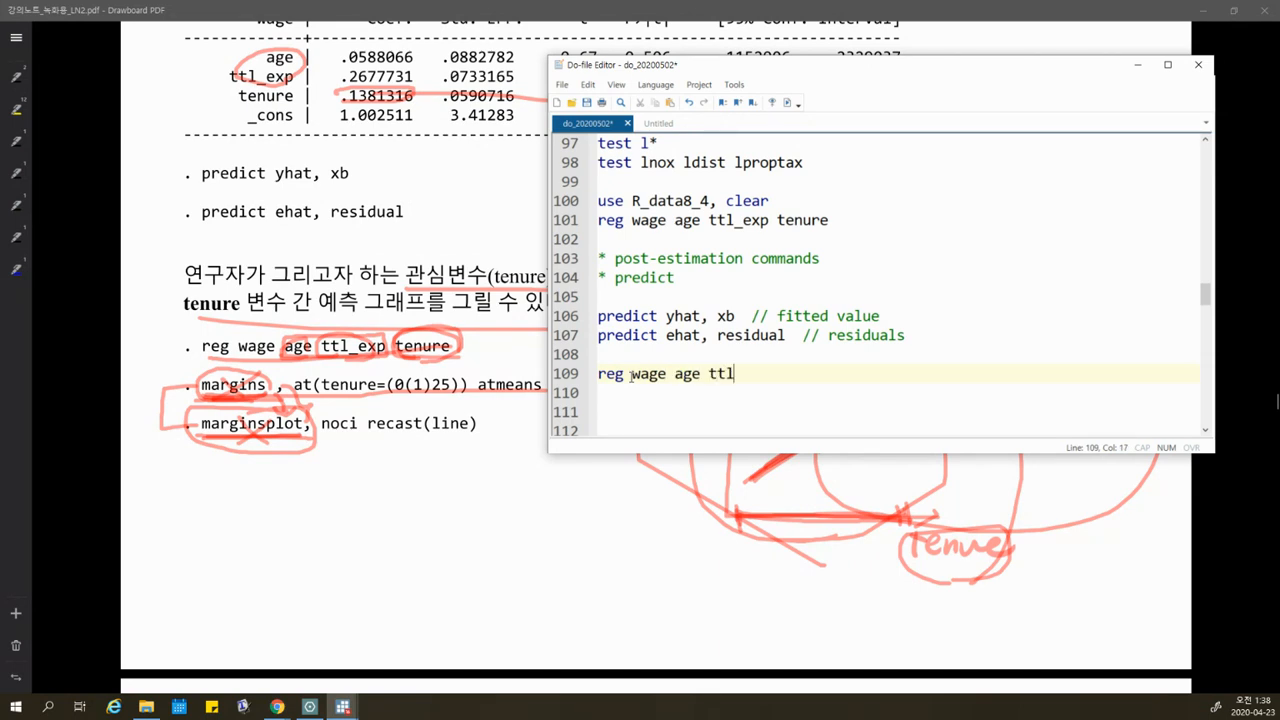
type("_exp tenure")
key("Return")
Add the command "margins, at(tenure=(0(1)25))" below the new reg line and highlight its tenure variable, value range and increment.
type("margin")
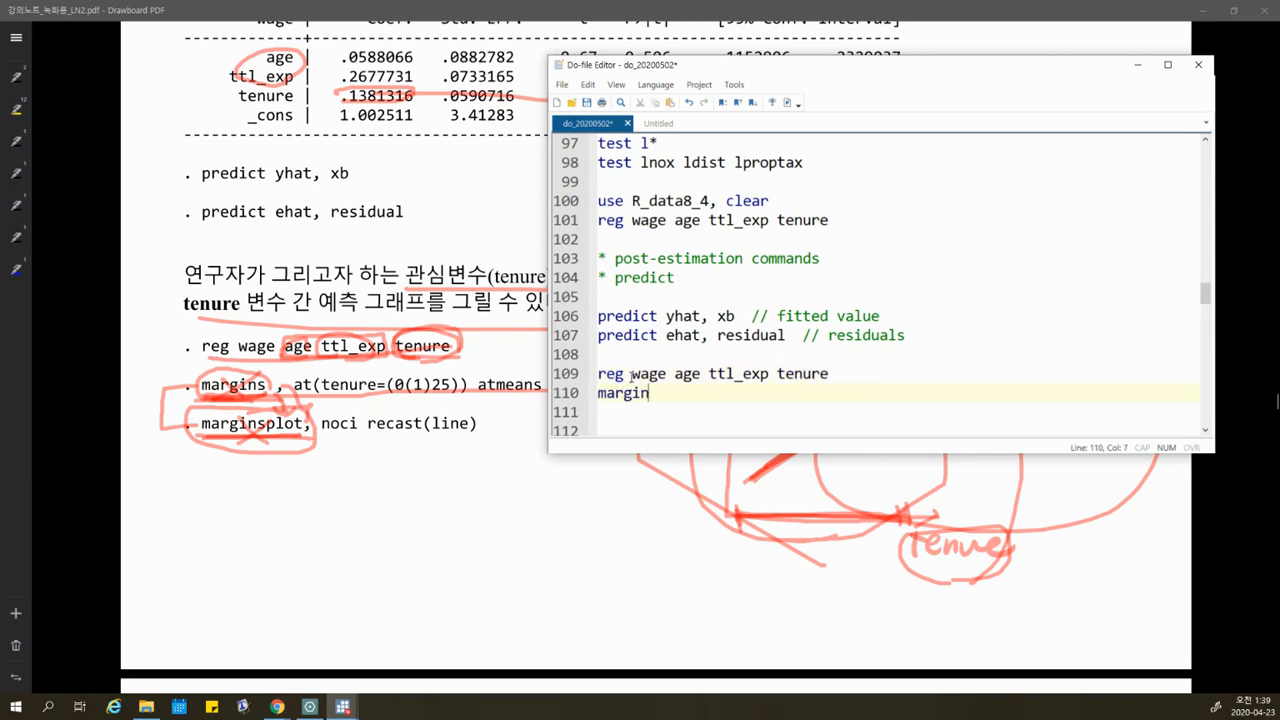
type("s, at(tenure=")
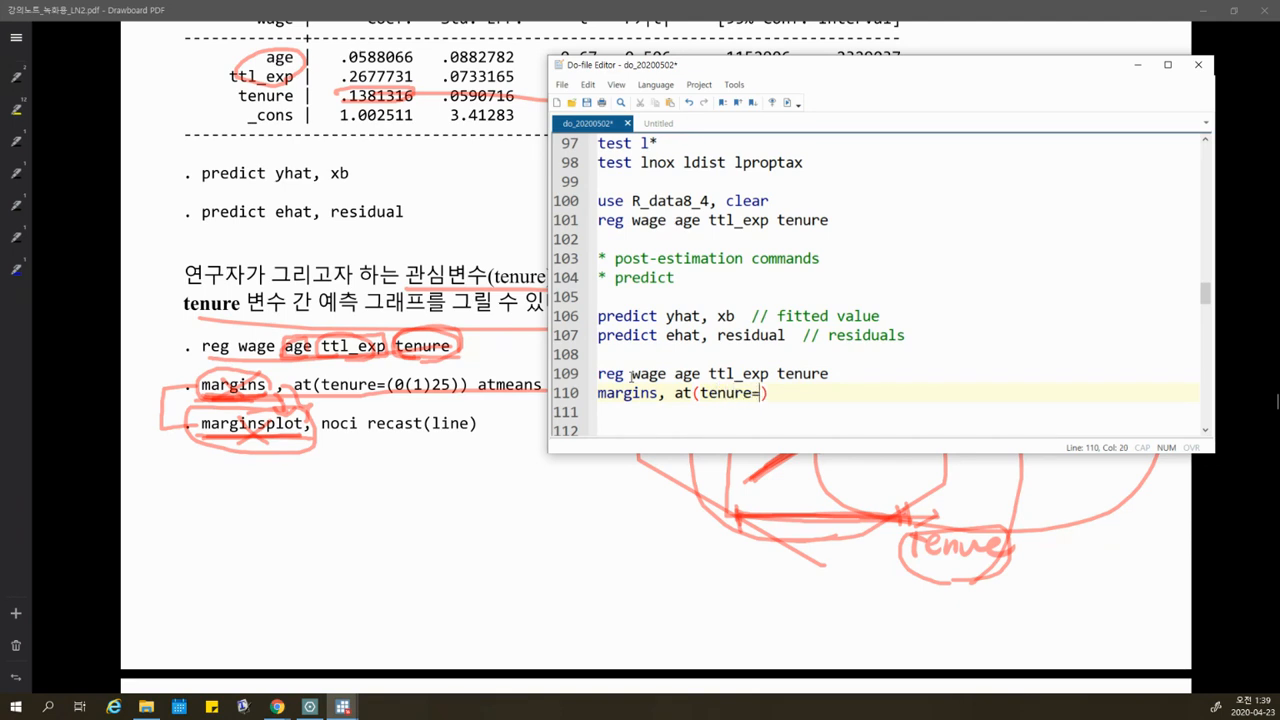
type("(0(1)26")
key("BackSpace")
type("5))")
left_click_drag(700, 394, 752, 394)
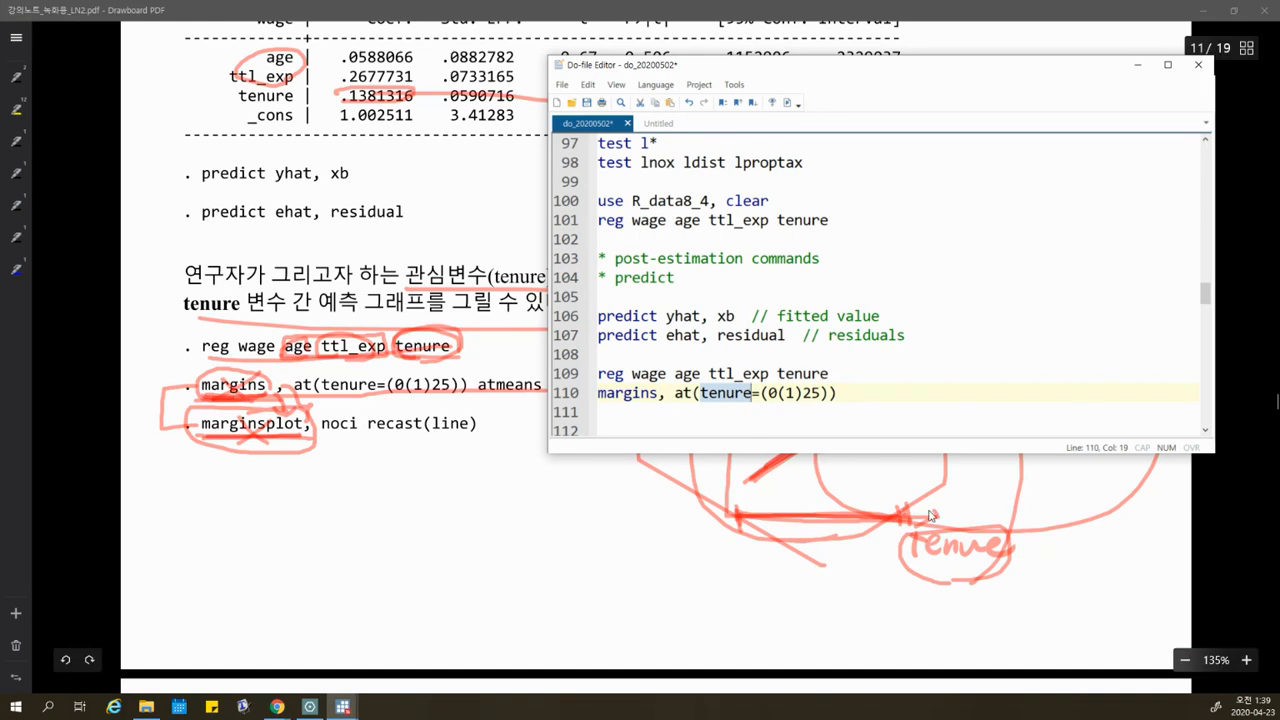
left_click_drag(763, 394, 828, 394)
left_click(789, 394)
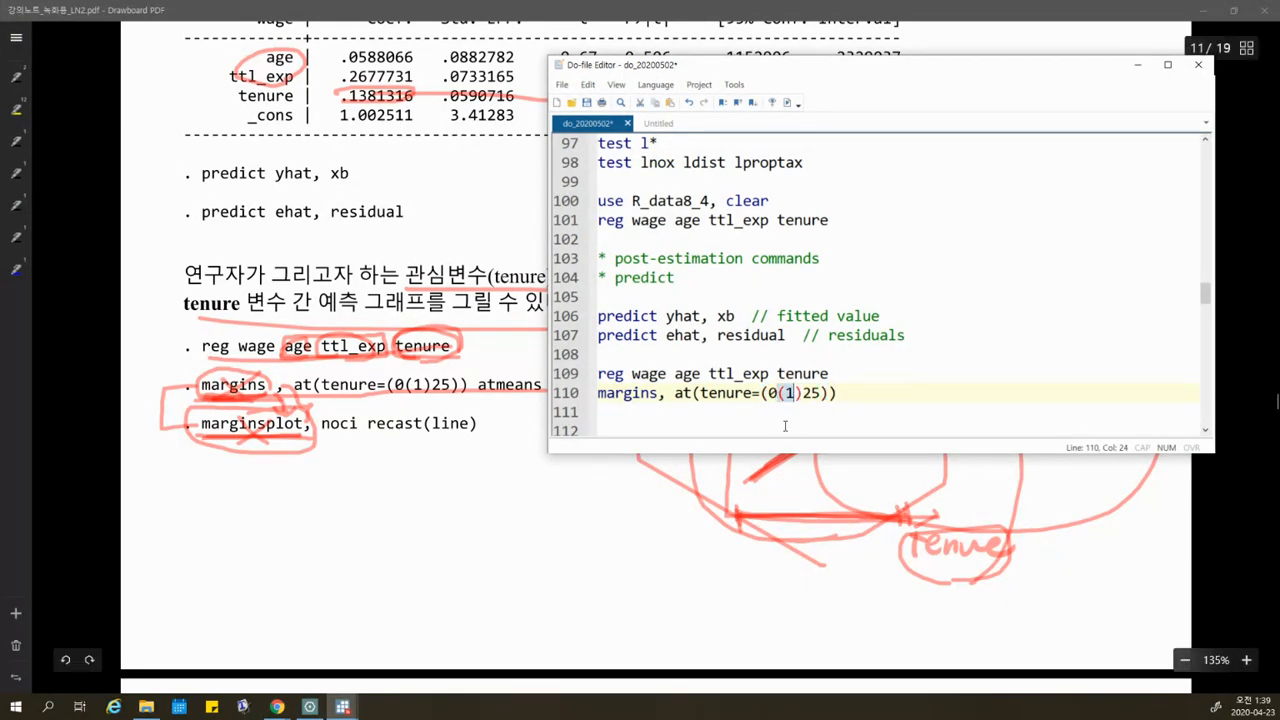
Complete the margins command as "margins, at(tenure=(0(1)25)) atmeans noatlegend" and highlight its added options.
left_click_drag(762, 393, 827, 393)
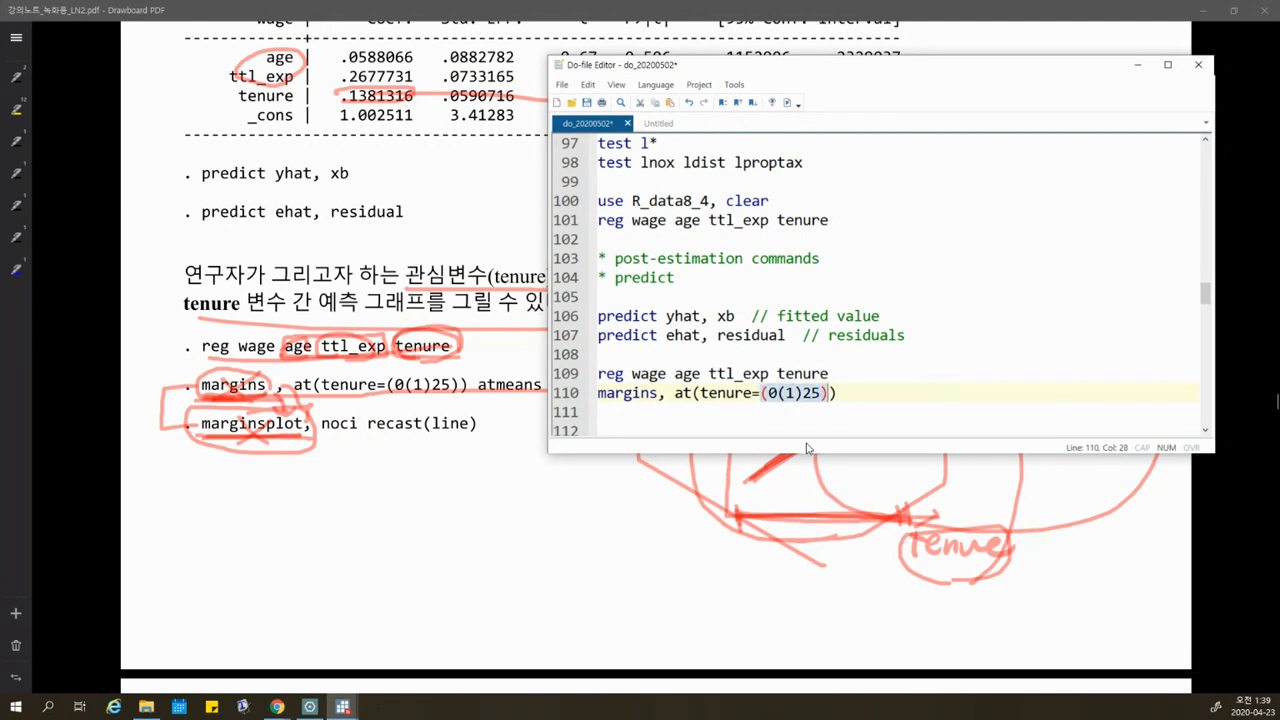
left_click(768, 396)
key("BackSpace")
key("Right")
key("Right")
key("Right")
key("Right")
key("Right")
key("Right")
key("Left")
key("Left")
key("Left")
key("Left")
key("Left")
key("Left")
type("(")
key("Right")
key("Right")
key("Right")
key("Right")
key("Right")
key("Right")
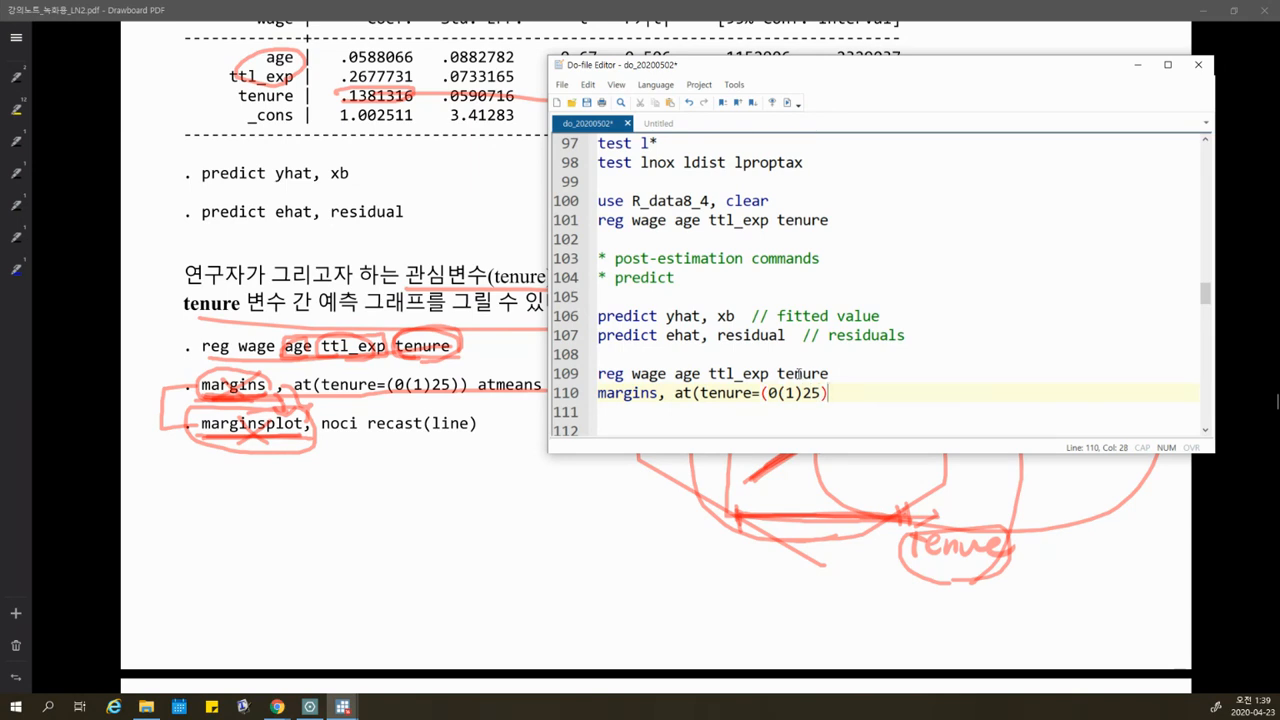
type(") atmeans noatlegend")
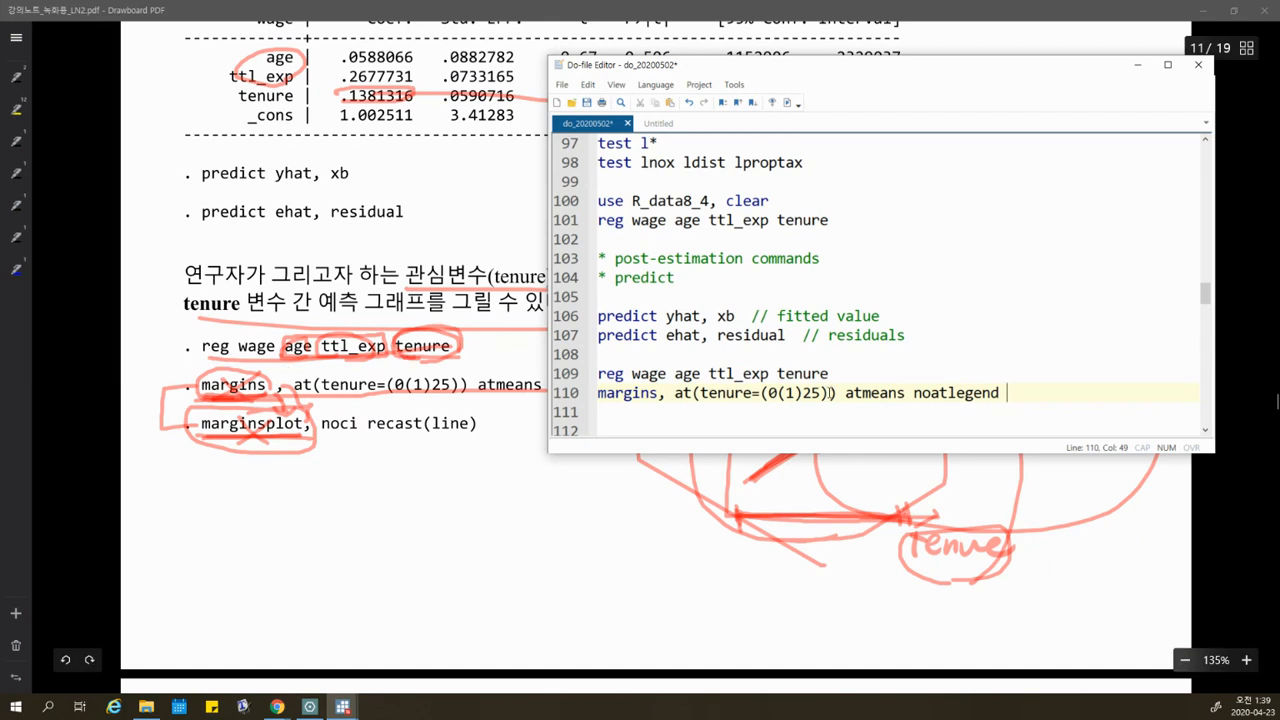
left_click_drag(846, 392, 1002, 393)
left_click(1011, 393)
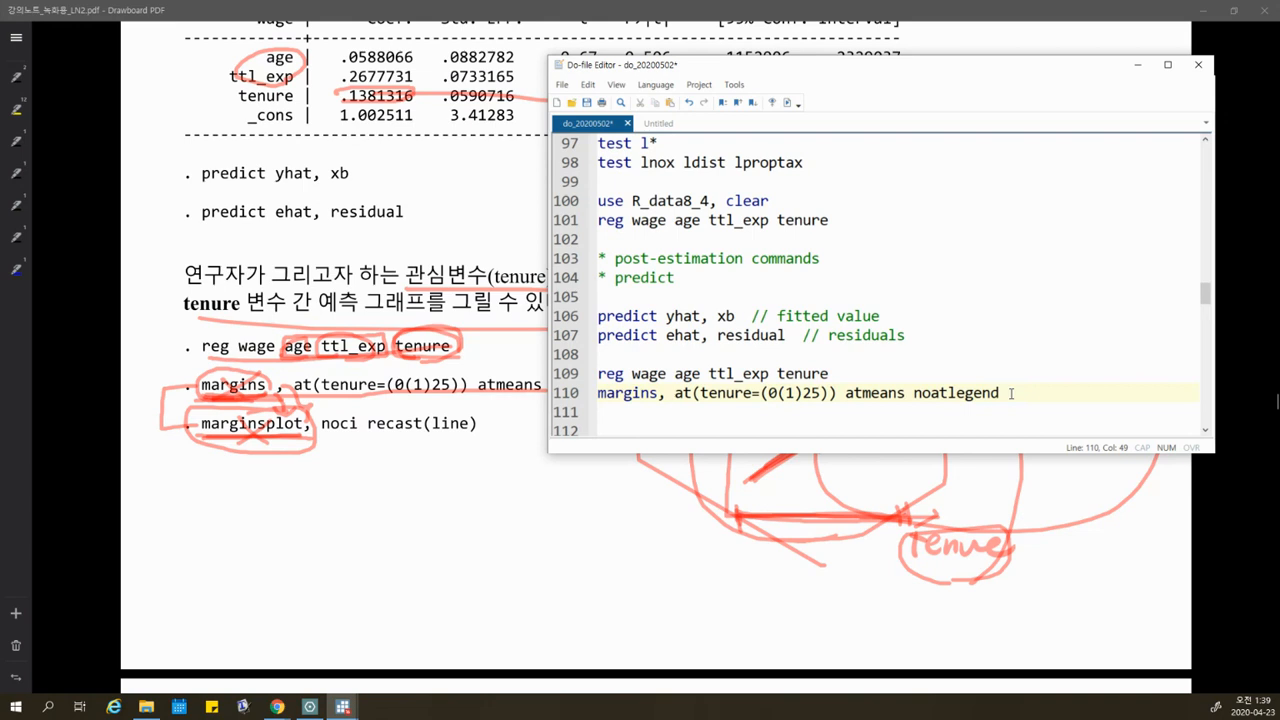
Run the reg and margins lines of the do-file and bring up the main Stata results window.
left_click_drag(1011, 393, 683, 373)
left_click(790, 103)
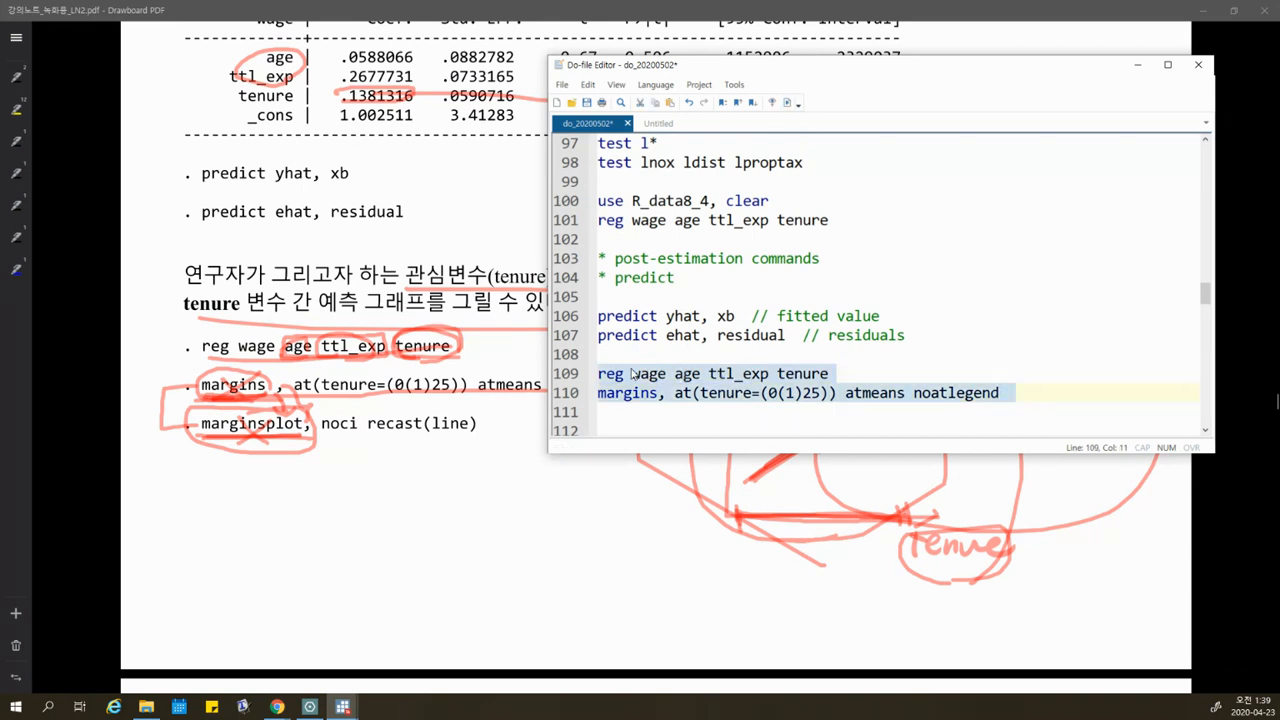
left_click(343, 708)
Examine the rows of the margins table against the 0(1)25 tenure range in the echoed margins command.
left_click_drag(257, 250, 276, 567)
left_click(269, 550)
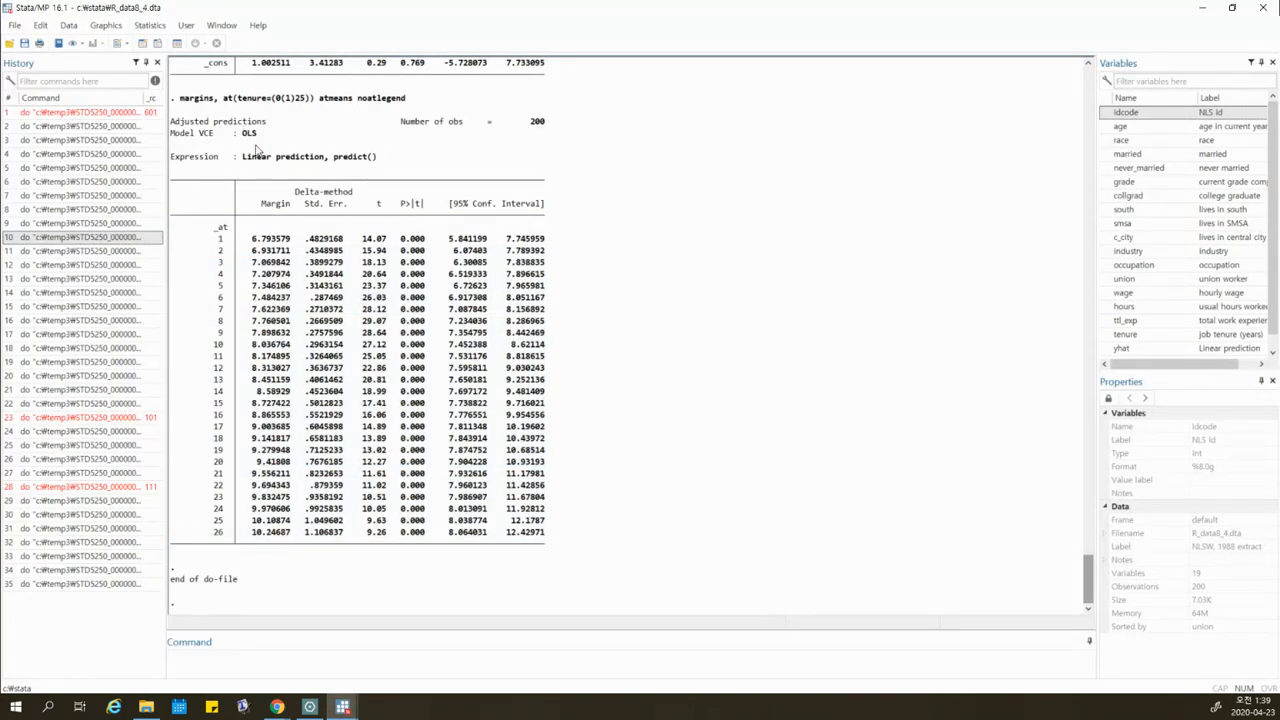
left_click_drag(273, 99, 309, 99)
left_click_drag(219, 241, 289, 263)
left_click(263, 298)
left_click_drag(271, 99, 314, 99)
Return to the do-file and add "marginsplot, noci recast(line)" below the margins line, followed by blank lines.
left_click(345, 711)
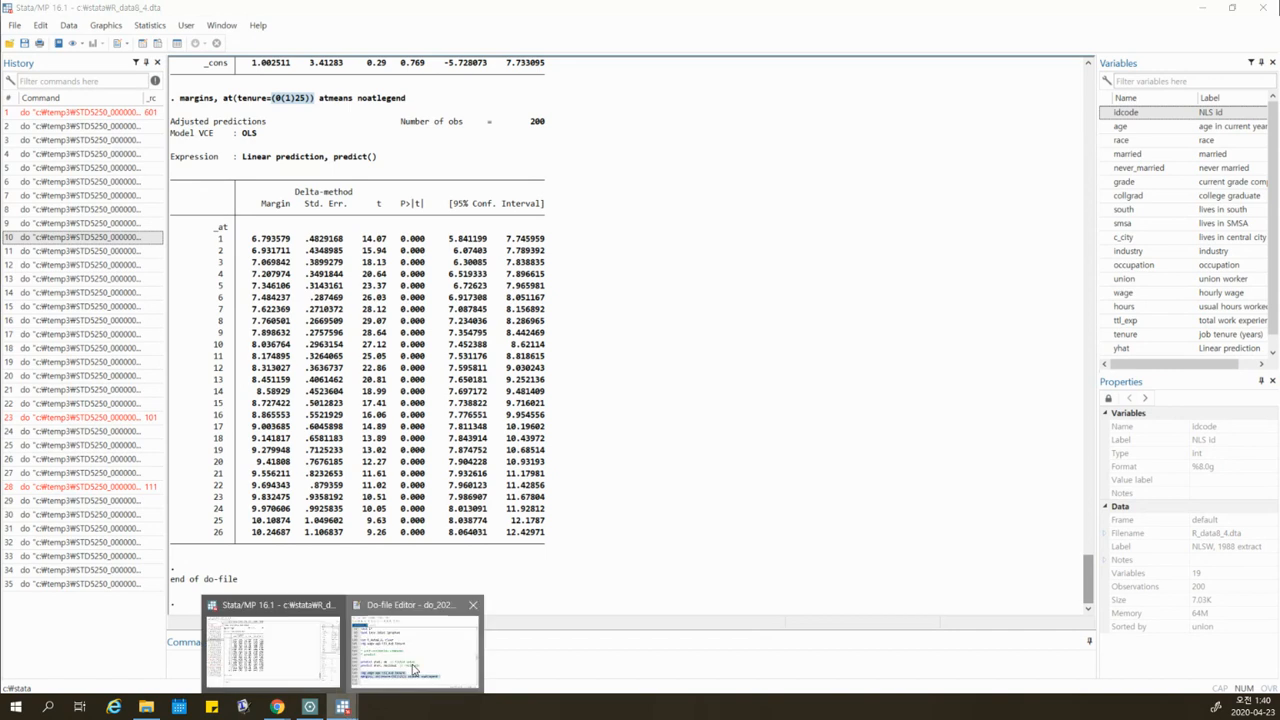
left_click(413, 668)
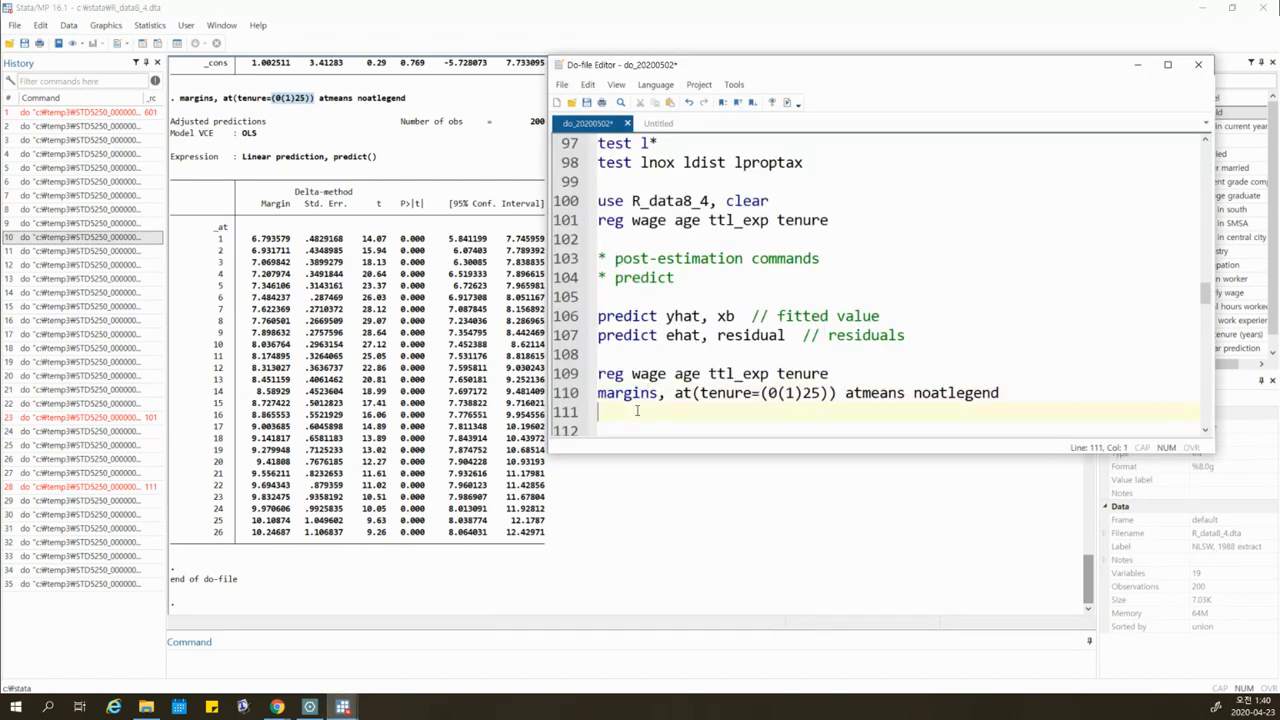
type("ma")
type("splo")
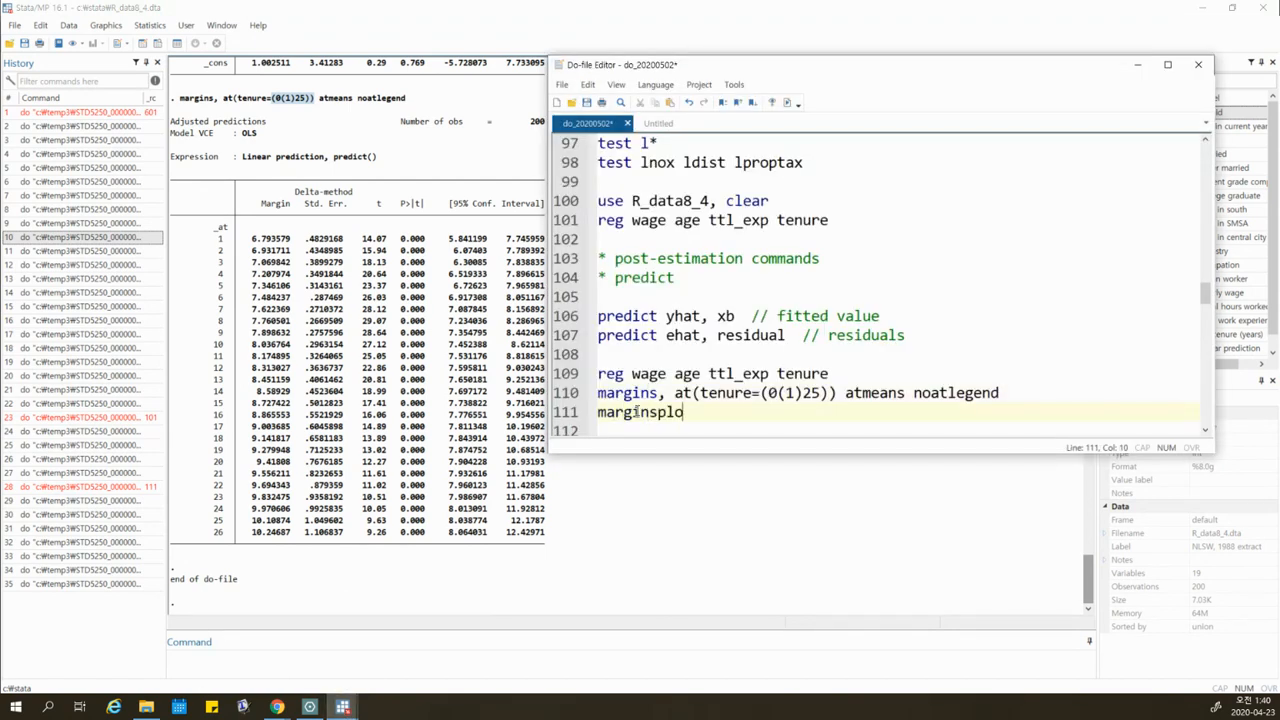
type("t, noci recast(line)")
key("Return")
key("Return")
key("Return")
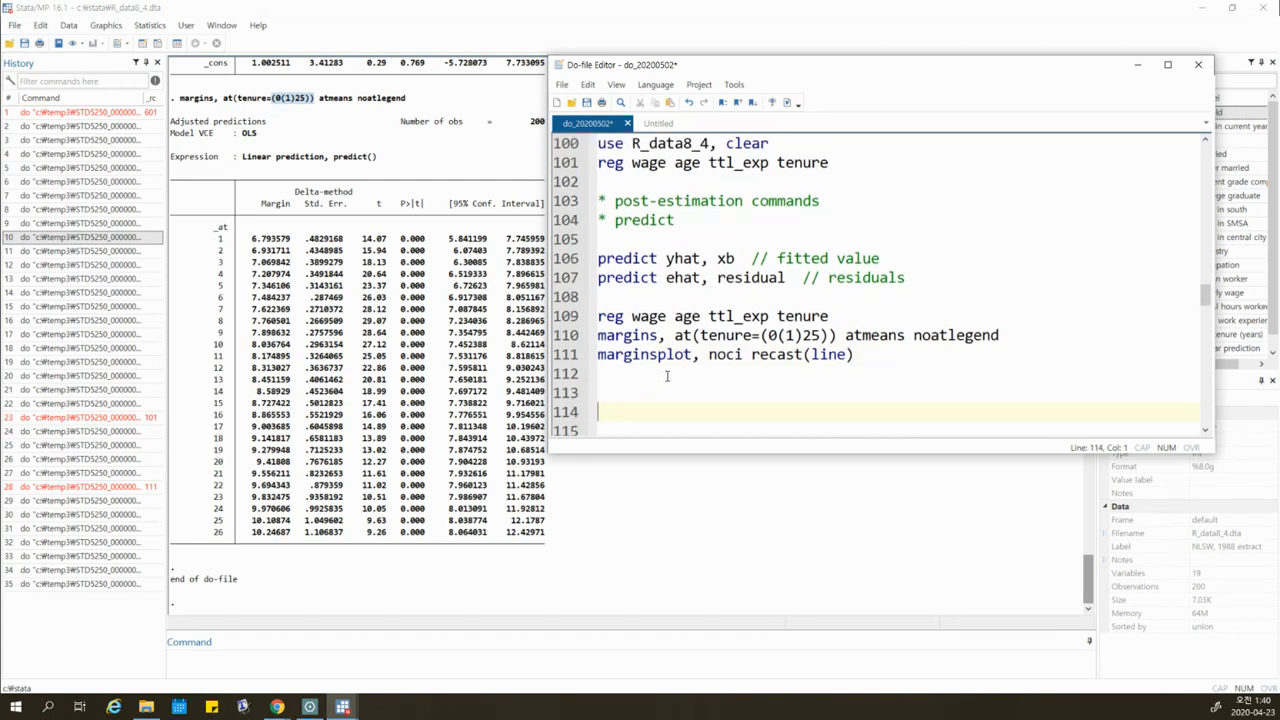
Highlight the marginsplot command name and its options noci and recast(line) one after another.
left_click_drag(692, 355, 597, 355)
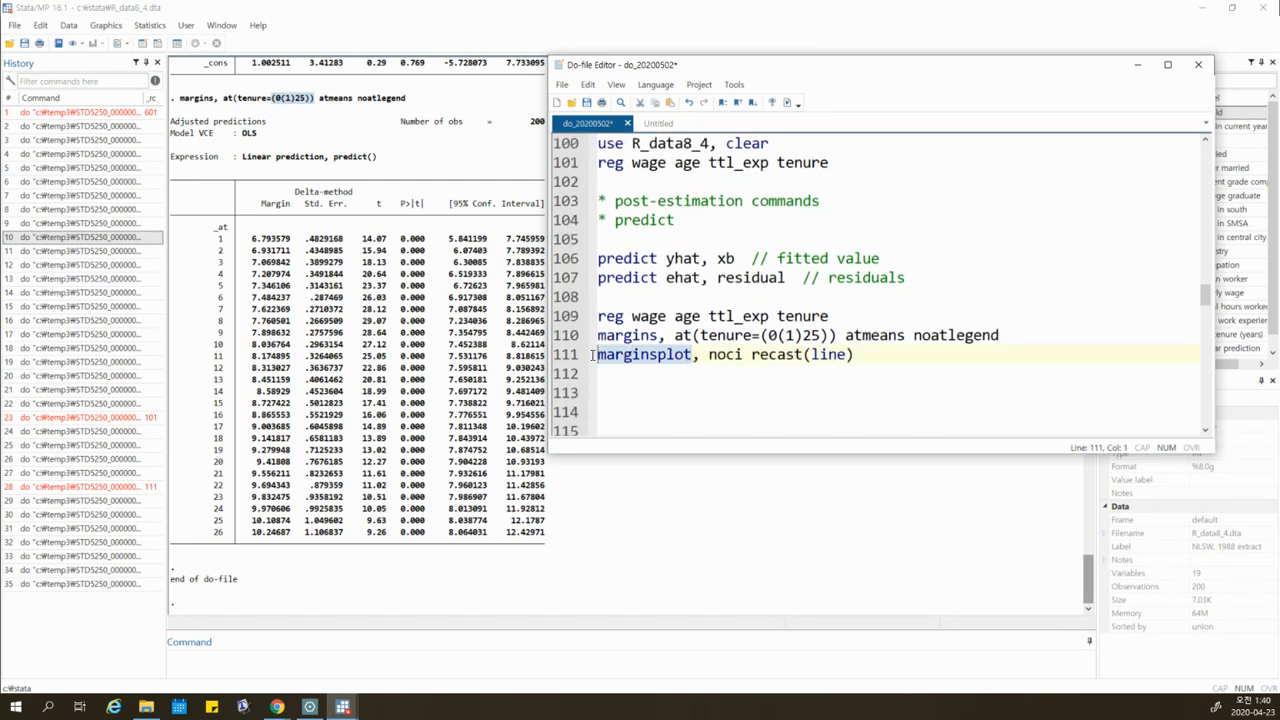
double_click(740, 355)
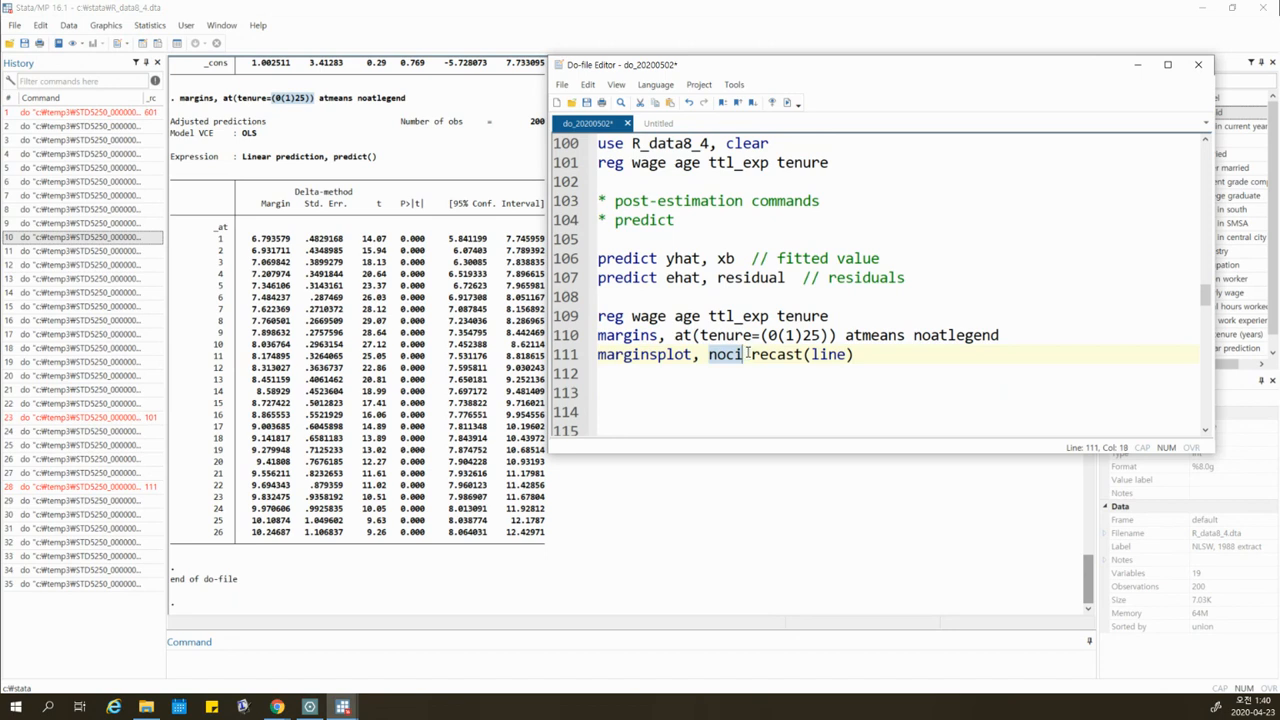
left_click_drag(749, 355, 852, 355)
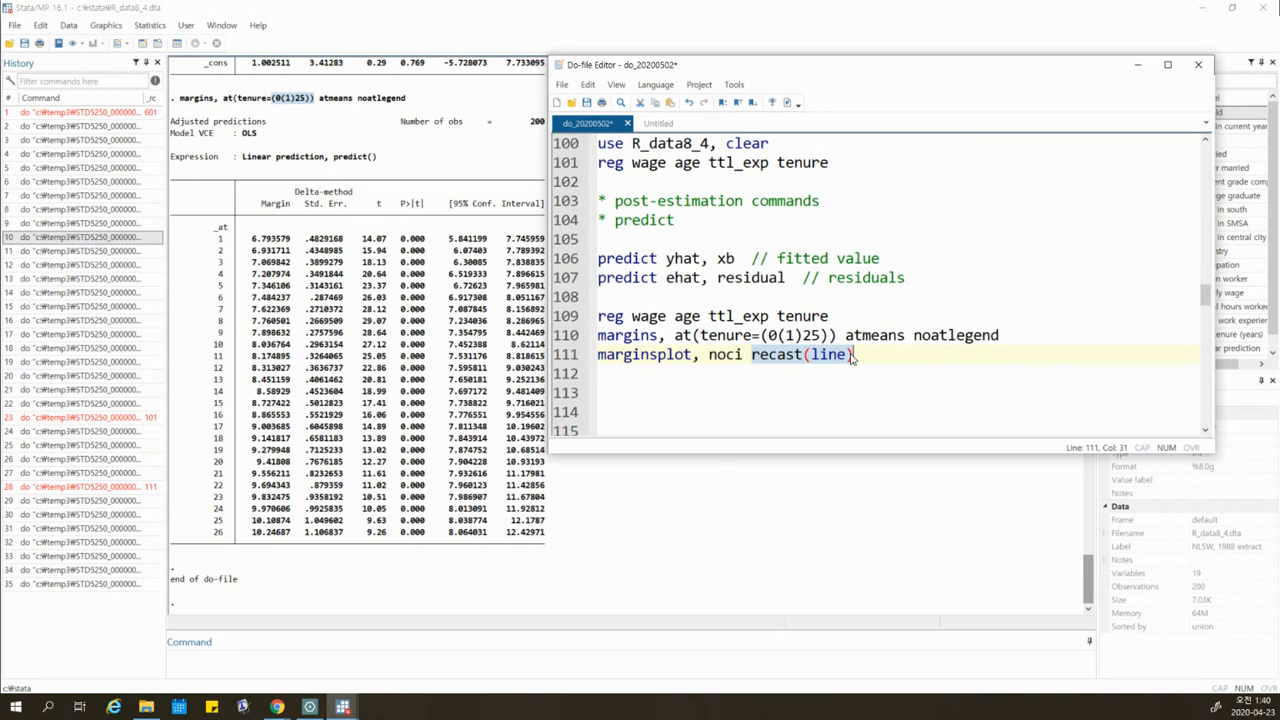
Run only the marginsplot line to draw the prediction graph for tenure.
left_click_drag(853, 356, 584, 360)
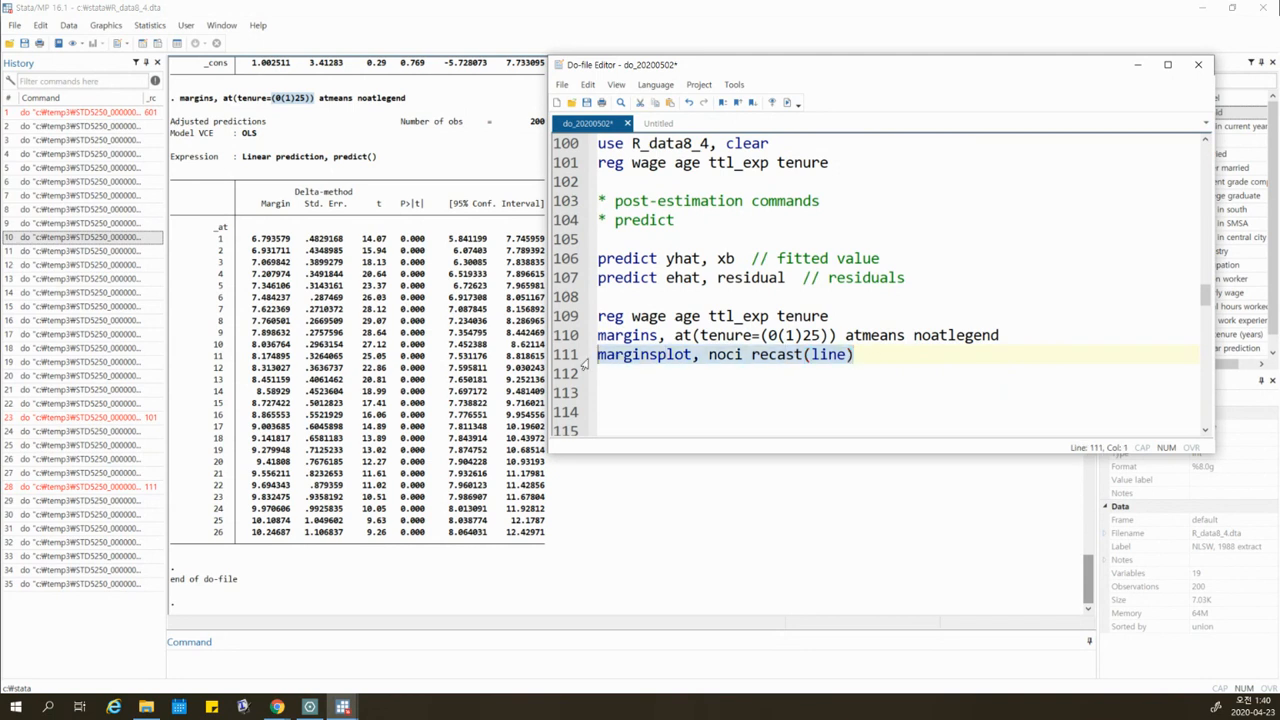
left_click(787, 104)
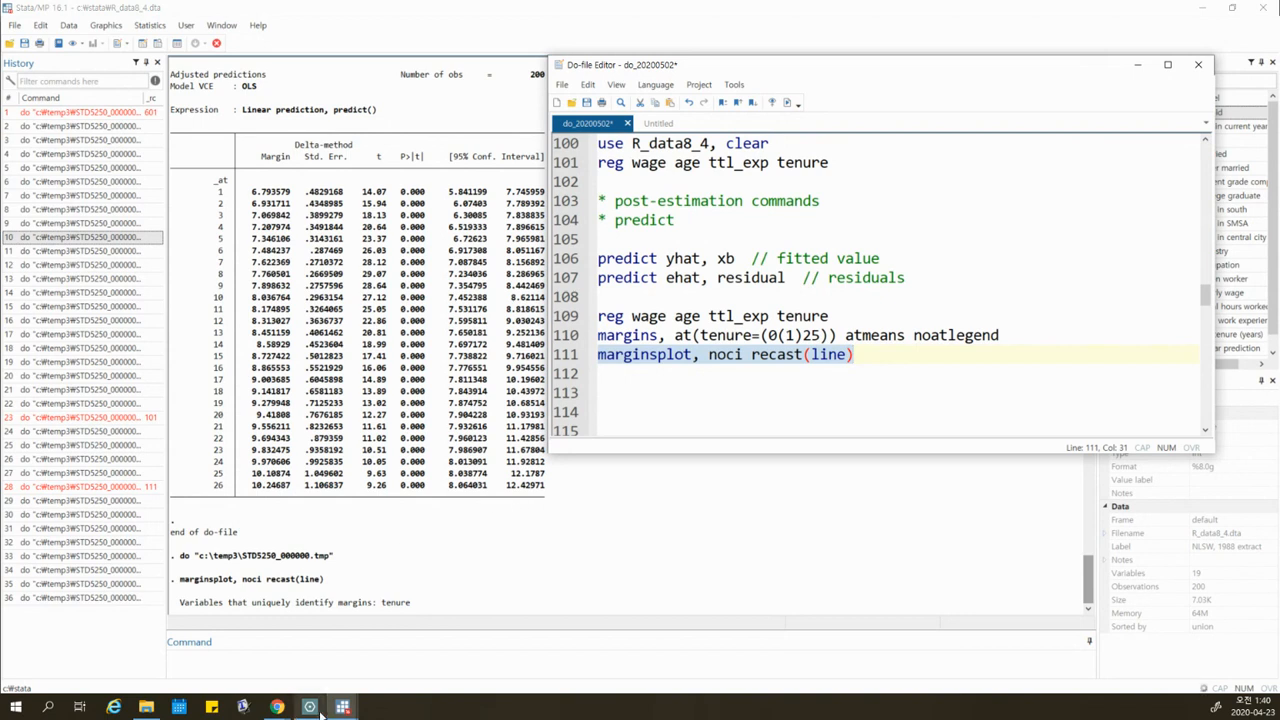
mouse_move(318, 713)
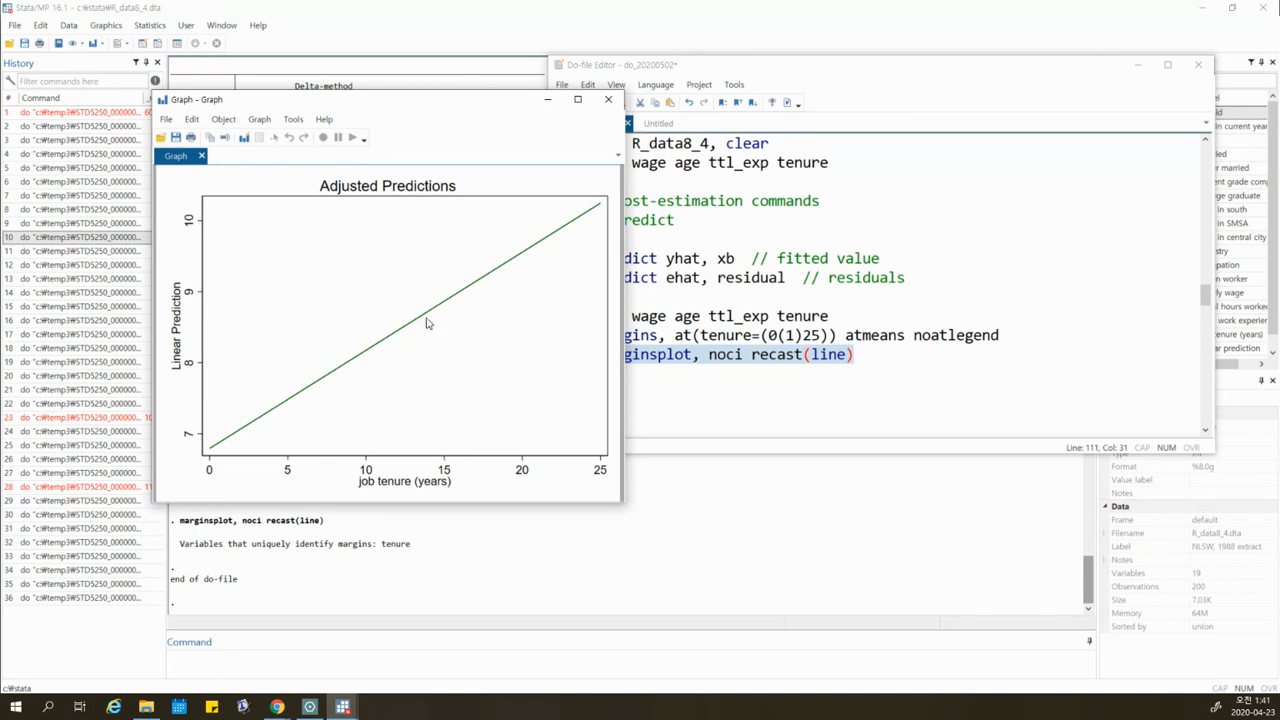
Close the Adjusted Predictions graph window and save the do-file.
left_click(612, 100)
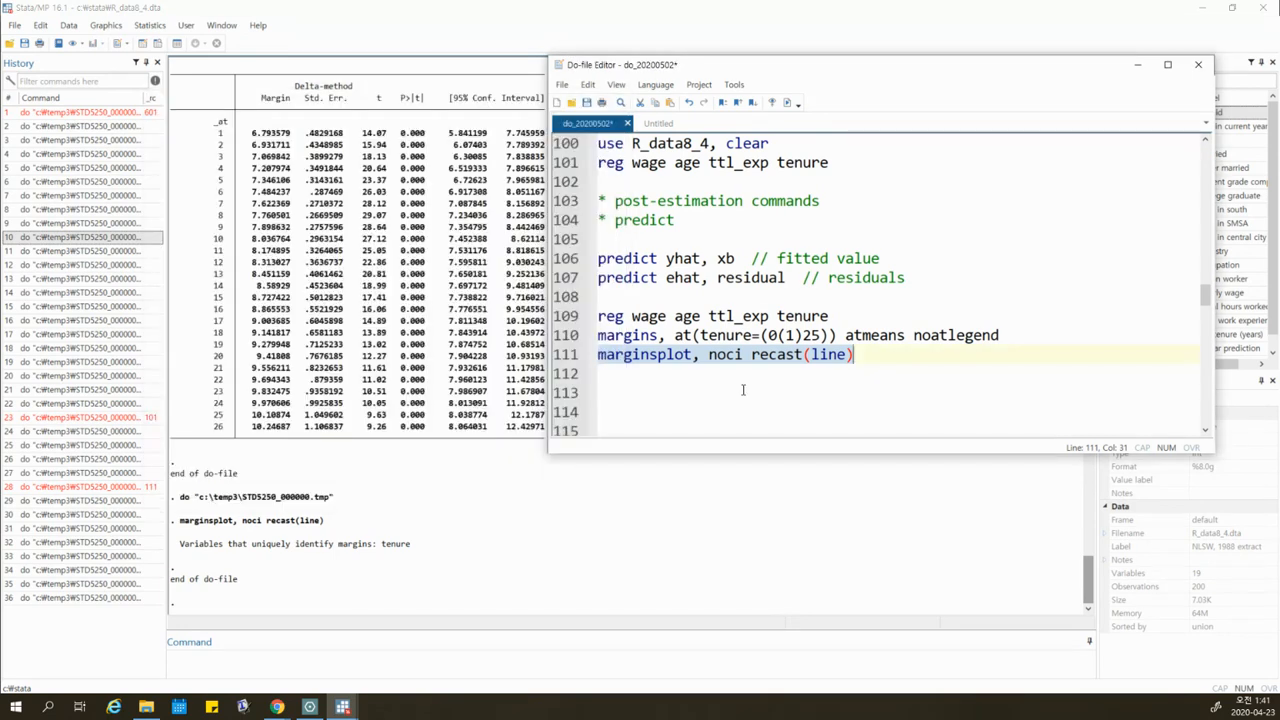
left_click(740, 377)
left_click(587, 103)
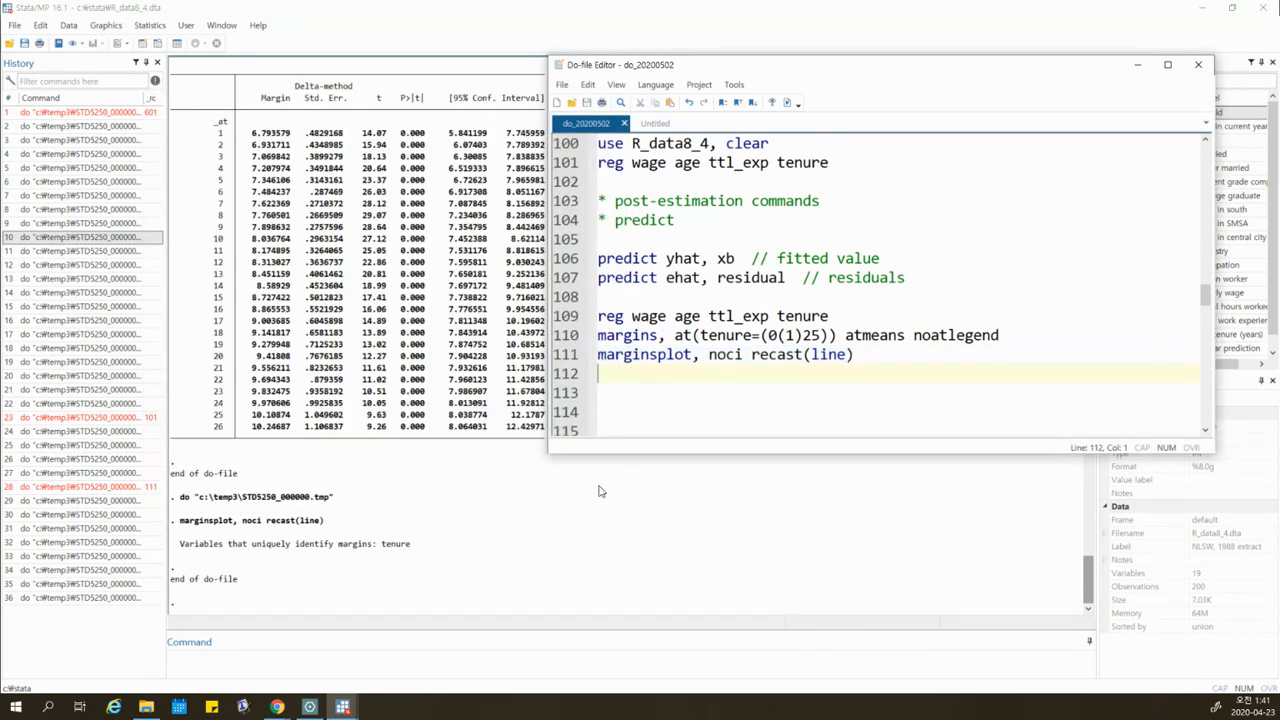
Switch to the Drawboard PDF notes, circle the Adjusted Predictions graph on page 12 and mark the slope question below it.
left_click(310, 707)
scroll(935, 579, "down", 2)
scroll(935, 579, "down", 10)
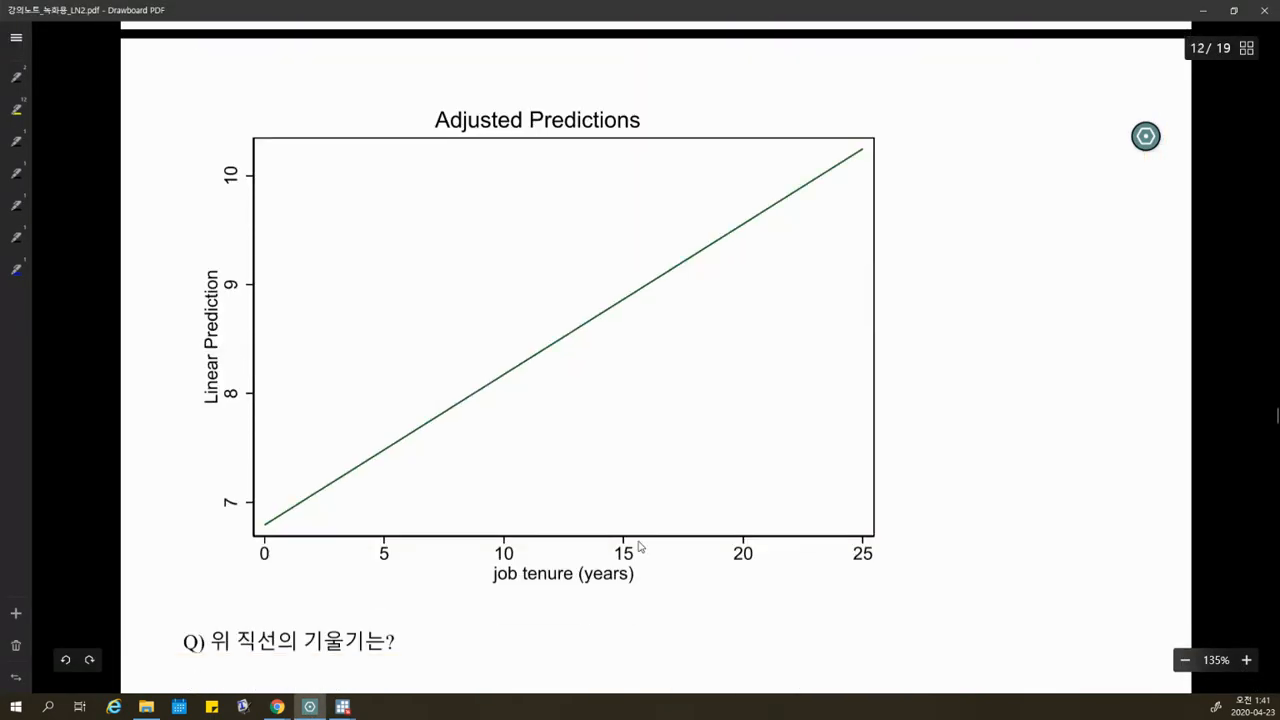
mouse_move(562, 565)
left_mouse_down()
mouse_move(337, 408)
mouse_move(632, 495)
left_mouse_up()
left_click(413, 629)
Draw a box around the Multi-collinearity heading in the notes.
scroll(474, 607, "down", 10)
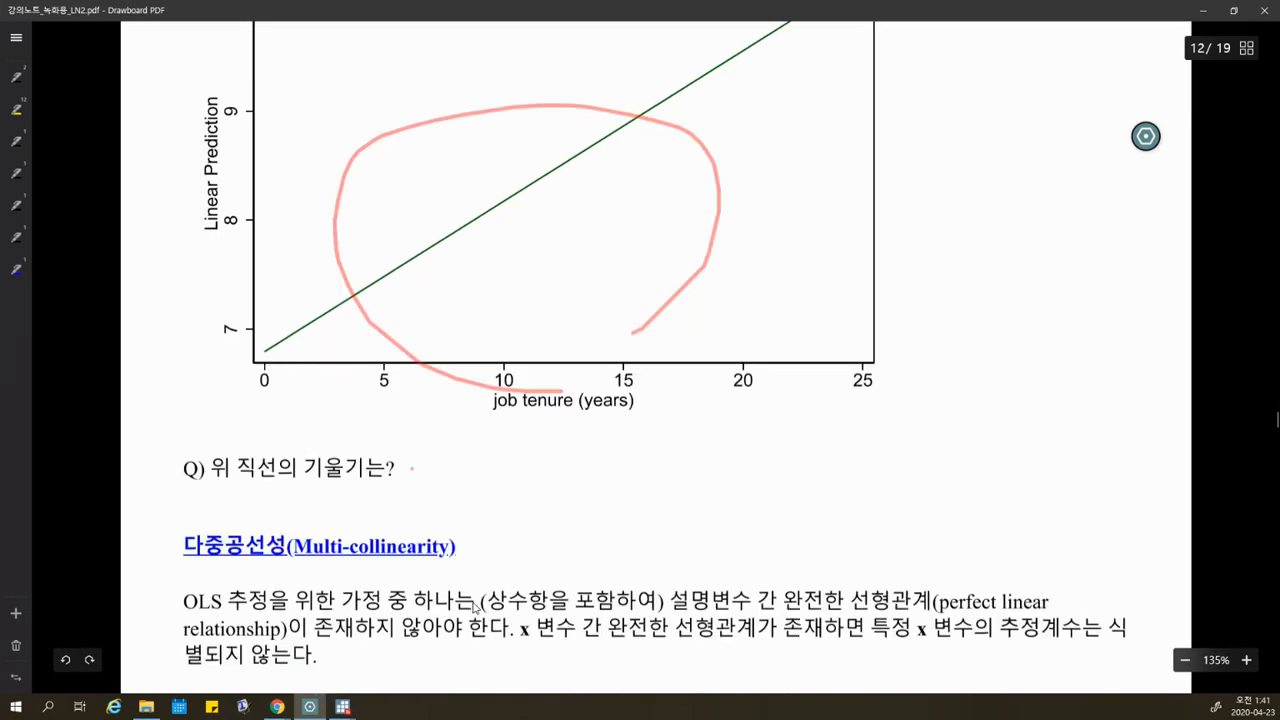
left_click_drag(166, 398, 200, 397)
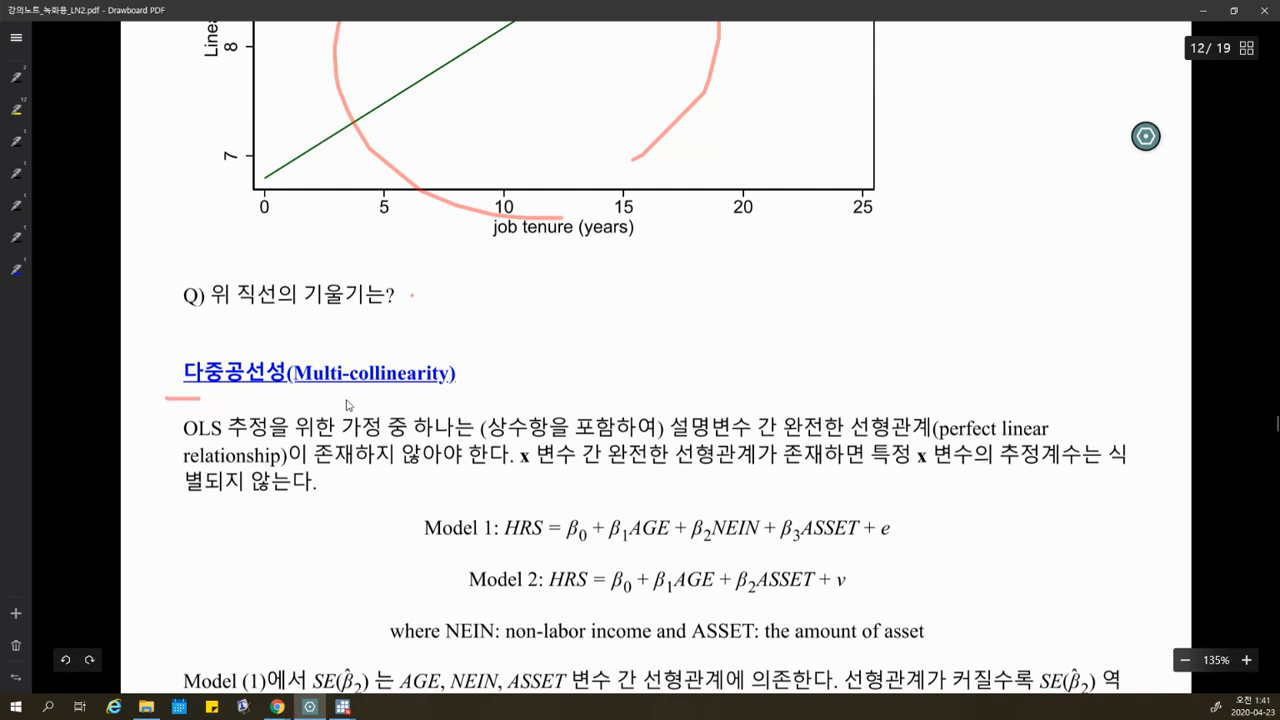
mouse_move(346, 400)
left_mouse_down()
mouse_move(560, 400)
mouse_move(208, 403)
left_mouse_up()
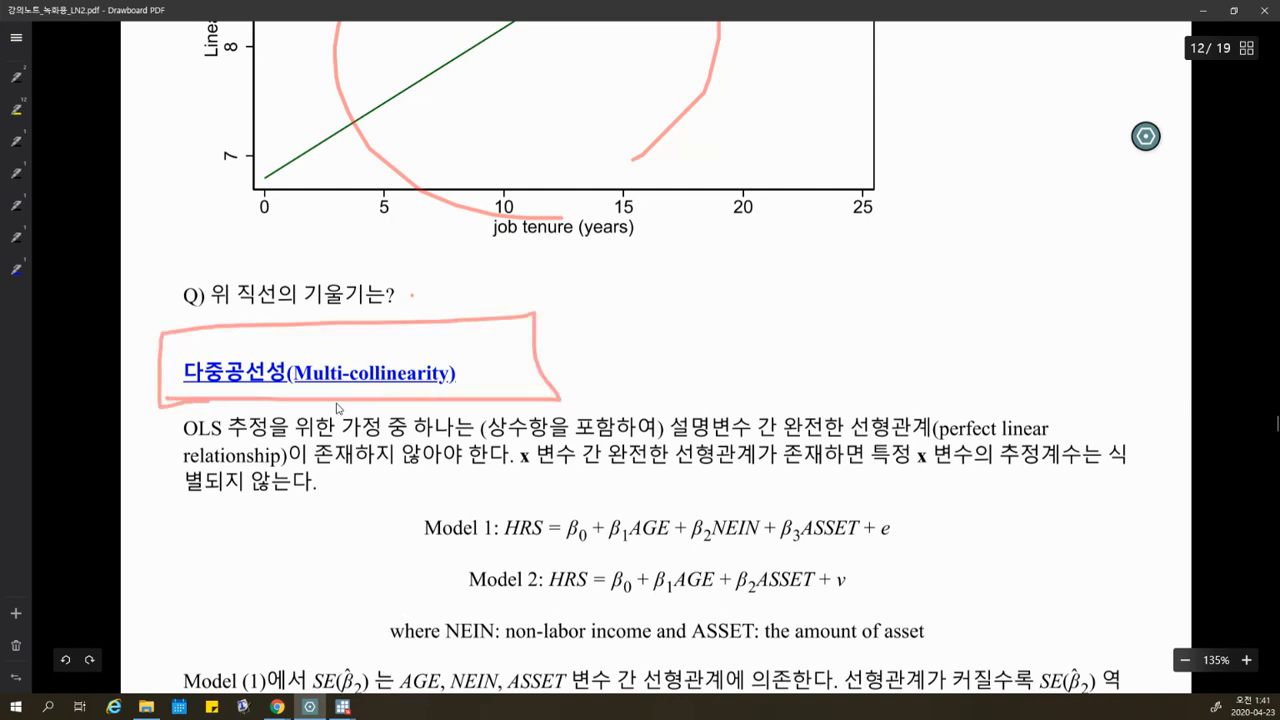
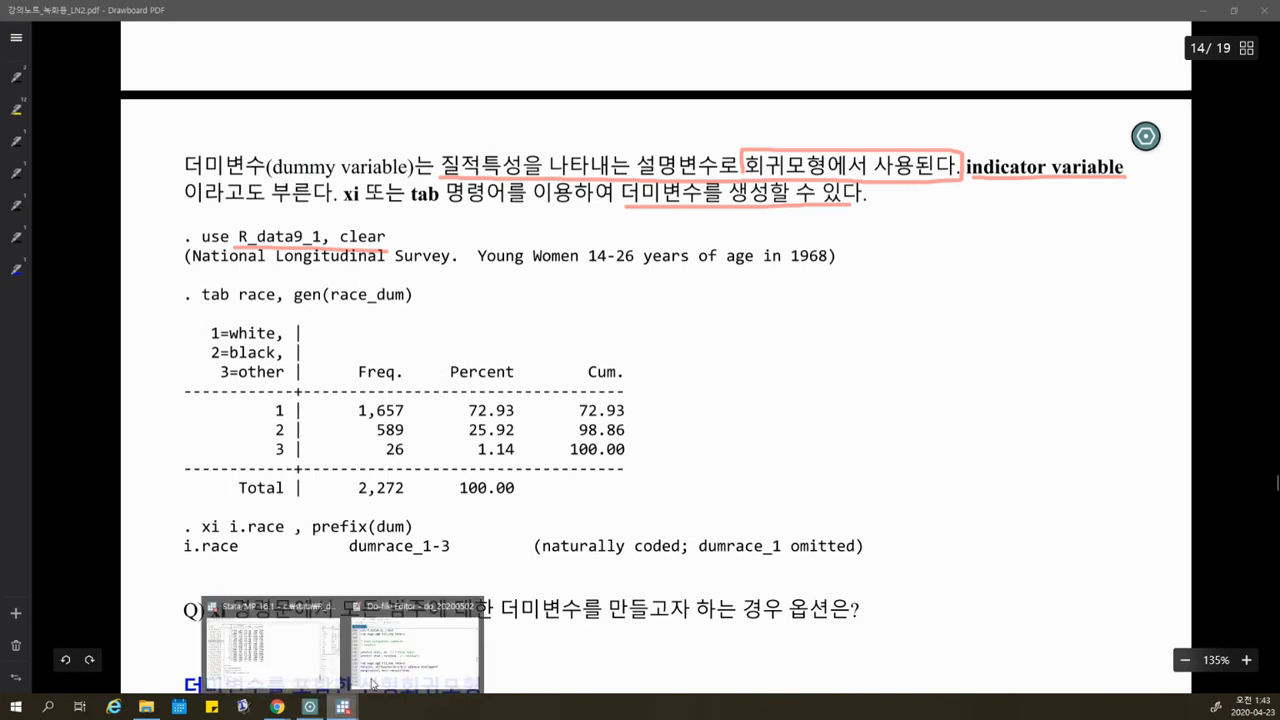
Switch to the Stata do-file and add the command "use R_data9_1, clear" on line 113 below the marginsplot line.
left_click(411, 655)
left_click(639, 394)
type("use ")
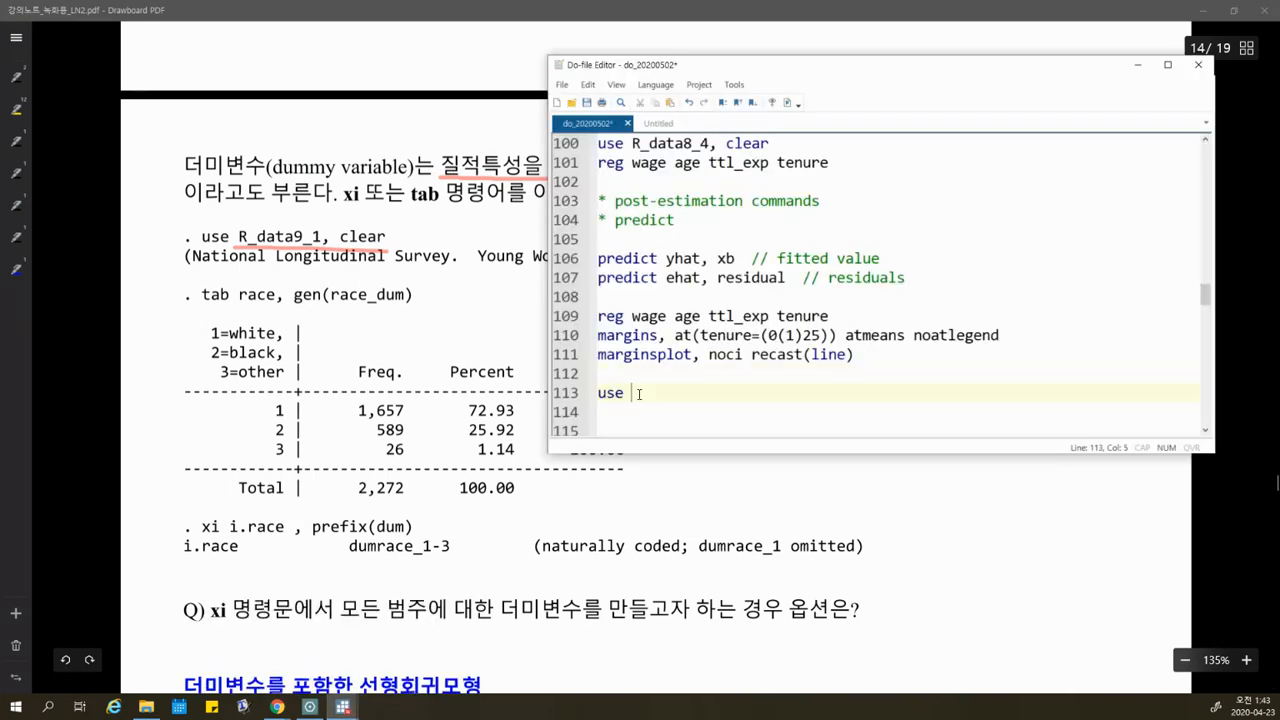
type("R_data9_1, clear")
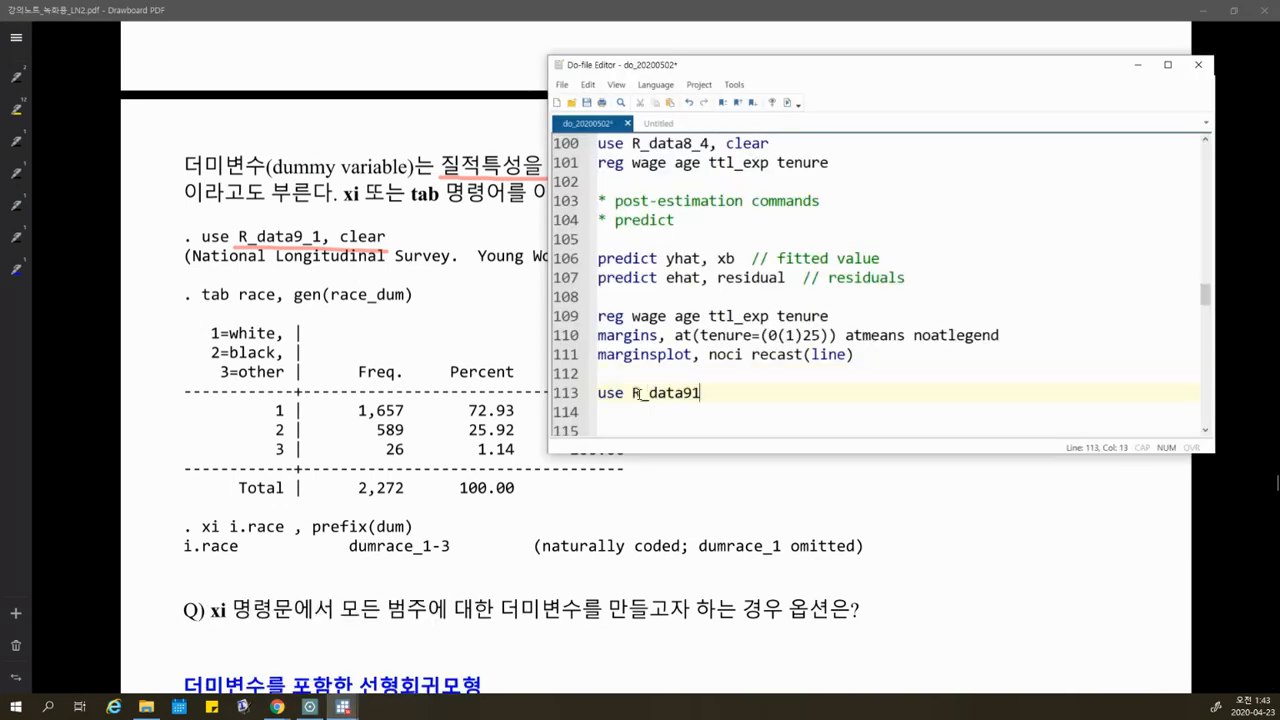
key("Return")
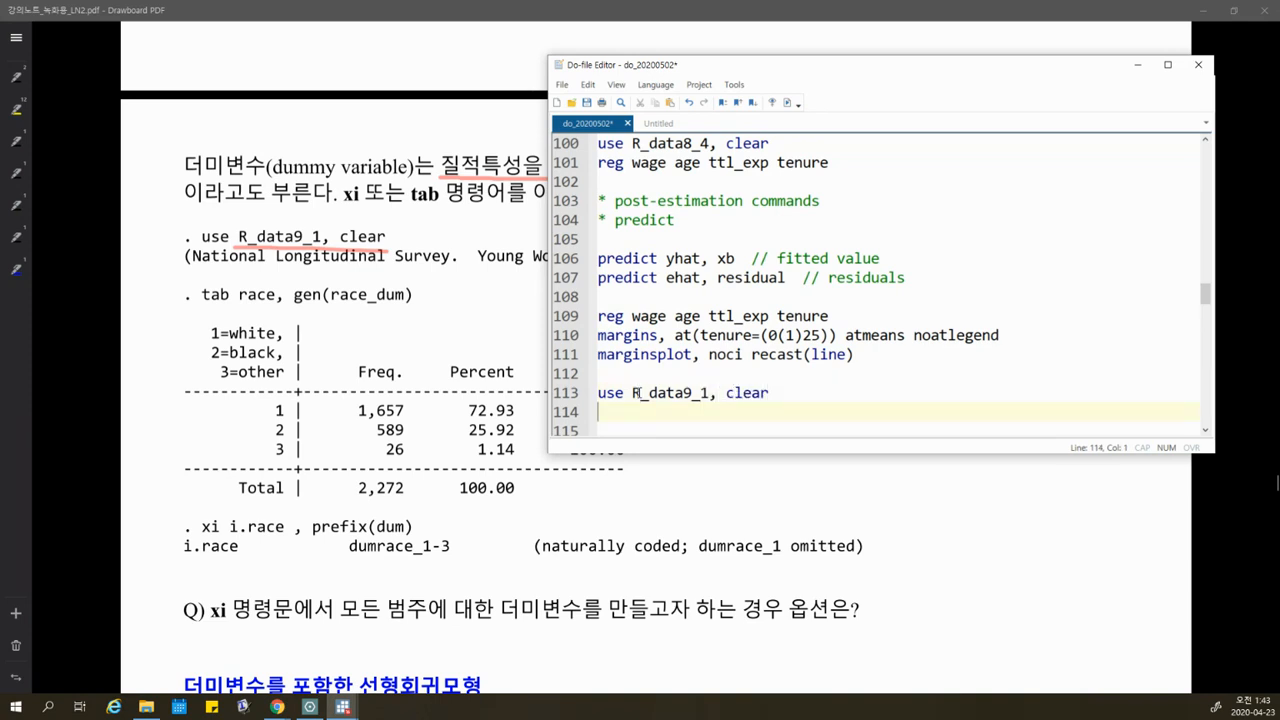
Run the use line to load R_data9_1 and bring up the main Stata window.
left_click_drag(639, 393, 683, 393)
left_click(788, 107)
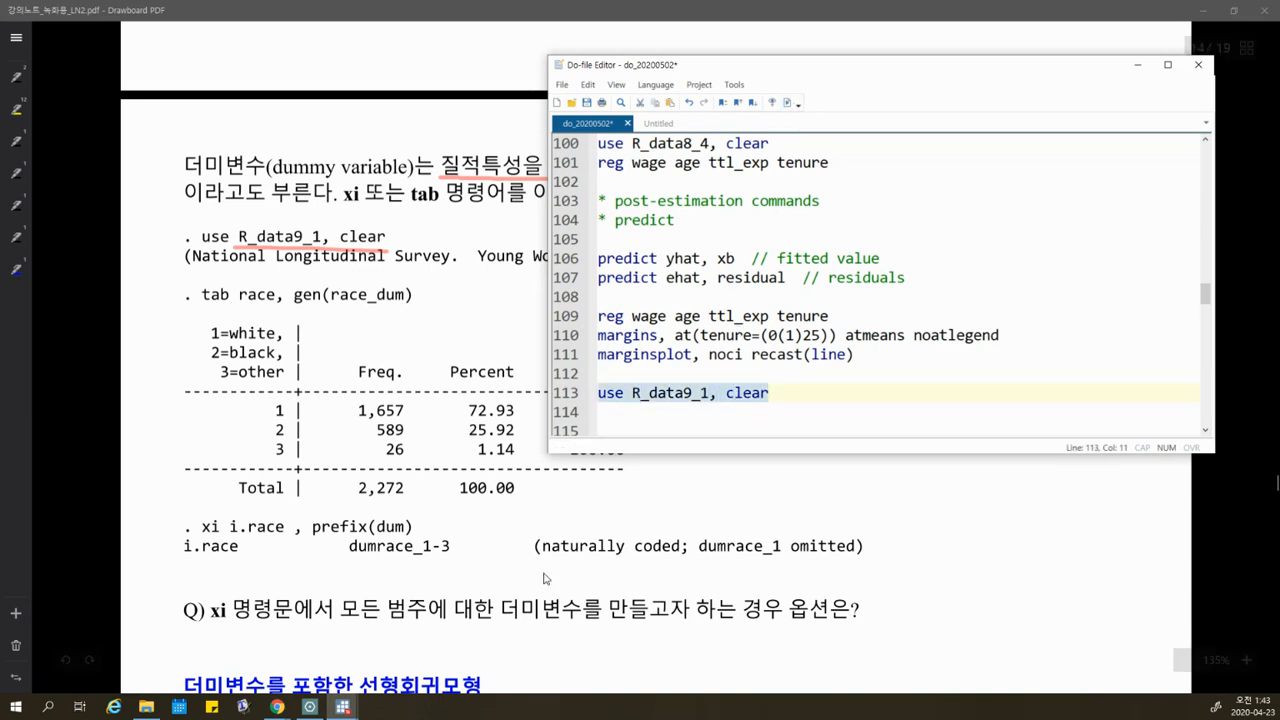
left_click(342, 707)
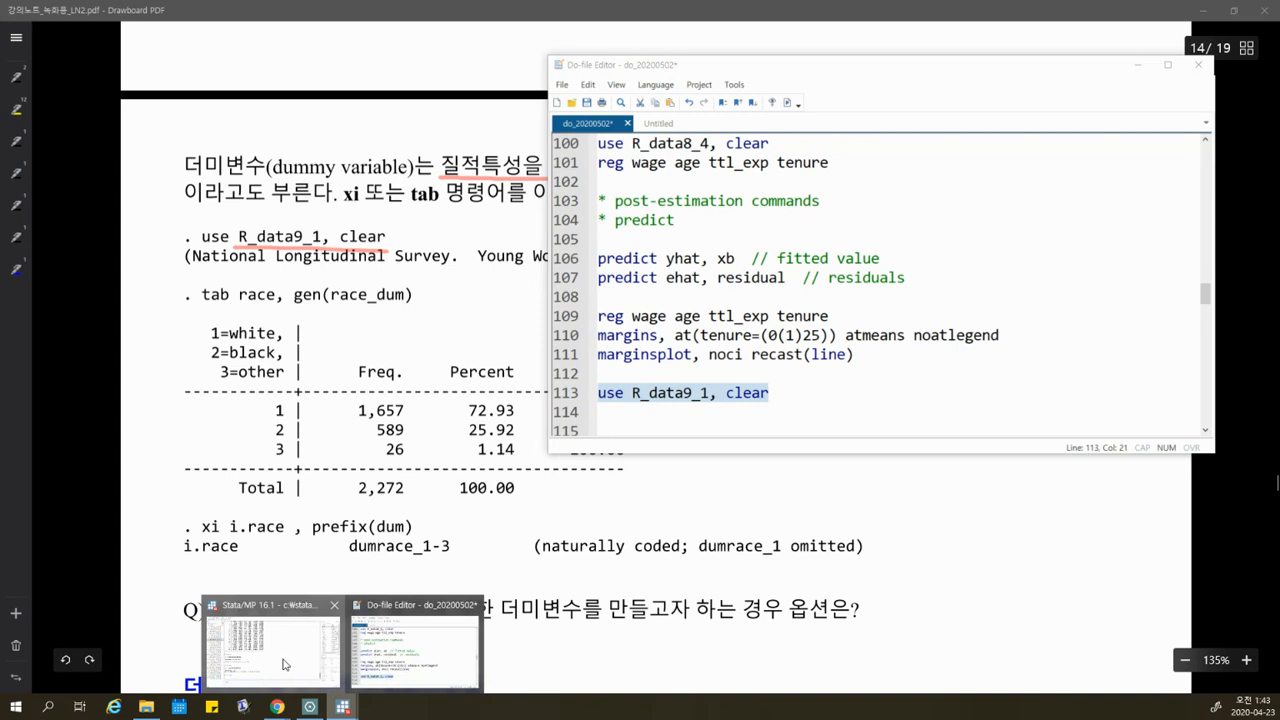
left_click(283, 664)
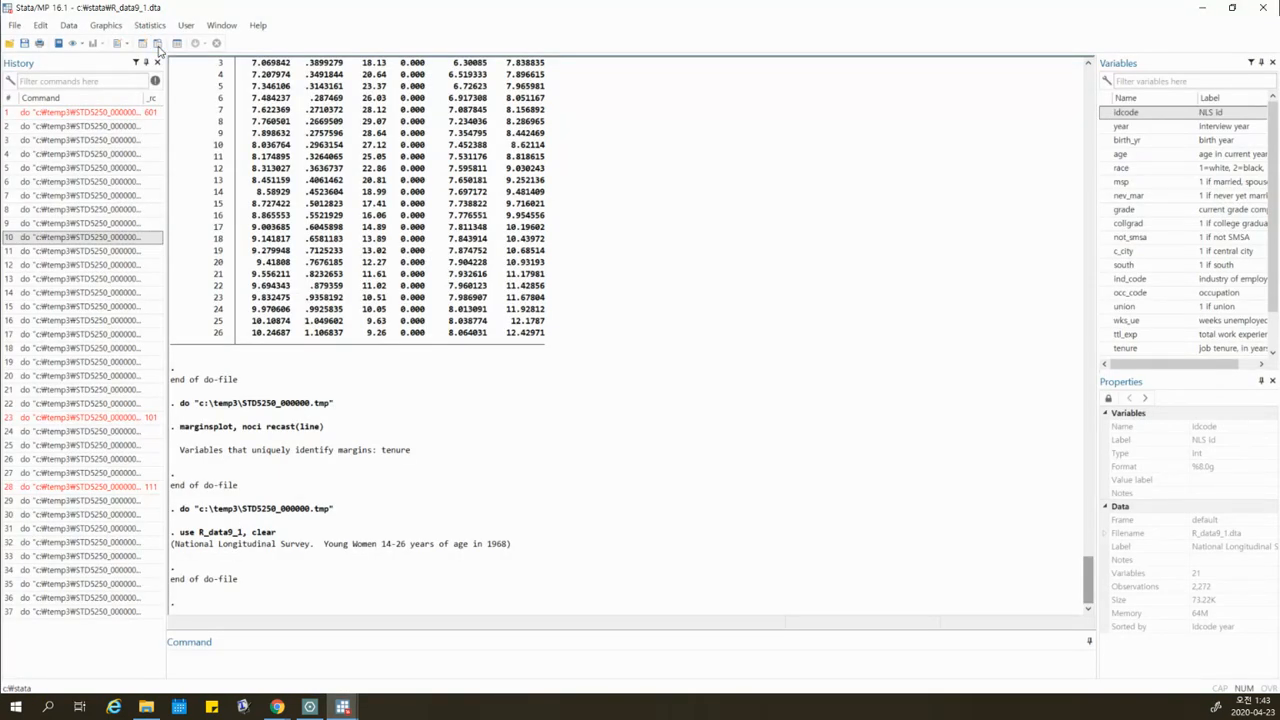
Browse the loaded dataset, examine the values in the race column and close the data browser.
left_click(157, 45)
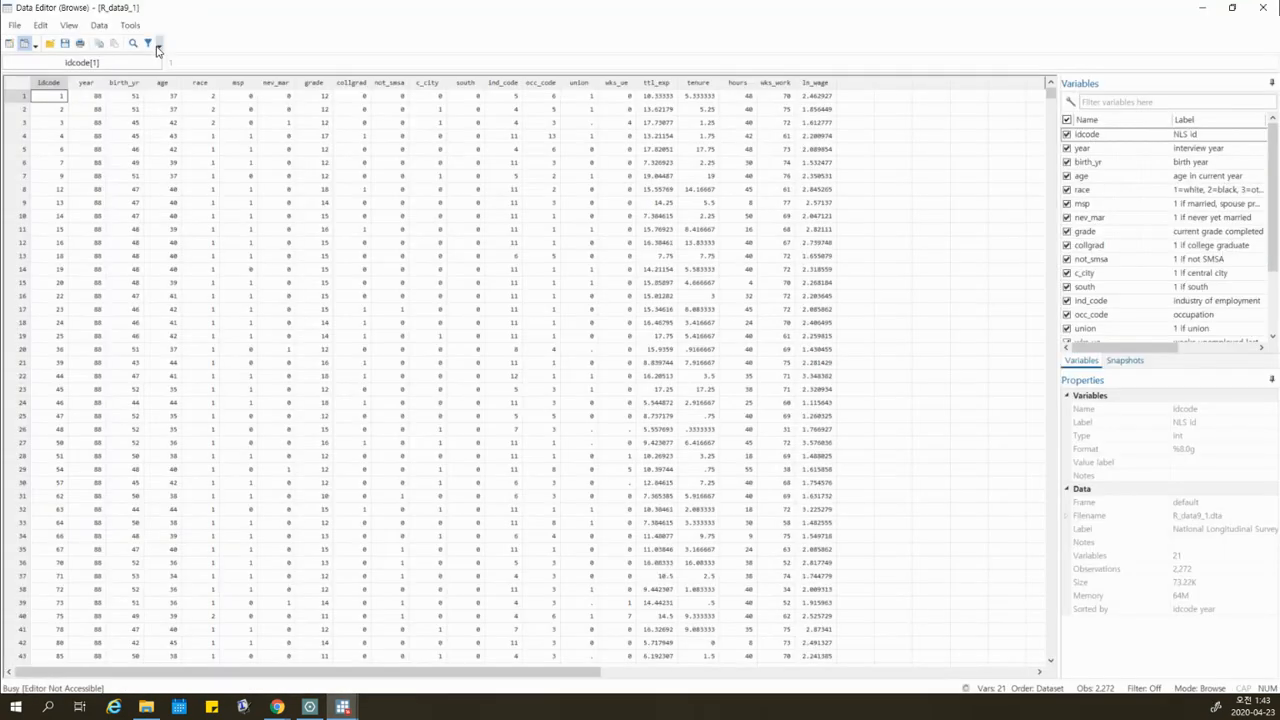
left_click(200, 83)
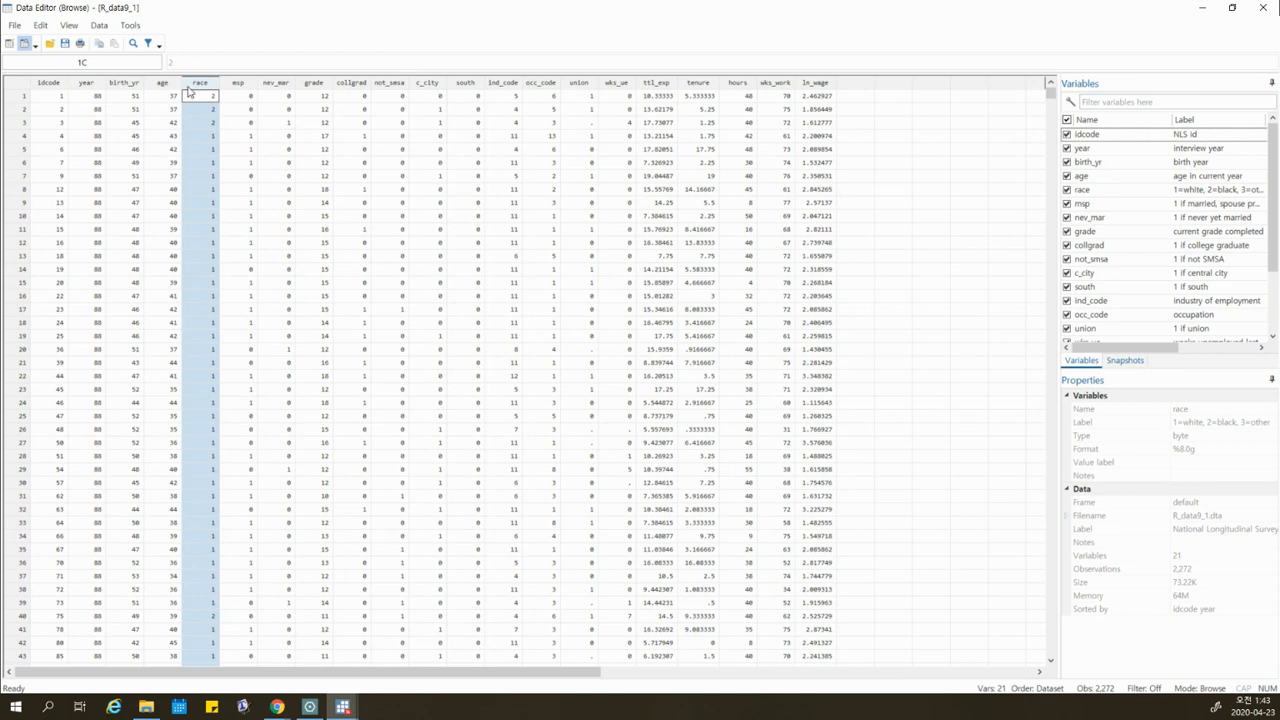
left_click_drag(189, 91, 211, 389)
left_click(211, 389)
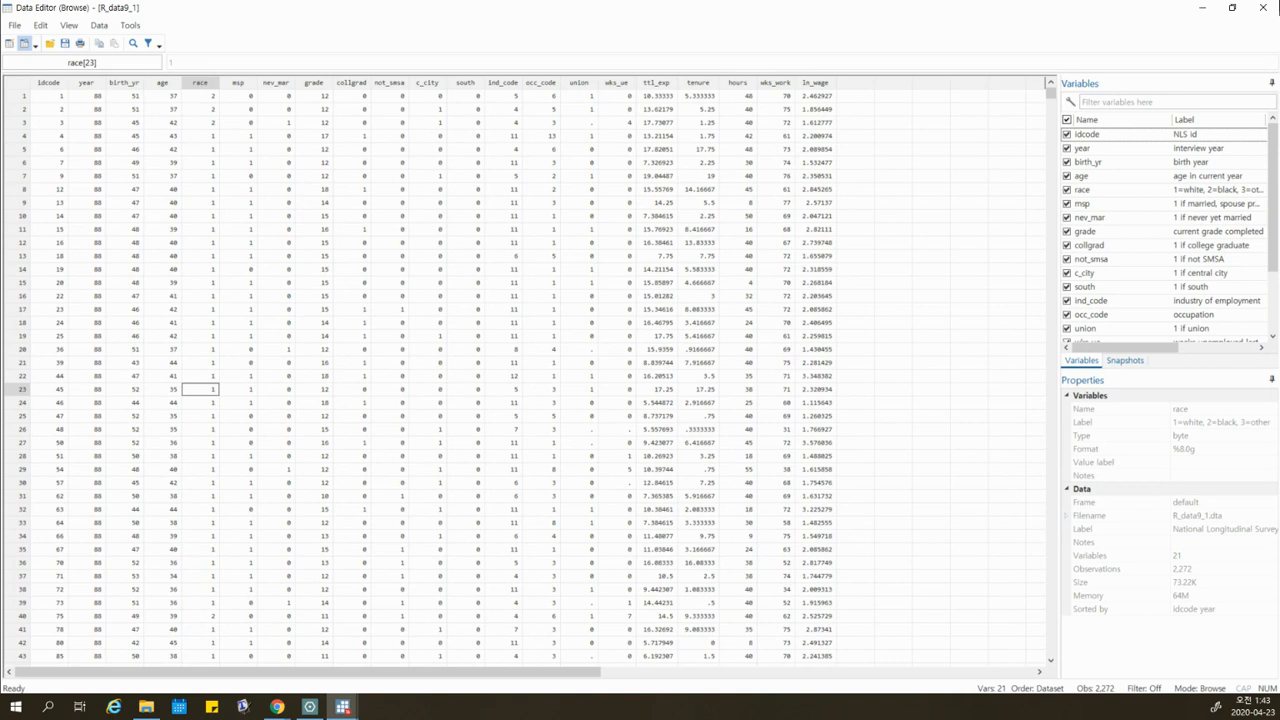
left_click(1264, 14)
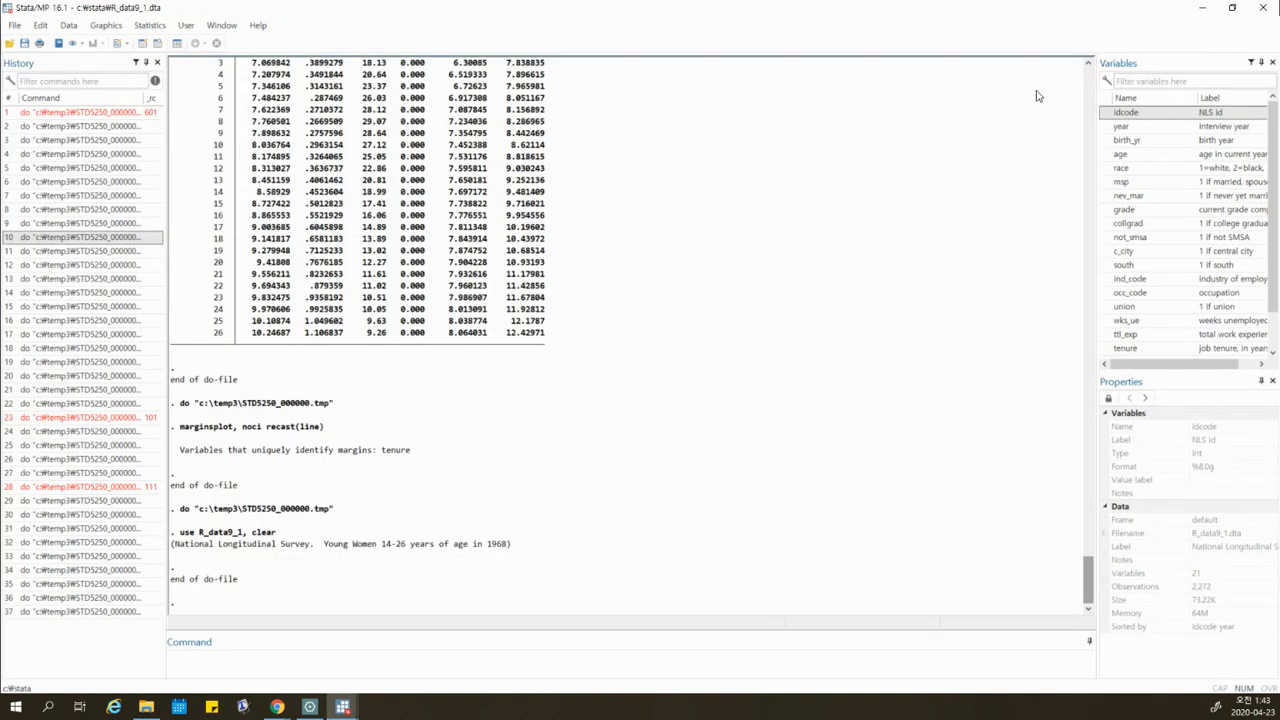
Add the command "tab race" on line 114 of the do-file and run it.
mouse_move(343, 707)
left_click(380, 676)
type("tab race")
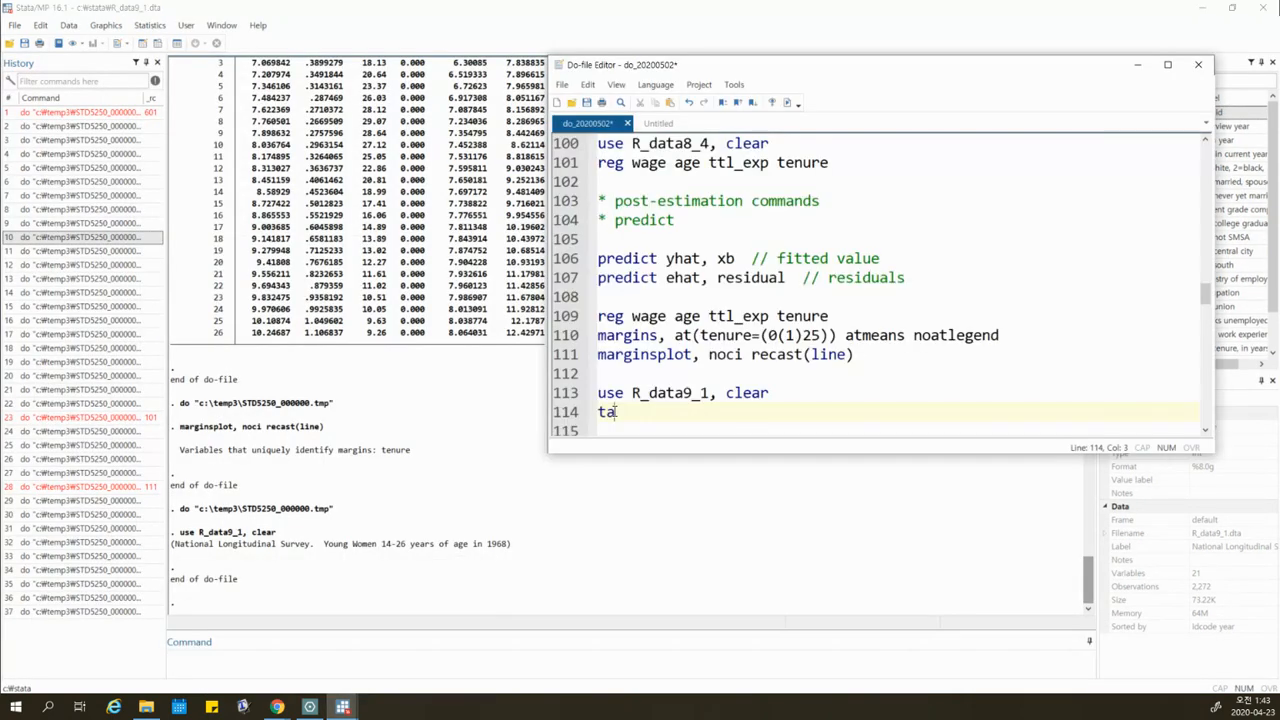
key("Return")
left_click_drag(598, 393, 667, 393)
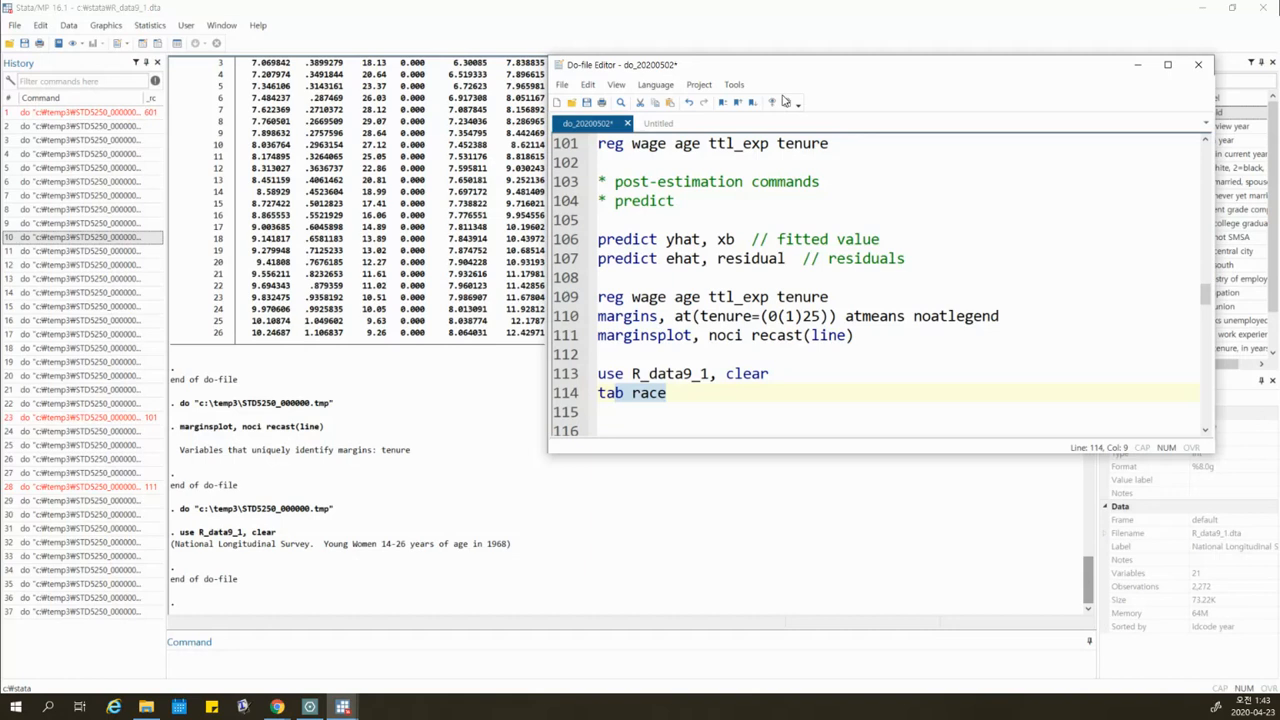
left_click(780, 101)
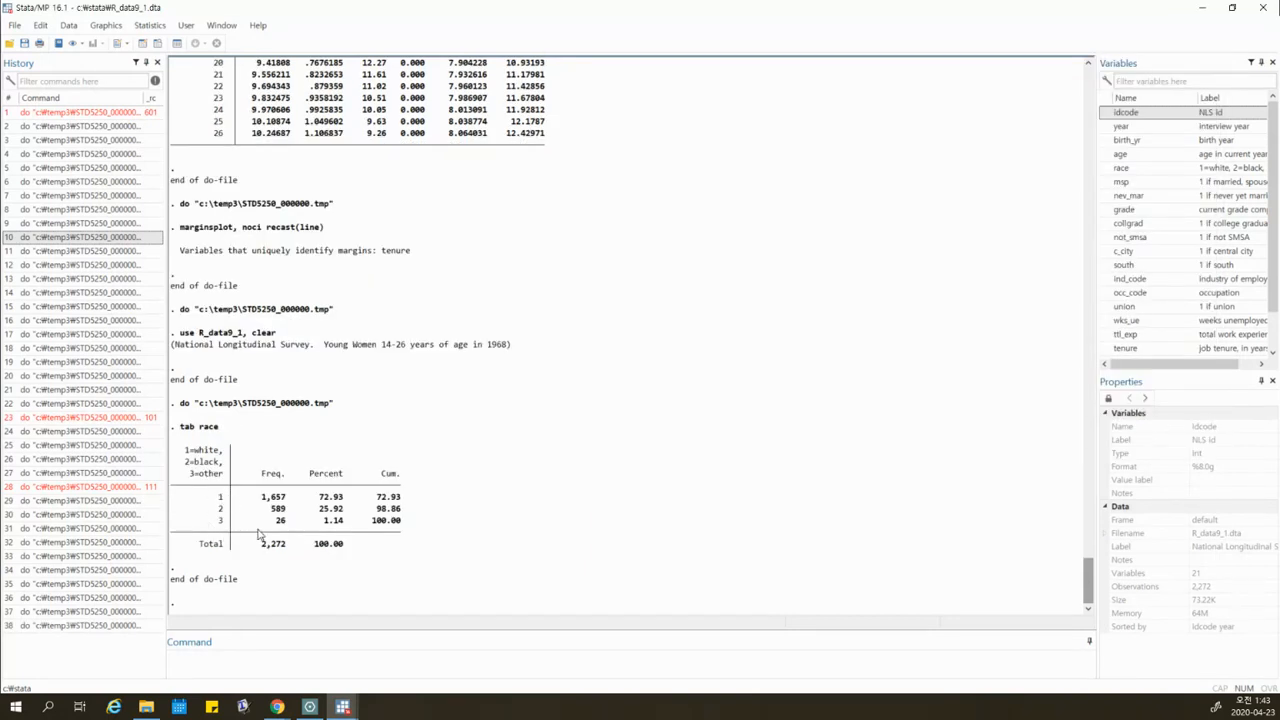
Add the command "tab race, gen(dum)" on line 115 of the do-file.
mouse_move(343, 700)
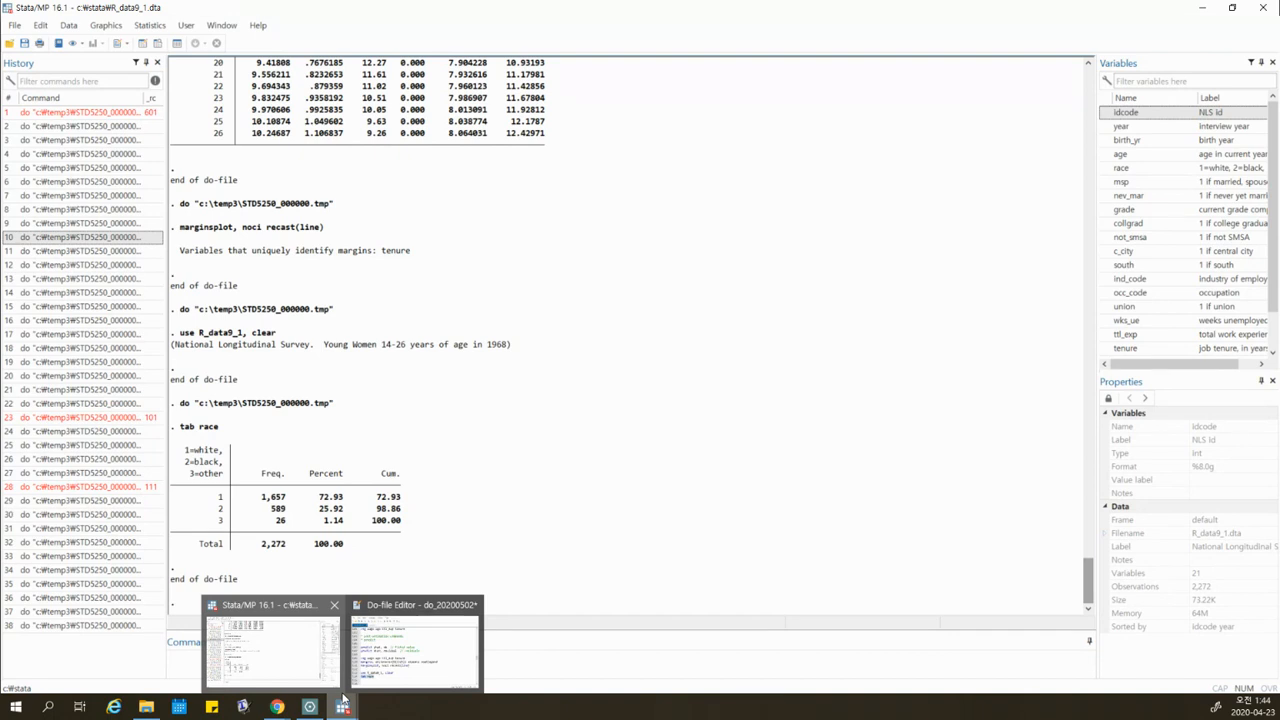
left_click(399, 667)
left_click(632, 412)
scroll(631, 410, "down", 2)
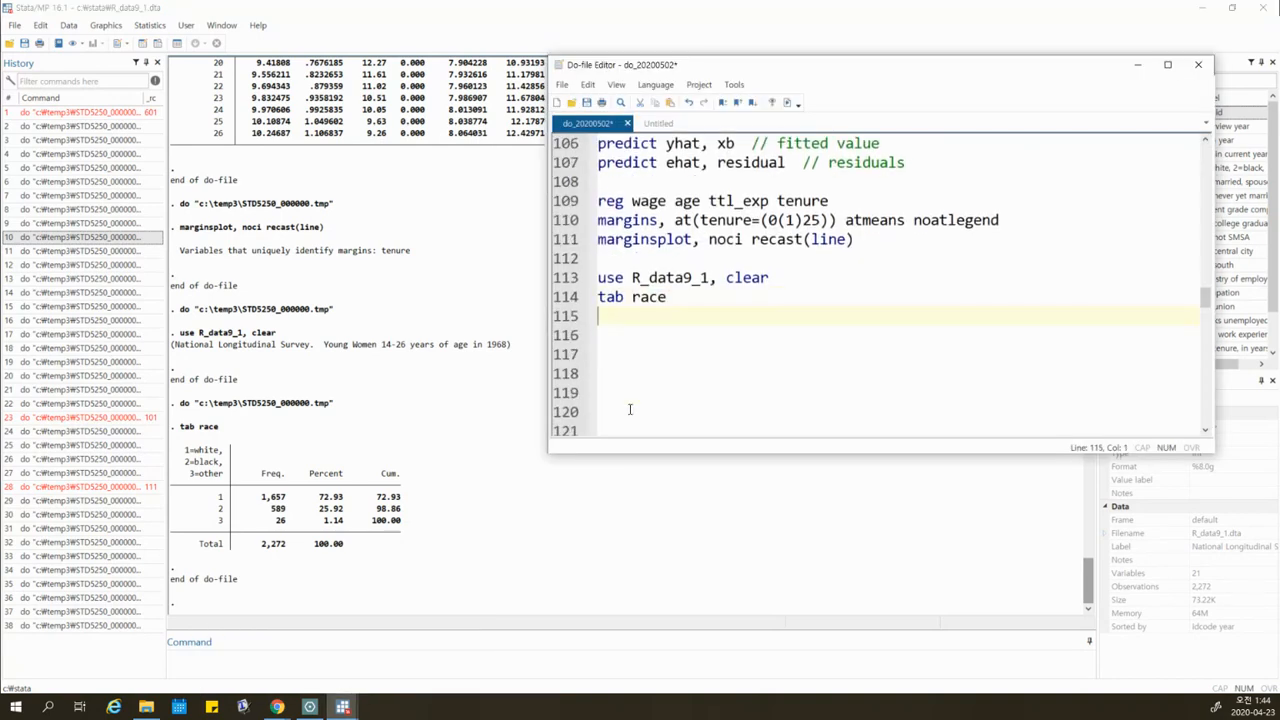
type("tab race, g")
type("en(dum)")
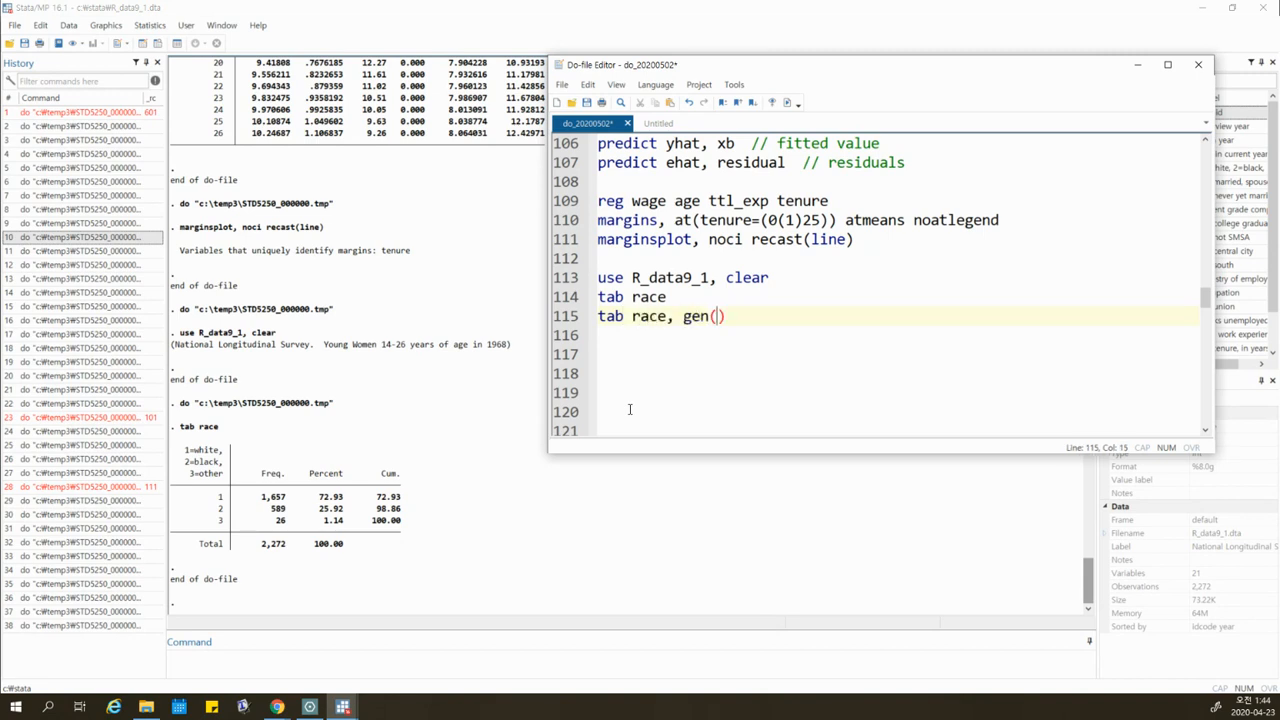
key("Return")
key("Return")
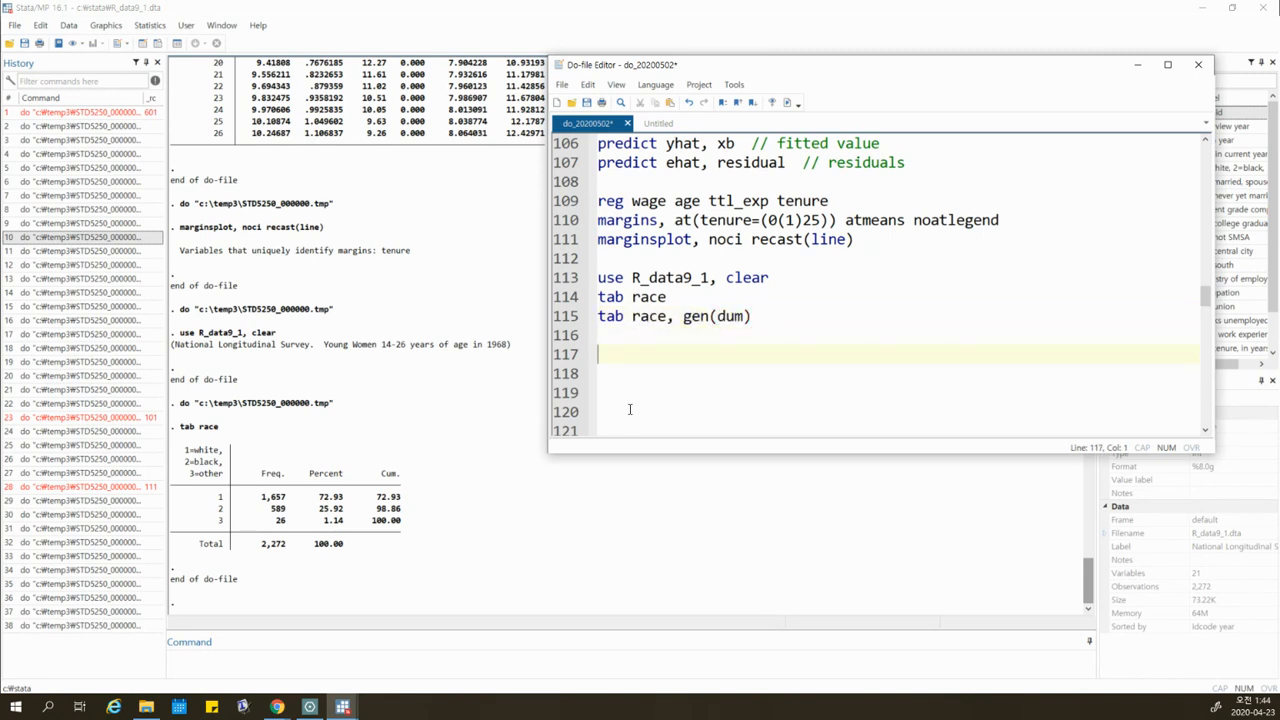
Run the "tab race, gen(dum)" line and check the generated dummies in the variable list.
left_click_drag(665, 316, 598, 316)
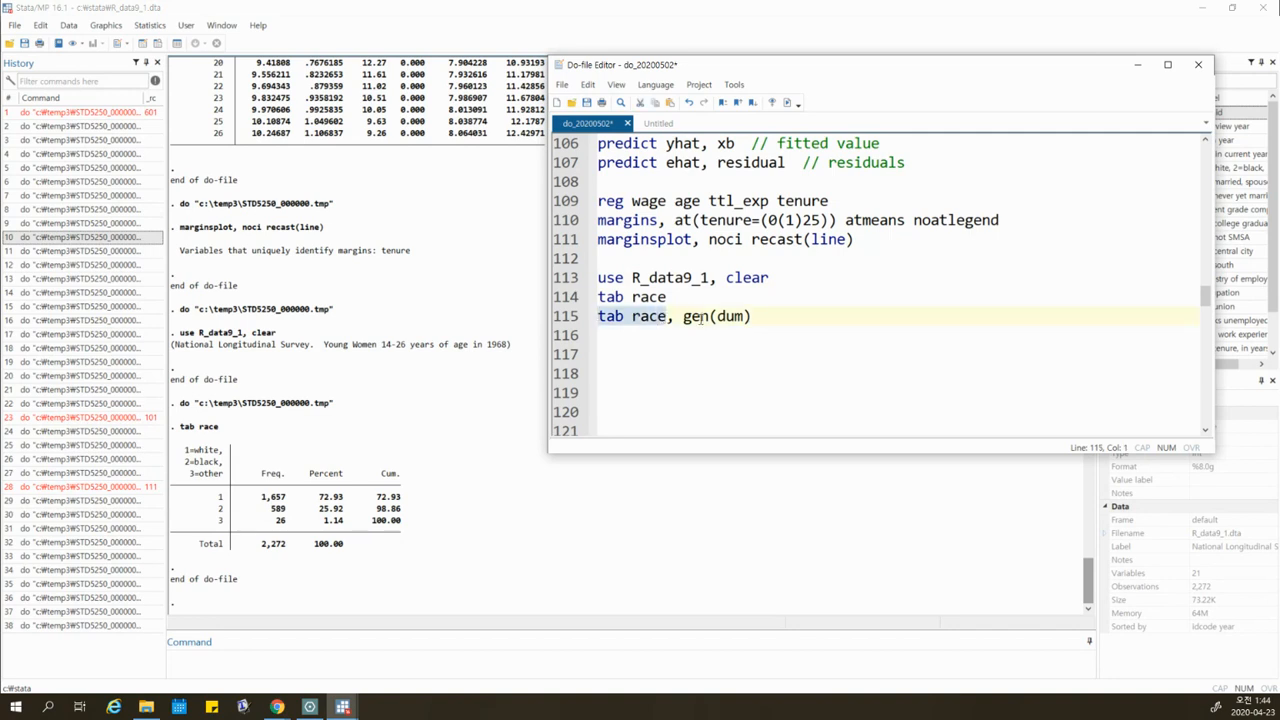
double_click(692, 316)
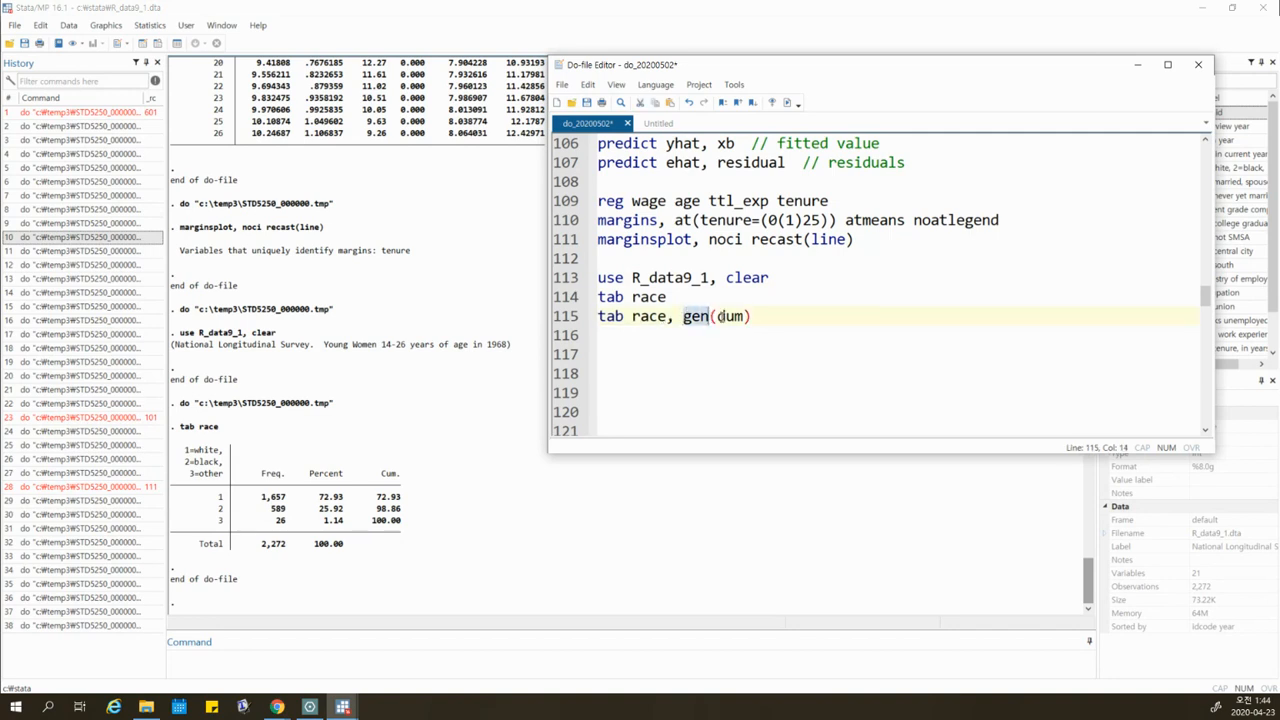
double_click(733, 317)
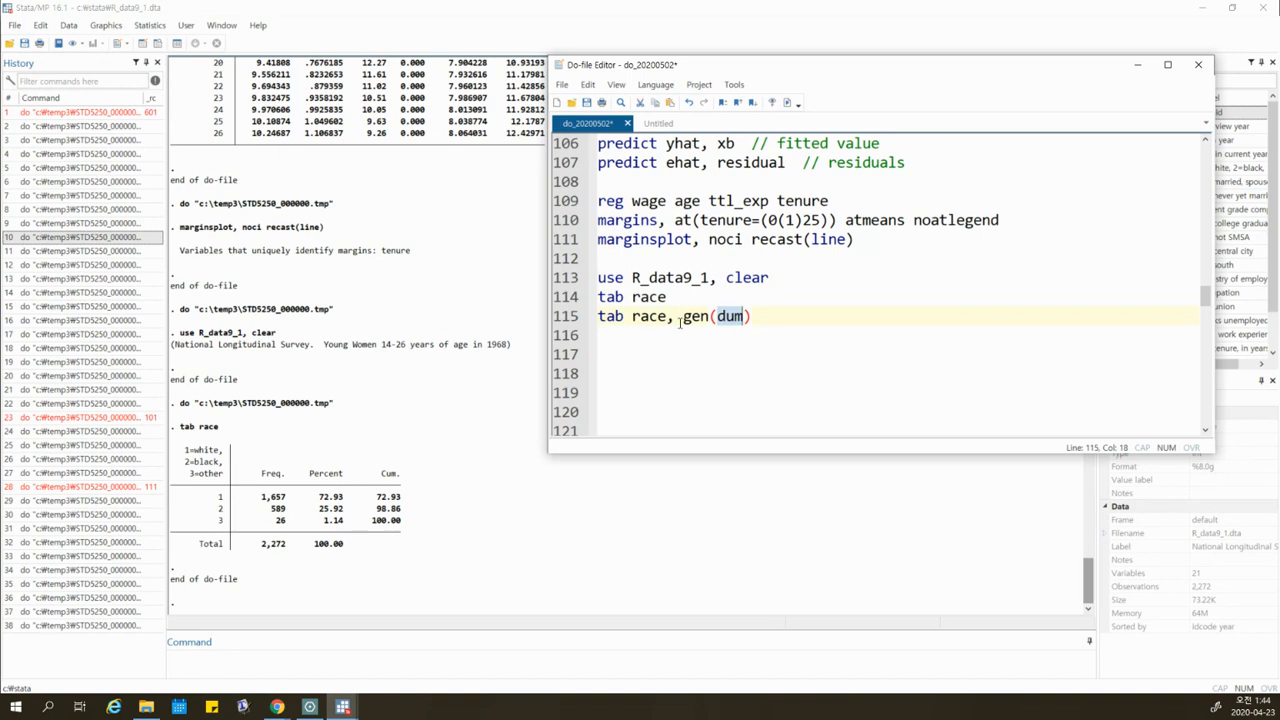
double_click(650, 317)
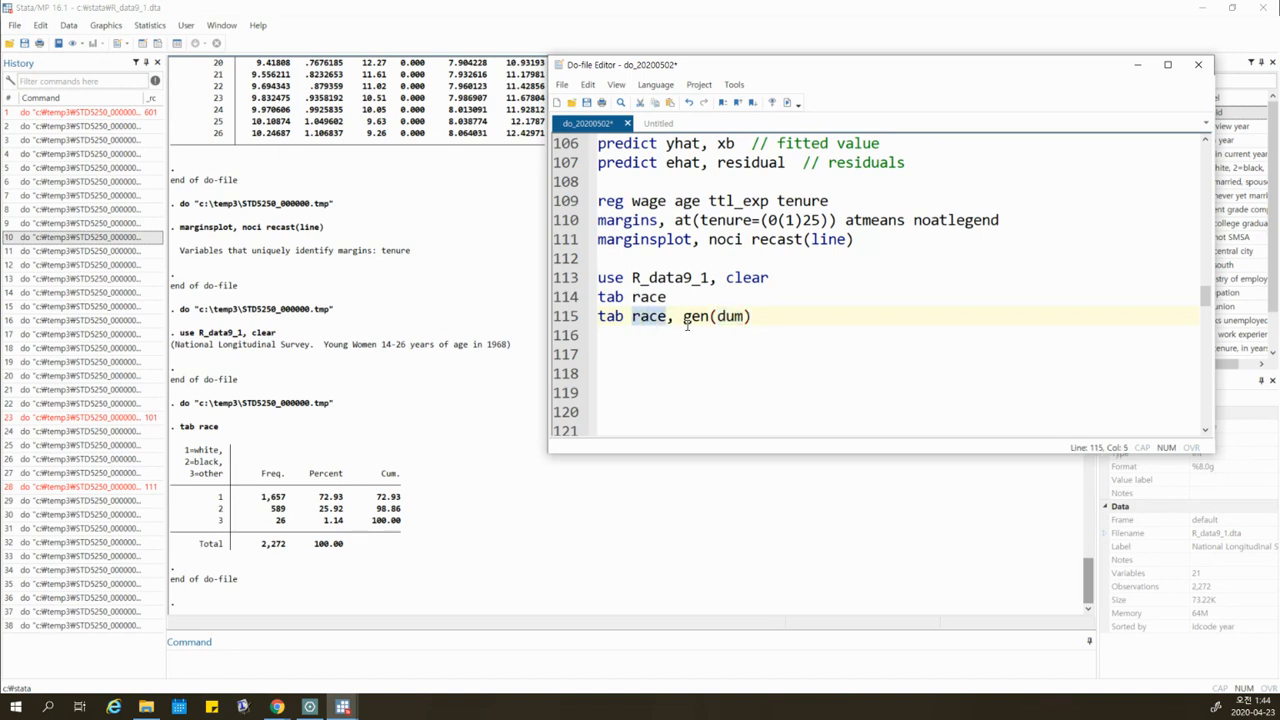
double_click(717, 318)
left_click_drag(740, 320, 717, 318)
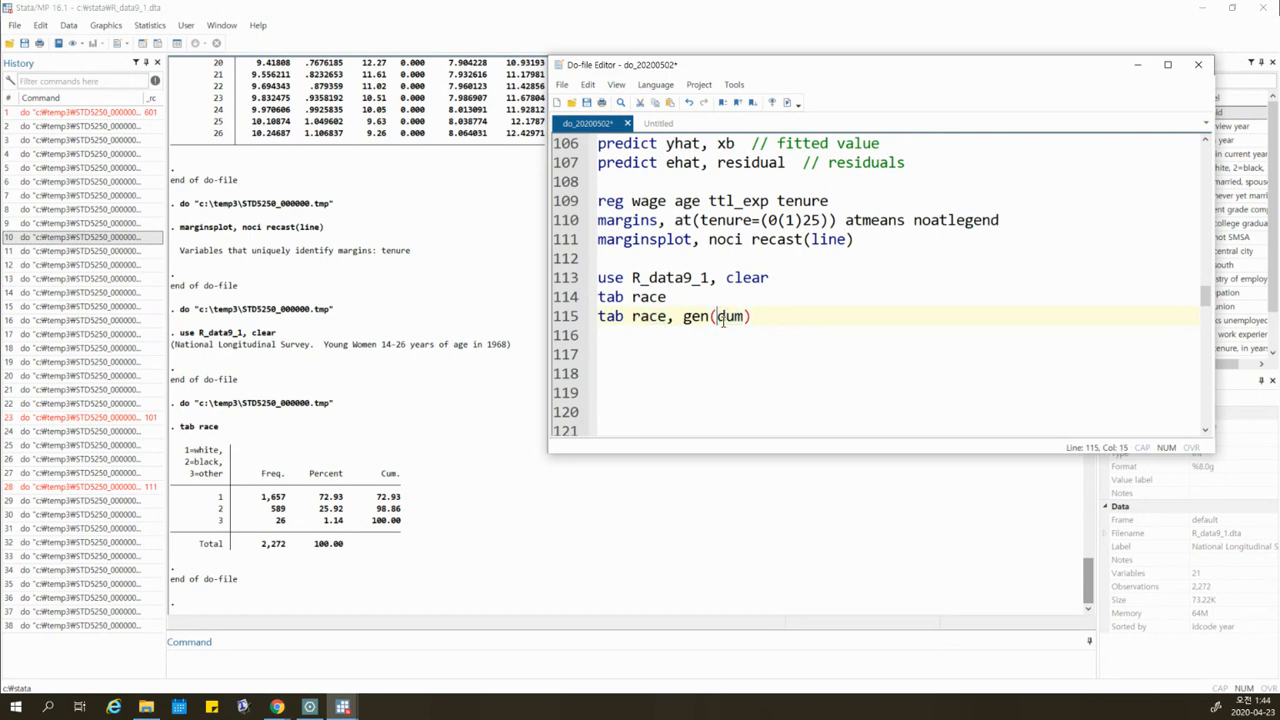
triple_click(720, 318)
left_click(771, 102)
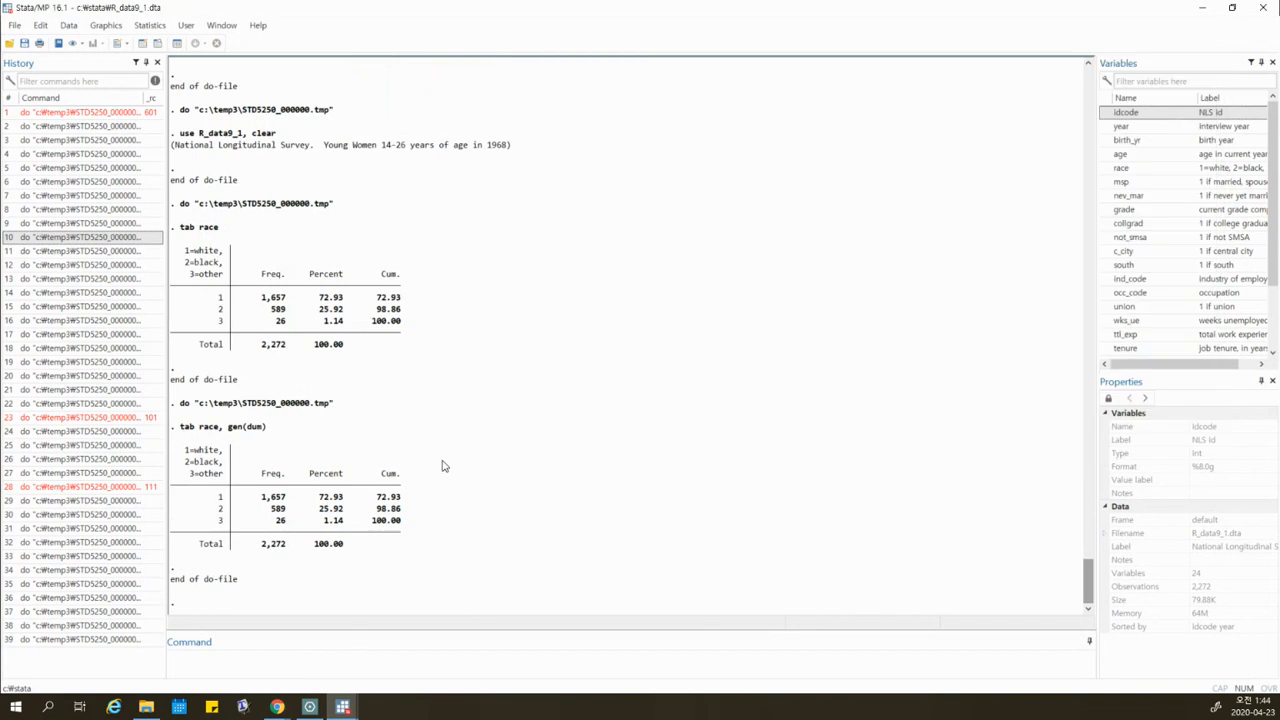
scroll(1127, 320, "down", 2)
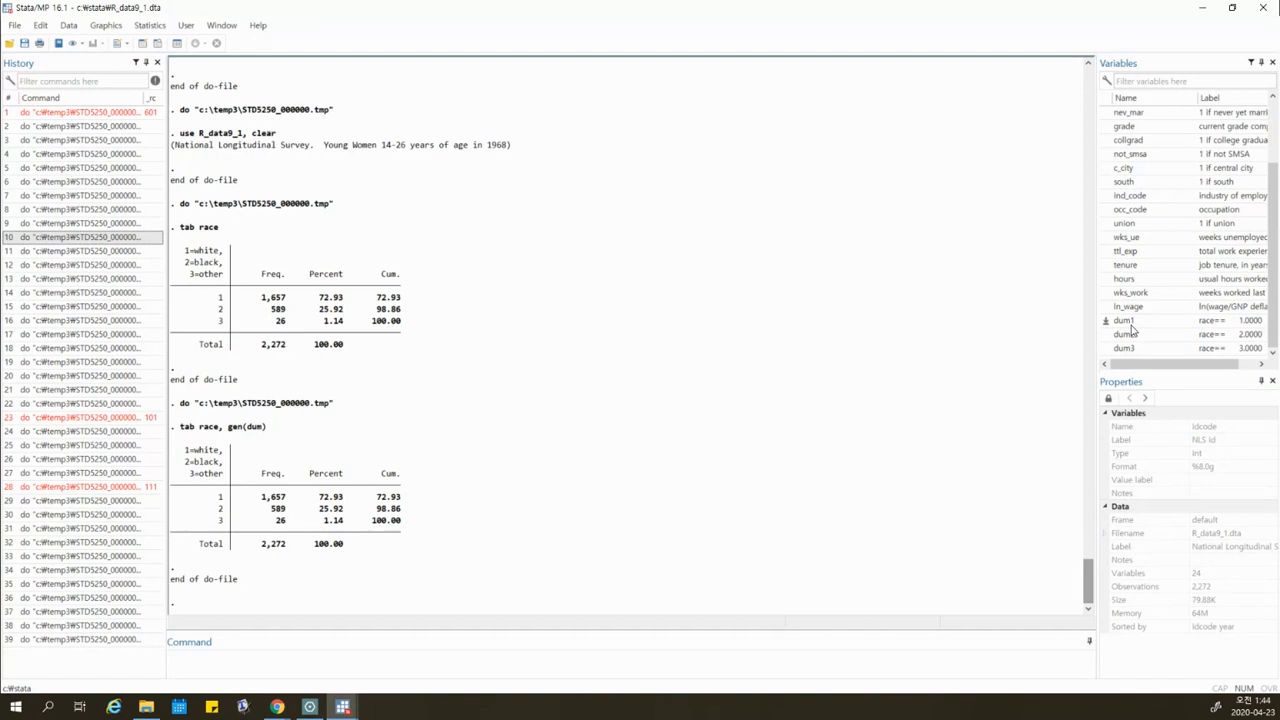
Add the command "xi i.race" on line 116, leave blank lines below it and save the do-file.
left_click(343, 707)
left_click(664, 337)
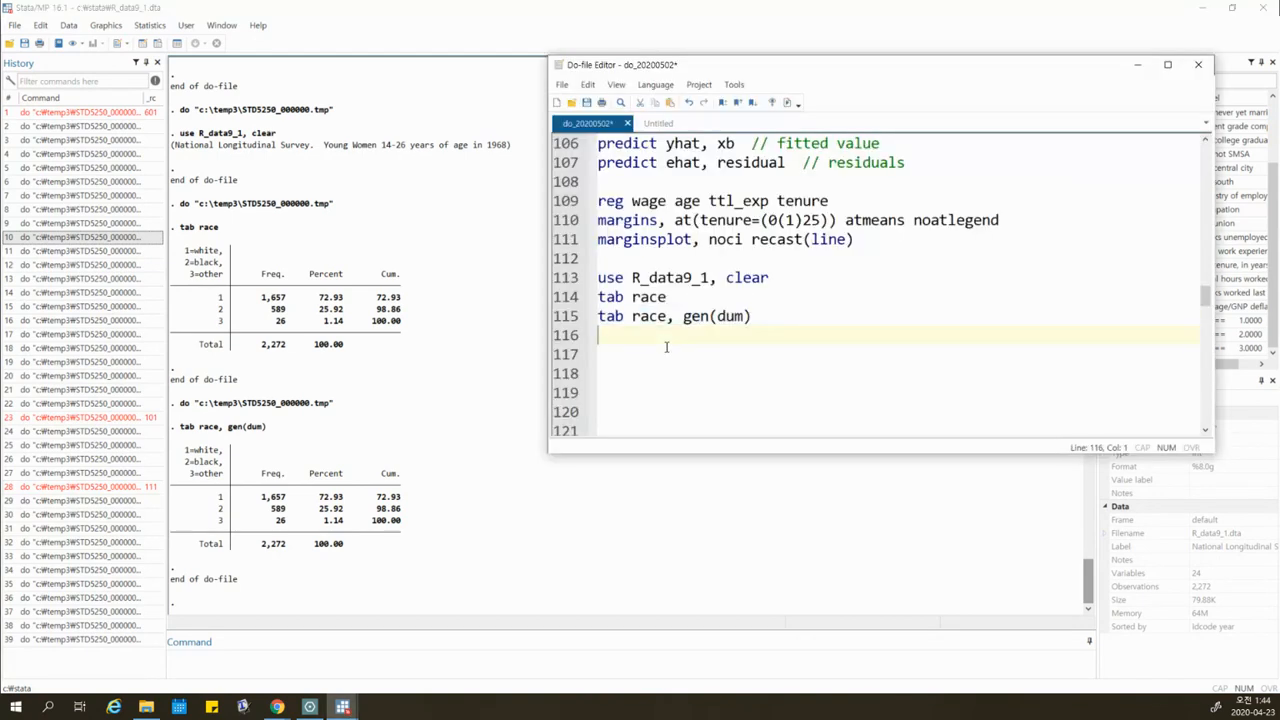
double_click(608, 319)
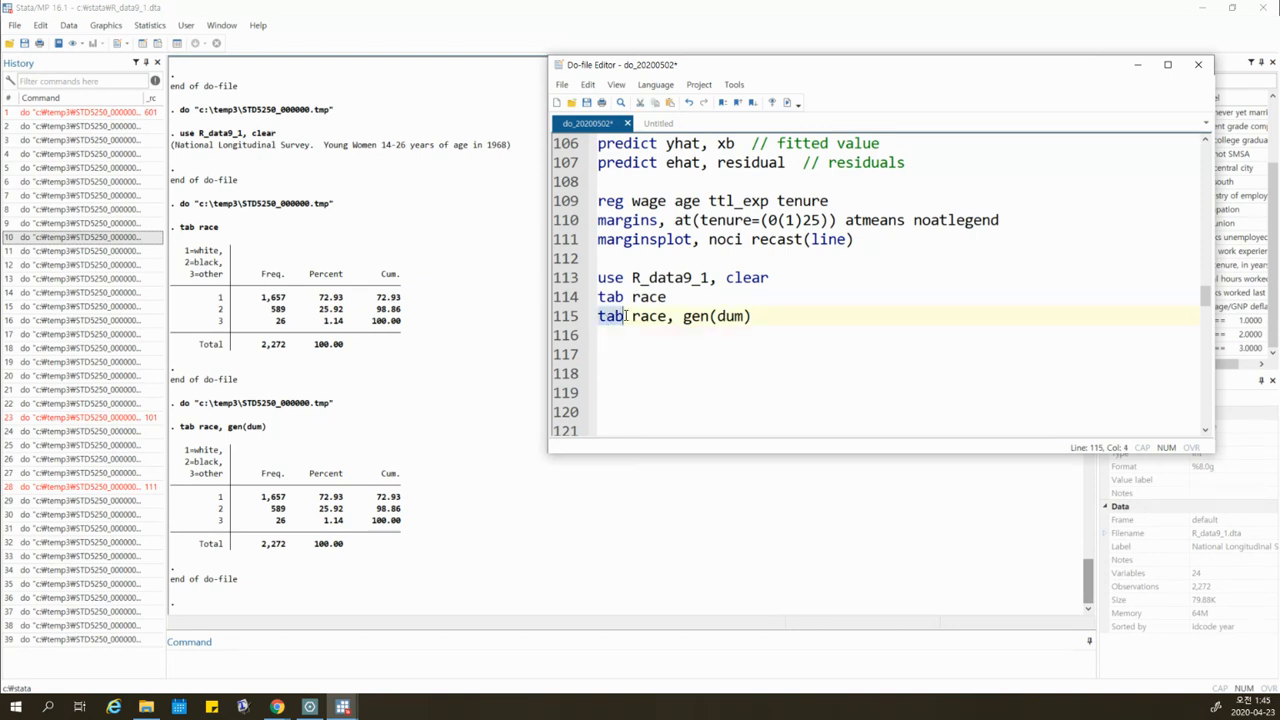
left_click(686, 318)
left_click(757, 319, "shift")
left_click(664, 336)
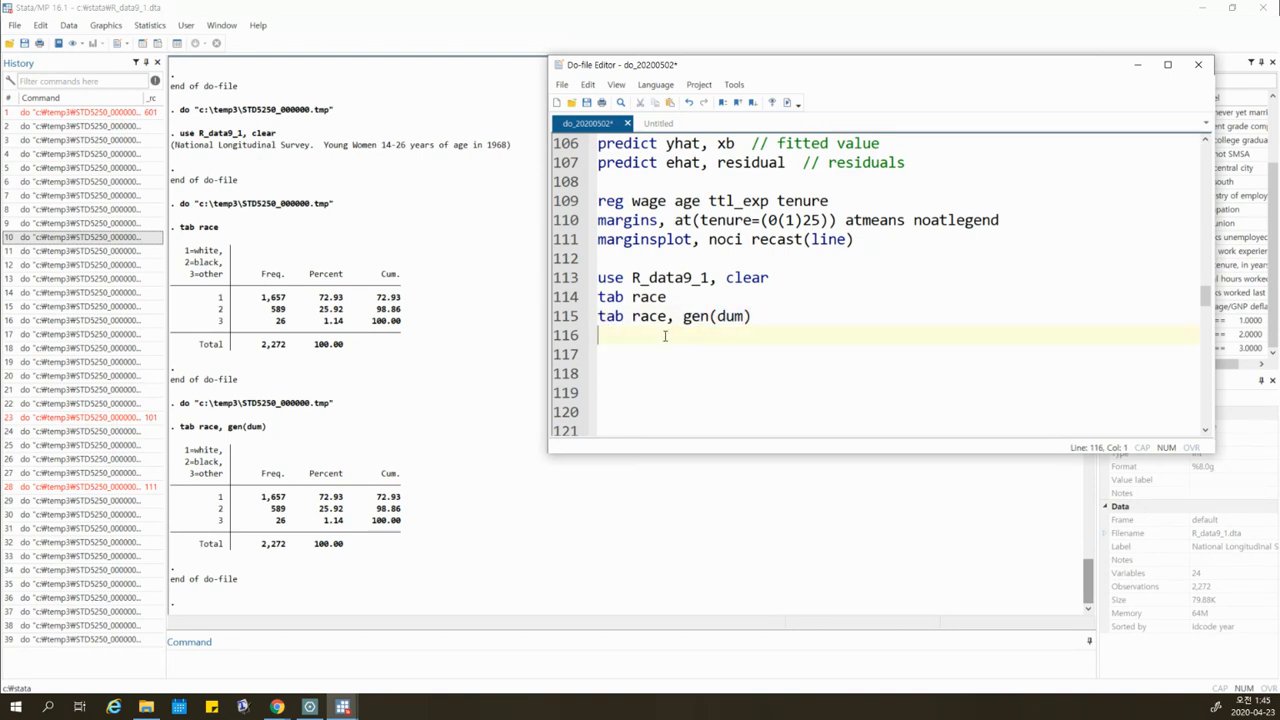
type("xi i.race ,")
key("BackSpace")
key("BackSpace")
key("Return")
key("Return")
key("Return")
key("Return")
key("Return")
key("Return")
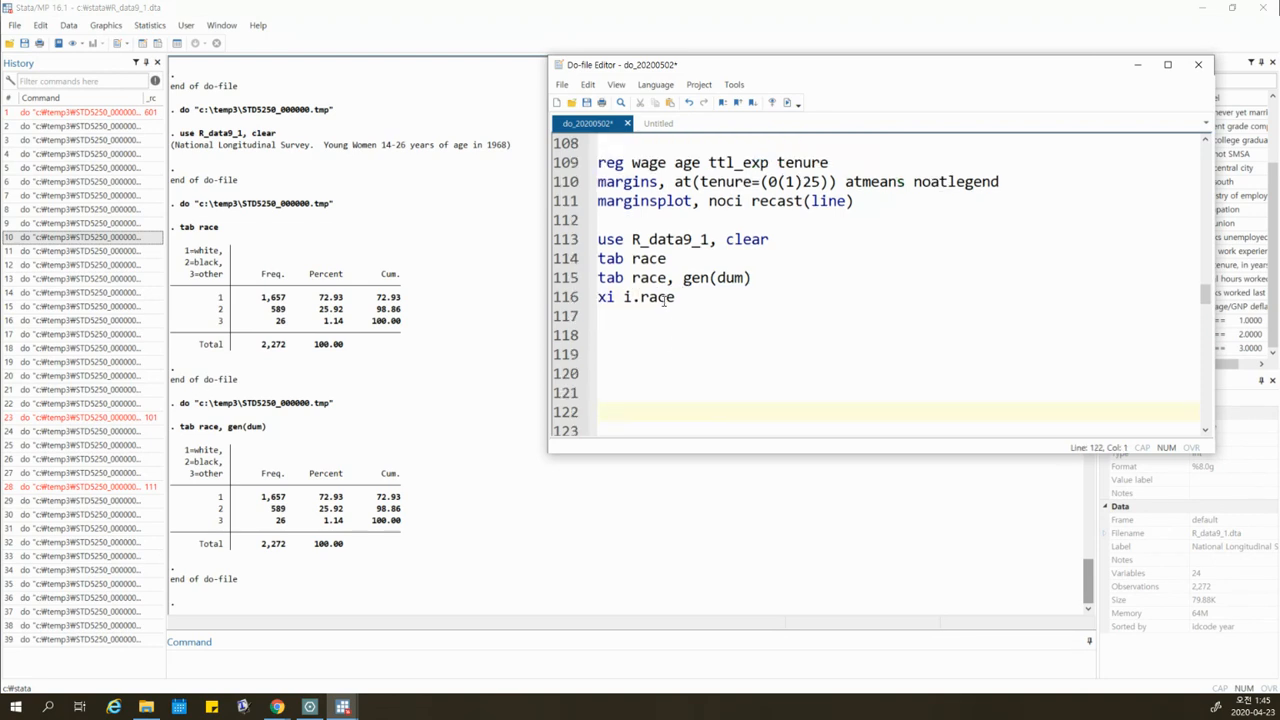
left_click_drag(680, 297, 563, 300)
left_click(633, 297)
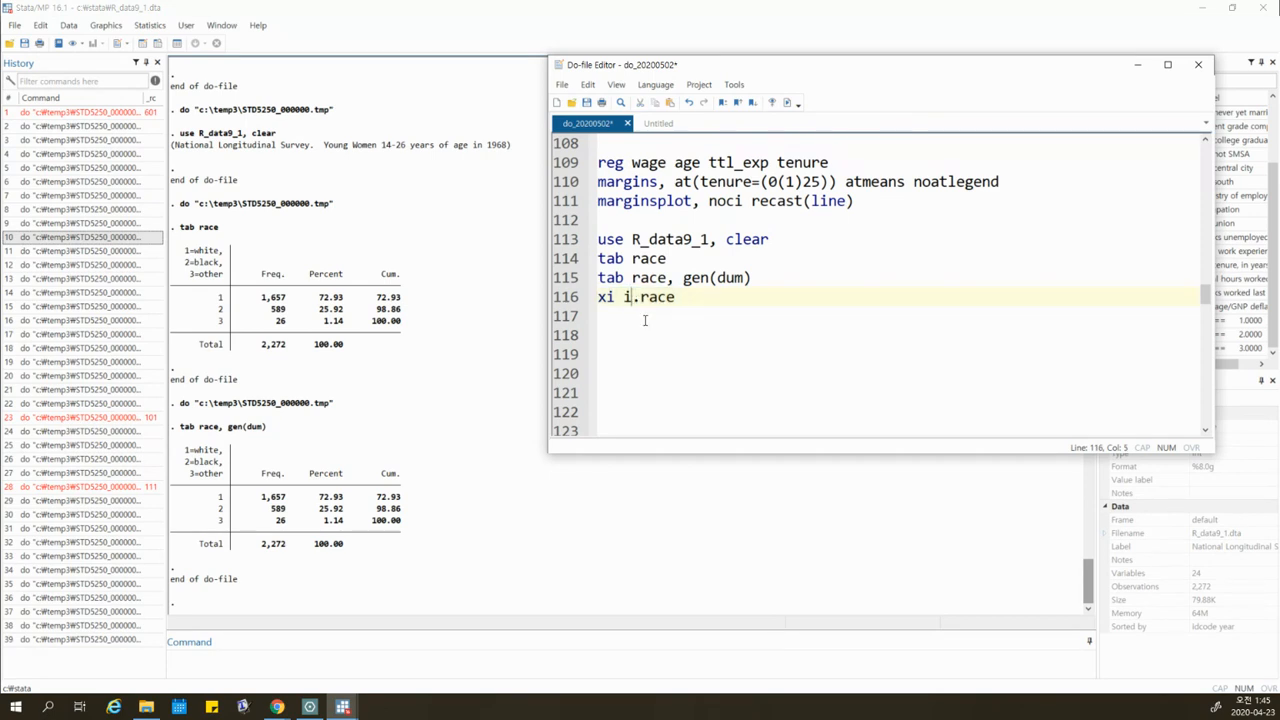
left_click(587, 104)
Run the "xi i.race" line and check the resulting dummies in the variable list.
left_click_drag(615, 297, 590, 301)
left_click_drag(640, 302, 682, 297)
left_click(642, 308)
left_click(623, 298)
left_click(617, 311)
left_click_drag(606, 297, 678, 297)
left_click(786, 103)
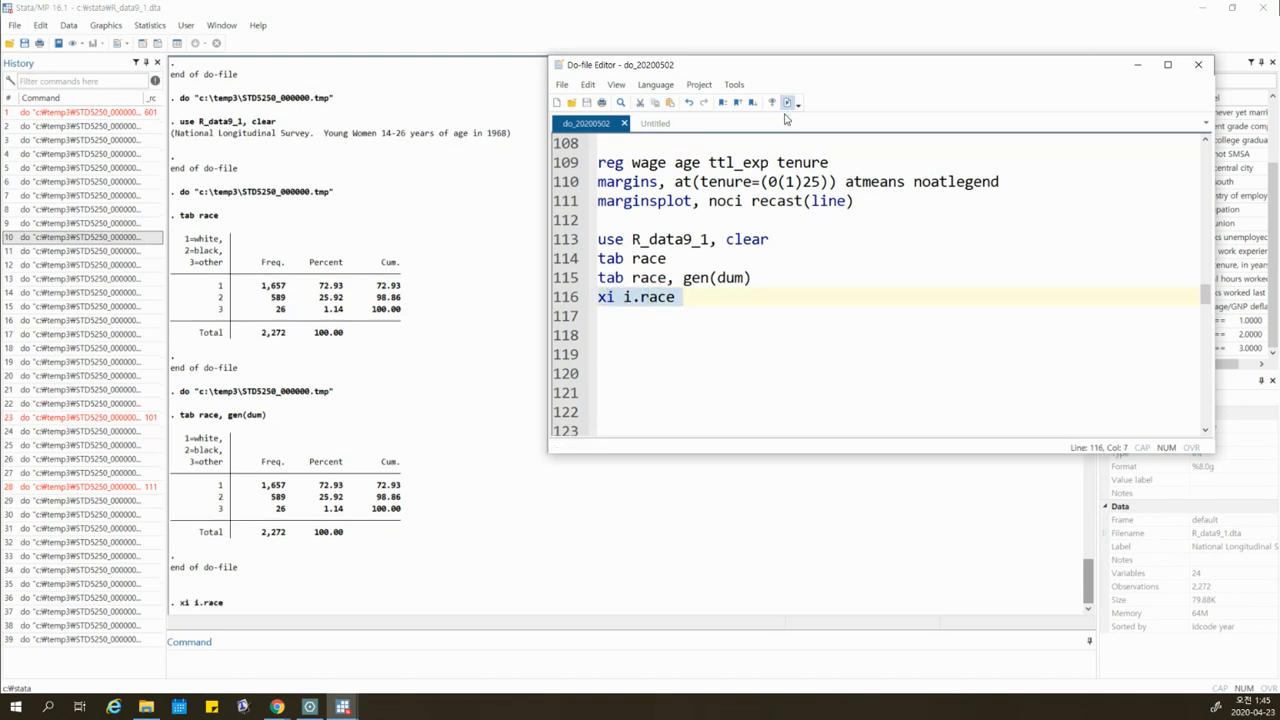
left_click(446, 574)
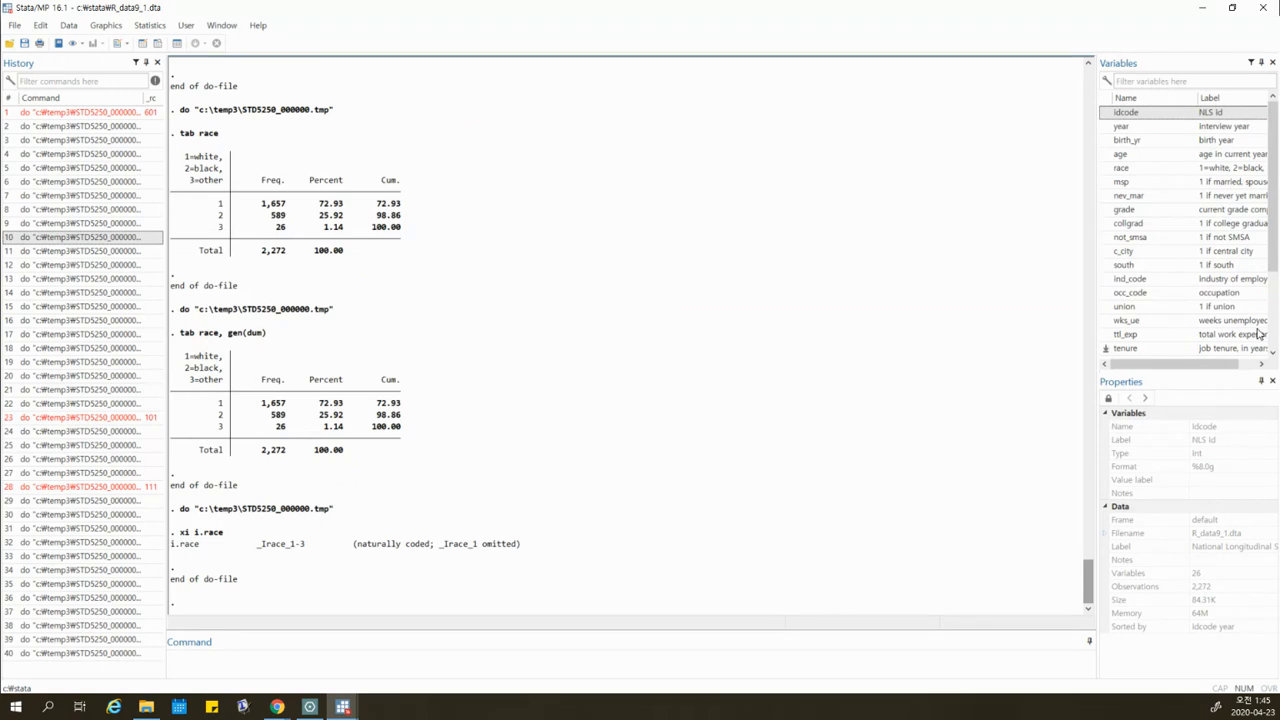
scroll(1258, 334, "down", 3)
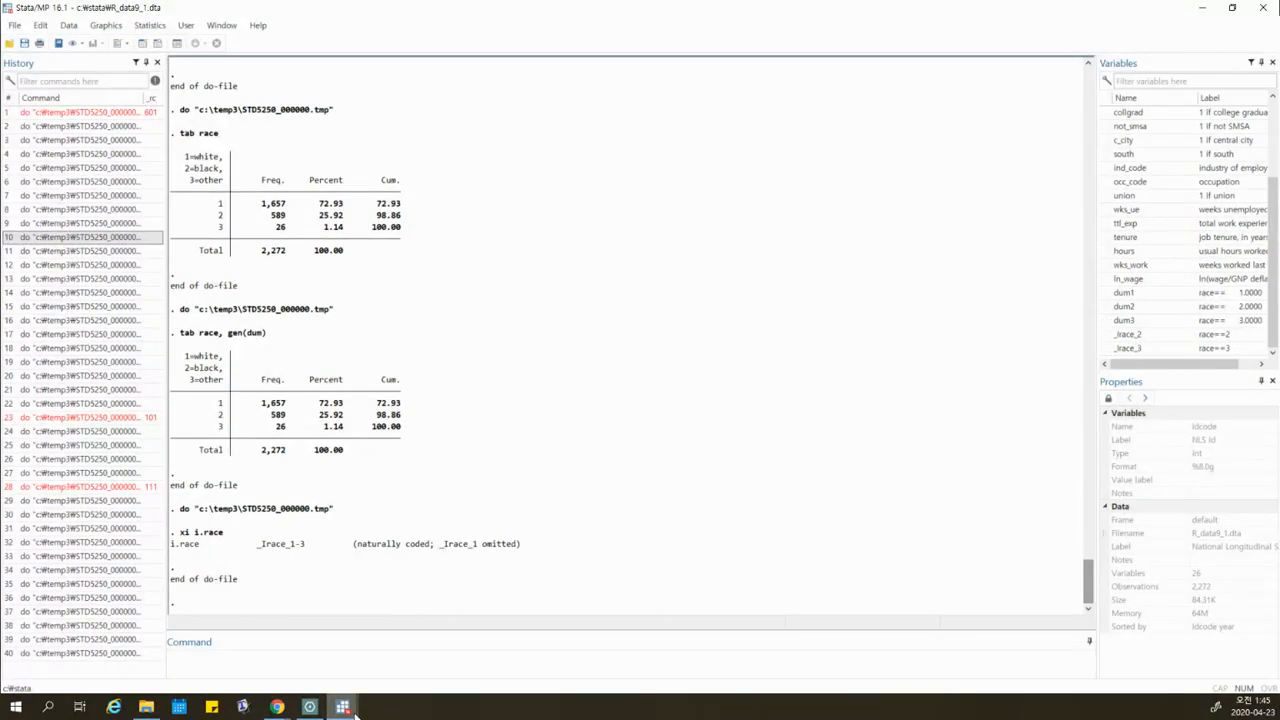
Add the command "xi i.race, noomit" on line 117 of the do-file with blank lines below it.
mouse_move(349, 708)
left_click(379, 684)
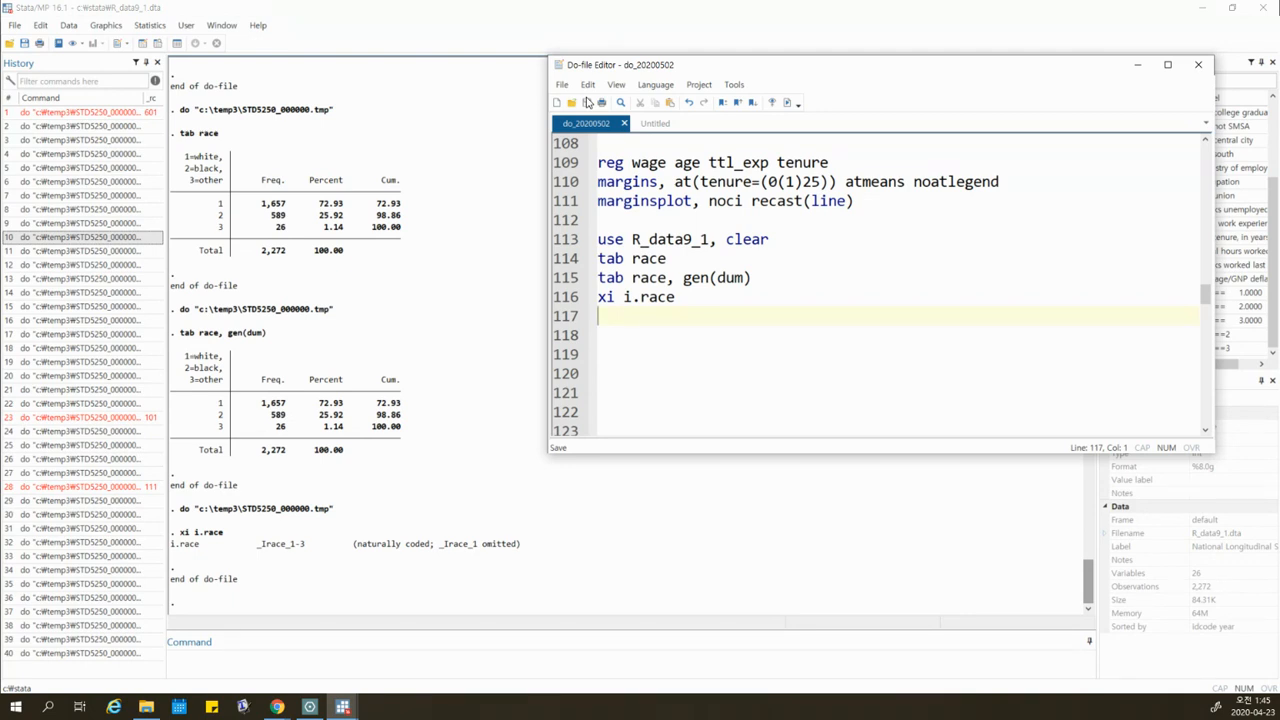
type("xi i.race")
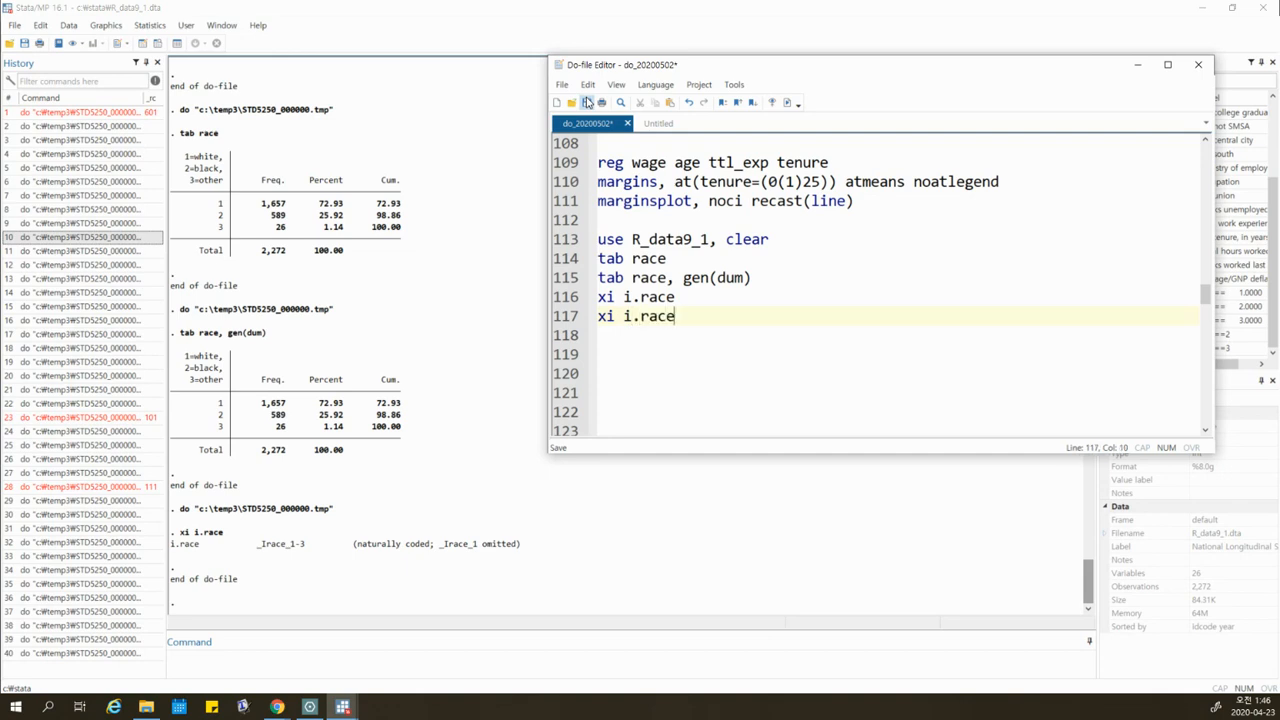
type(", noomit")
key("Return")
key("Return")
key("Return")
key("Return")
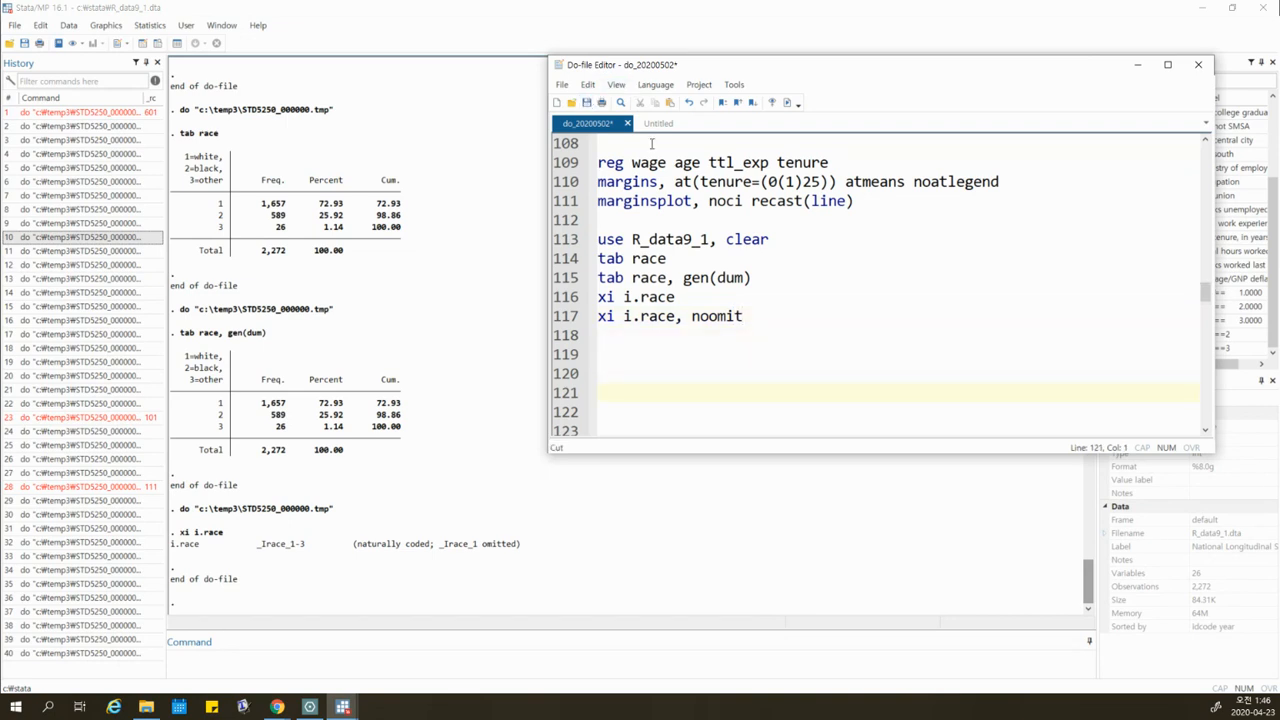
Run the "xi i.race, noomit" line and check the race dummies in the variable list.
left_click_drag(695, 319, 558, 320)
left_click(788, 103)
left_click(443, 480)
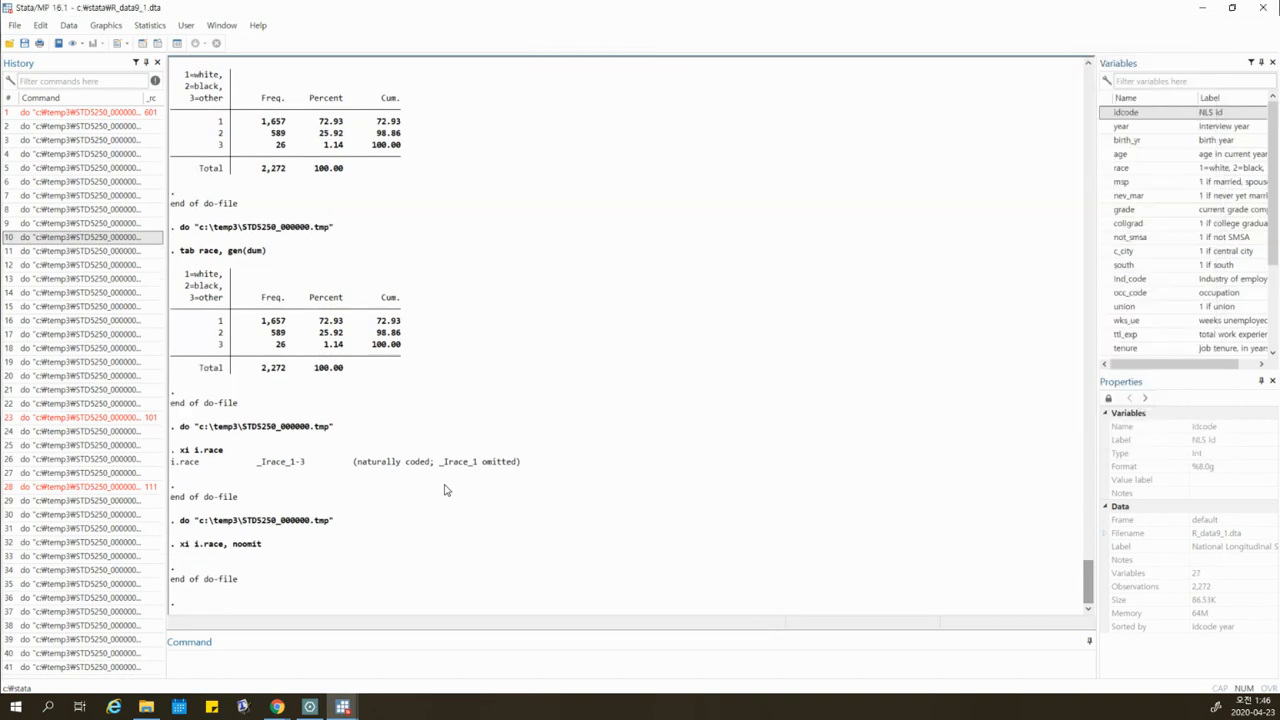
left_click(1276, 312)
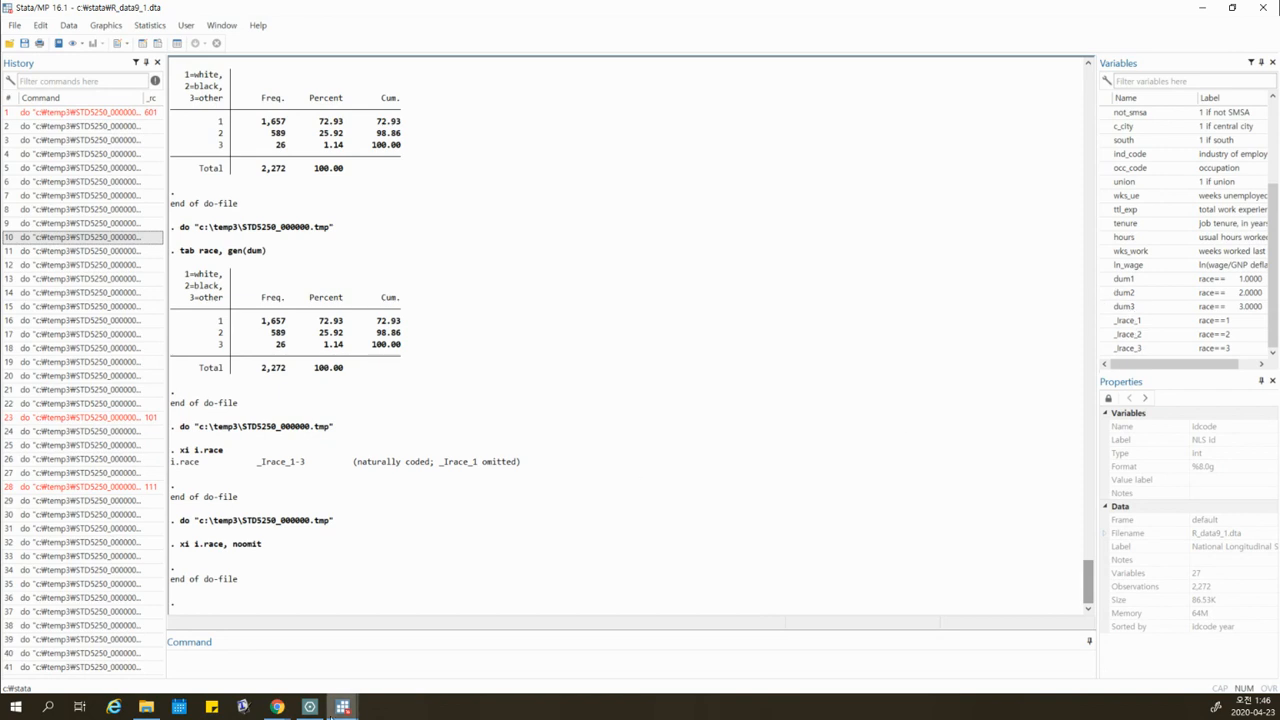
Return to the do-file and review the tab and xi commands that create the race dummies.
mouse_move(346, 710)
left_click(415, 648)
left_click(645, 341)
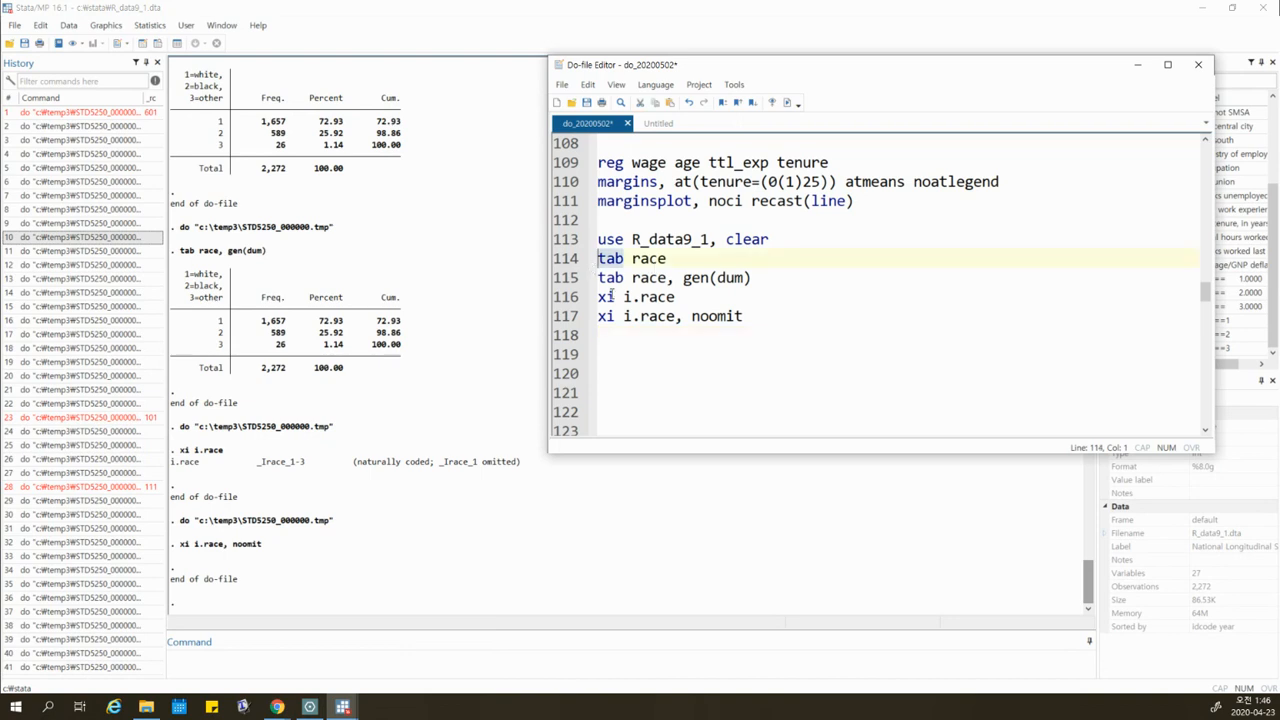
key("Down")
key("Down")
key("Down")
key("Up")
key("Up")
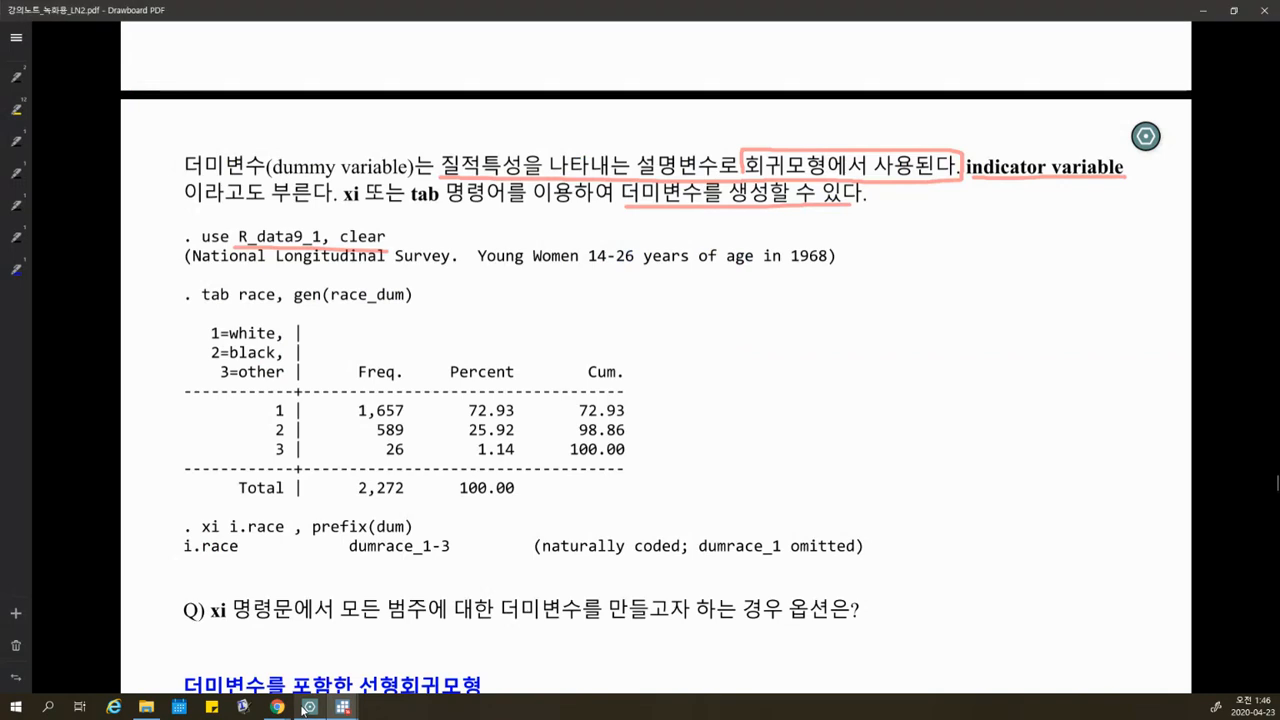
Switch to the Drawboard PDF notes and read on to the section about linear regression models with dummy variables.
left_click(309, 707)
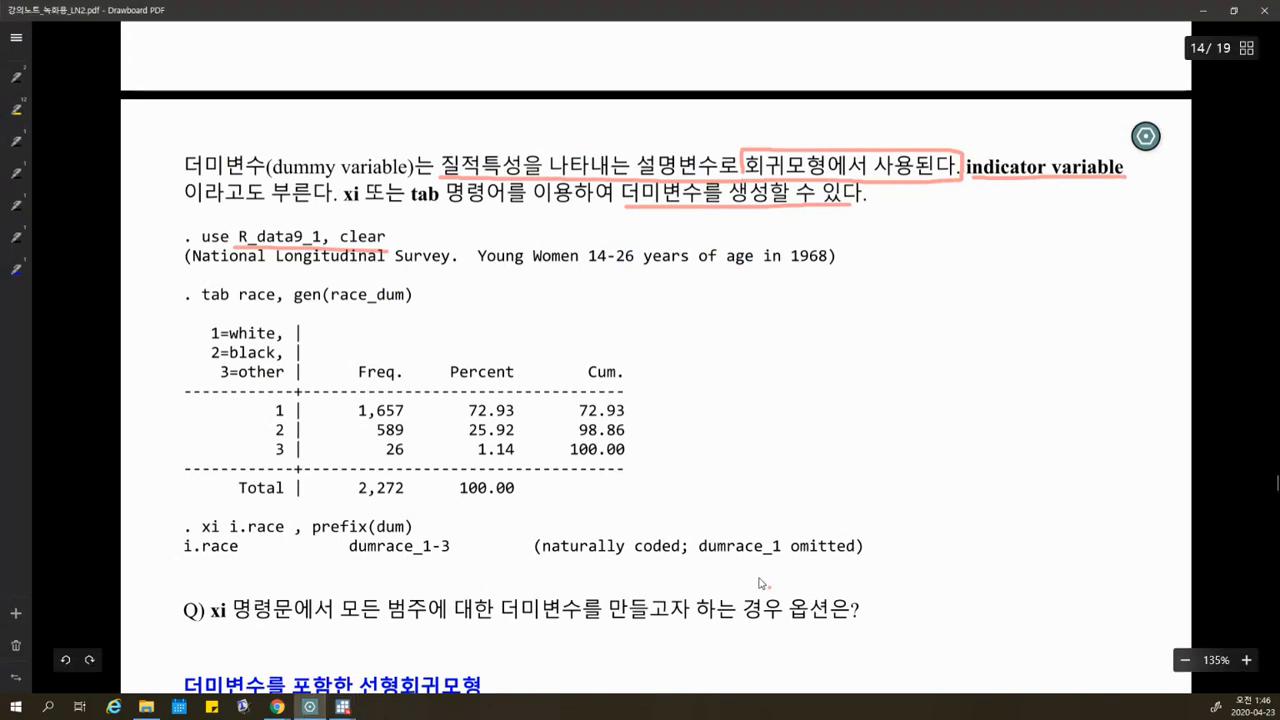
scroll(765, 588, "down", 3)
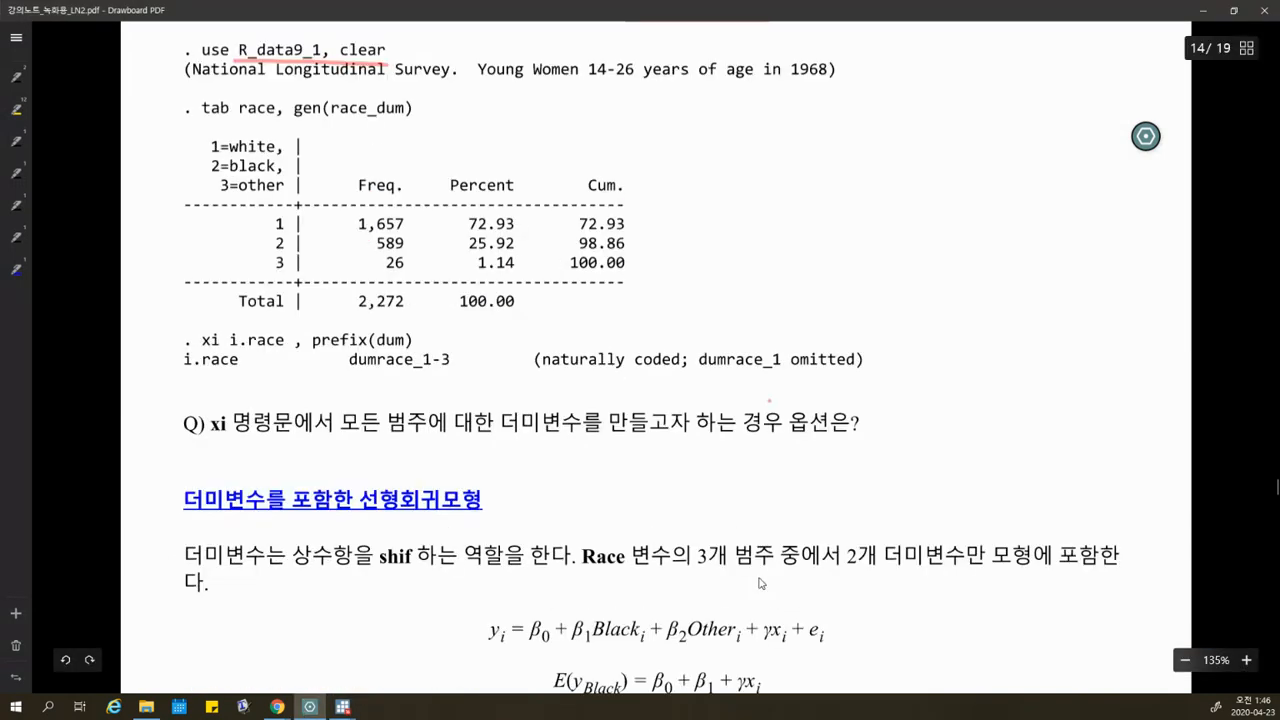
scroll(760, 583, "down", 5)
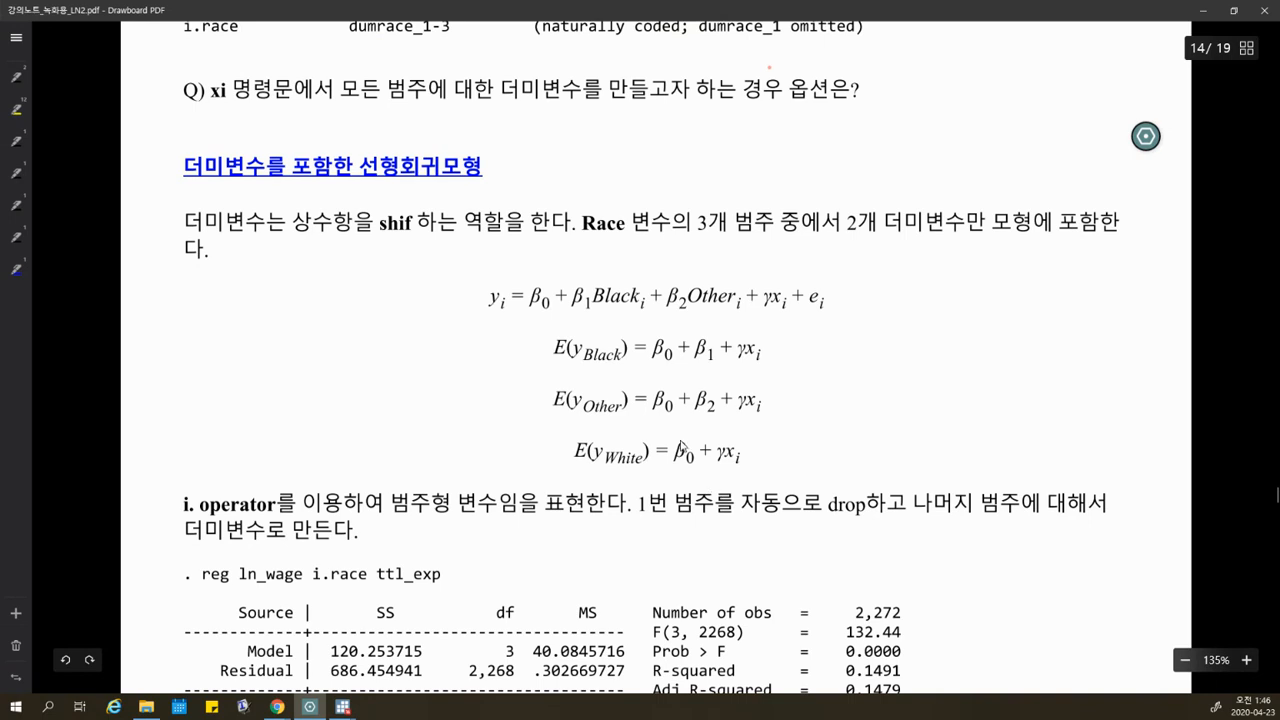
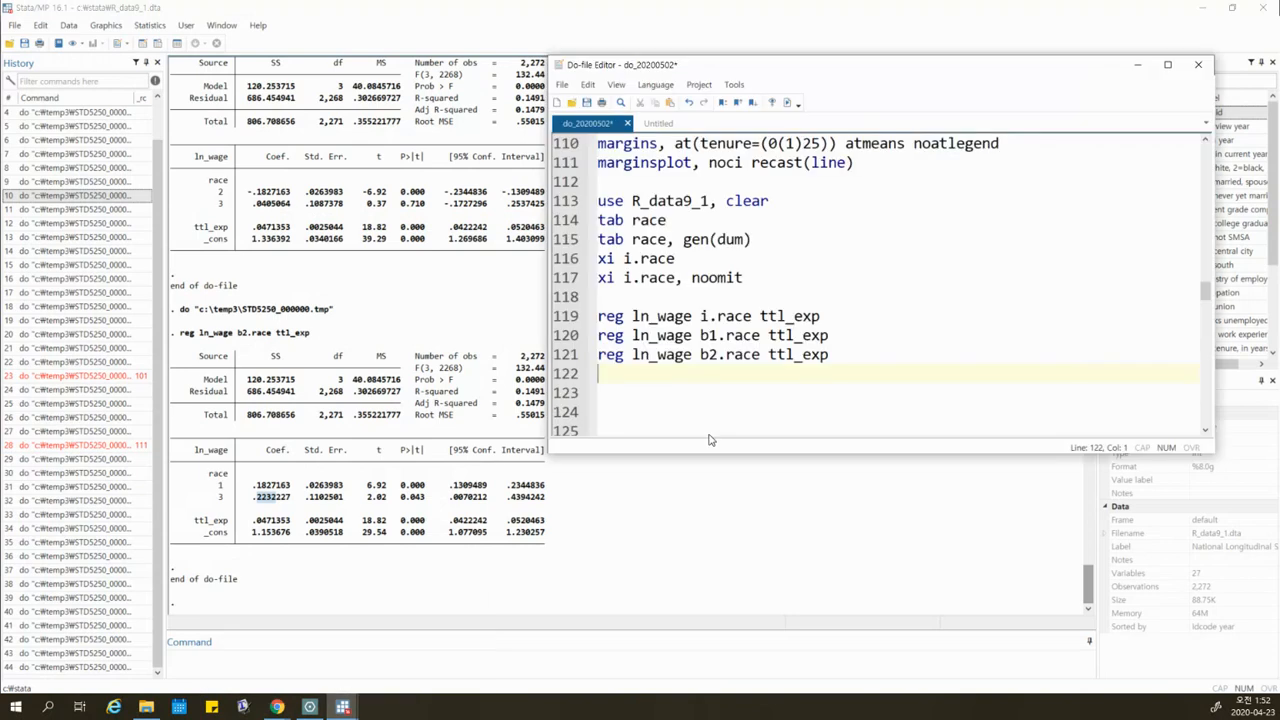
Add "reg ln_wage i.race ttl_exp, coeflegend" on line 123 of the do-file with blank lines below it.
key("ctrl+c")
left_click(628, 392)
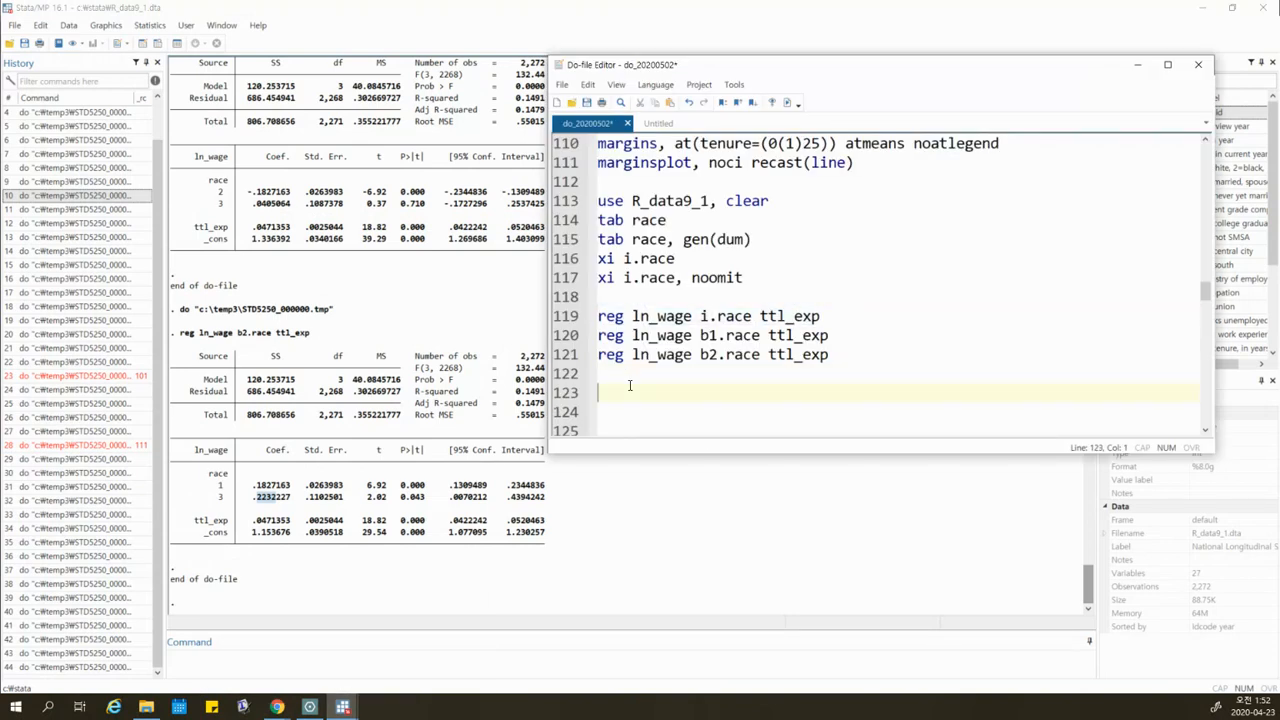
key("ctrl+v")
type(", coef")
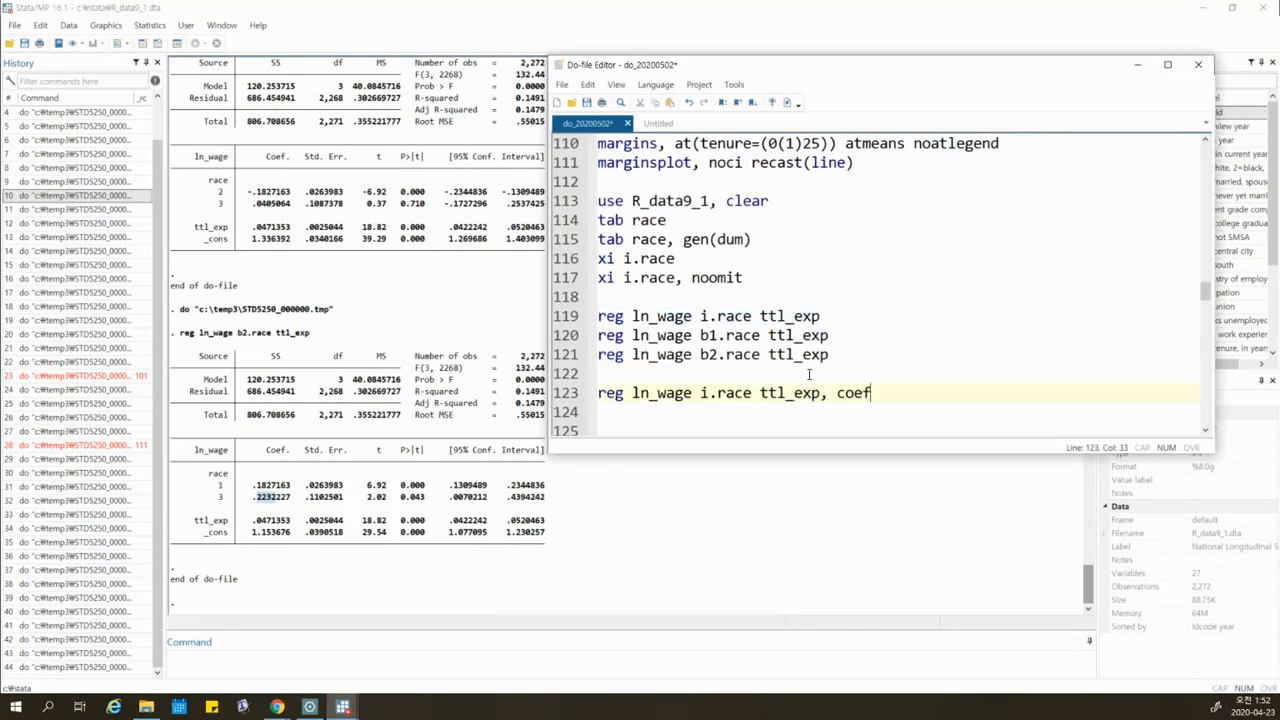
type("legend")
key("Return")
key("Return")
key("Return")
key("Return")
key("Return")
key("Return")
key("Return")
key("Return")
key("Return")
key("Return")
key("Return")
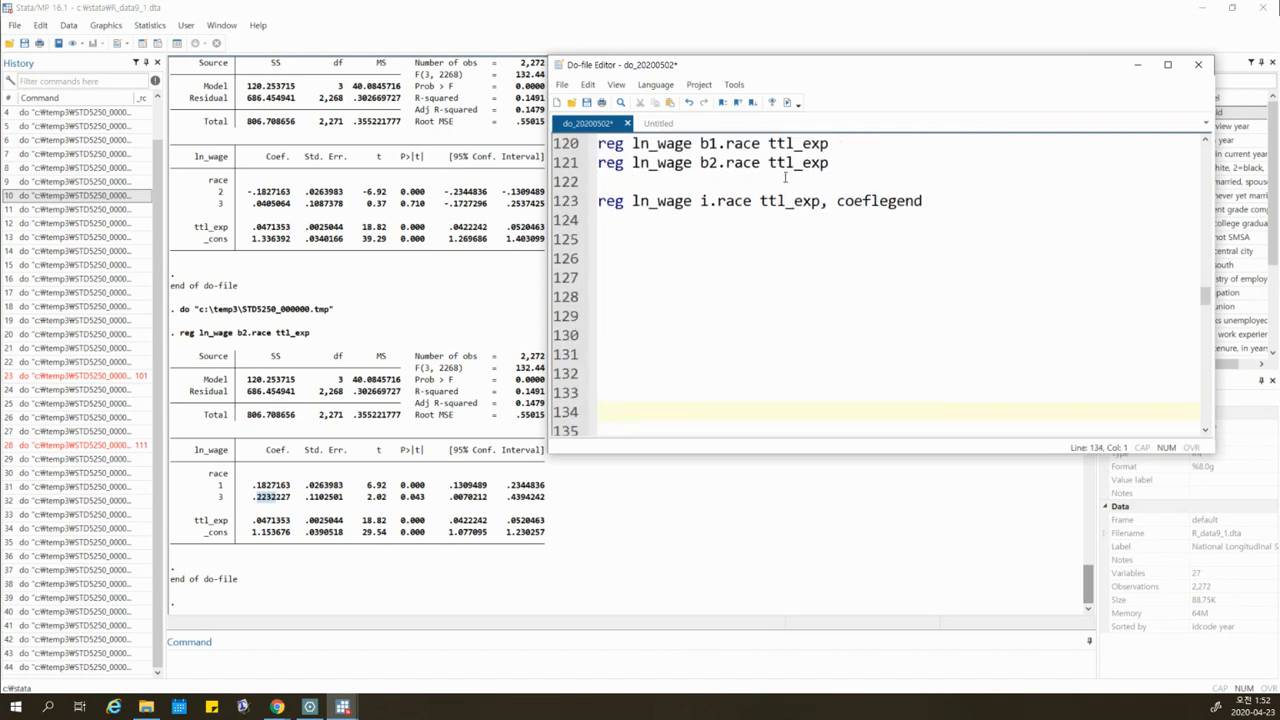
Run the coeflegend regression line and examine the race coefficients with their legend names in the results.
left_click_drag(691, 200, 768, 200)
left_click(787, 103)
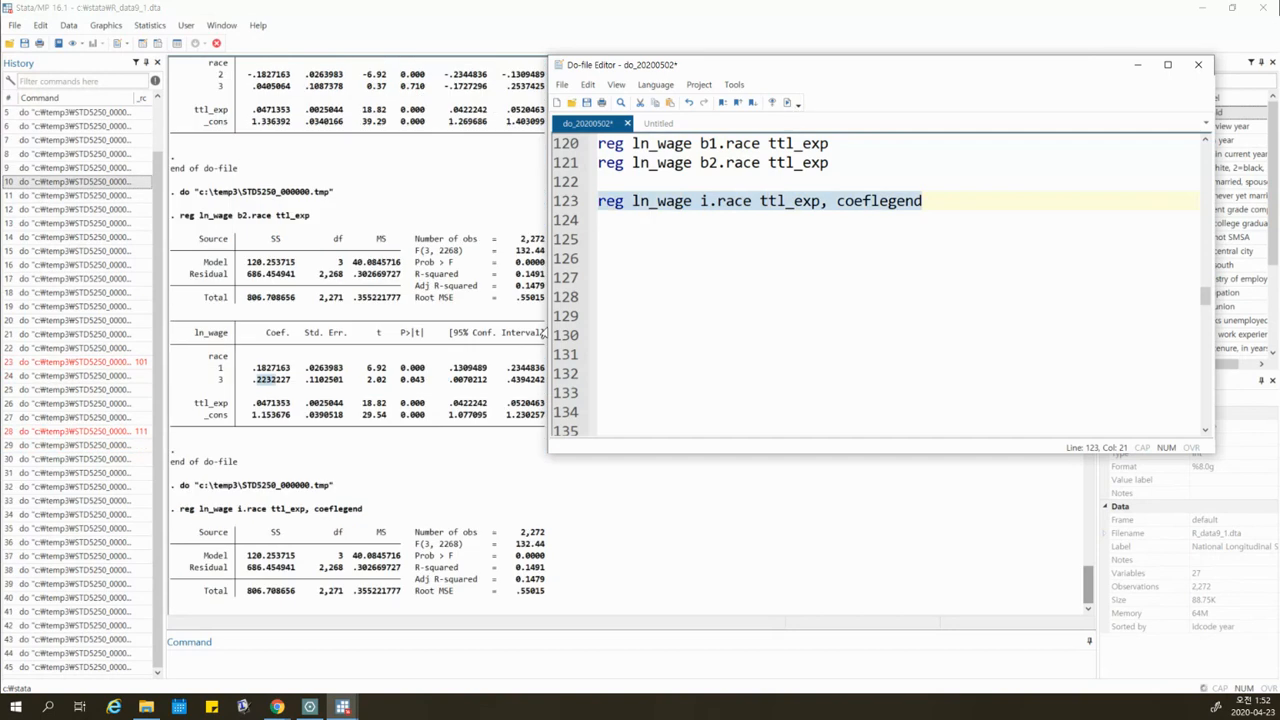
left_click(320, 510)
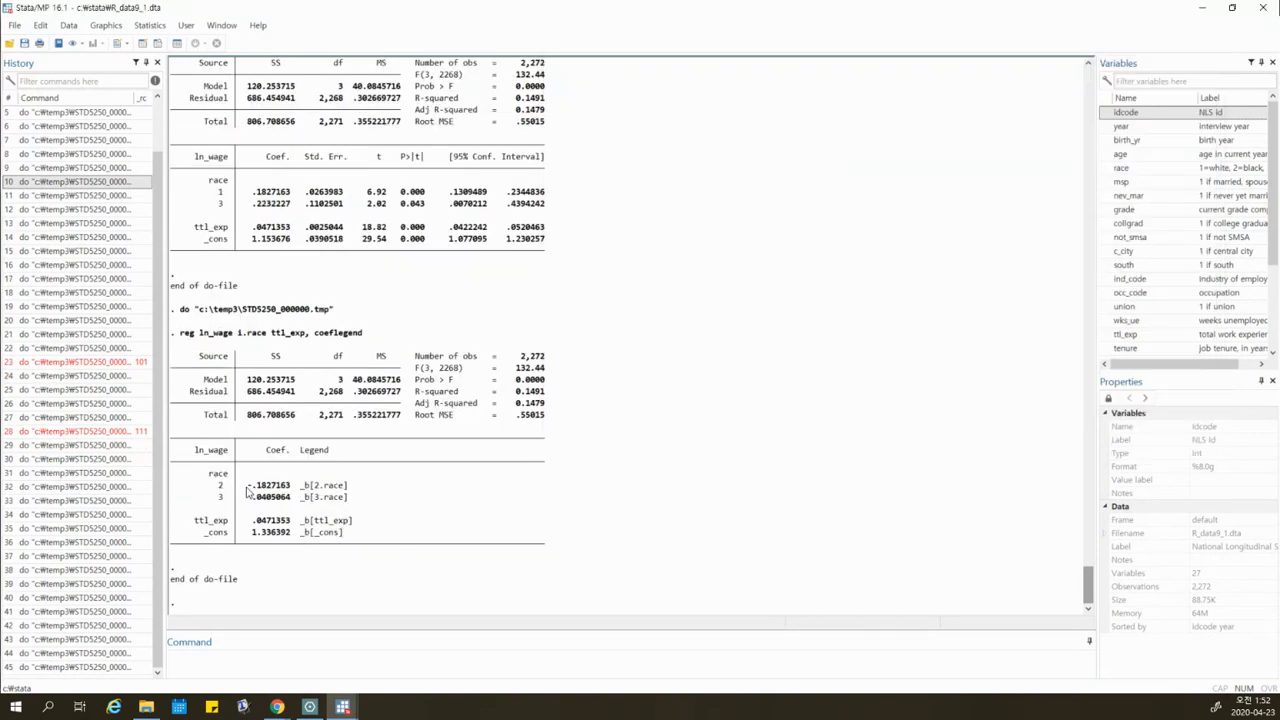
double_click(221, 485)
left_click_drag(314, 487, 348, 491)
double_click(230, 488)
left_click_drag(314, 487, 348, 498)
left_click_drag(217, 486, 291, 498)
Return to the do-file and add "test 2.race 3.race" on line 124 with blank lines below it.
mouse_move(342, 707)
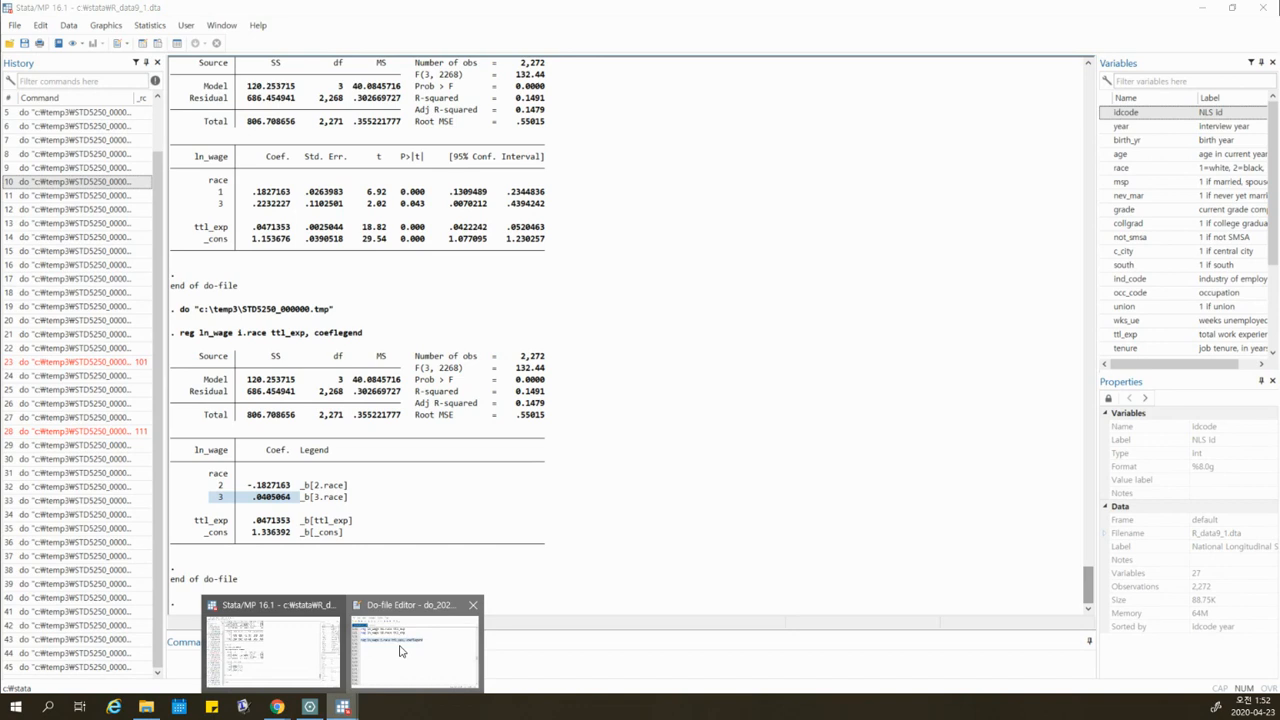
left_click(400, 651)
type("test 2.race 3")
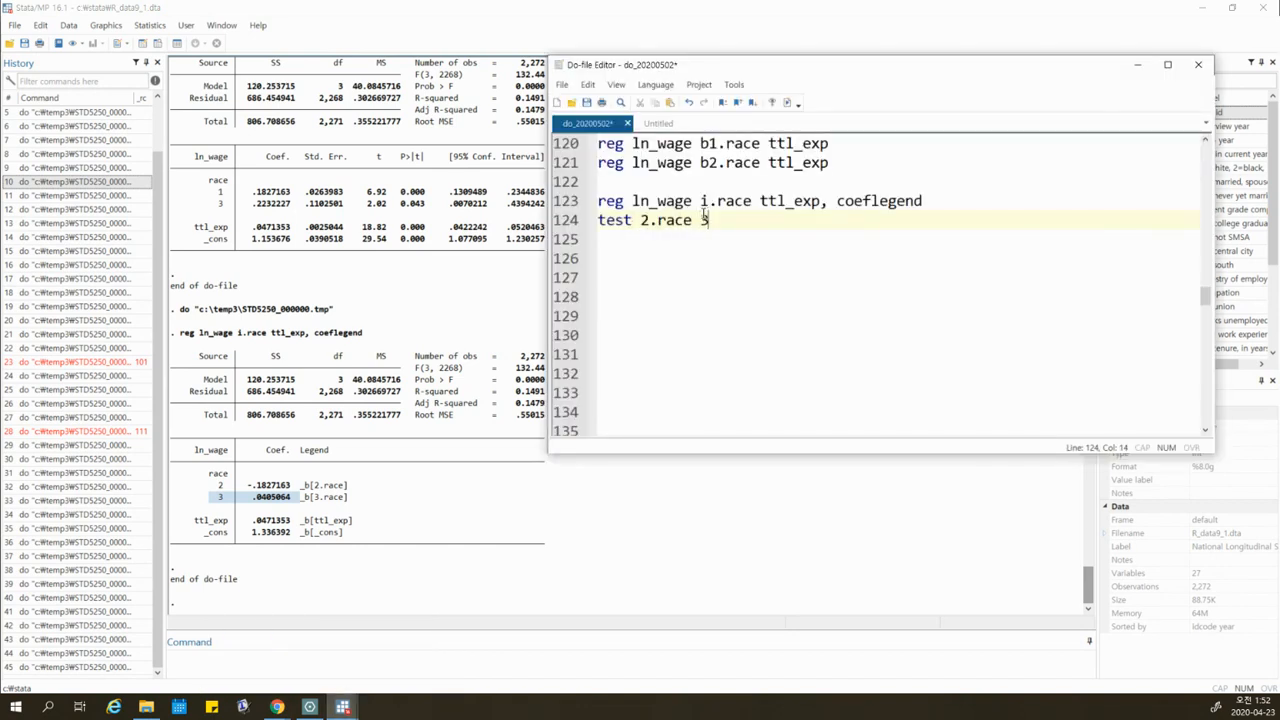
type(".race")
key("Return")
key("Return")
key("Return")
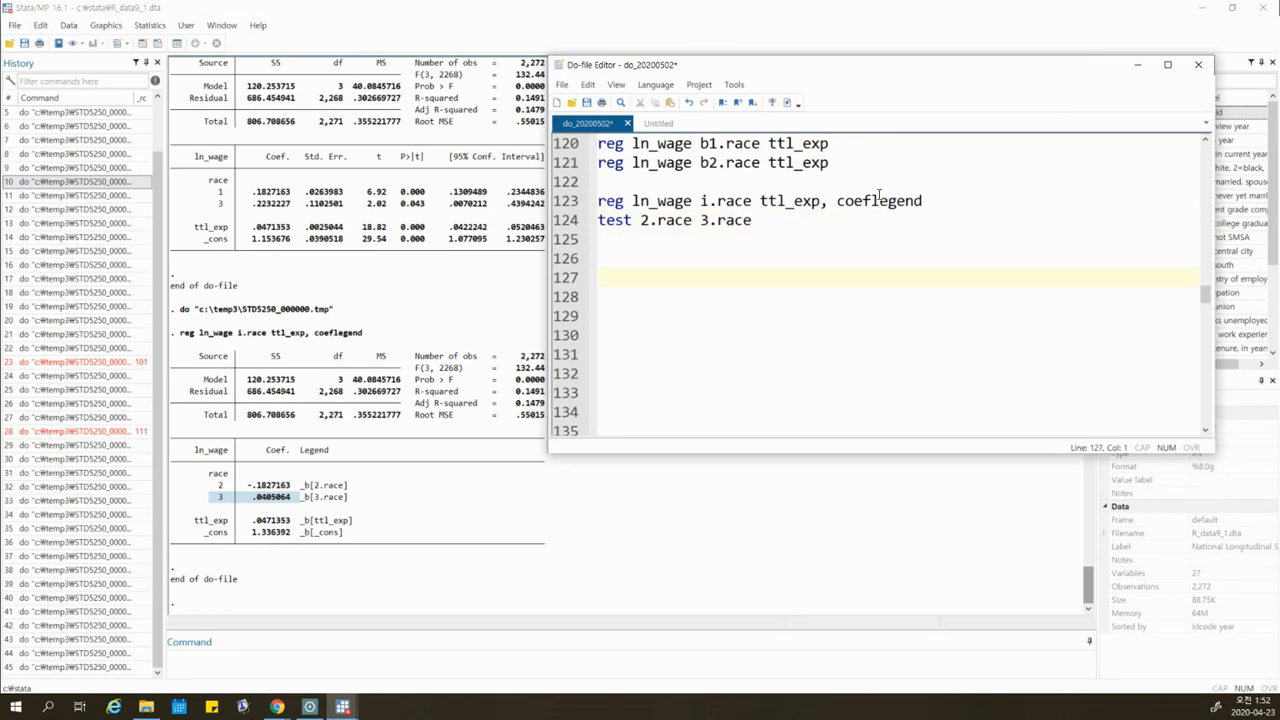
Run the "test 2.race 3.race" line and check the p-value of the joint test.
left_click_drag(833, 200, 923, 200)
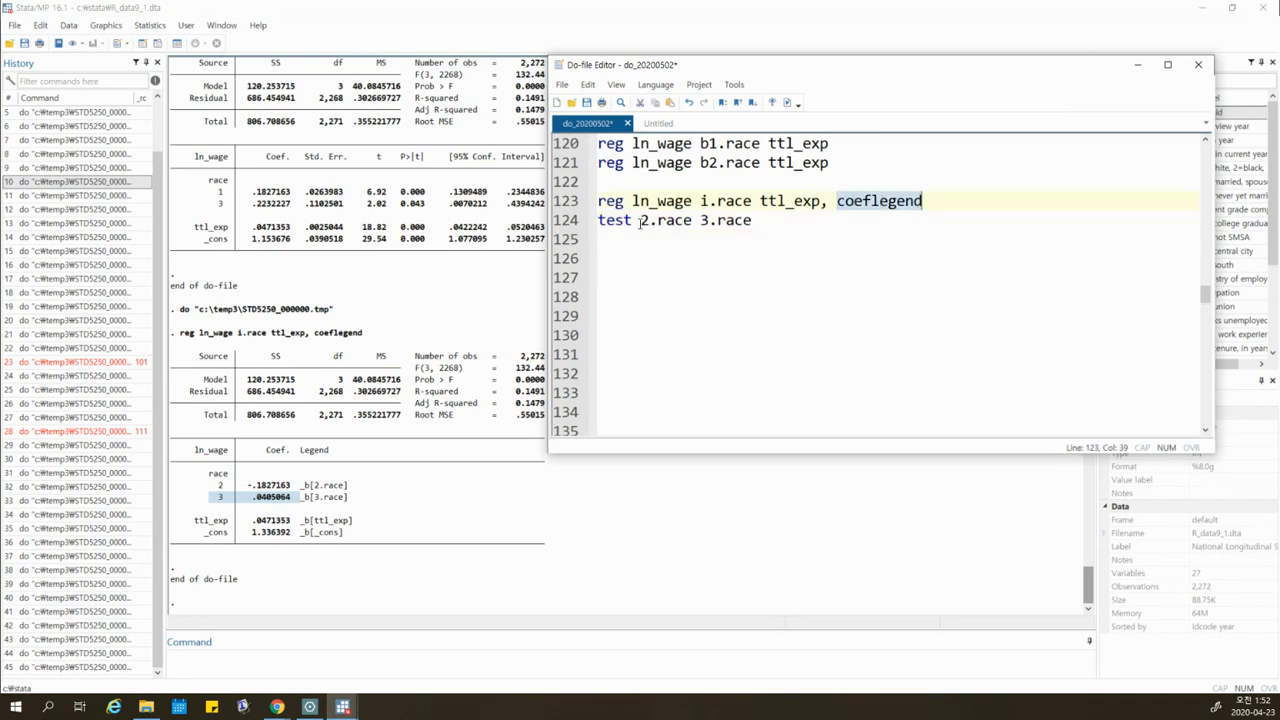
mouse_move(640, 220)
left_mouse_down()
mouse_move(759, 221)
mouse_move(656, 221)
left_mouse_up()
left_click(786, 102)
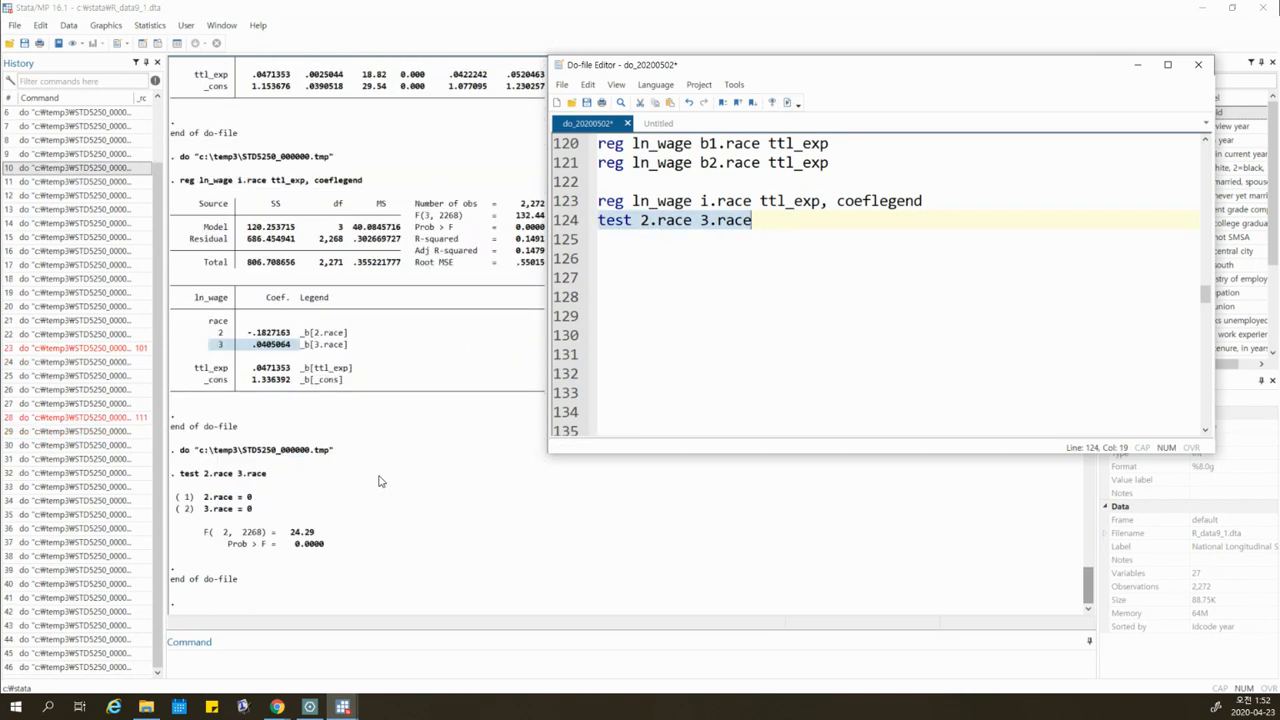
left_click_drag(207, 479, 341, 552)
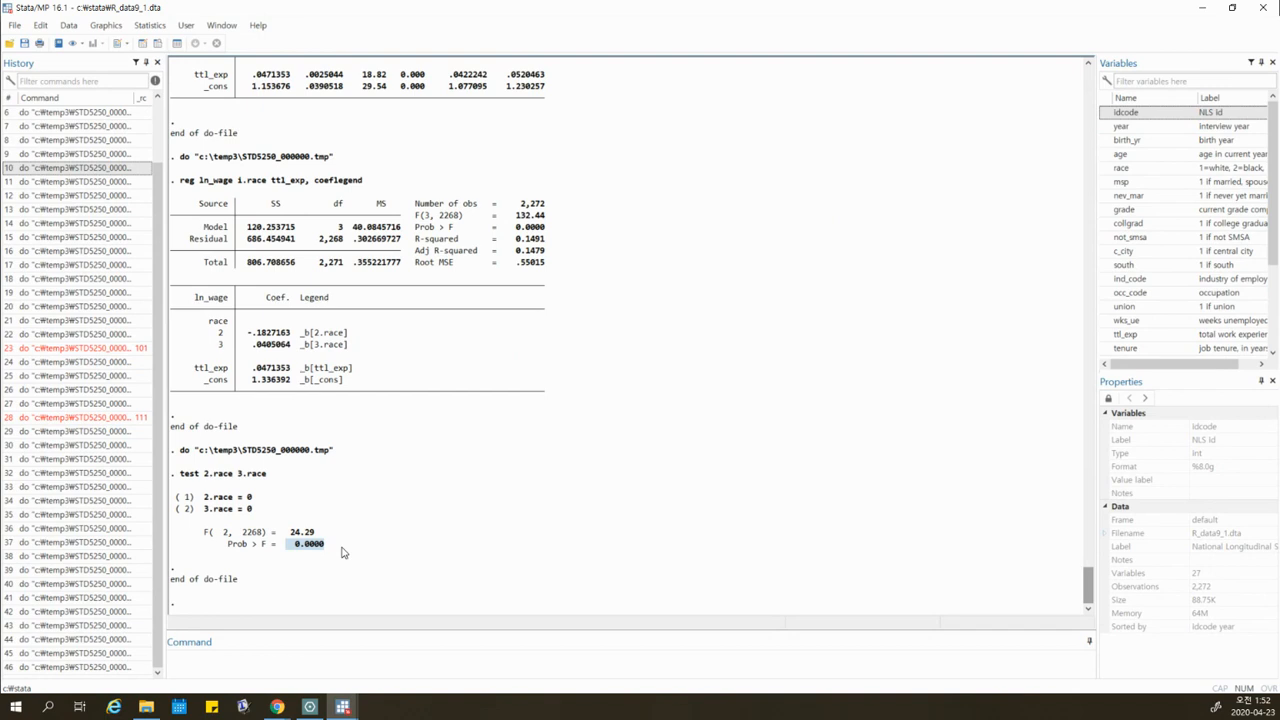
Return to the do-file and save it.
left_click(343, 708)
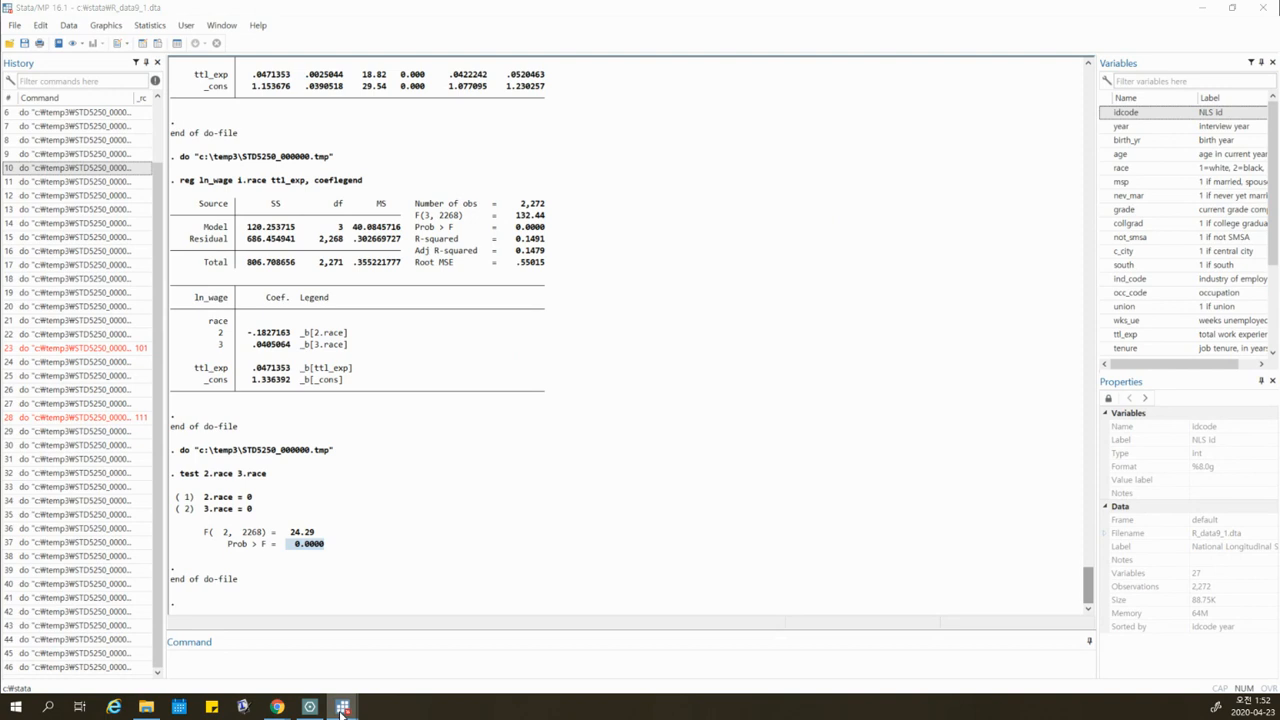
left_click(625, 248)
left_click(586, 103)
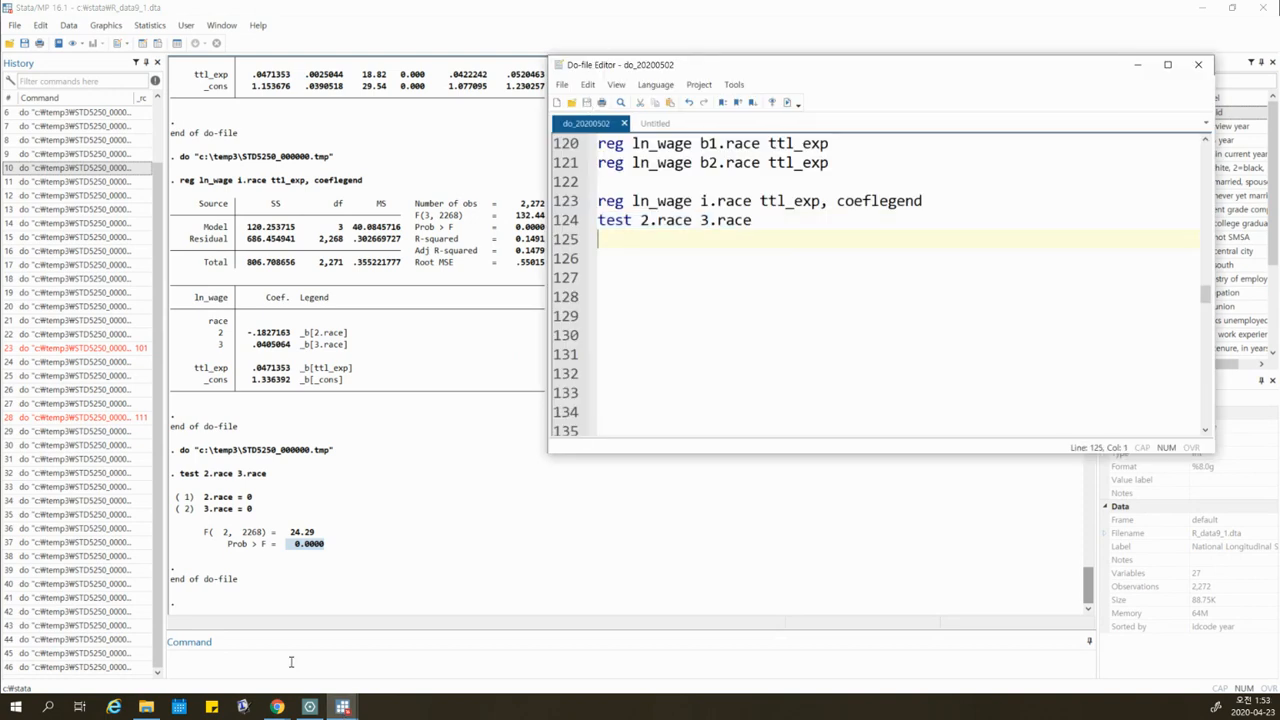
Switch to the Drawboard PDF notes and mark the intercepts, work-experience axis and slope on the race prediction graph.
key("alt+Tab")
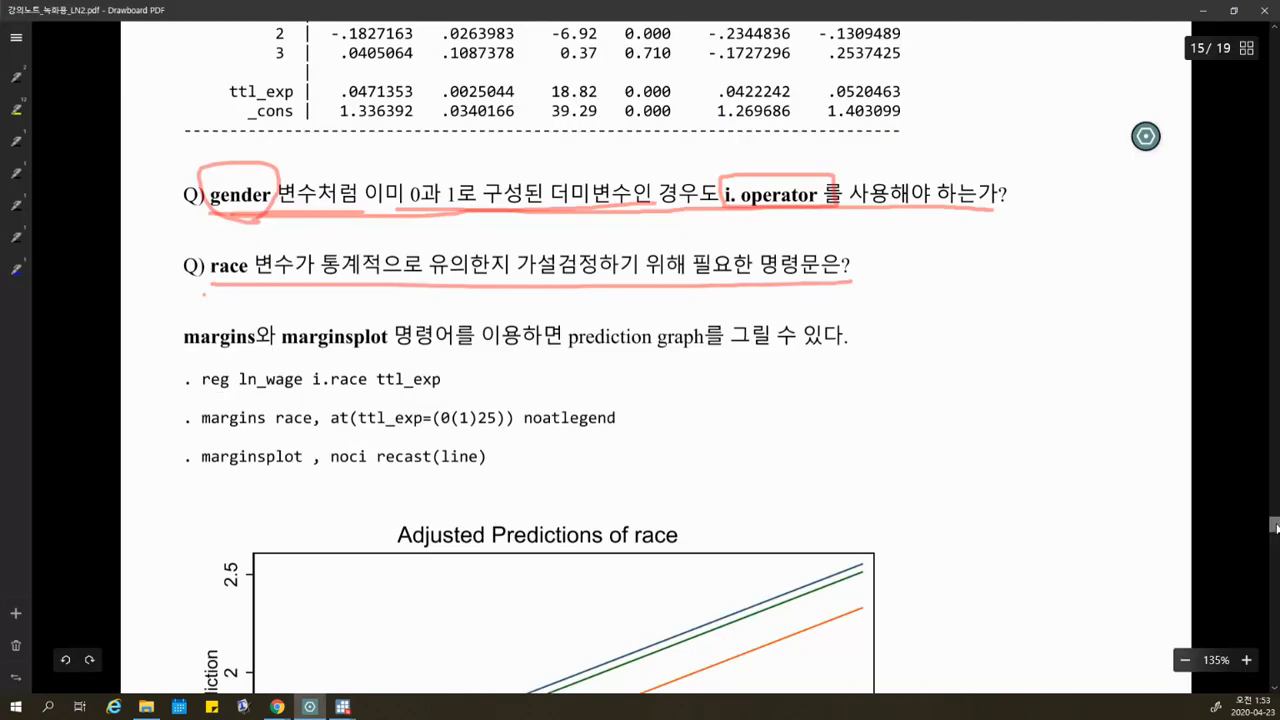
scroll(574, 371, "down", 5)
left_click_drag(266, 261, 260, 306)
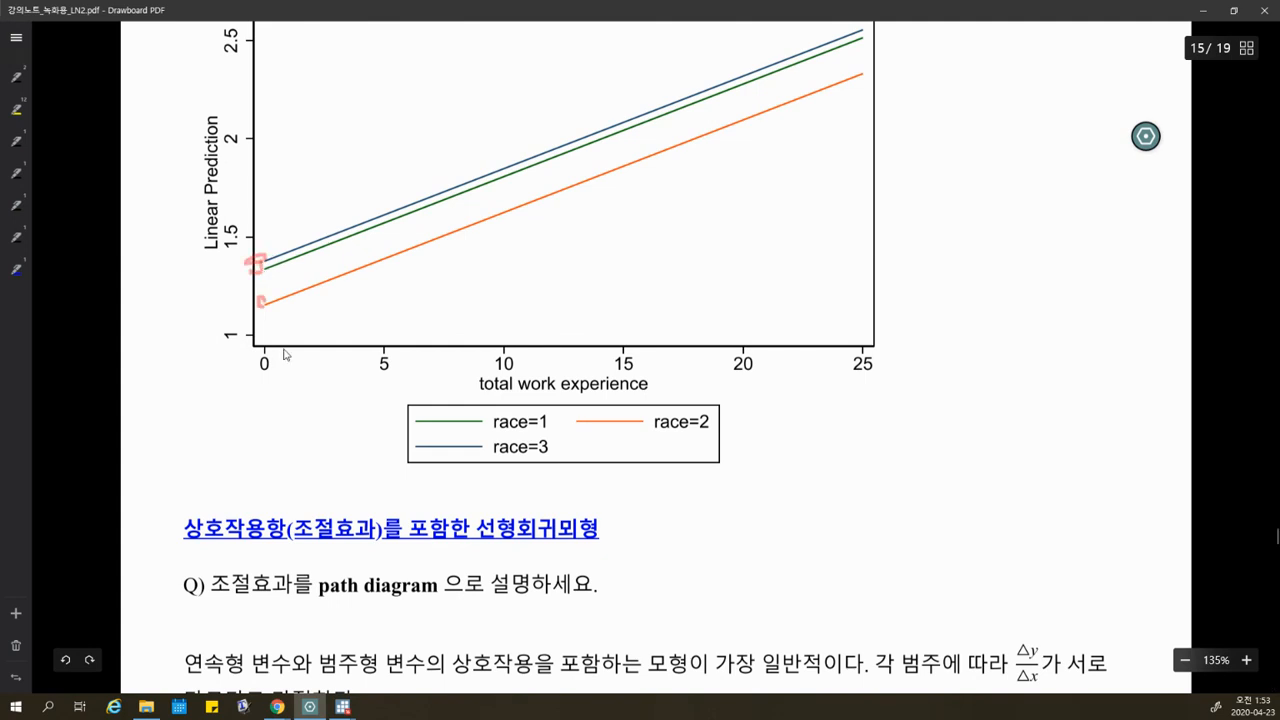
left_click_drag(283, 352, 694, 367)
left_click_drag(278, 294, 418, 256)
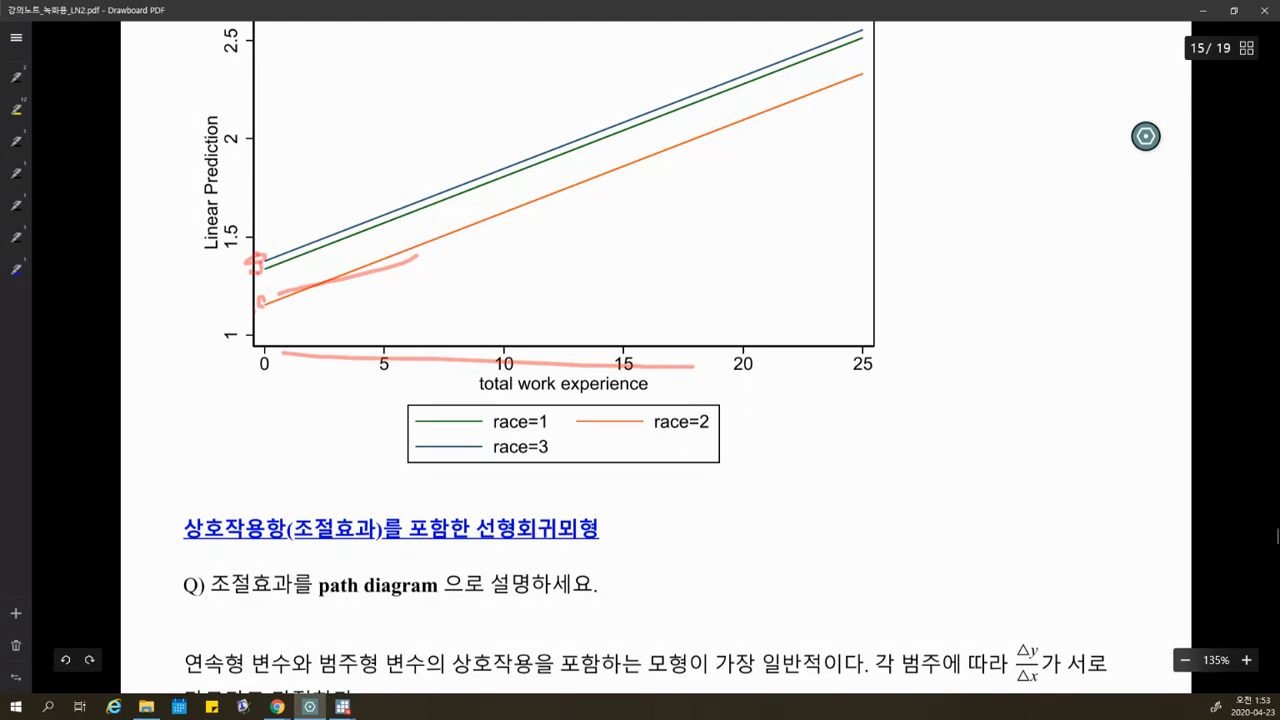
Underline the command names margins and marginsplot in the example code above the race prediction graph.
scroll(1274, 535, "up", 2)
scroll(1274, 535, "up", 2)
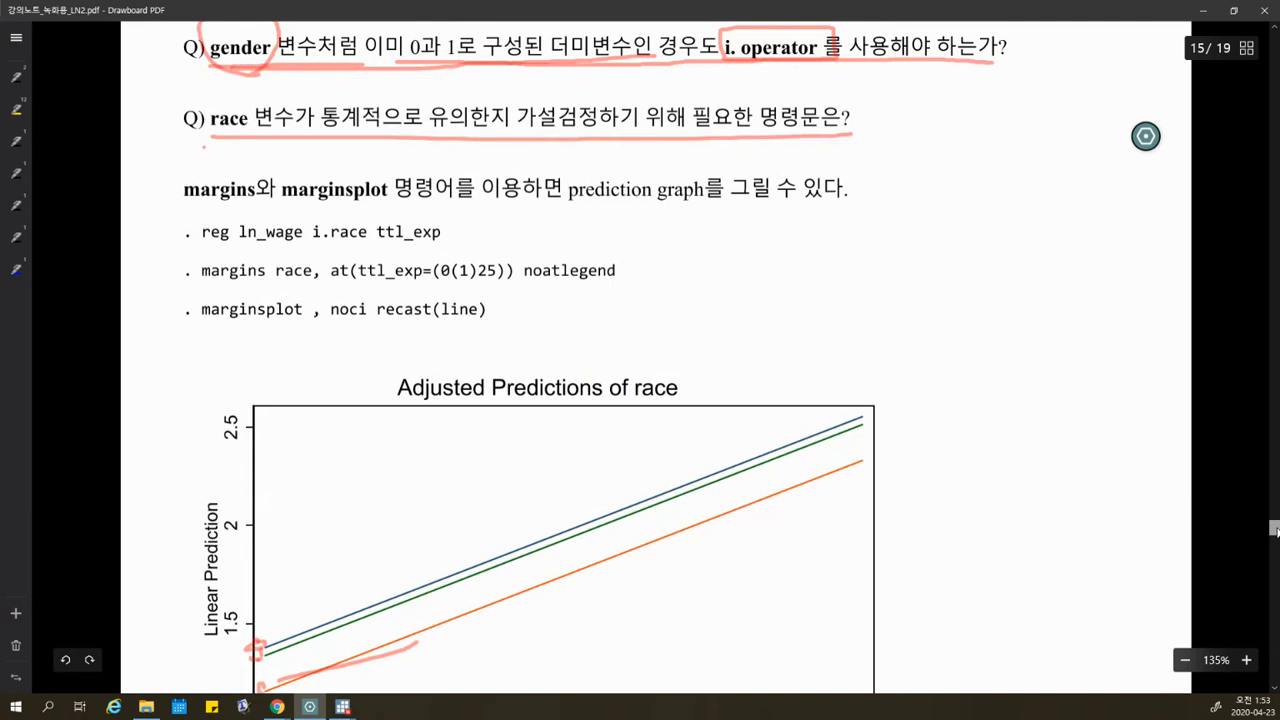
scroll(1275, 531, "down", 1)
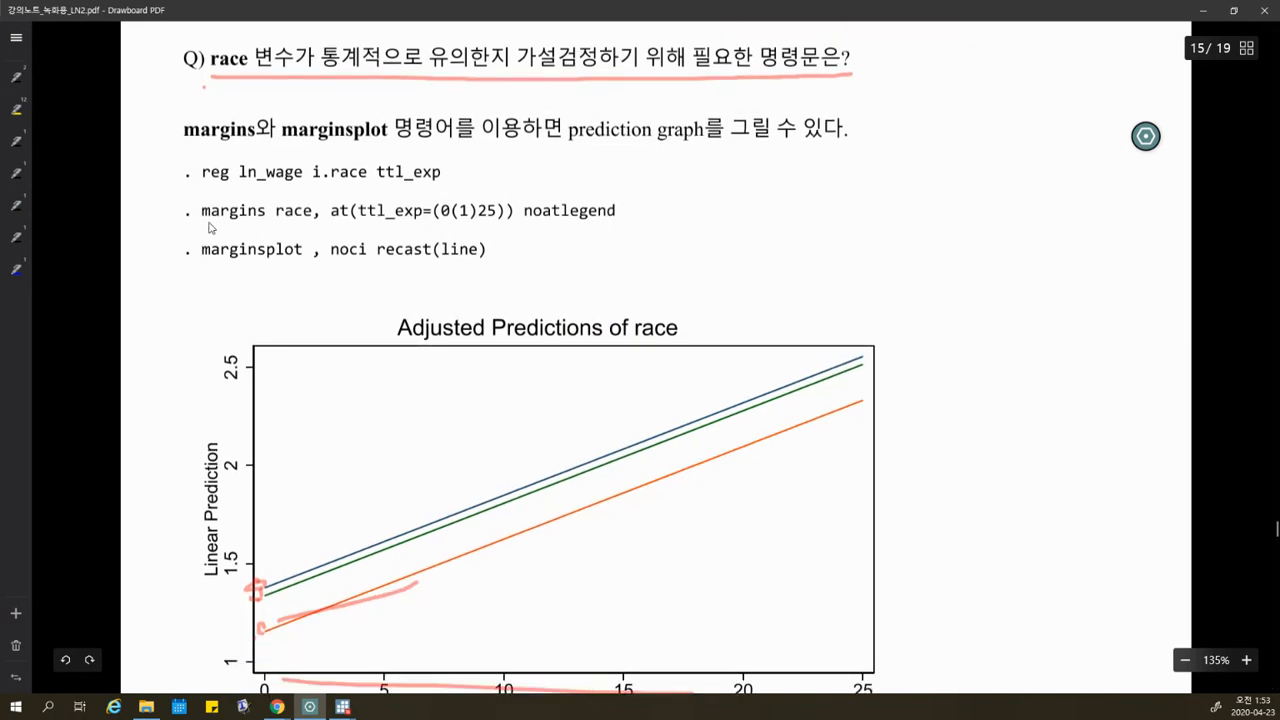
left_click_drag(203, 219, 265, 219)
left_click_drag(207, 262, 303, 263)
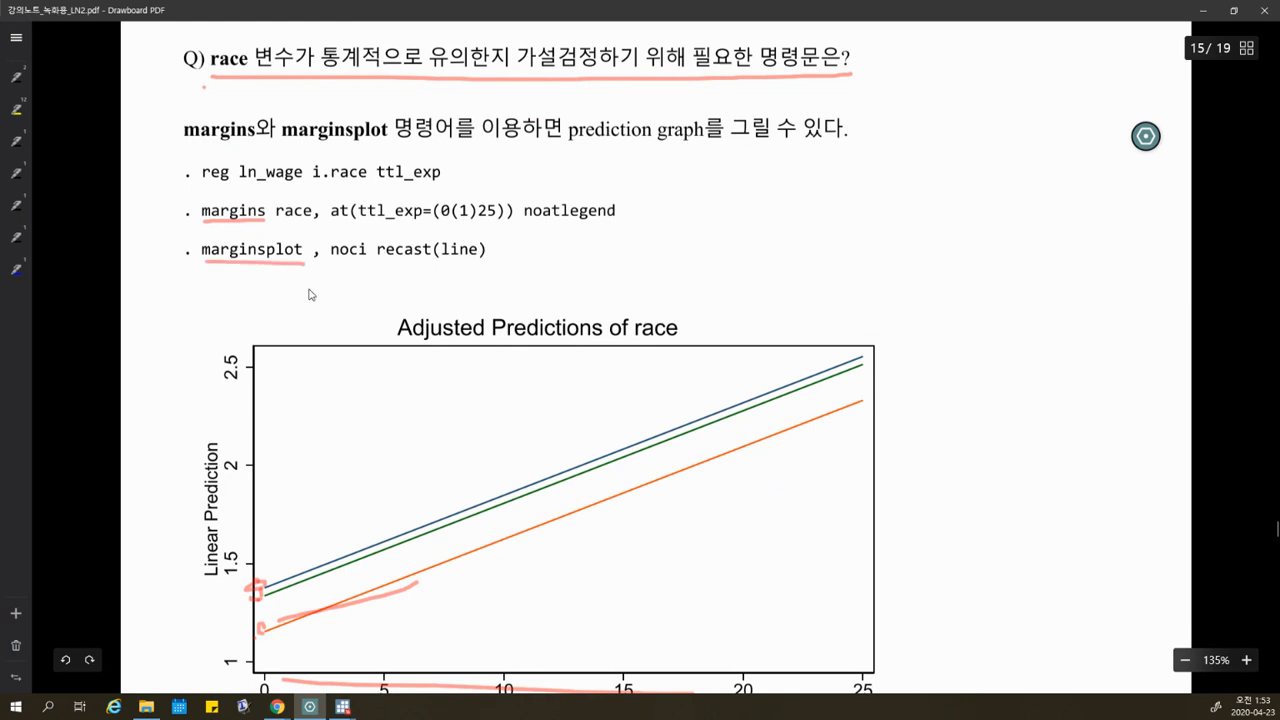
Switch to the Stata do-file and copy "reg ln_wage i.race ttl_exp" from line 123 to line 126.
left_click(343, 708)
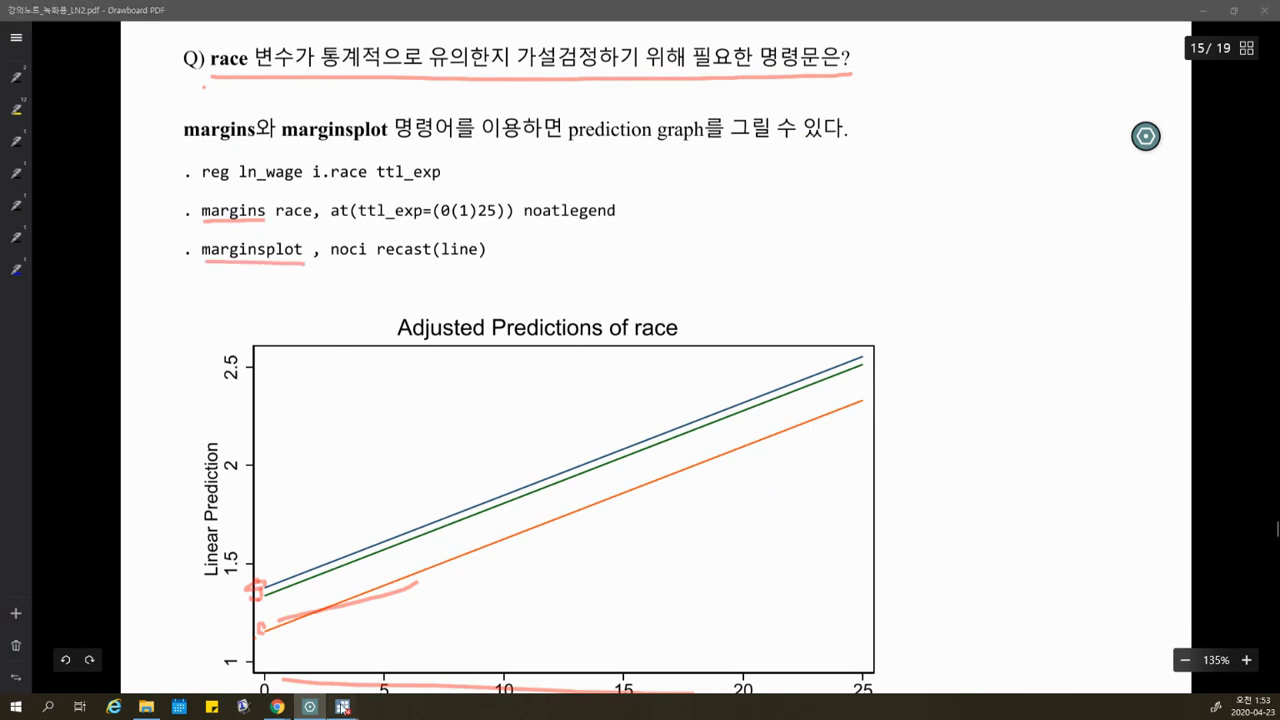
left_click_drag(822, 201, 598, 201)
key("ctrl+c")
left_click(624, 260)
key("ctrl+v")
key("Return")
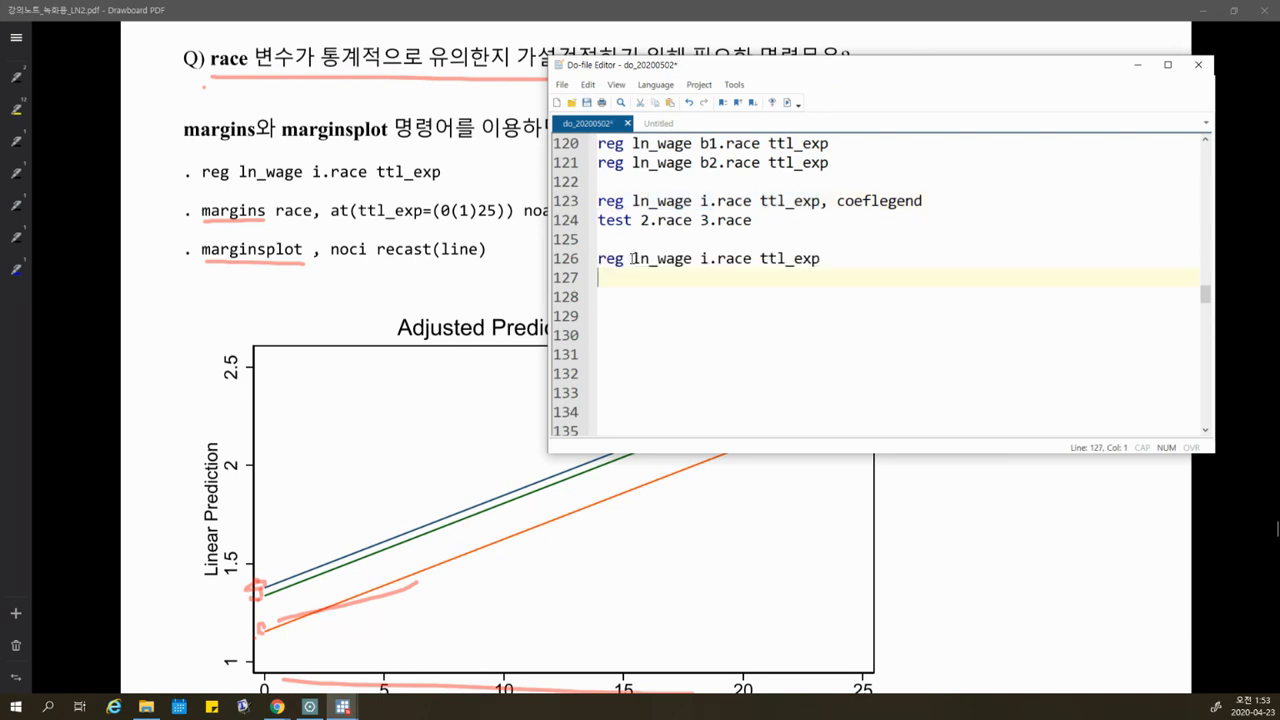
Add "margins race, at(ttl_exp=(0(1)25)) noatlegend atmeans" on line 127 with blank lines below it.
type("margins race, at")
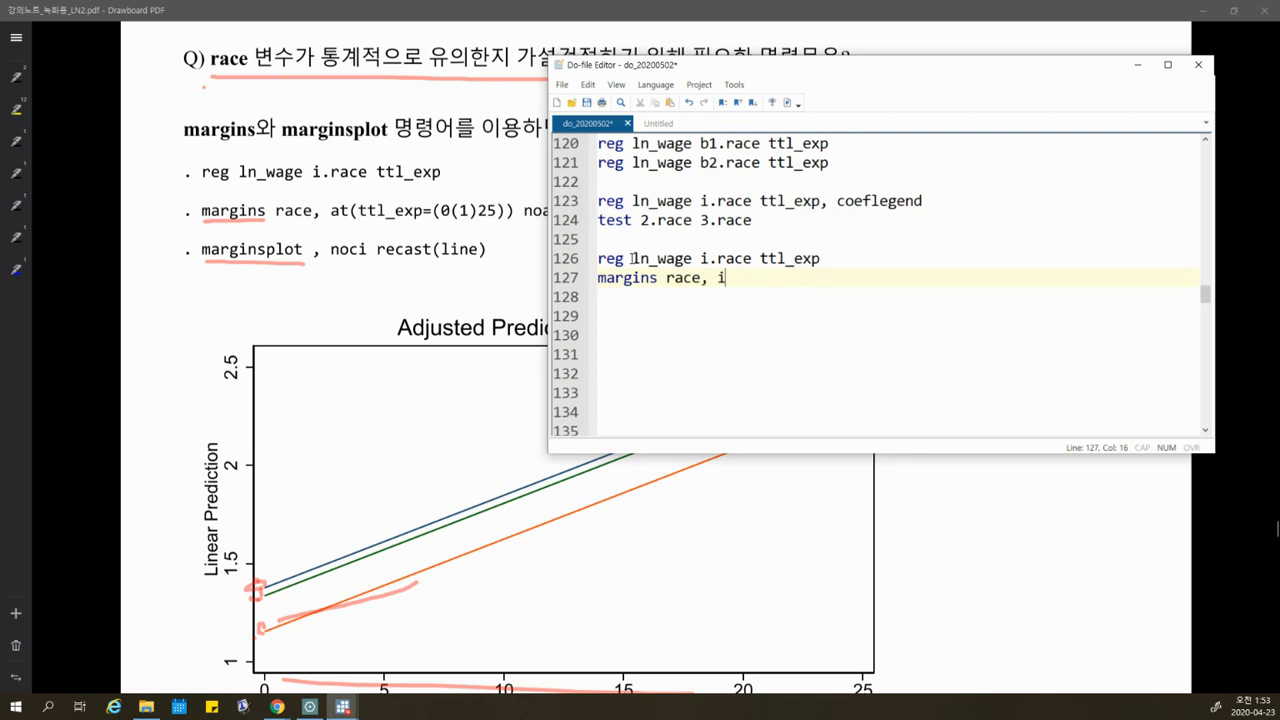
type("(ttl_exp")
type("=(0")
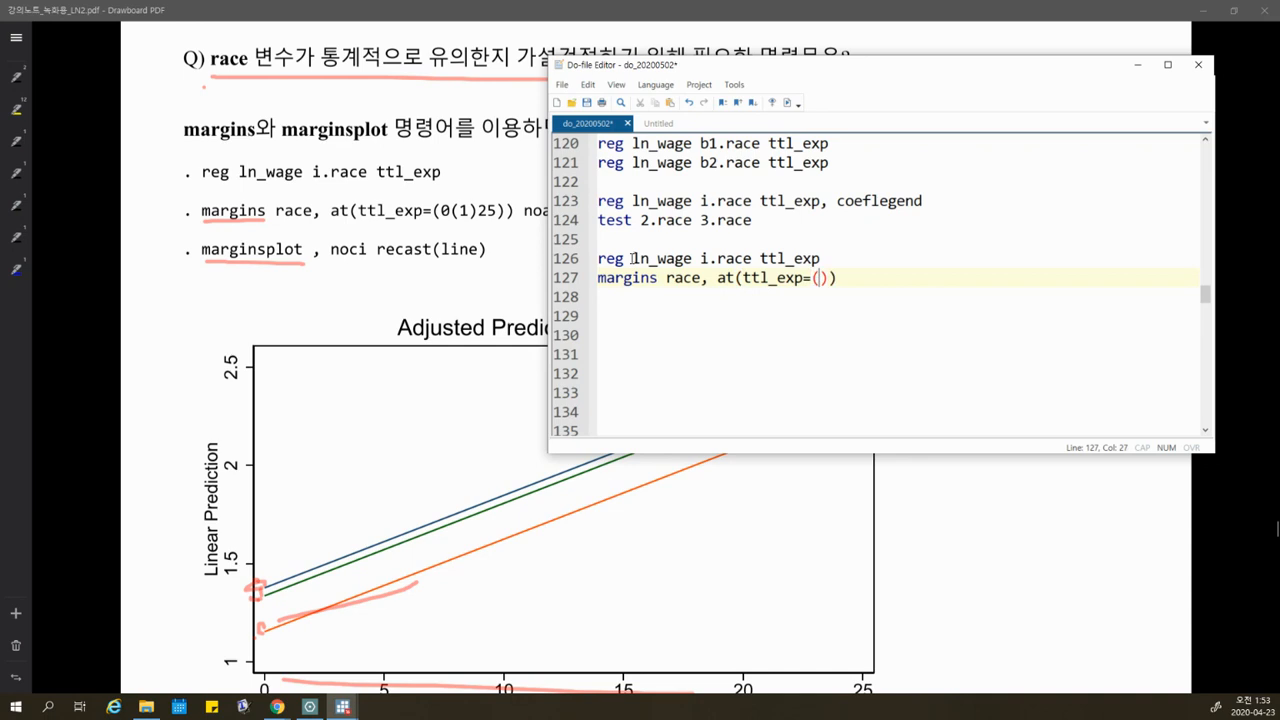
type("(1")
type(")265")
key("Delete")
key("Right")
key("Right")
key("Right")
type("noatlegen")
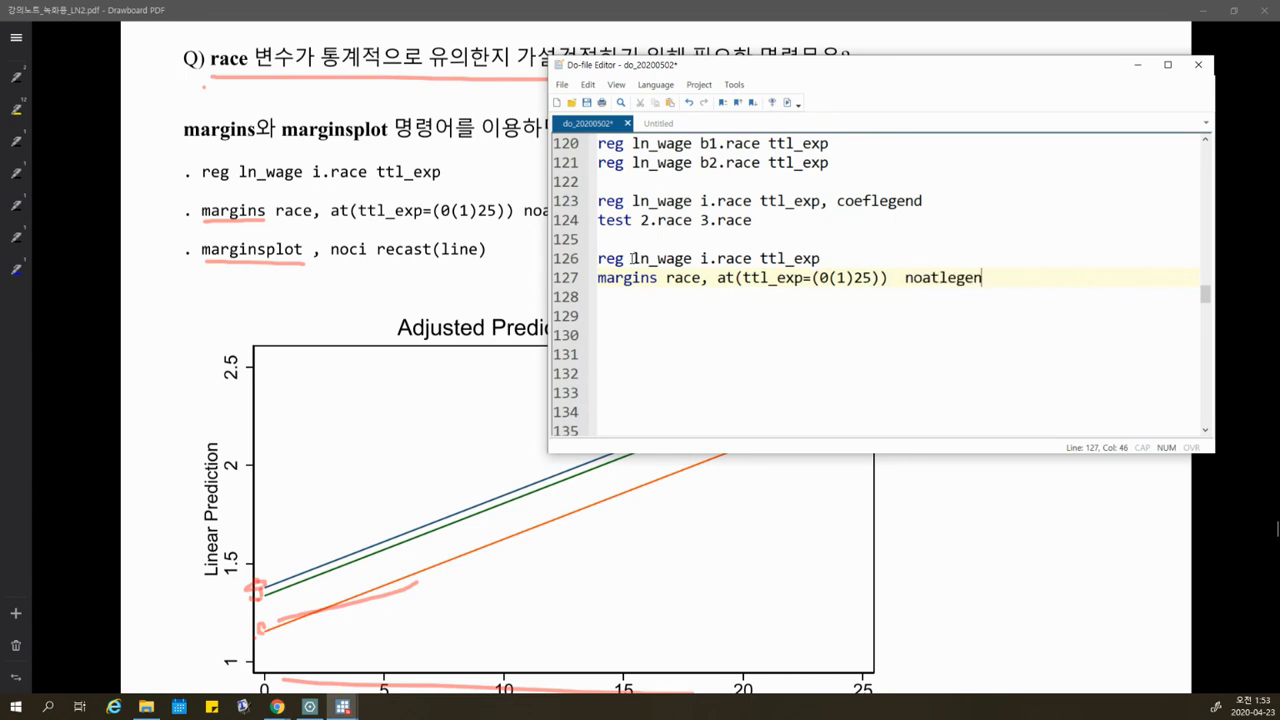
type("d atmeans")
key("Return")
key("Return")
key("Return")
key("Return")
key("Return")
key("Return")
key("Return")
key("Return")
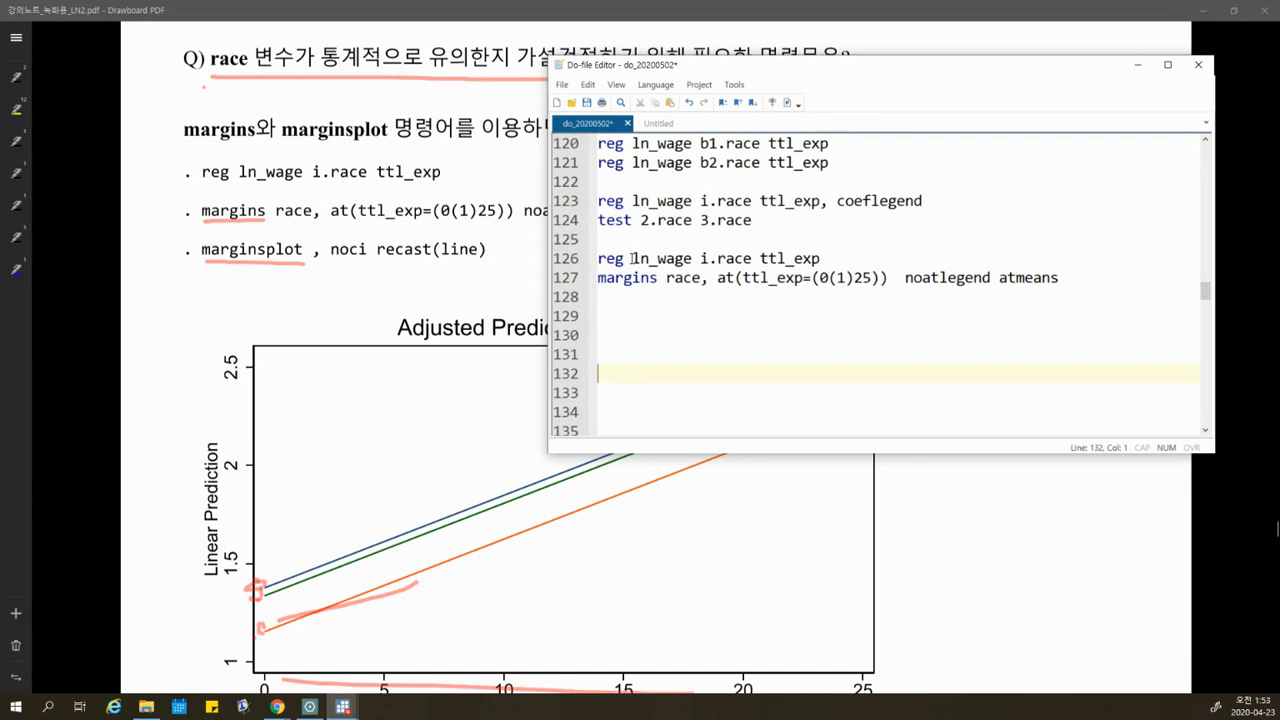
Examine the at(ttl_exp) option and how race in the margins command relates to i.race in the regression.
mouse_move(742, 258)
left_mouse_down()
mouse_move(878, 259)
mouse_move(727, 260)
left_mouse_up()
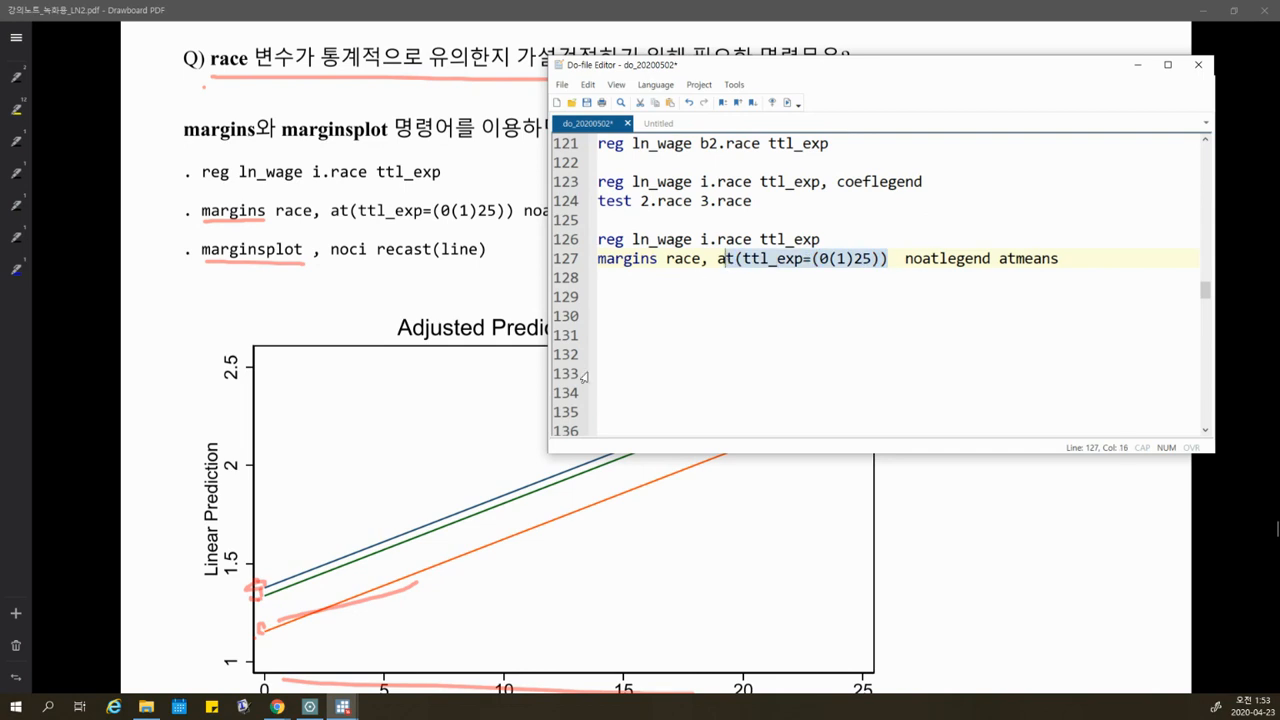
mouse_move(666, 258)
left_mouse_down()
mouse_move(749, 244)
mouse_move(667, 258)
left_mouse_up()
left_click(642, 259)
left_click(683, 258)
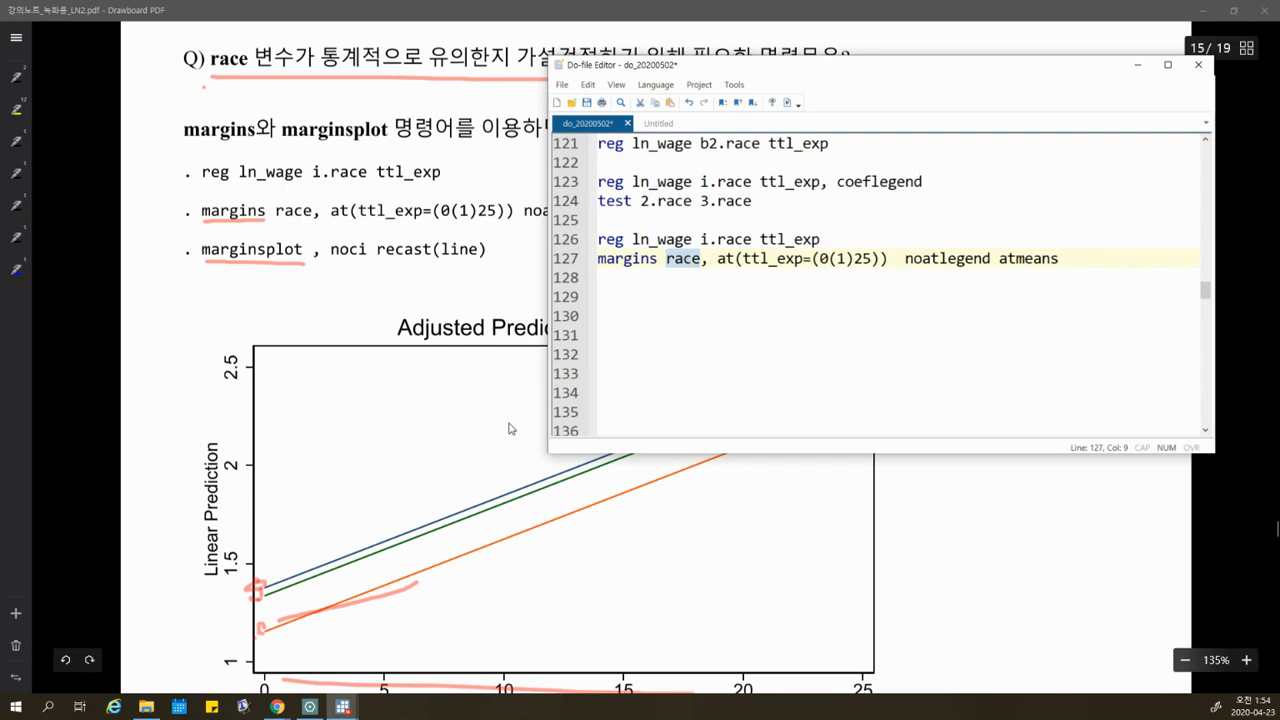
left_click_drag(697, 239, 668, 260)
left_click(731, 241)
left_click(717, 240)
left_click(731, 240)
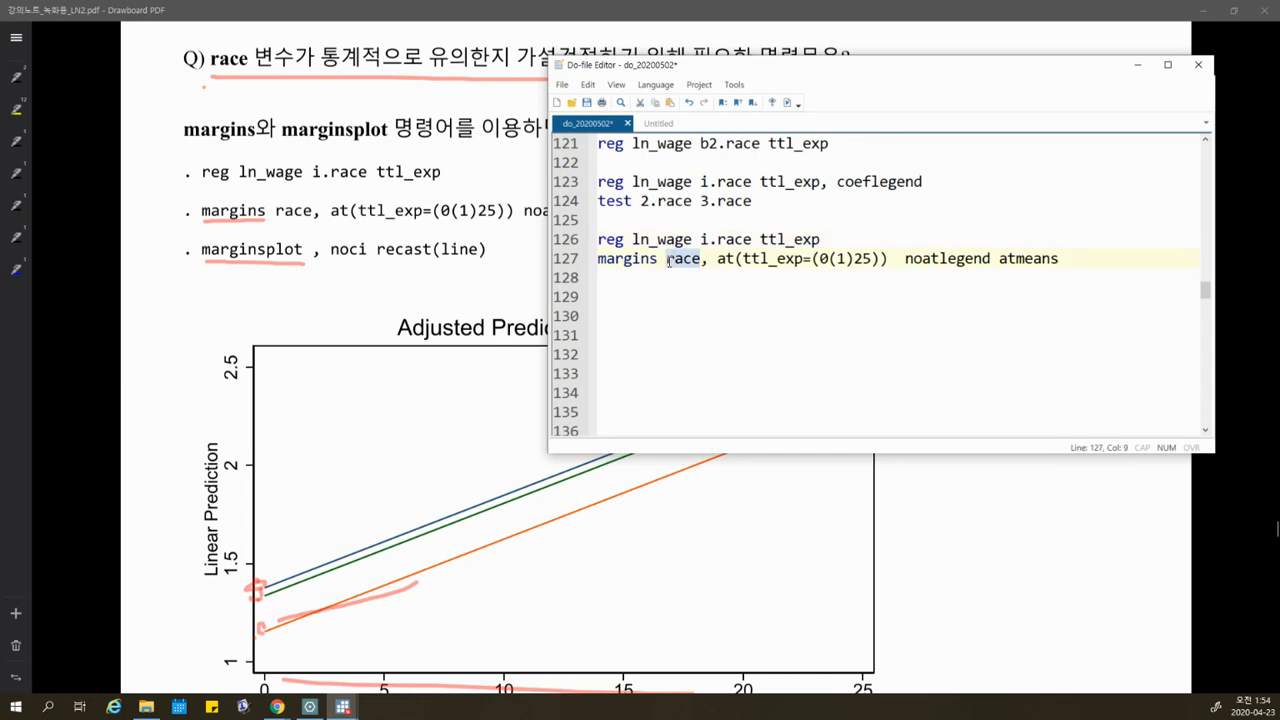
left_click_drag(664, 259, 815, 240)
Temporarily remove the "i." operator from race in the line 126 regression, compare it with the margins line, and restore it.
left_click(700, 240)
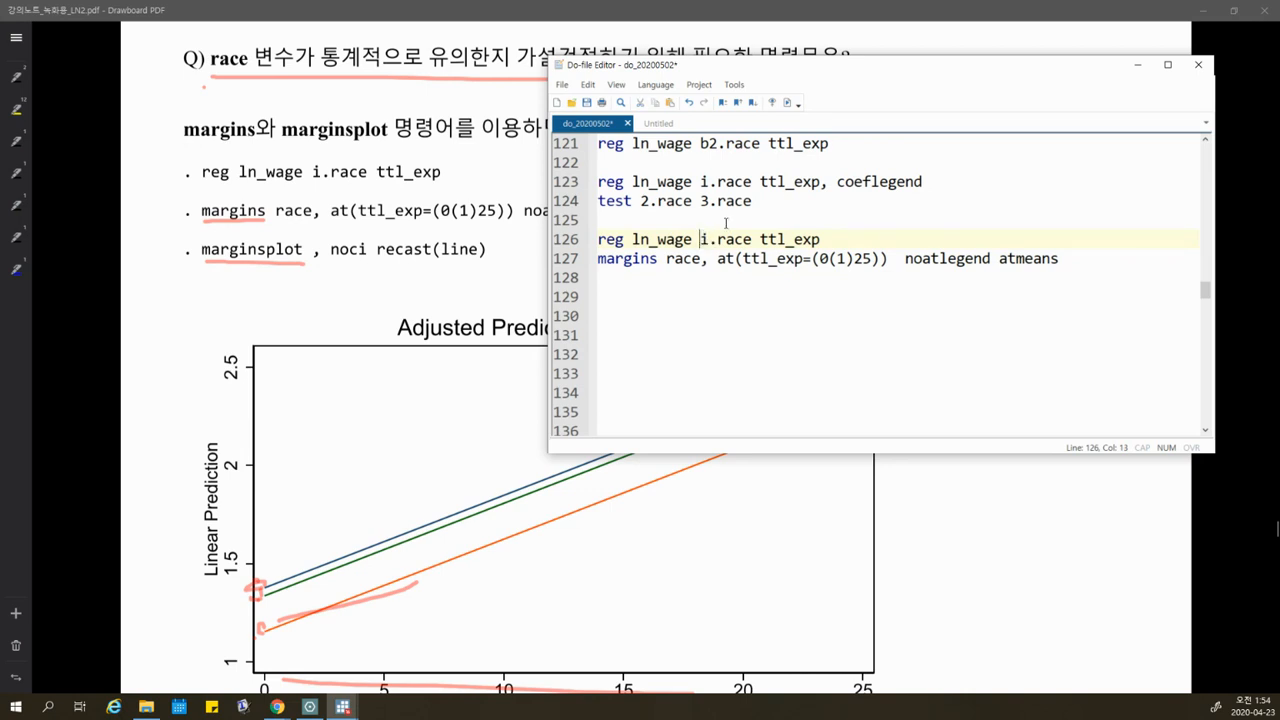
key("Delete")
key("Delete")
double_click(726, 236)
left_click(699, 258)
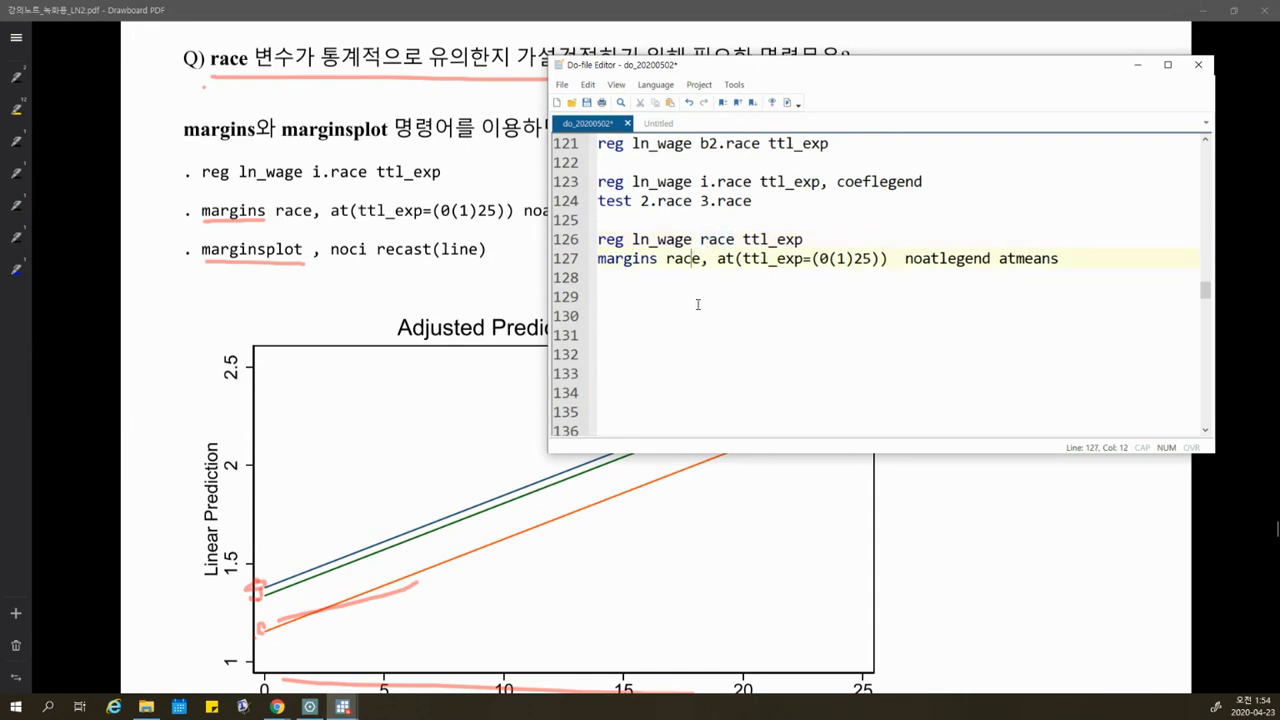
left_click(702, 239)
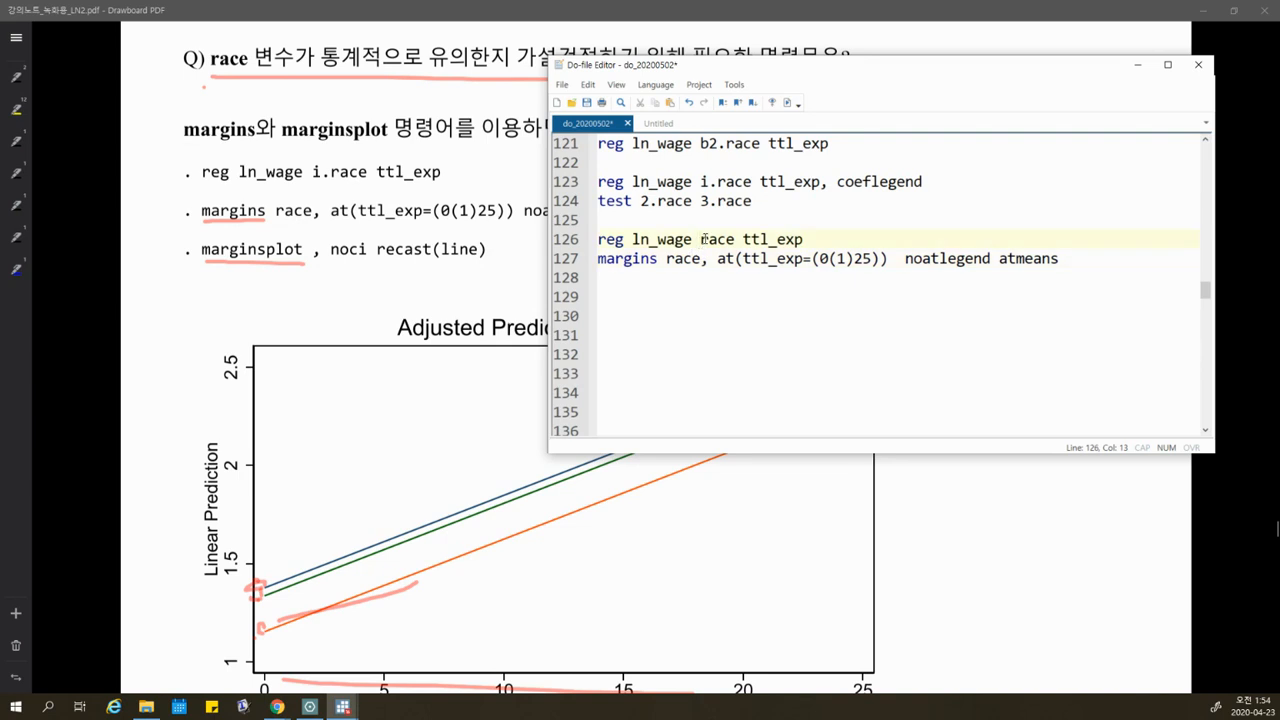
type("i.")
left_click_drag(702, 258, 666, 258)
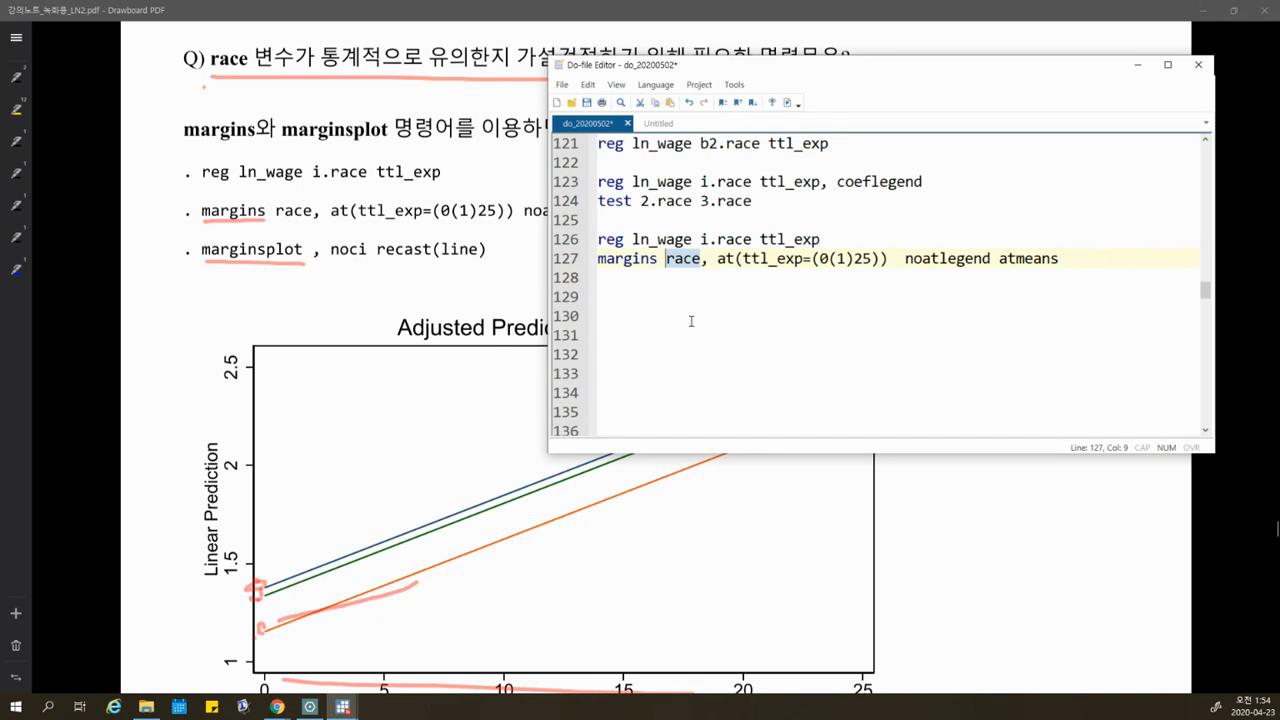
Add "marginsplot, noci recast(line)" on line 128 of the do-file.
left_click(637, 273)
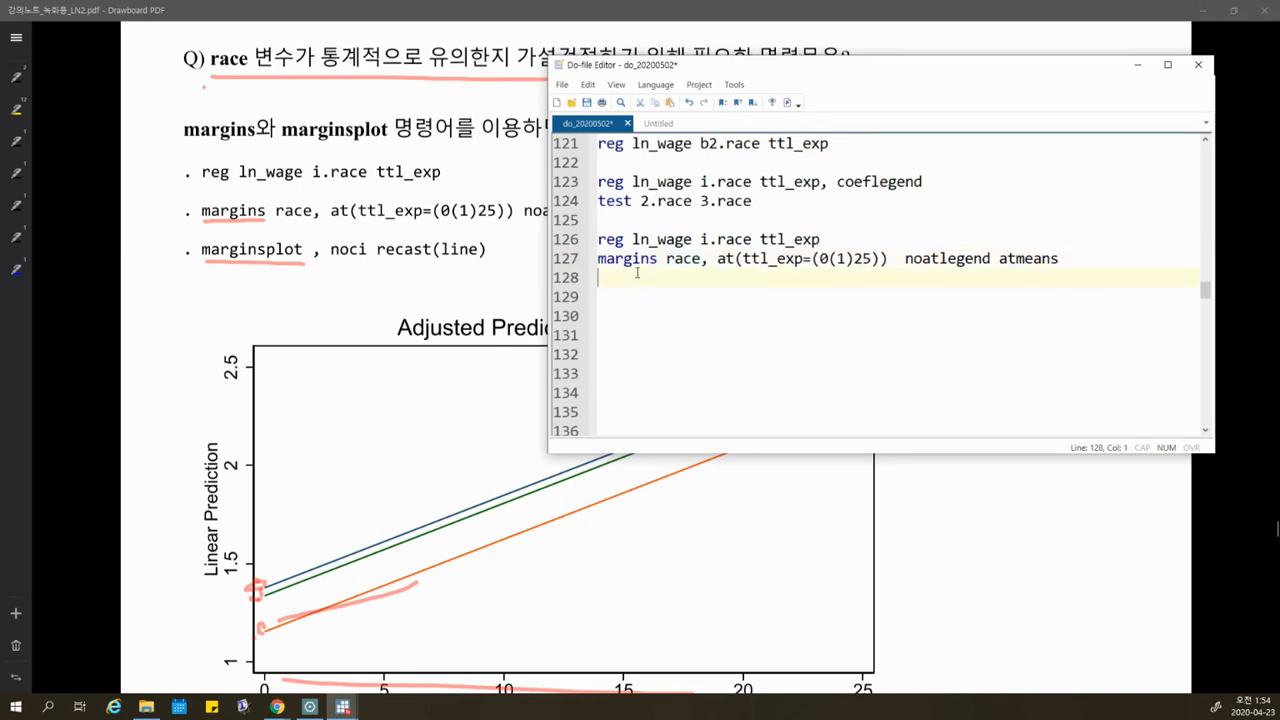
type("marginsplot")
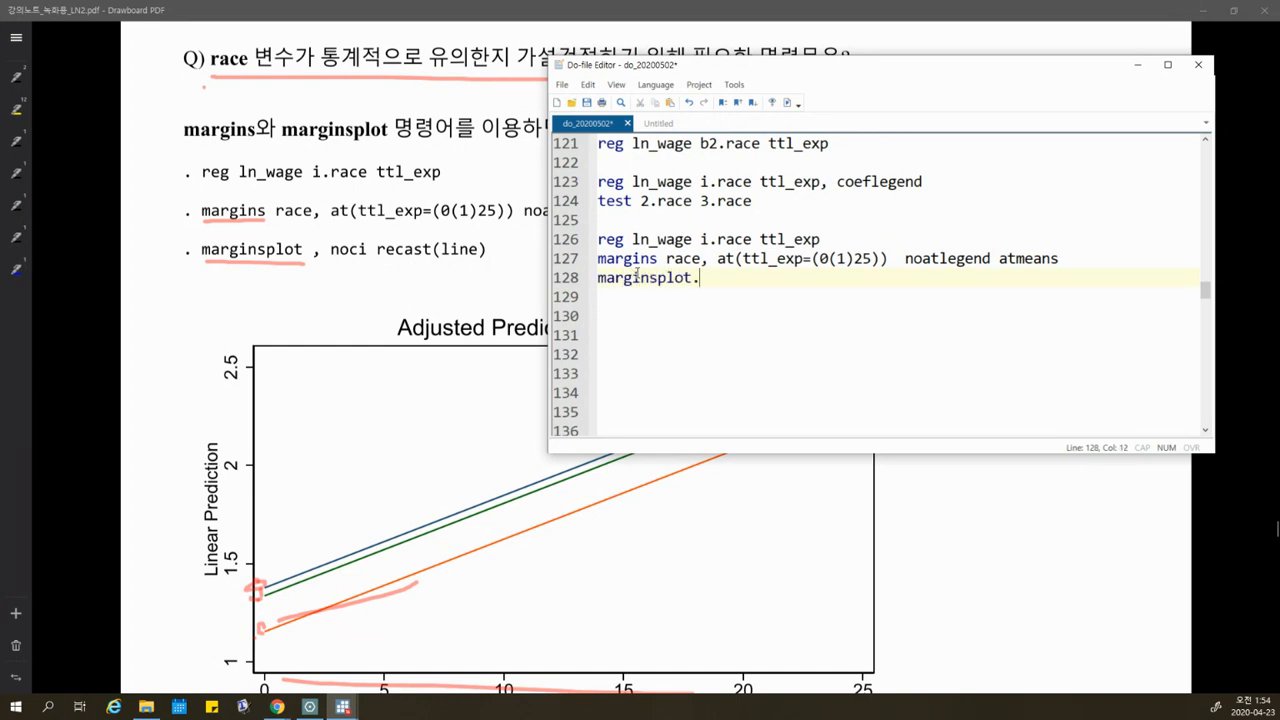
type(", noci recast(line")
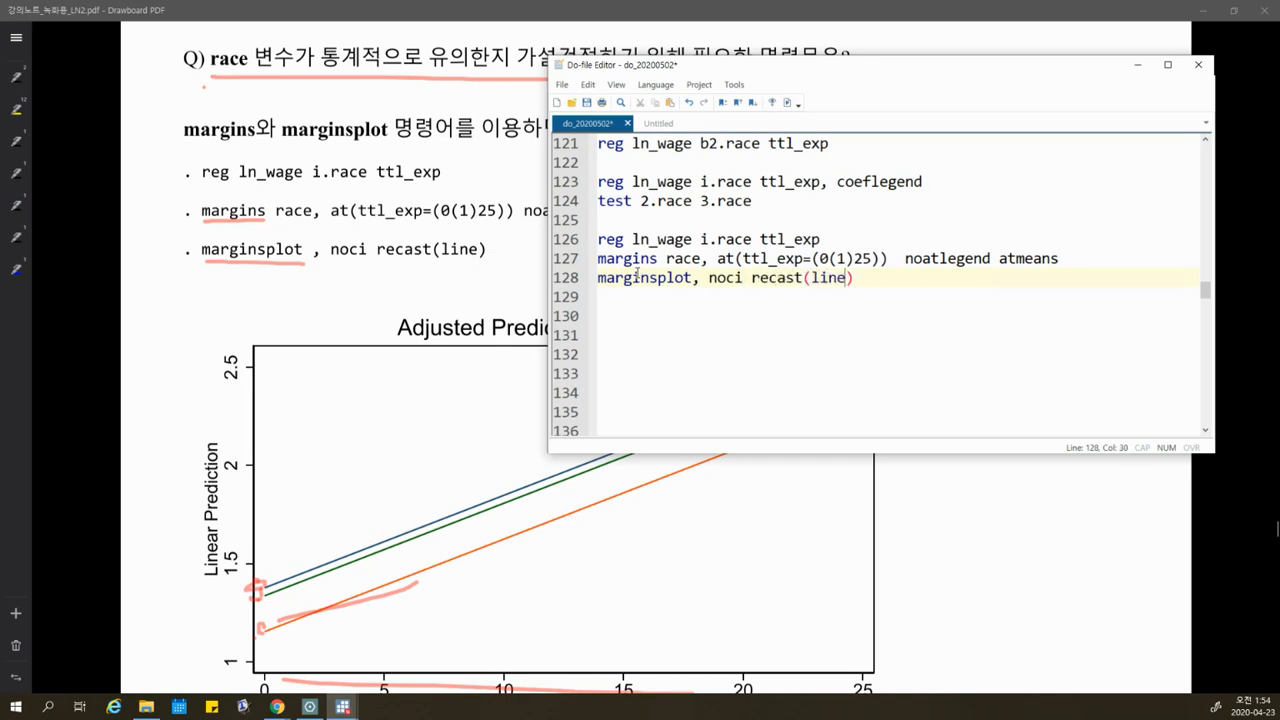
Run the regression, margins and marginsplot commands on lines 126 to 128, view the race prediction graph, and close it.
left_click_drag(598, 239, 858, 278)
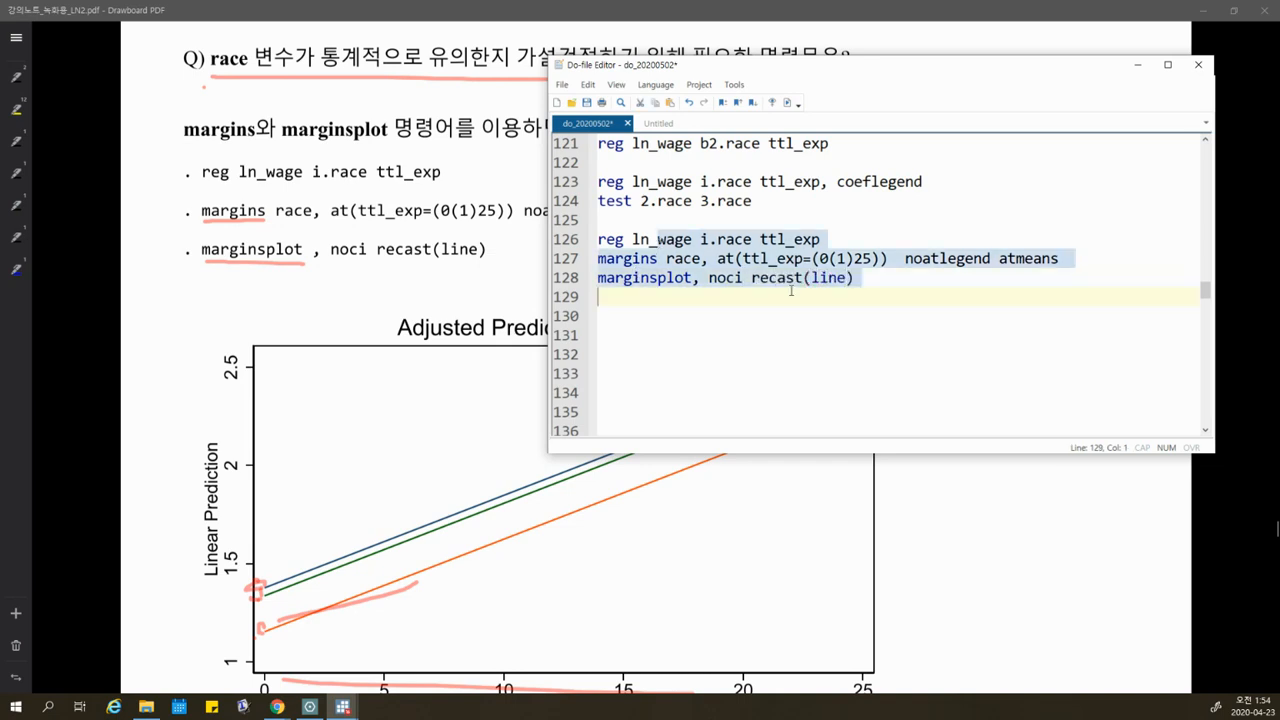
left_click(343, 707)
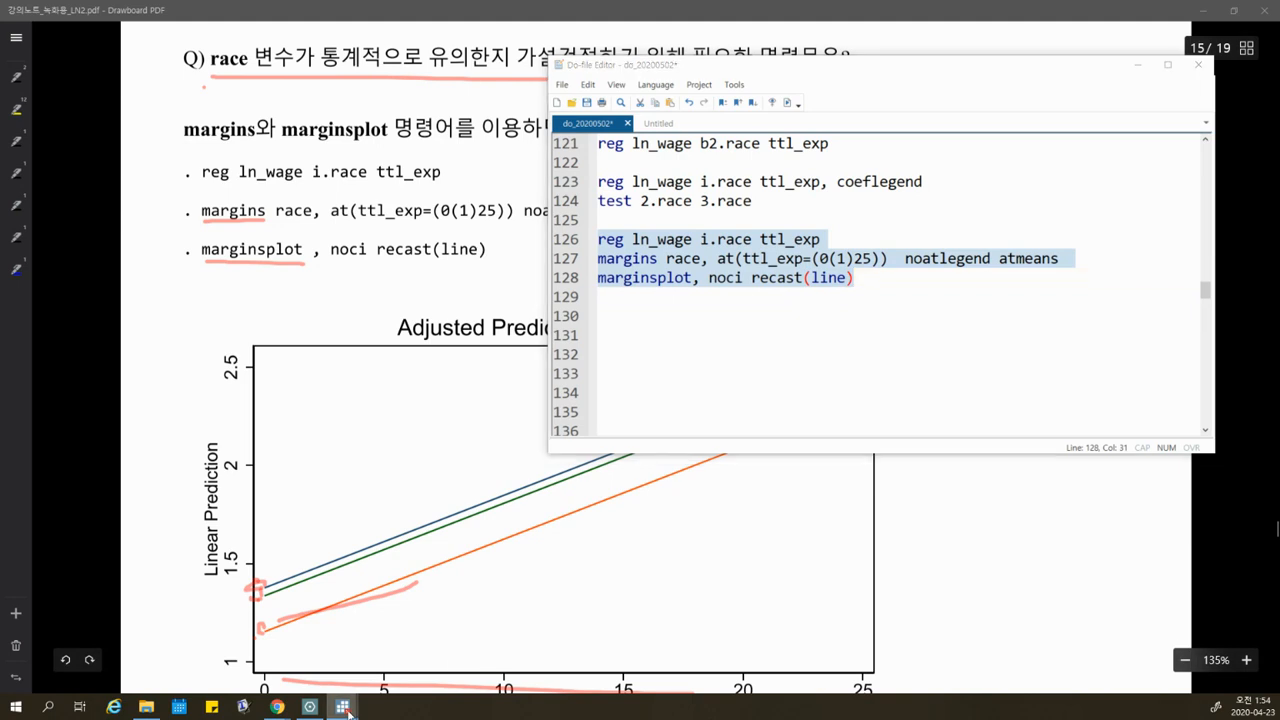
left_click(312, 655)
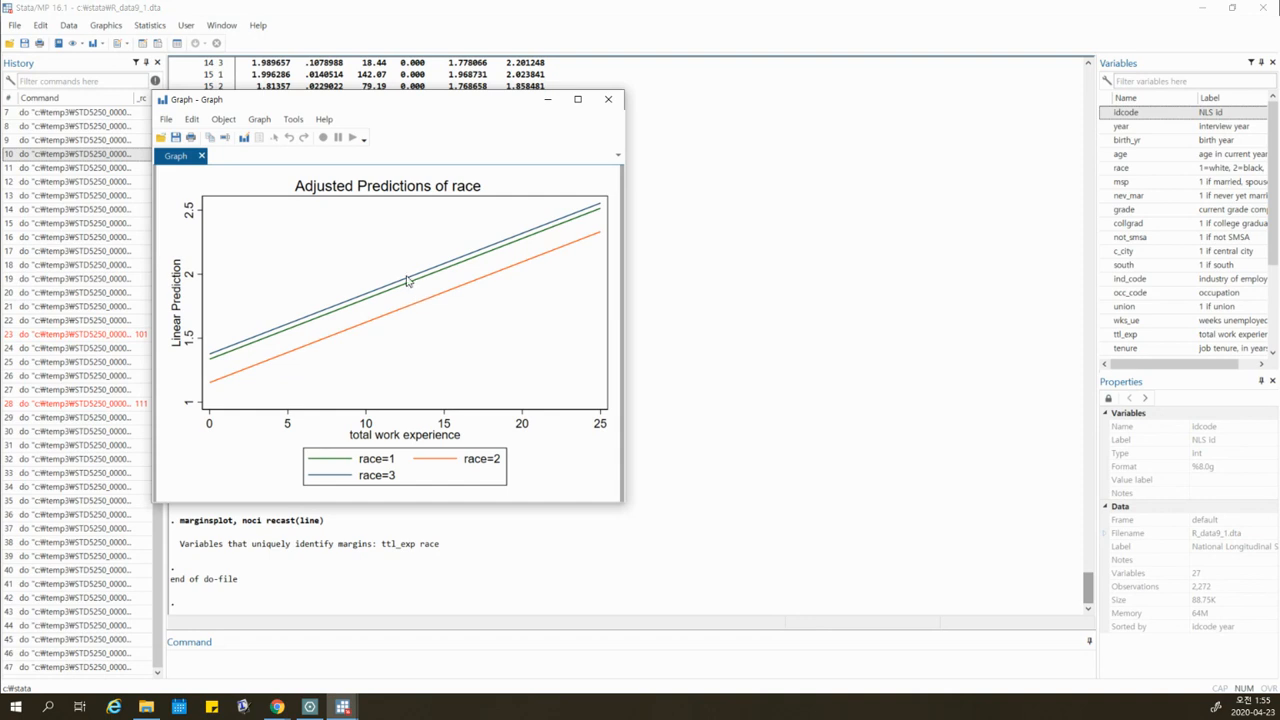
left_click(608, 99)
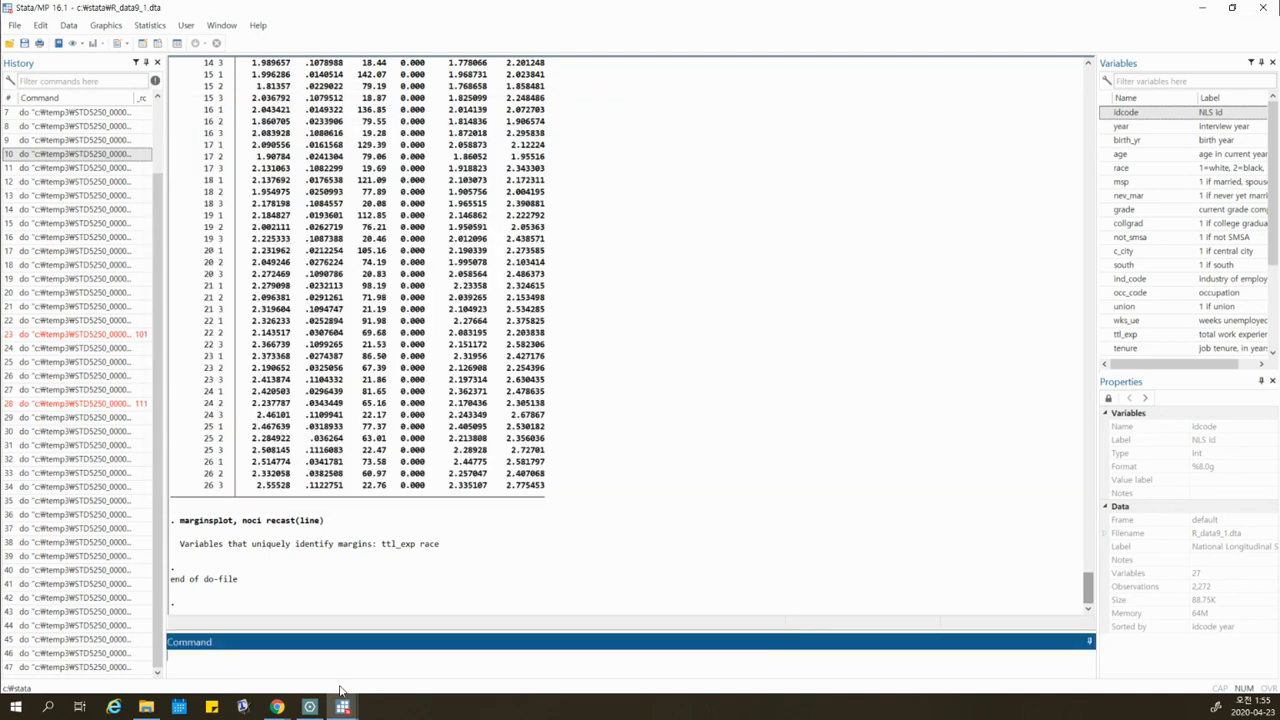
left_click(341, 705)
left_click(727, 330)
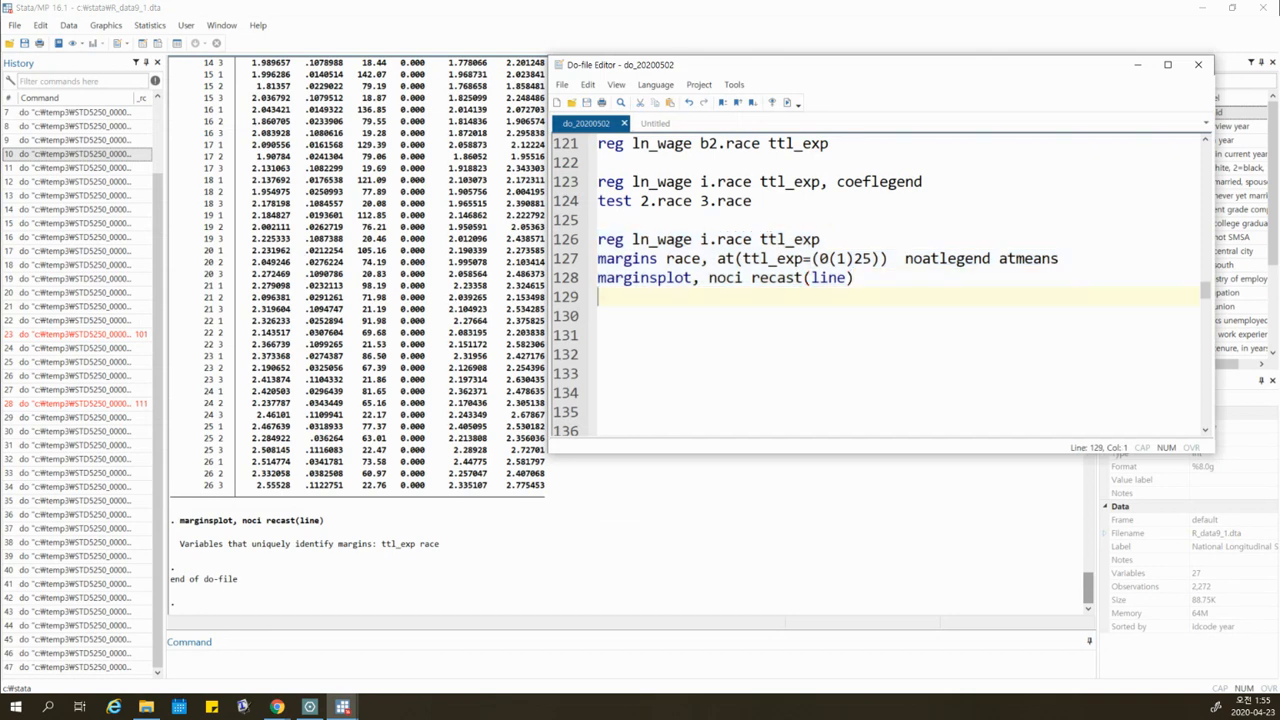
Switch to the lecture notes in Drawboard PDF and read the section on linear regression with interaction terms.
left_click(309, 706)
scroll(694, 535, "down", 1)
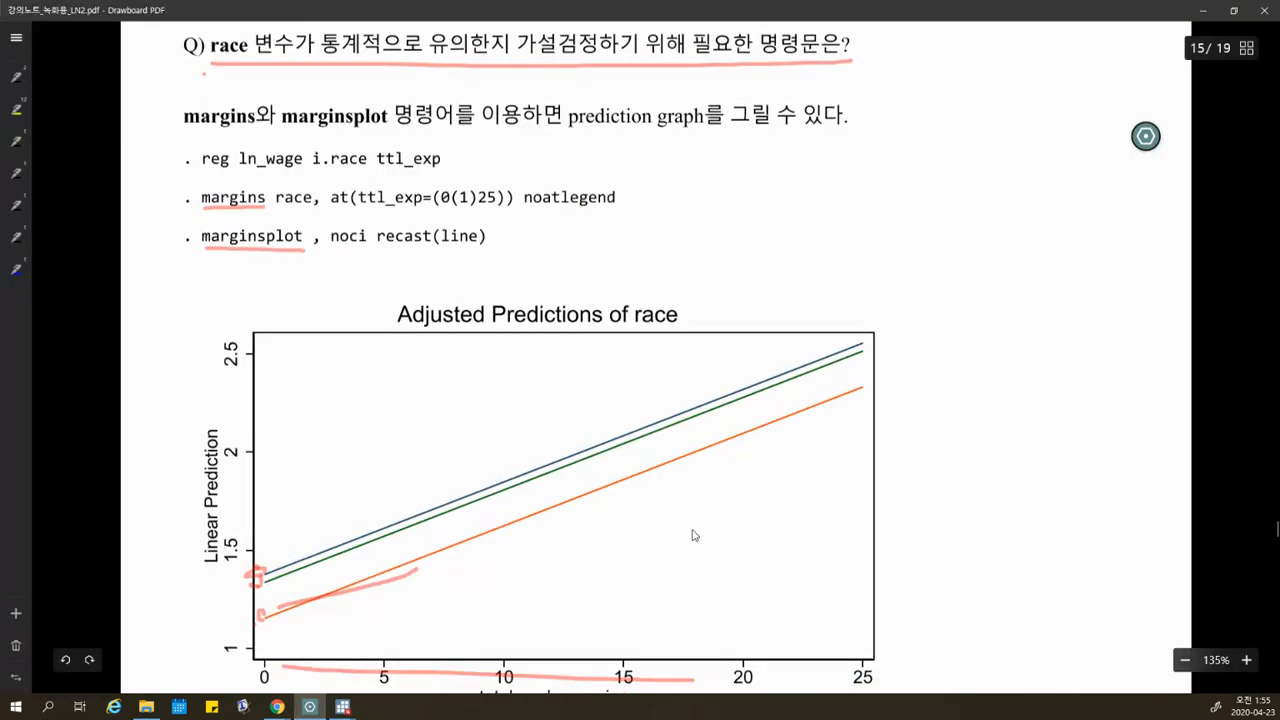
scroll(694, 535, "down", 10)
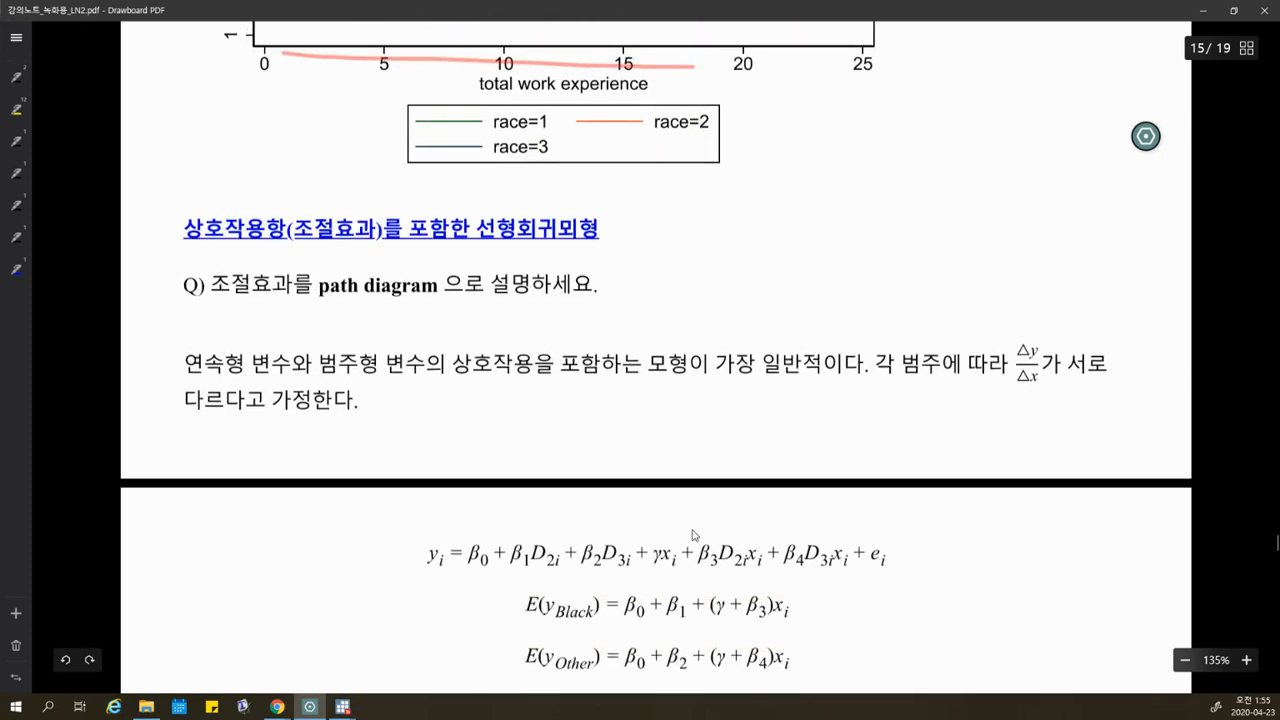
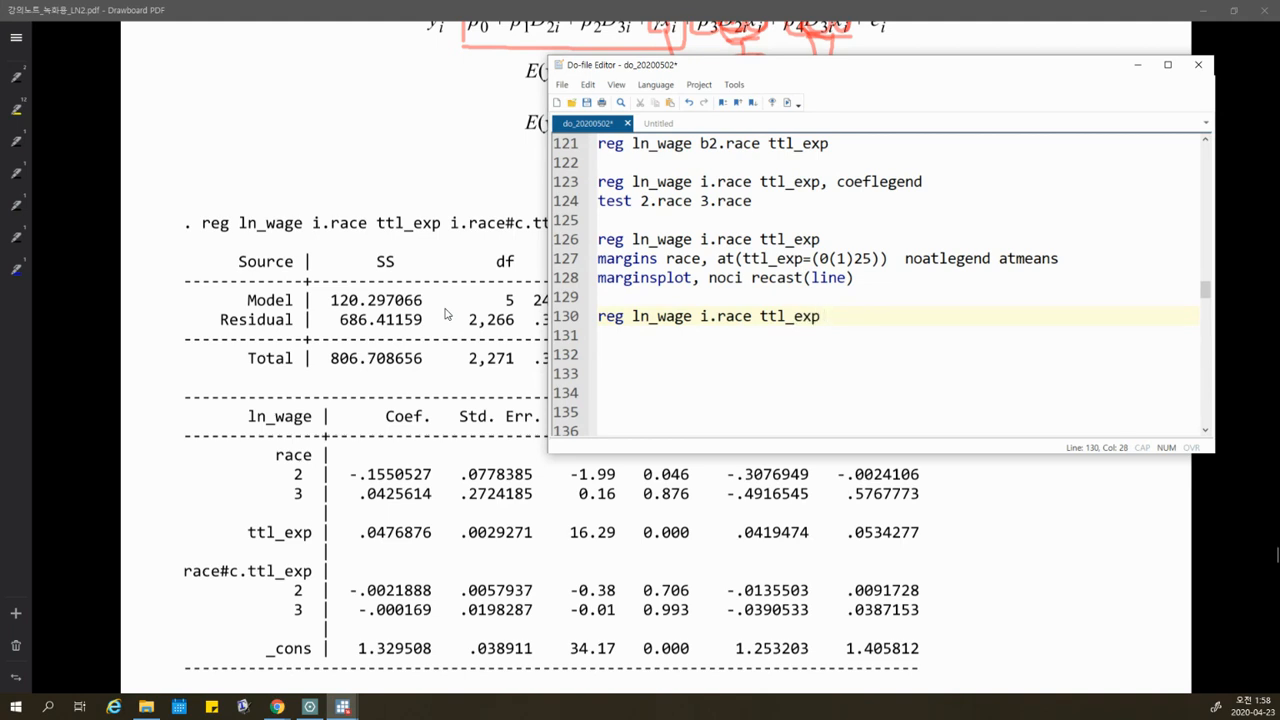
Add the interaction term "i.race#c.ttl_exp" to the line 130 regression and insert blank lines below it.
type("i")
type(".t")
key("BackSpace")
type("race#c.ttl_exp")
key("Return")
key("Return")
key("Return")
key("Return")
key("Return")
key("Return")
key("Return")
key("Return")
key("Return")
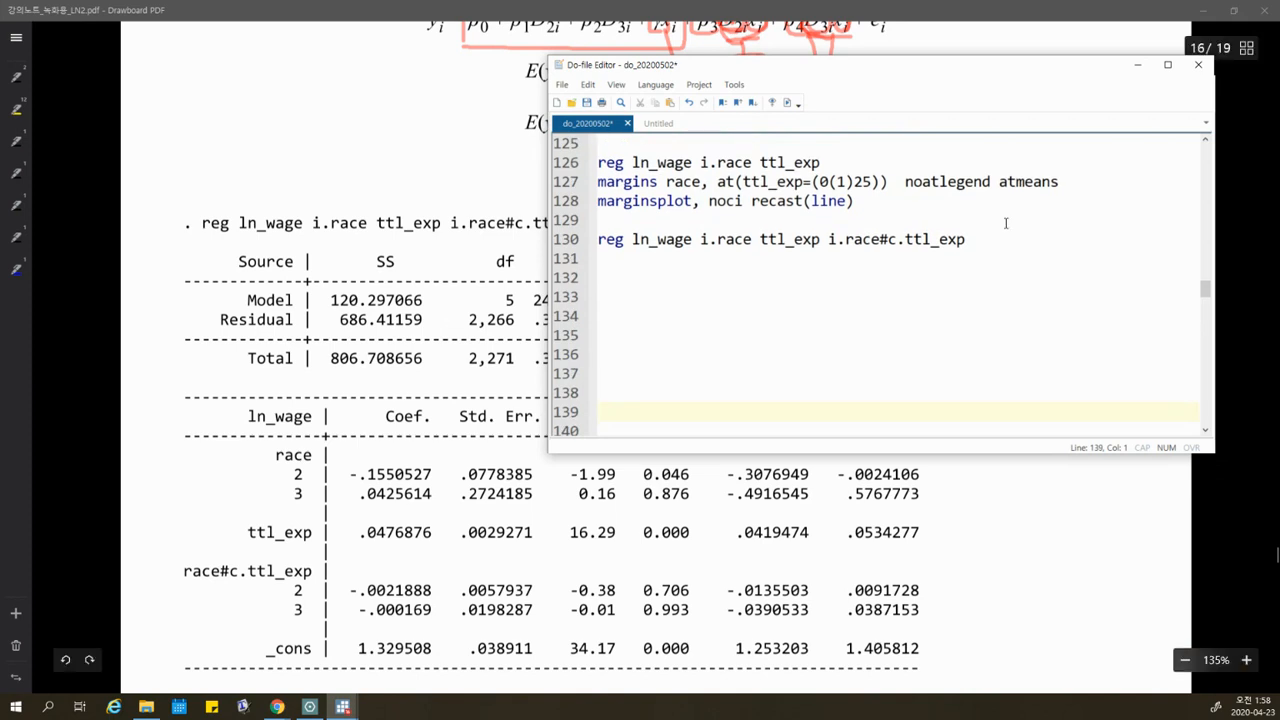
Examine the i.race, # and c.ttl_exp parts of the interaction term on line 130.
left_click_drag(846, 240, 907, 240)
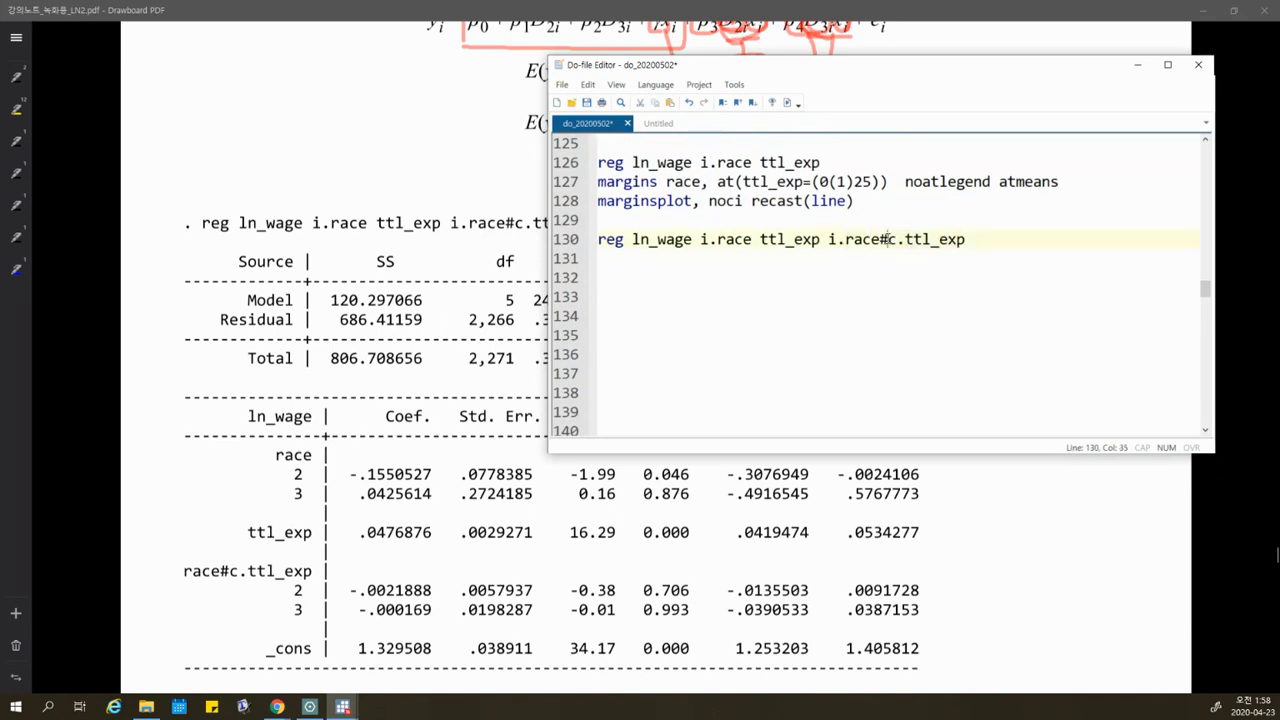
left_click(891, 241)
left_click_drag(829, 242, 880, 243)
left_click(845, 242)
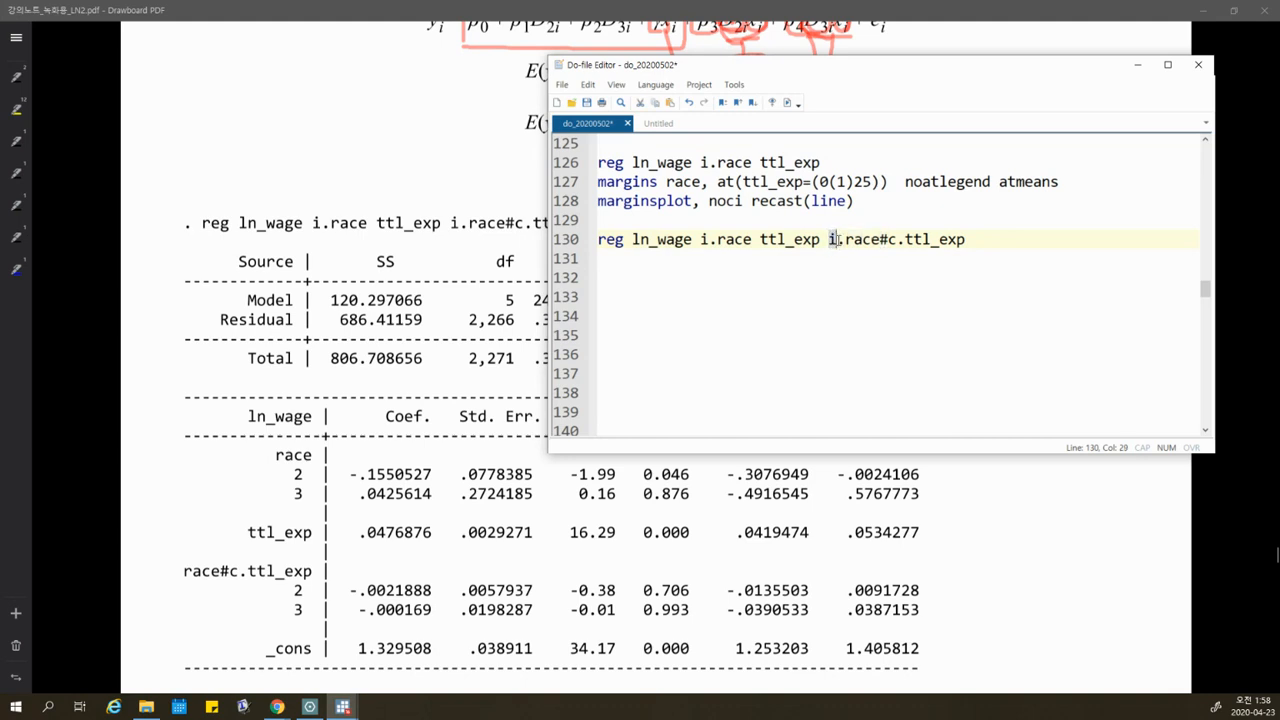
double_click(907, 242)
left_click(889, 240)
left_click_drag(891, 242, 932, 240)
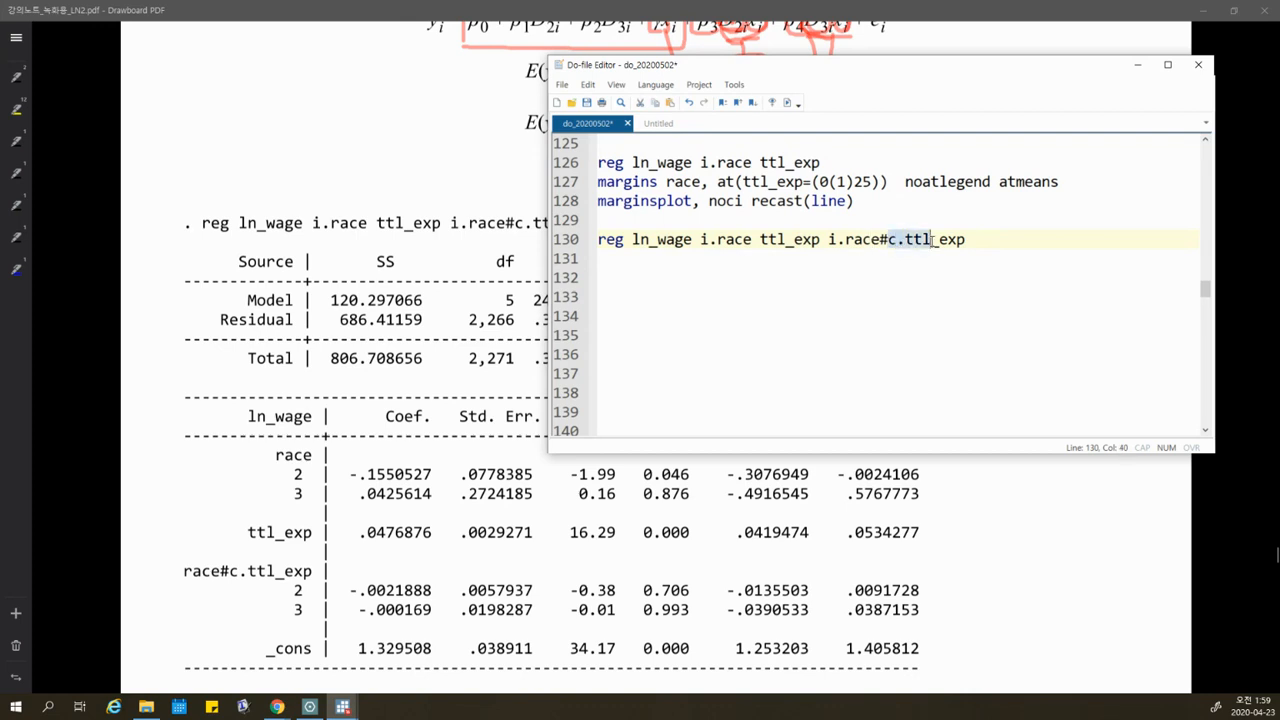
left_click_drag(836, 242, 880, 242)
left_click(877, 239)
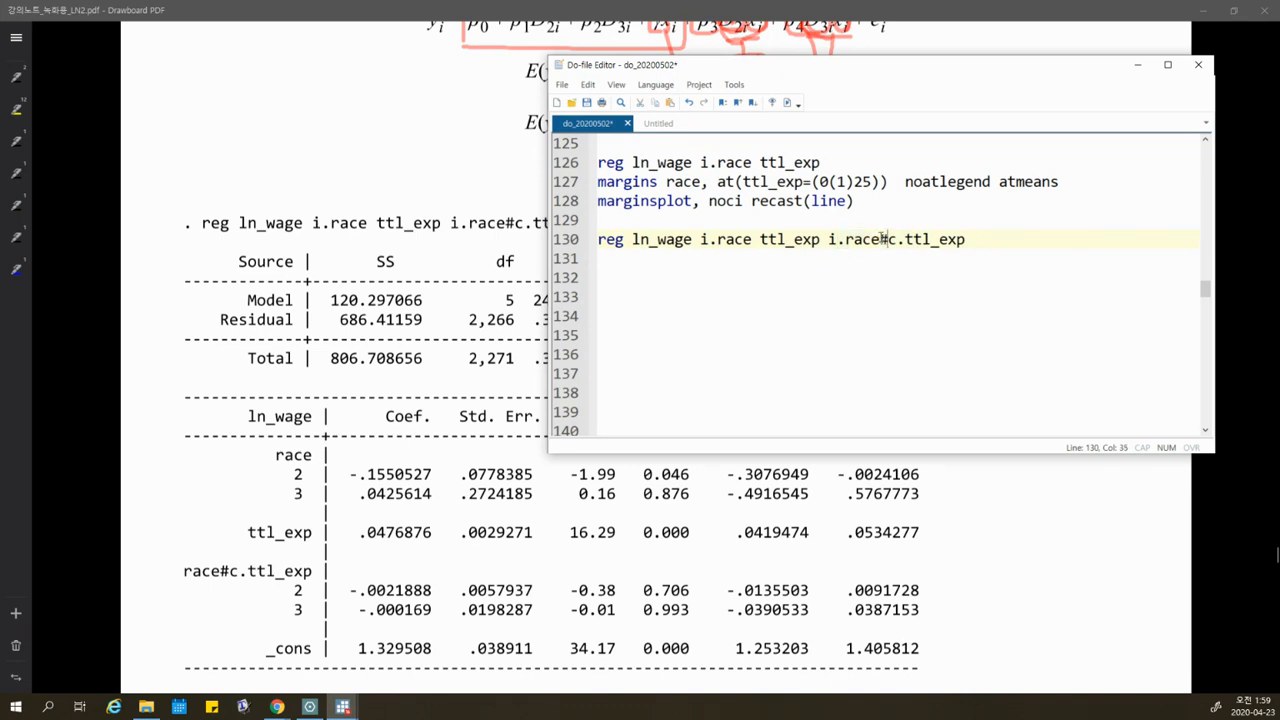
left_click_drag(877, 239, 845, 240)
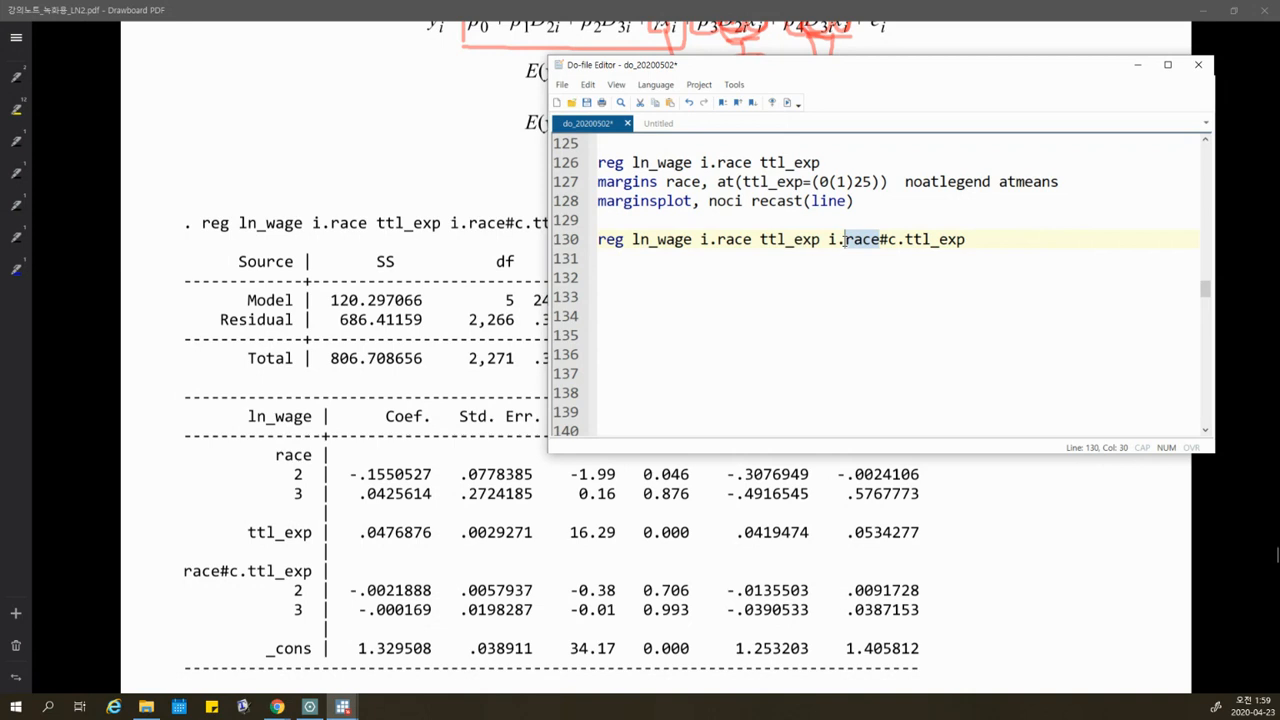
left_click_drag(888, 240, 972, 245)
left_click(909, 248)
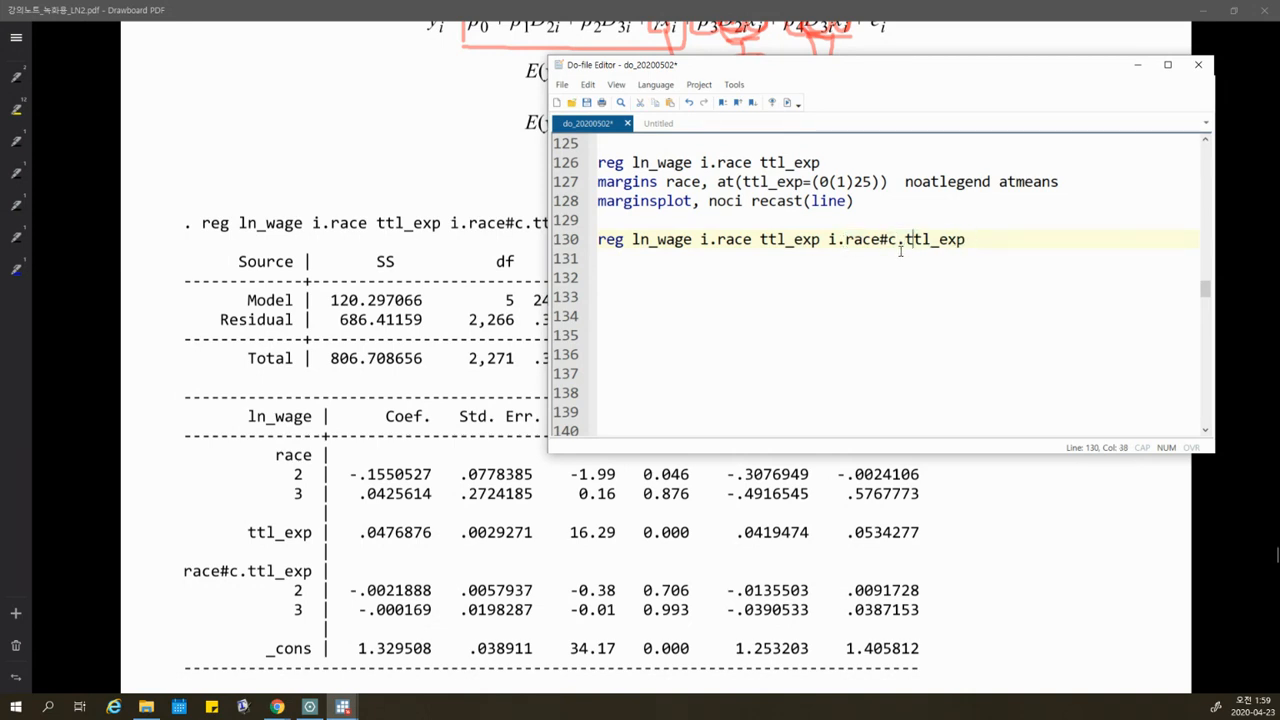
Underline the dummy-by-x interaction terms in the regression equation of the Drawboard PDF lecture notes.
left_click(389, 336)
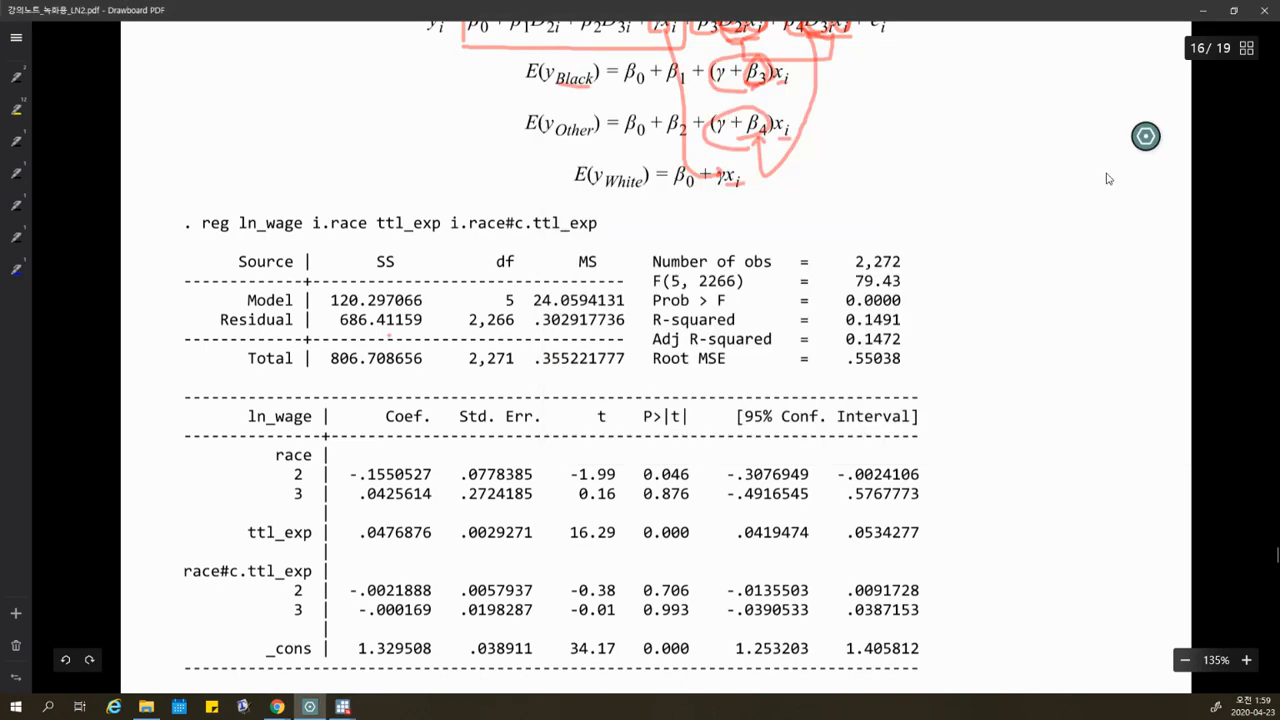
scroll(1123, 191, "up", 1)
mouse_move(728, 62)
left_mouse_down()
mouse_move(764, 38)
mouse_move(846, 62)
left_mouse_up()
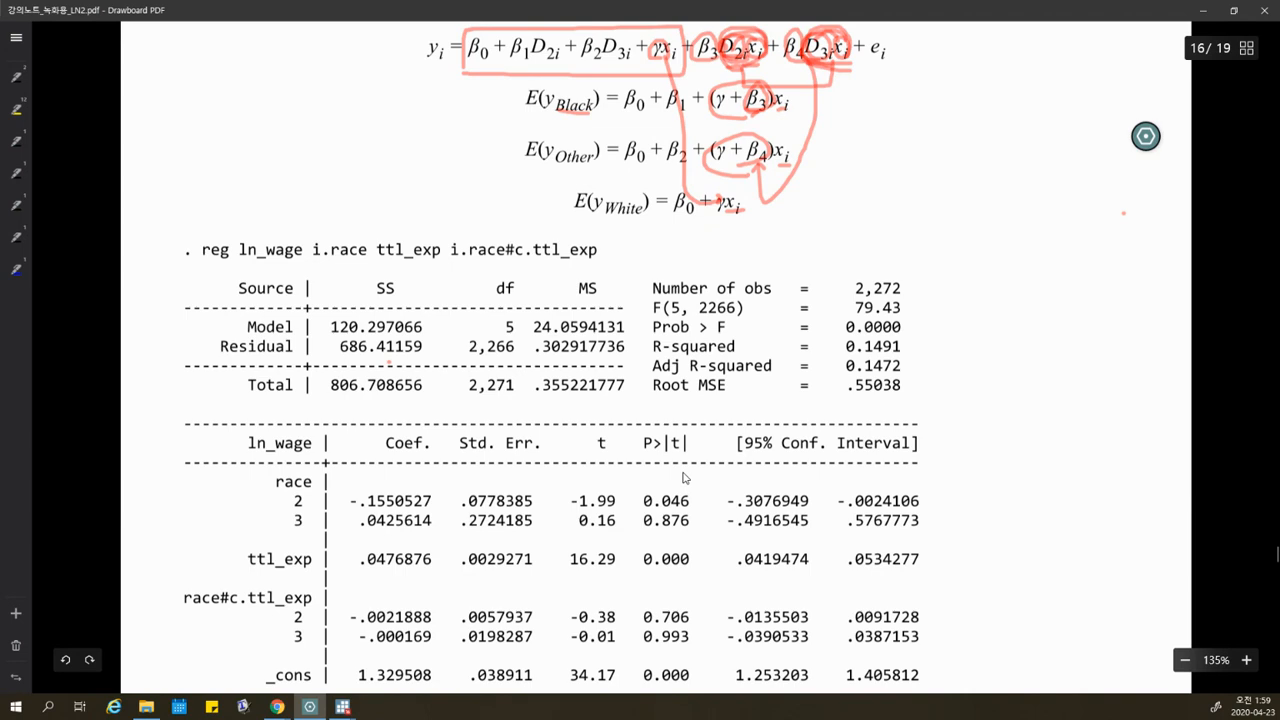
Switch back to Stata, run the line 130 interaction regression from the do-file, and show its output.
left_click(397, 679)
left_click_drag(708, 240, 777, 240)
left_click(791, 104)
left_click(343, 707)
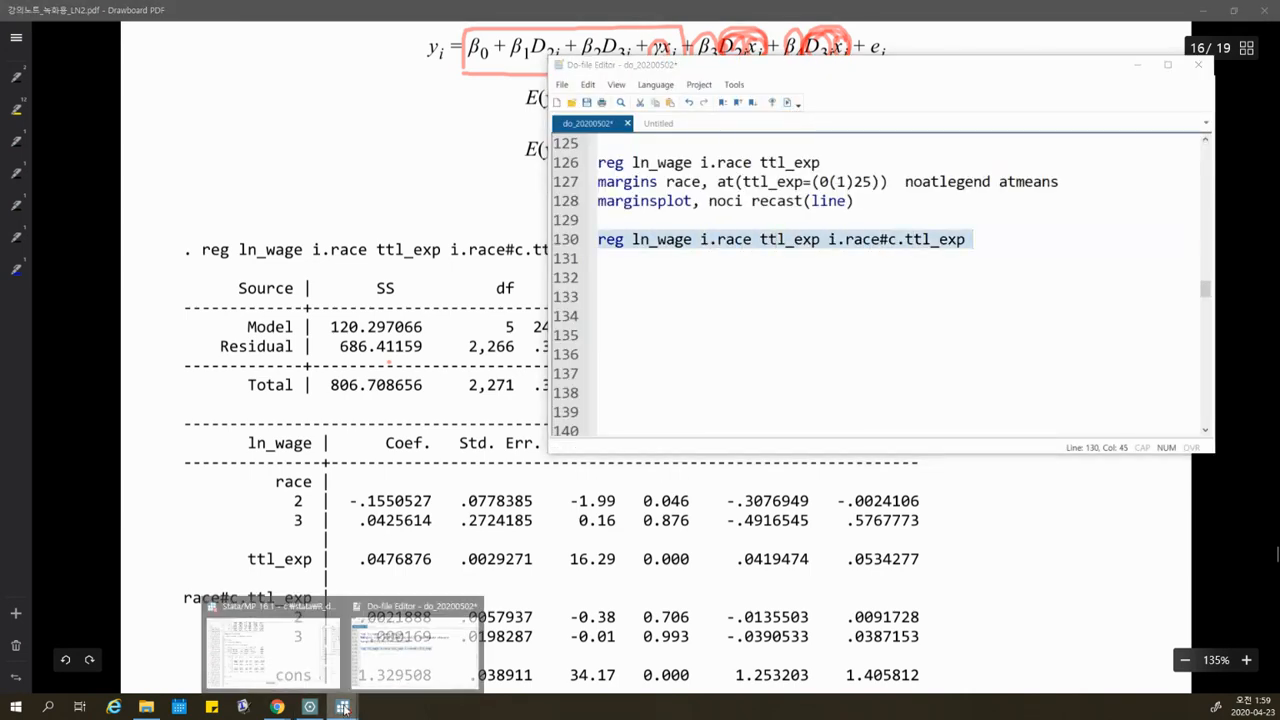
left_click(272, 650)
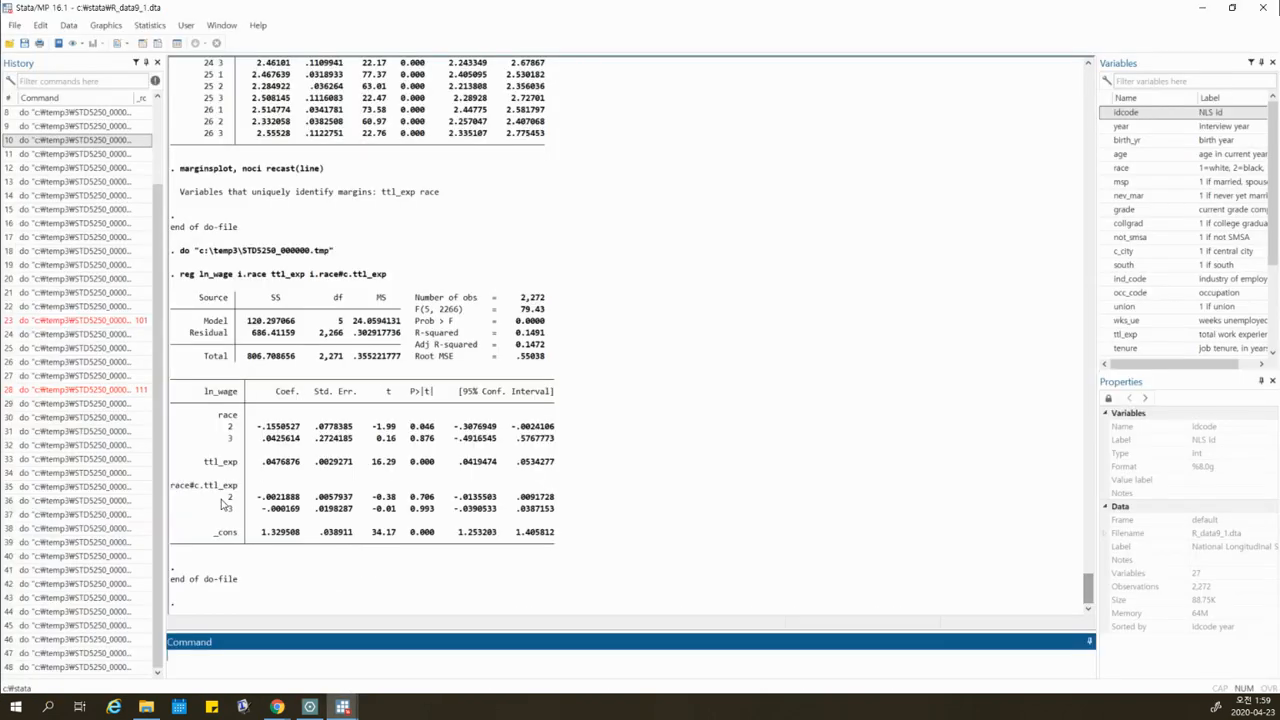
Examine the race#c.ttl_exp rows and their p-values in the regression output.
left_click_drag(224, 505, 172, 487)
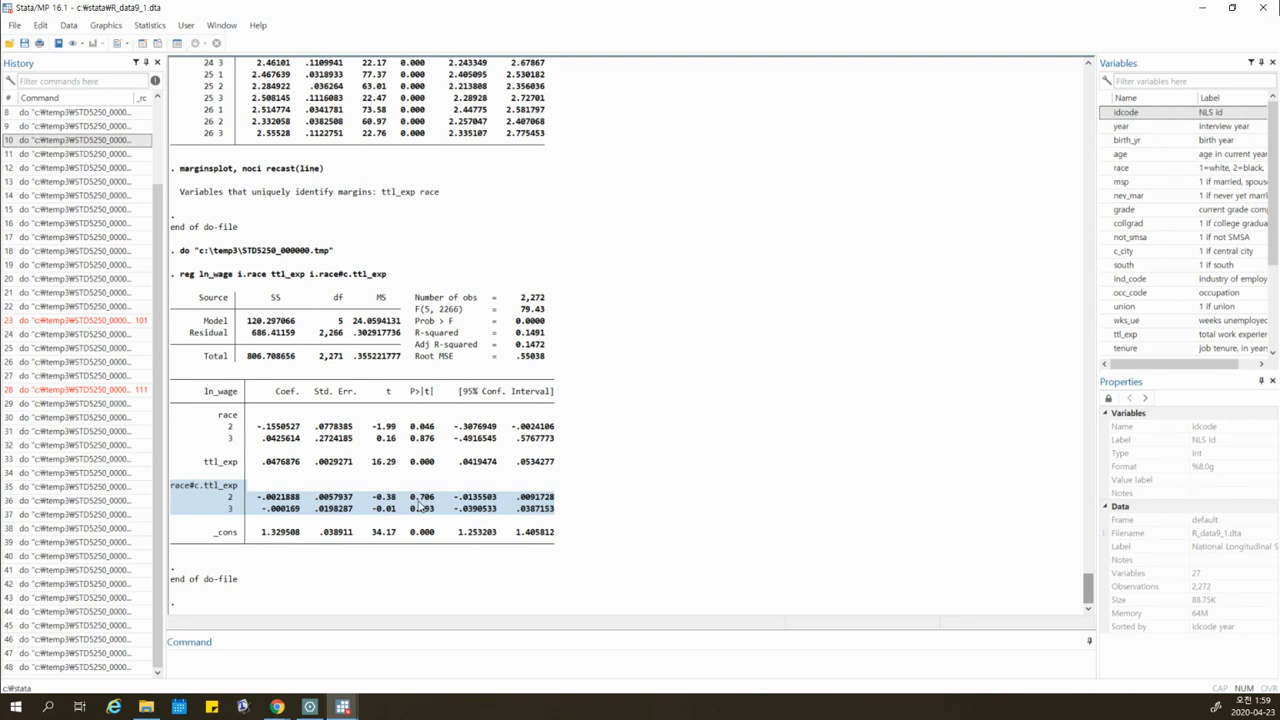
left_click_drag(411, 508, 442, 511)
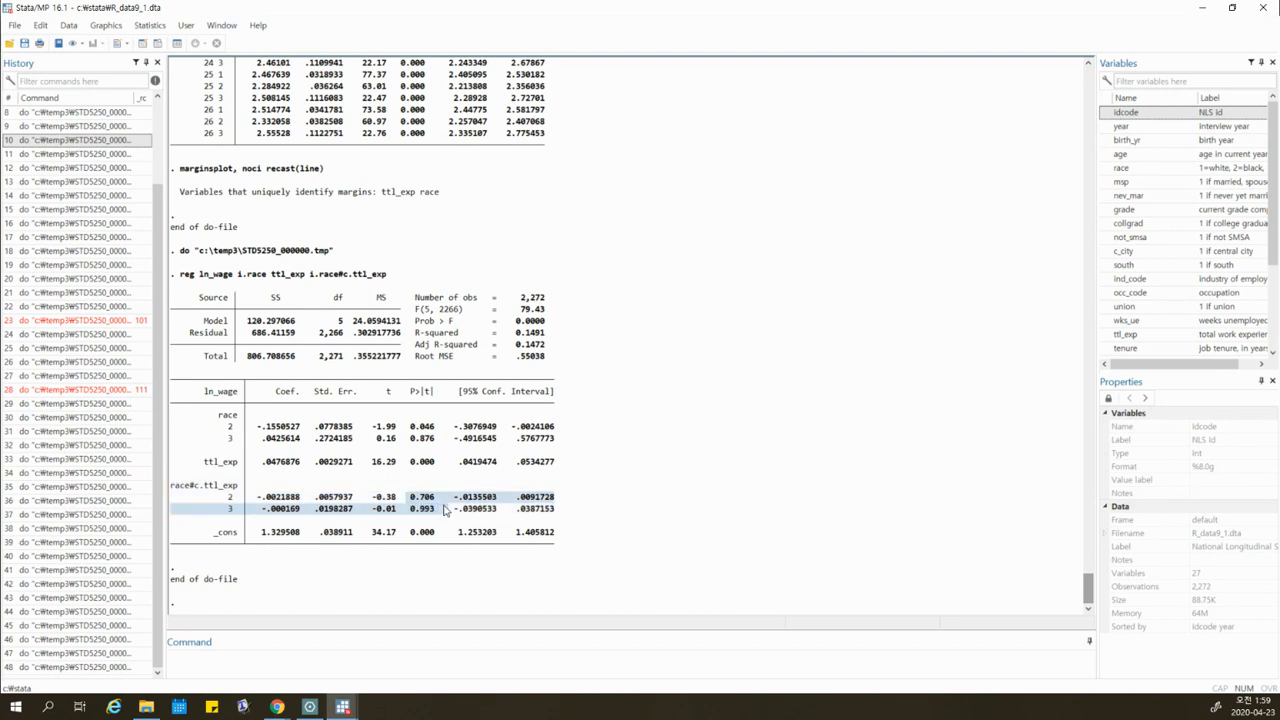
left_click(441, 512)
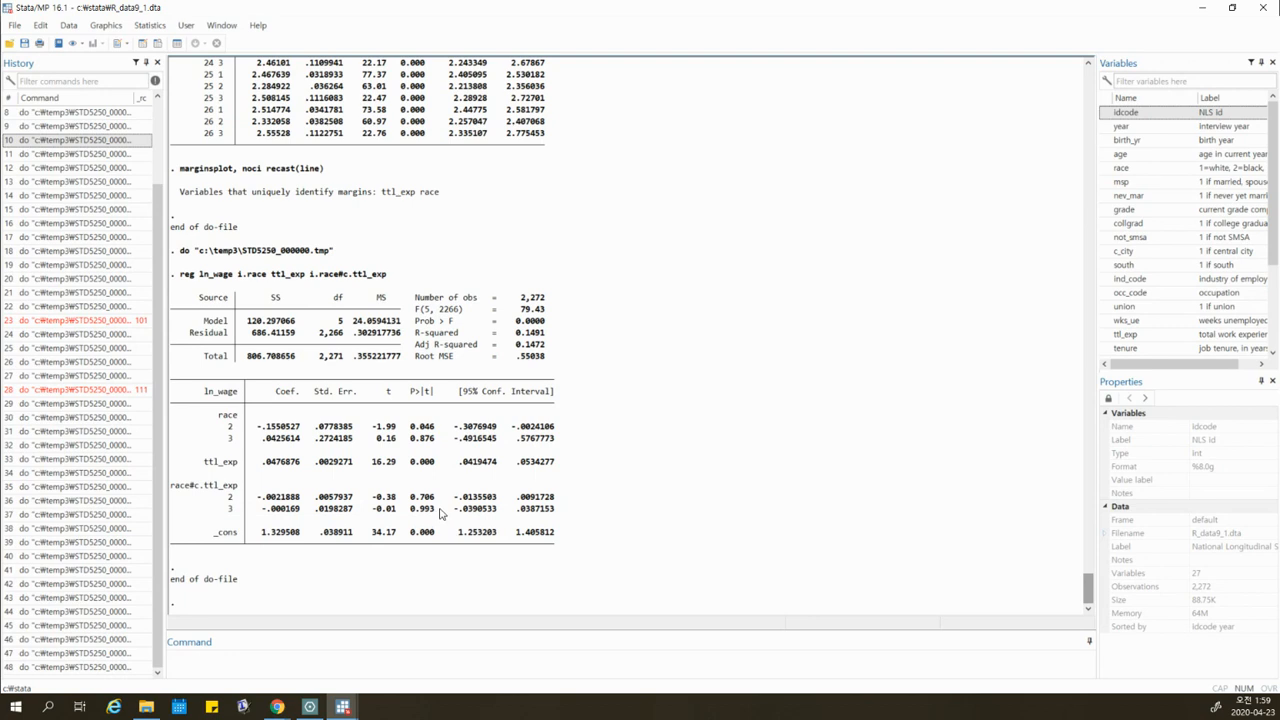
Save the do-file and check the race 2 interaction coefficient in the regression output.
left_click(346, 708)
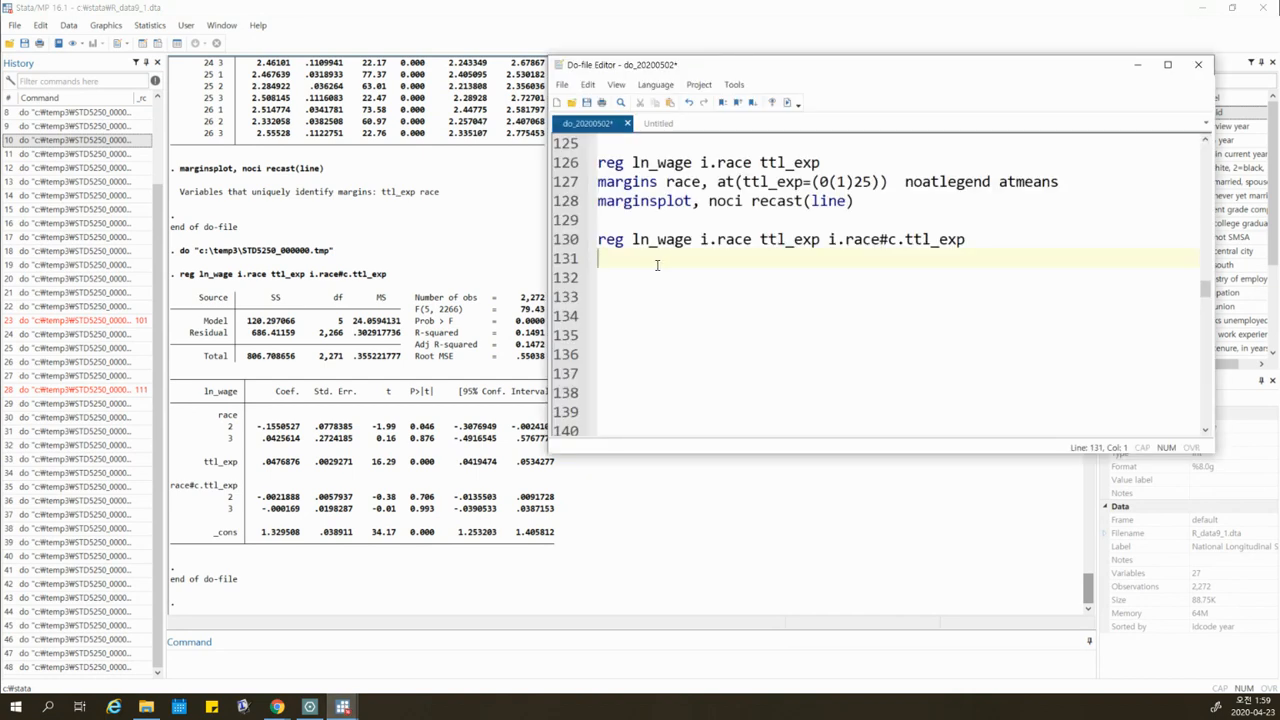
left_click(586, 102)
left_click_drag(262, 500, 307, 499)
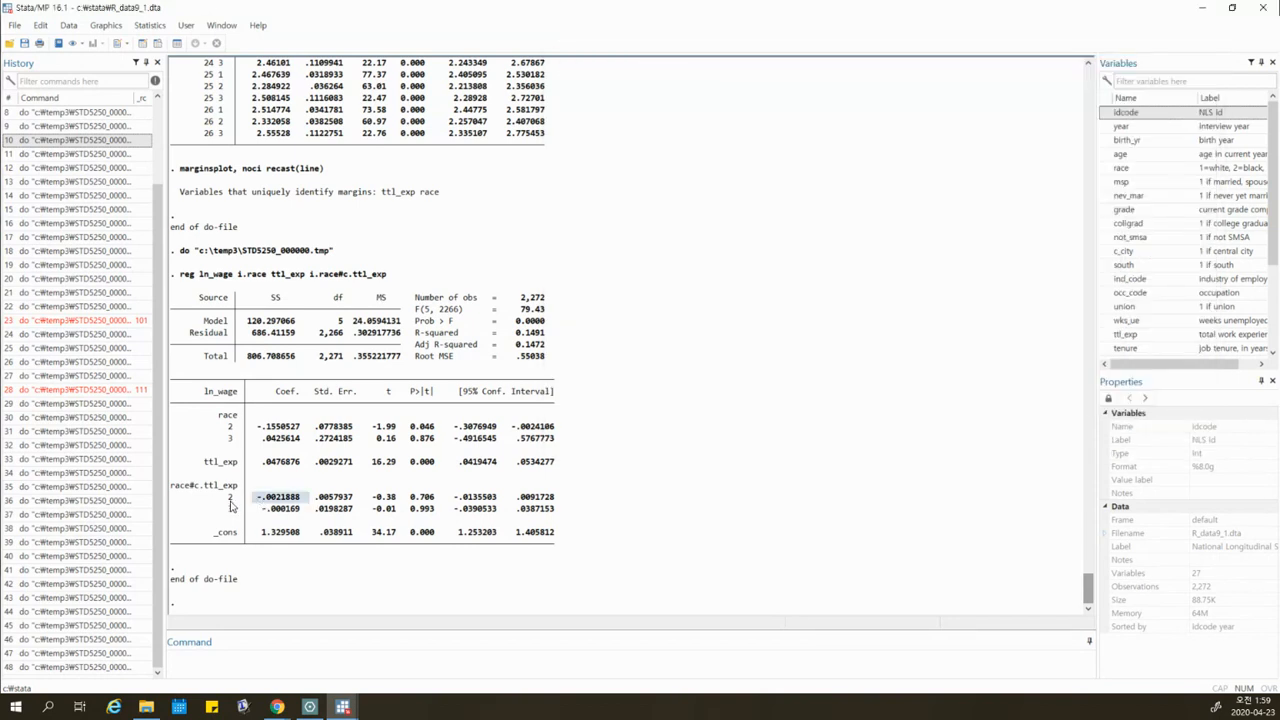
left_click(342, 707)
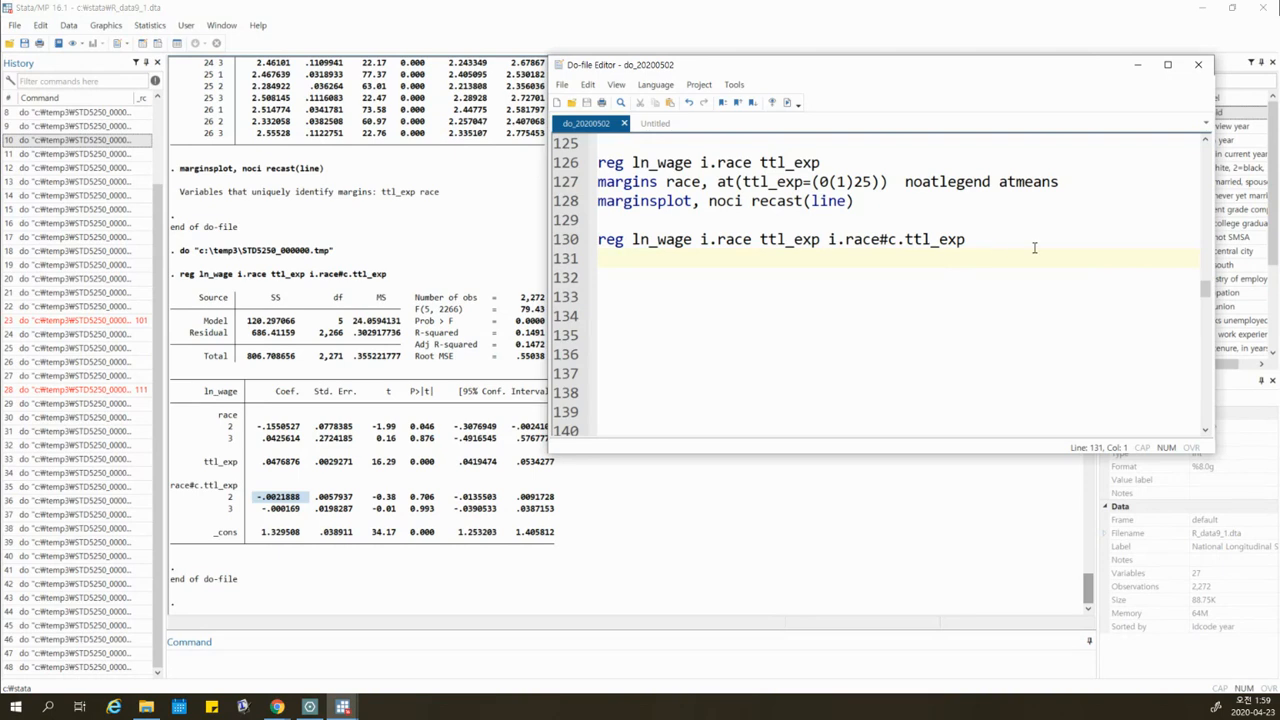
Review the coeflegend option on line 123 alongside the interaction regression on line 130.
scroll(1203, 288, "up", 1)
left_click_drag(828, 164, 897, 165)
left_click(905, 167)
left_click(976, 298)
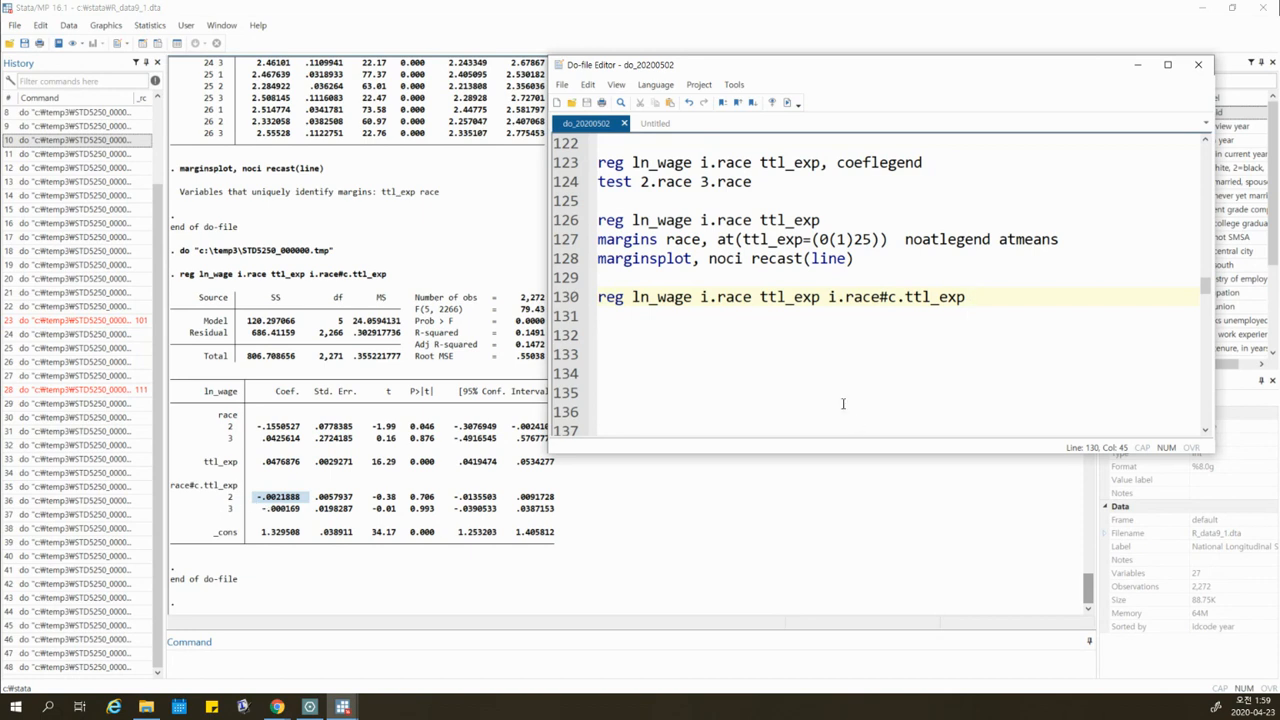
Copy the line 130 regression to line 131 and shorten it to "reg ln_wage i.race##c.ttl_exp".
left_click(674, 320)
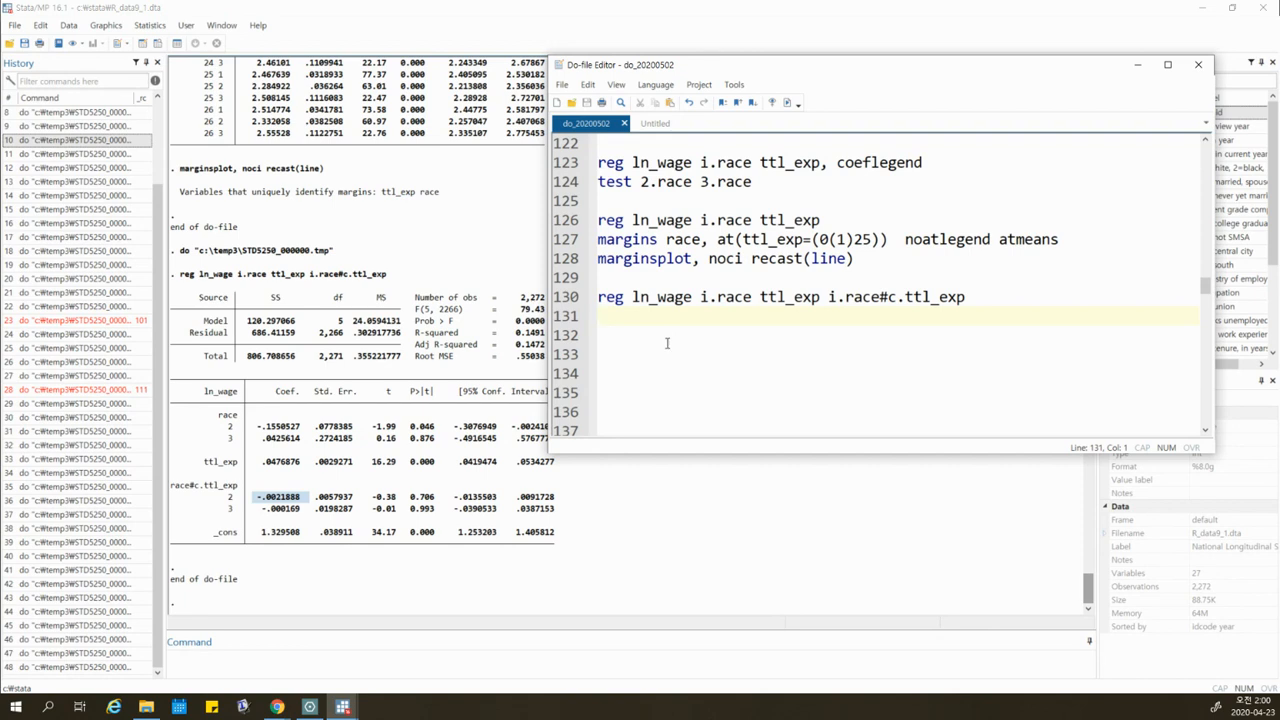
left_click_drag(966, 297, 596, 298)
key("ctrl+c")
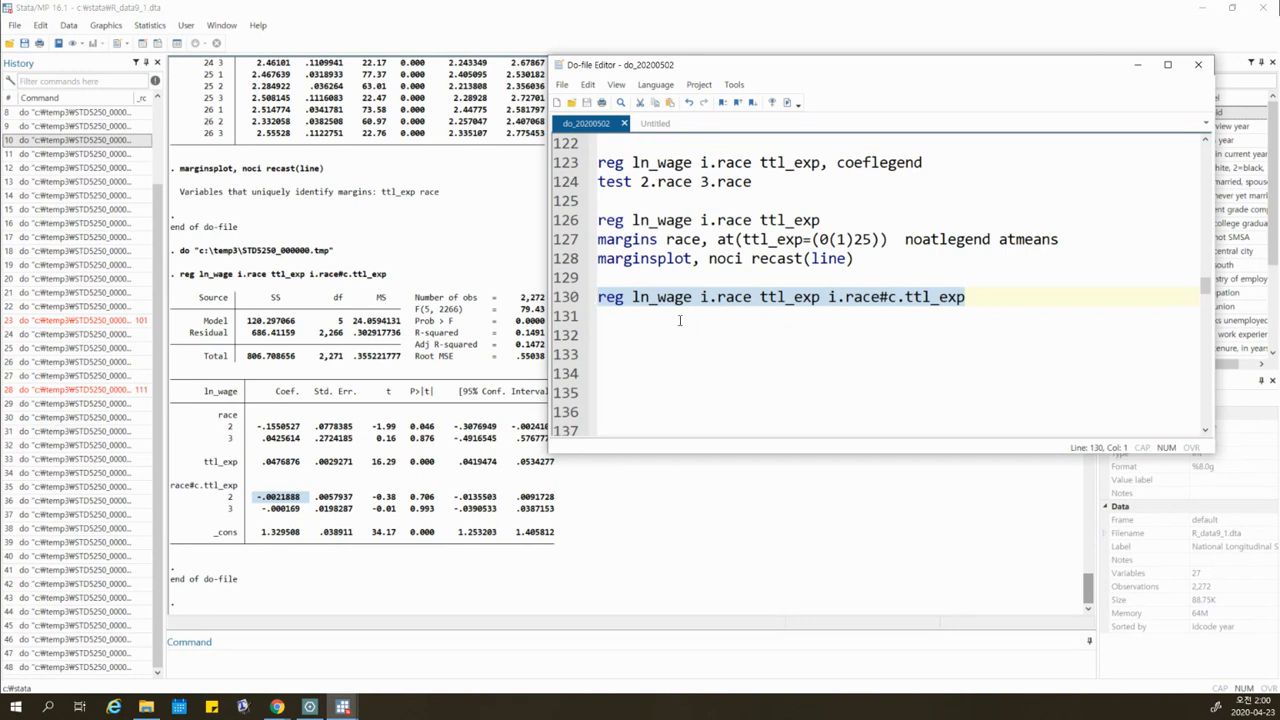
left_click(662, 318)
key("ctrl+v")
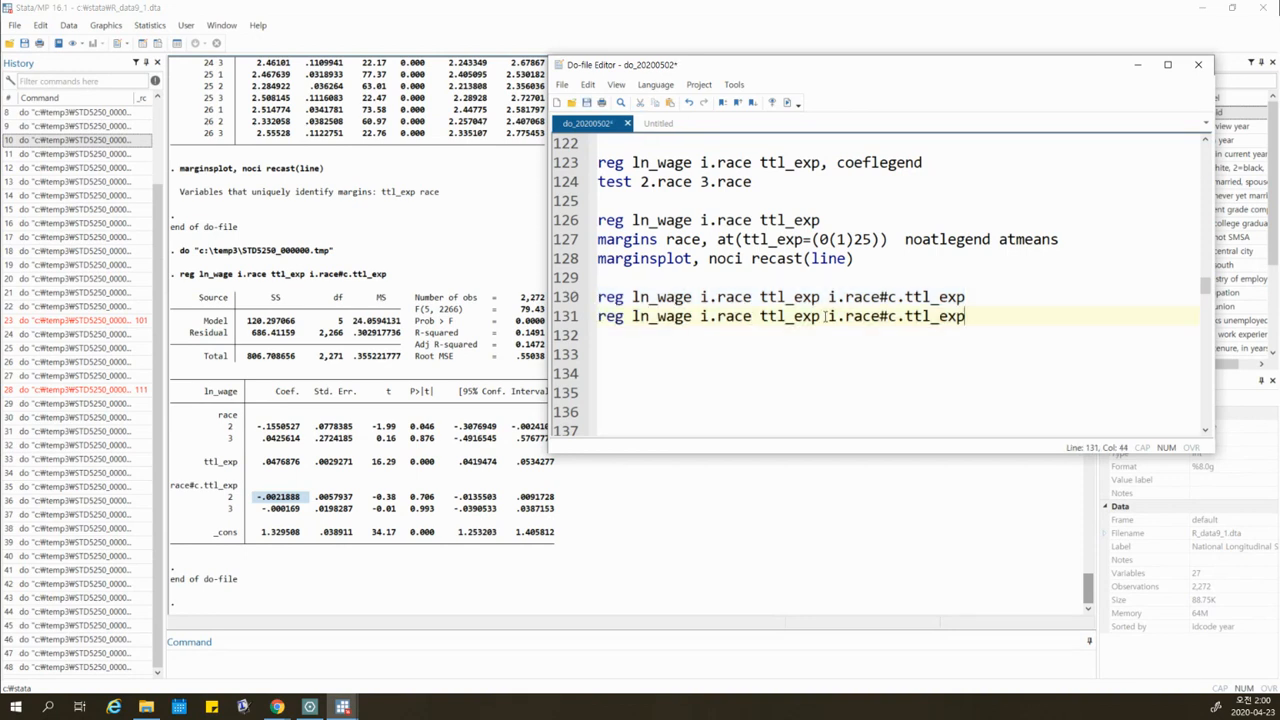
left_click_drag(828, 316, 700, 316)
key("Delete")
key("Delete")
type("i")
left_click(751, 316)
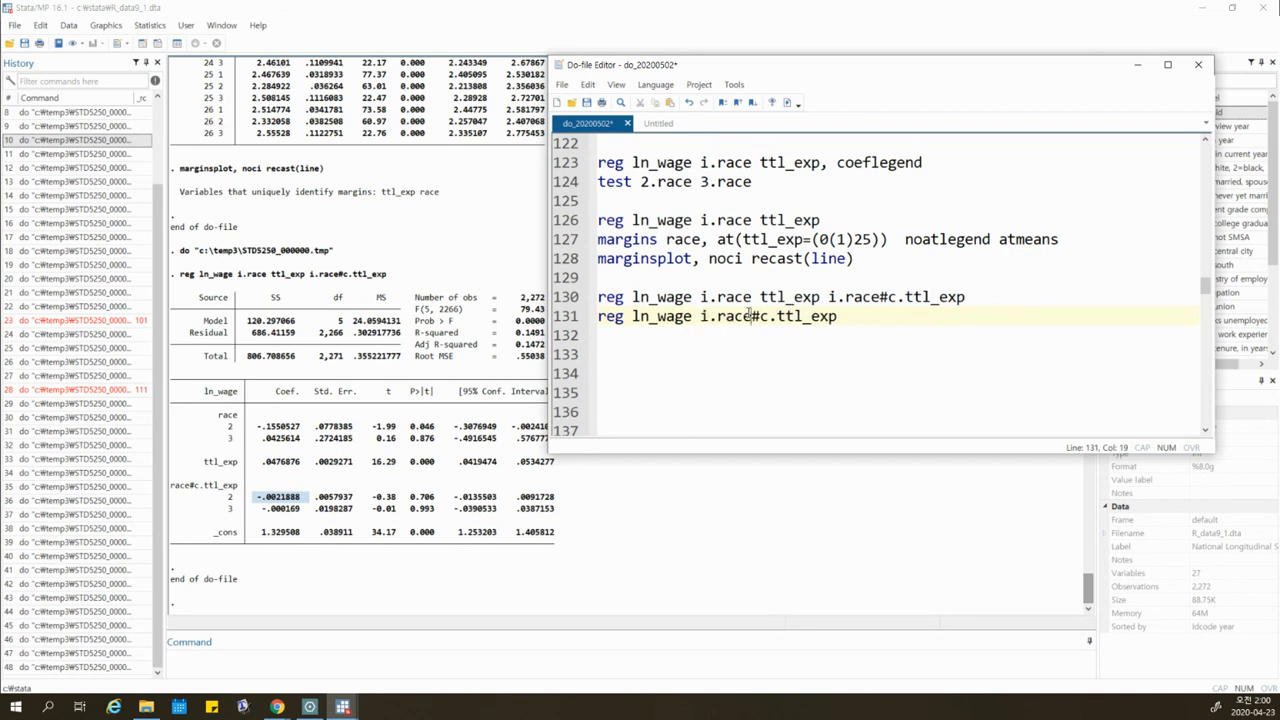
type("#")
Run the line 131 regression with the ## operator and compare its terms with those on line 130.
left_click_drag(828, 297, 862, 297)
left_click_drag(751, 316, 840, 316)
left_click_drag(727, 316, 648, 316)
left_click(788, 103)
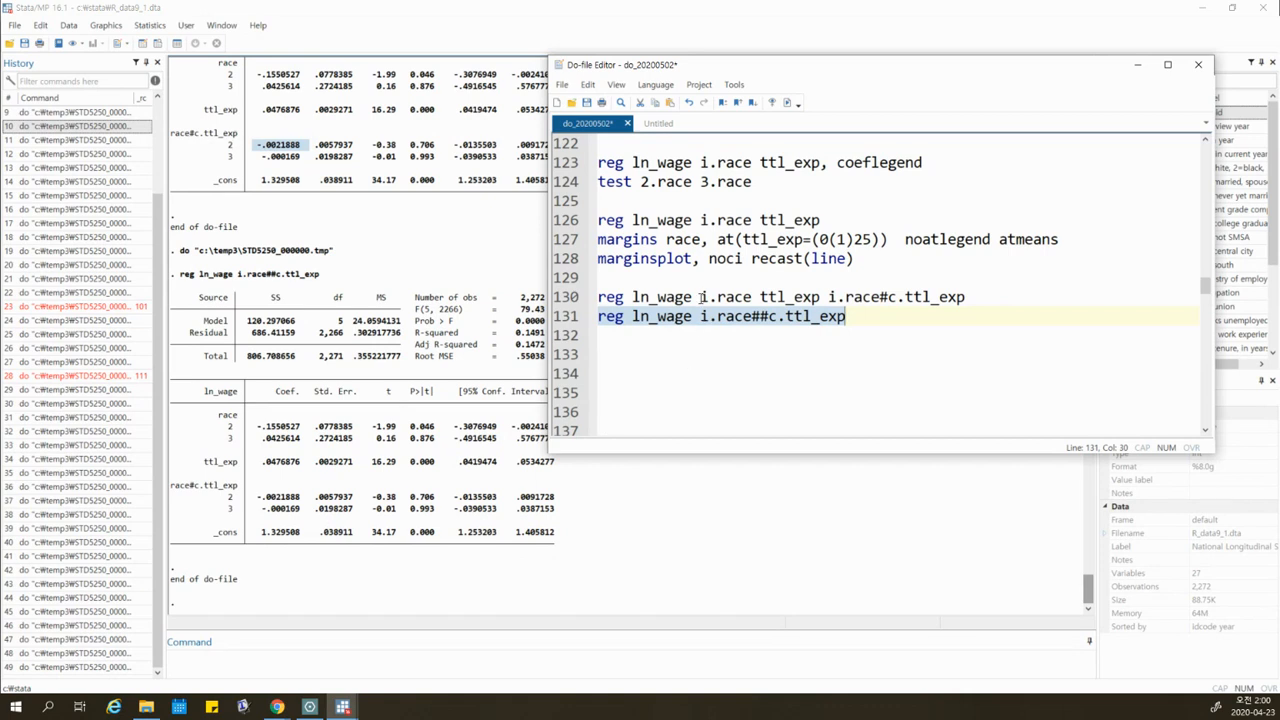
left_click_drag(701, 297, 820, 297)
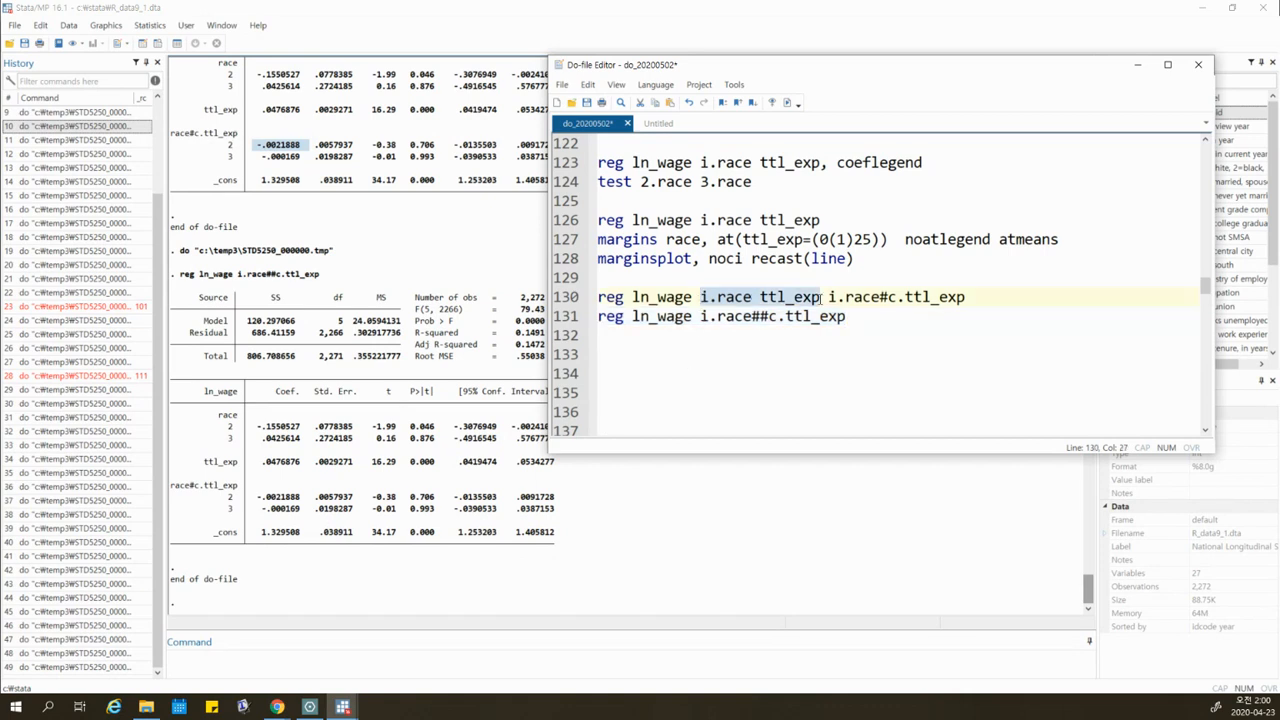
left_click(689, 343)
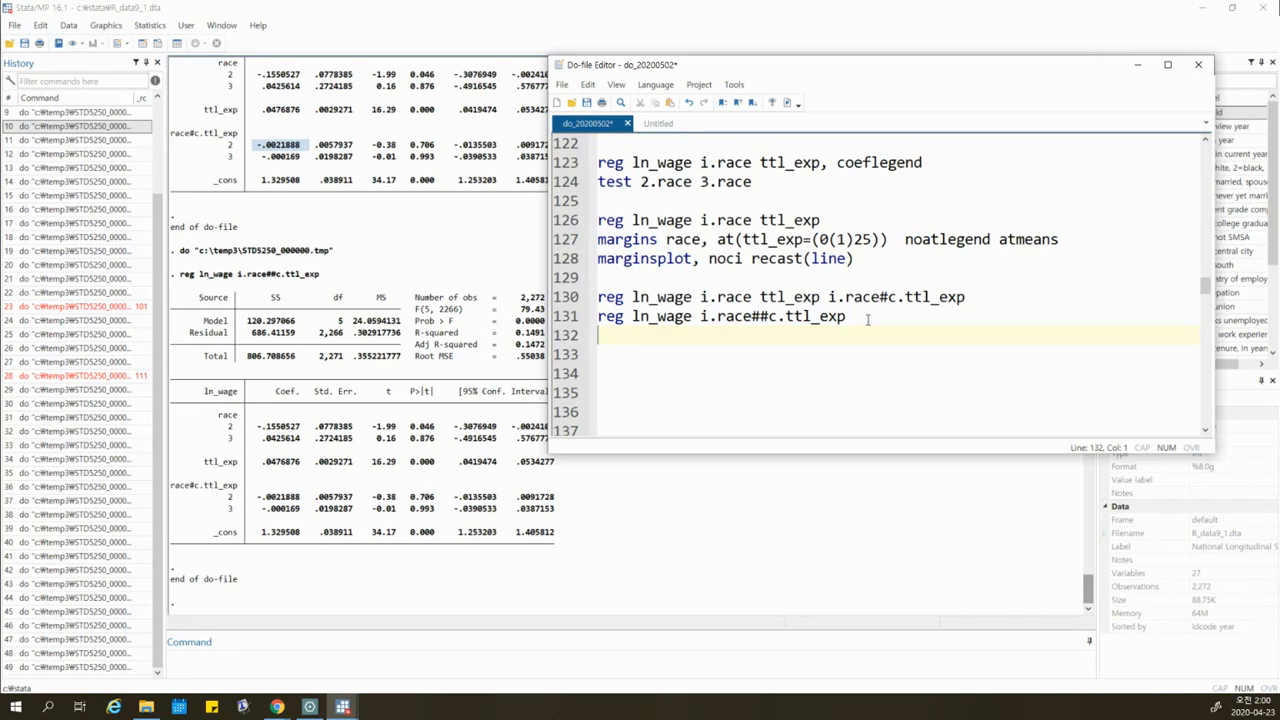
Copy line 131 to line 132, change it to "reg ln_wage b1.race##c.ttl_exp", and run it.
left_click_drag(866, 320, 553, 323)
key("ctrl+c")
left_click(637, 335)
key("ctrl+v")
left_click(709, 333)
key("BackSpace")
type("b1")
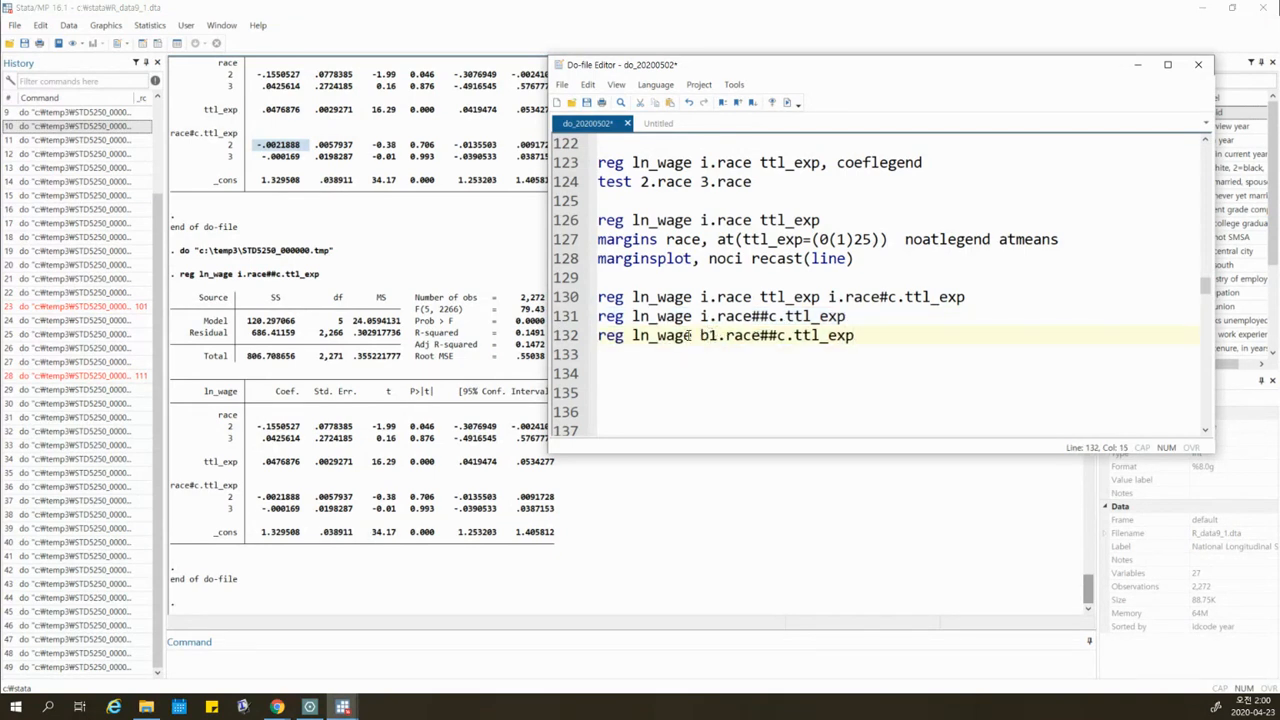
left_click_drag(700, 336, 778, 336)
left_click(790, 106)
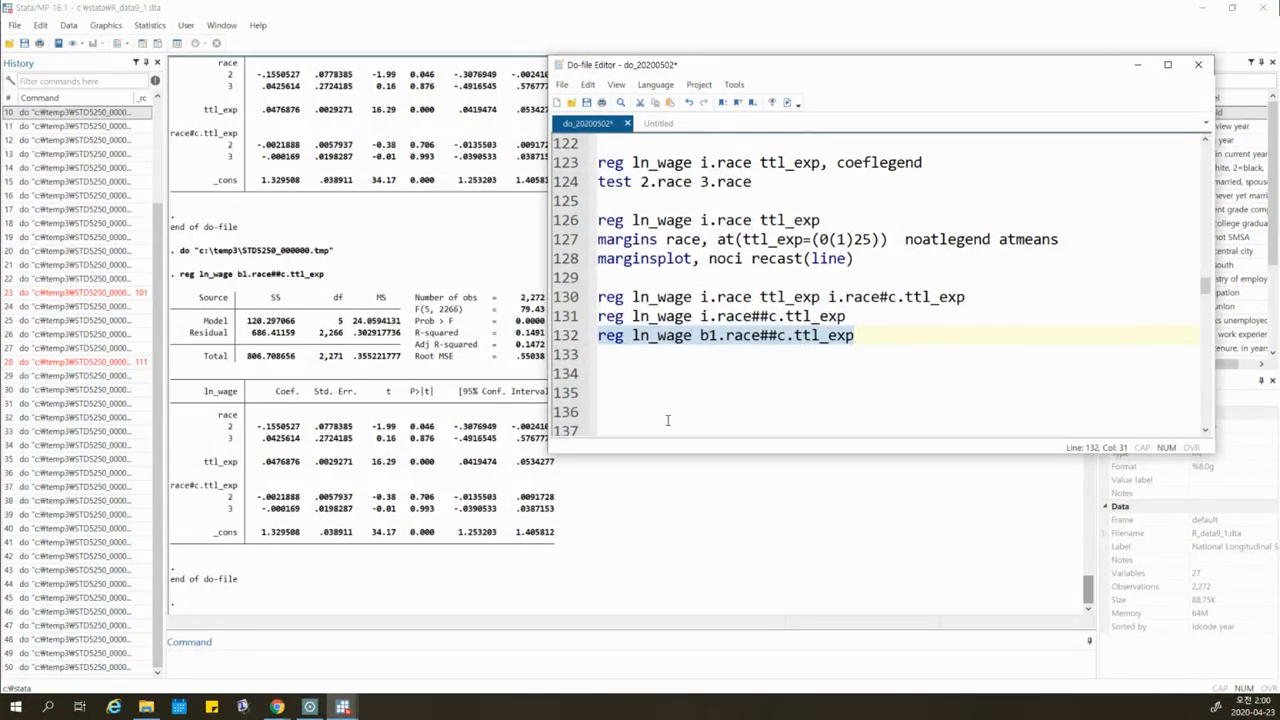
Review the b1.race term on line 132 against the i.race term on line 131.
left_click(690, 355)
mouse_move(770, 336)
left_mouse_down()
mouse_move(700, 336)
mouse_move(748, 316)
mouse_move(760, 336)
left_mouse_up()
left_click(702, 316)
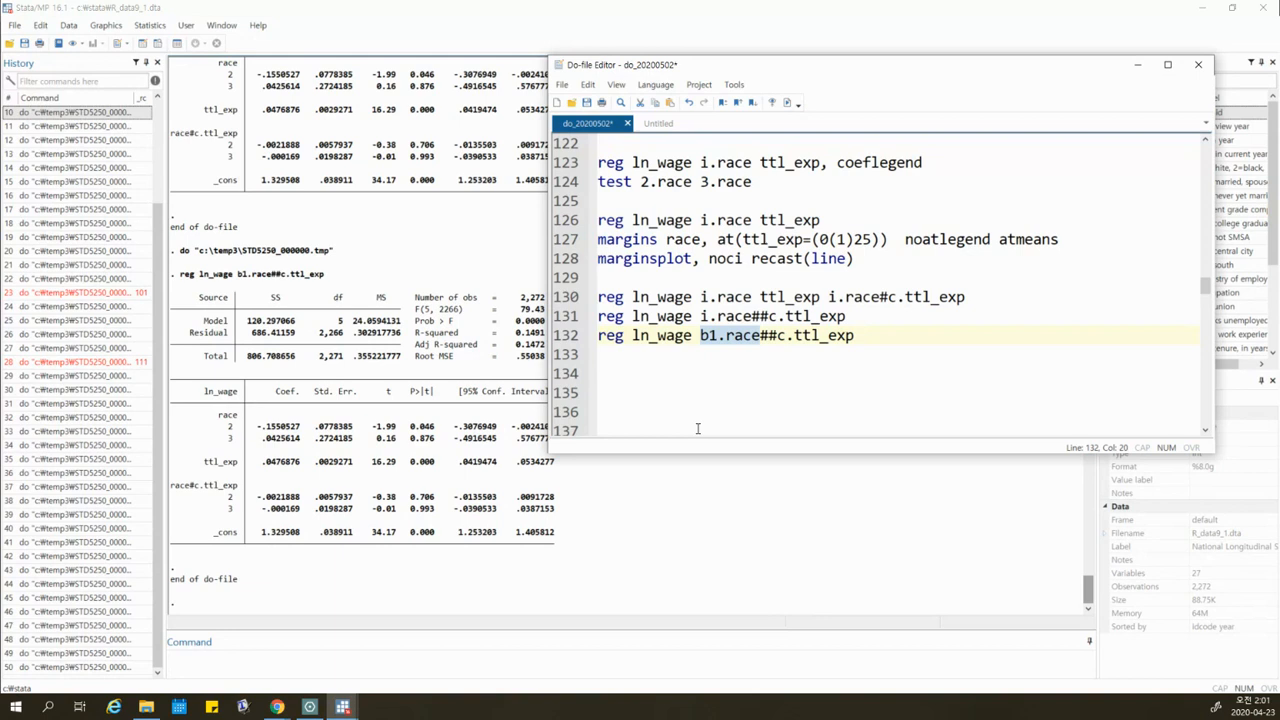
Switch to the Drawboard PDF lecture notes and mark 종속변수, ln_wage, and the question's wage, ttlexp and White terms in red.
left_click(321, 707)
scroll(555, 530, "down", 5)
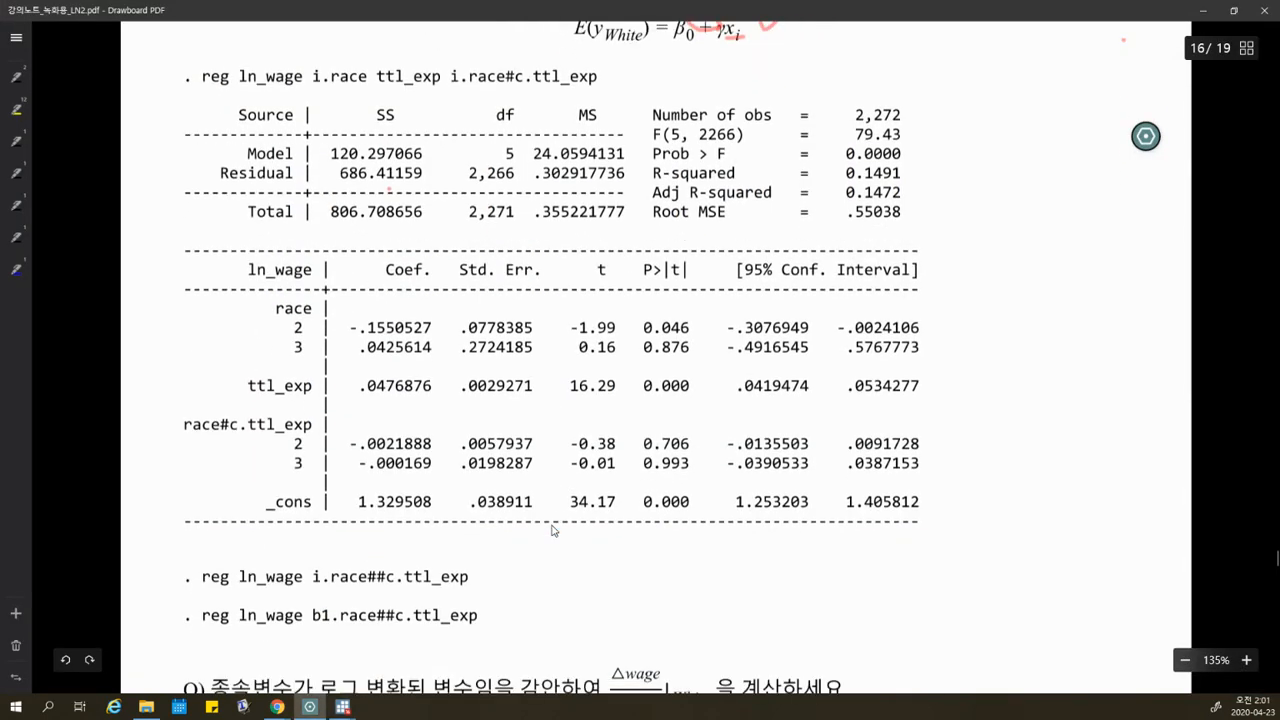
scroll(553, 530, "down", 2)
left_click_drag(212, 464, 282, 468)
mouse_move(295, 45)
left_mouse_down()
mouse_move(256, 23)
mouse_move(250, 42)
left_mouse_up()
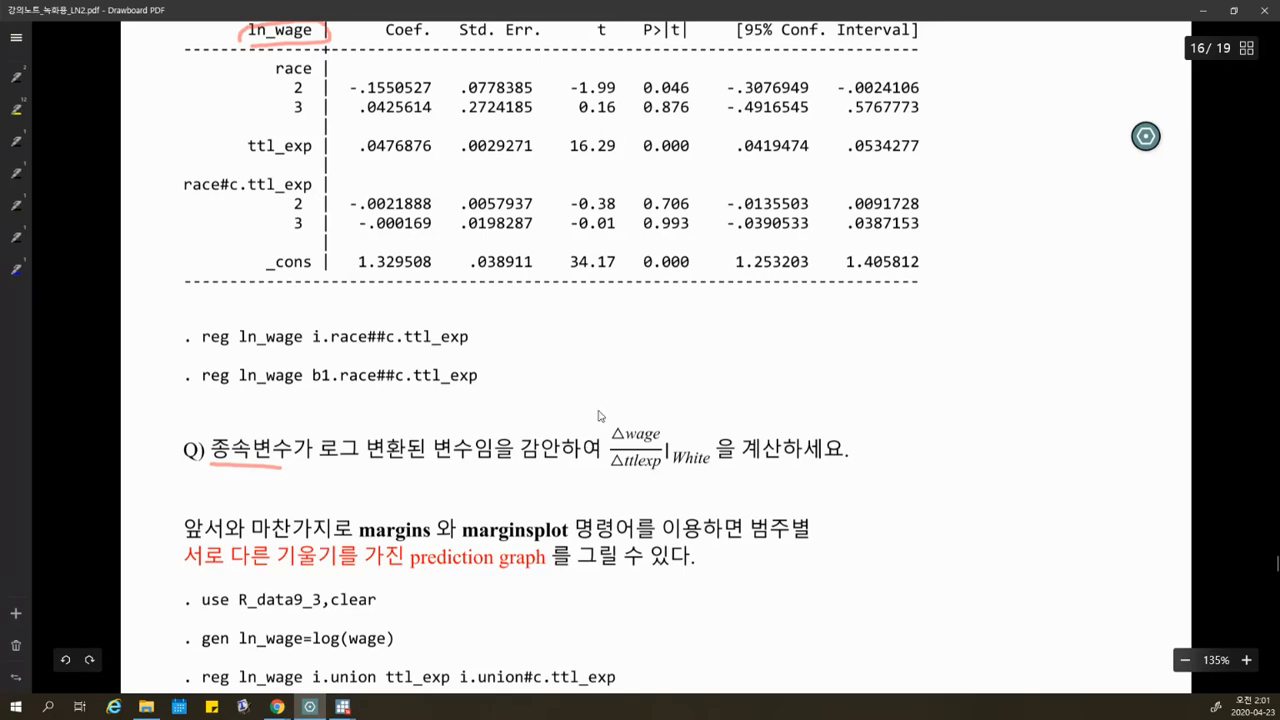
left_click_drag(688, 474, 708, 451)
left_click_drag(708, 451, 688, 476)
mouse_move(624, 468)
left_mouse_down()
mouse_move(664, 470)
mouse_move(650, 447)
left_mouse_up()
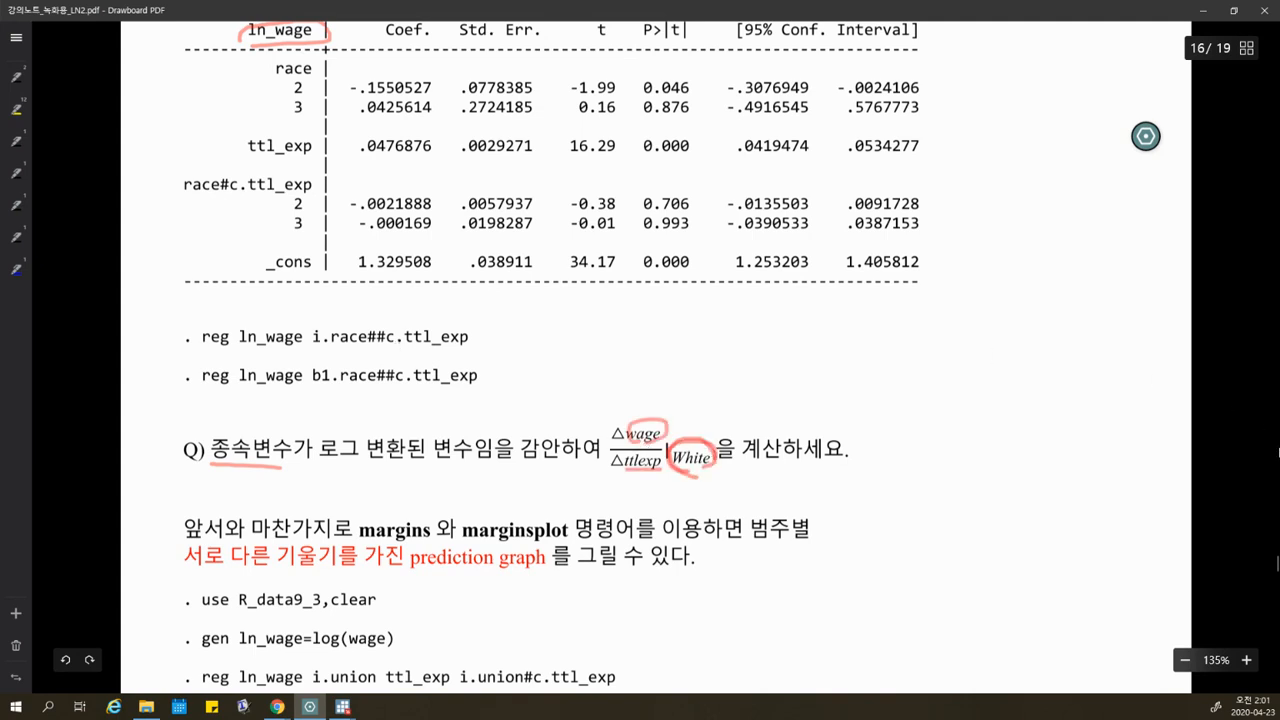
Compare the White equation with the regression table and circle the ttl_exp coefficient in red.
left_click_drag(1275, 565, 1275, 551)
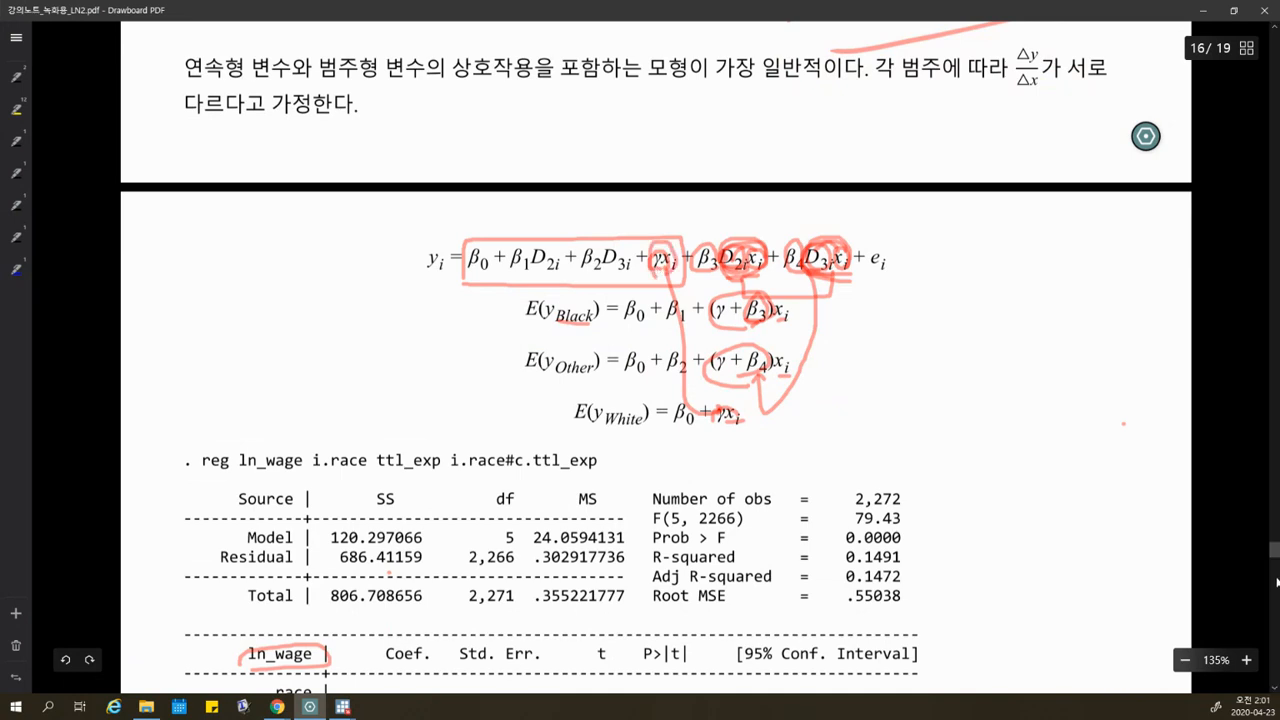
left_click_drag(1275, 551, 1258, 567)
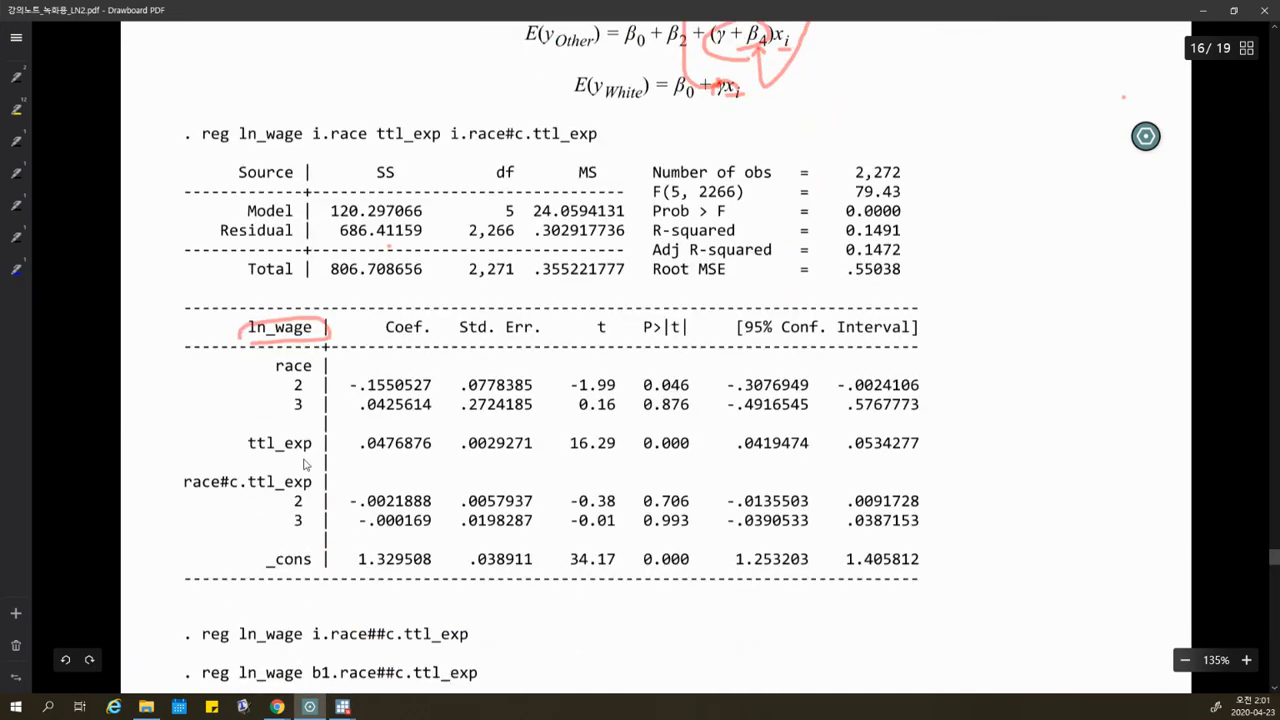
left_click_drag(430, 434, 420, 431)
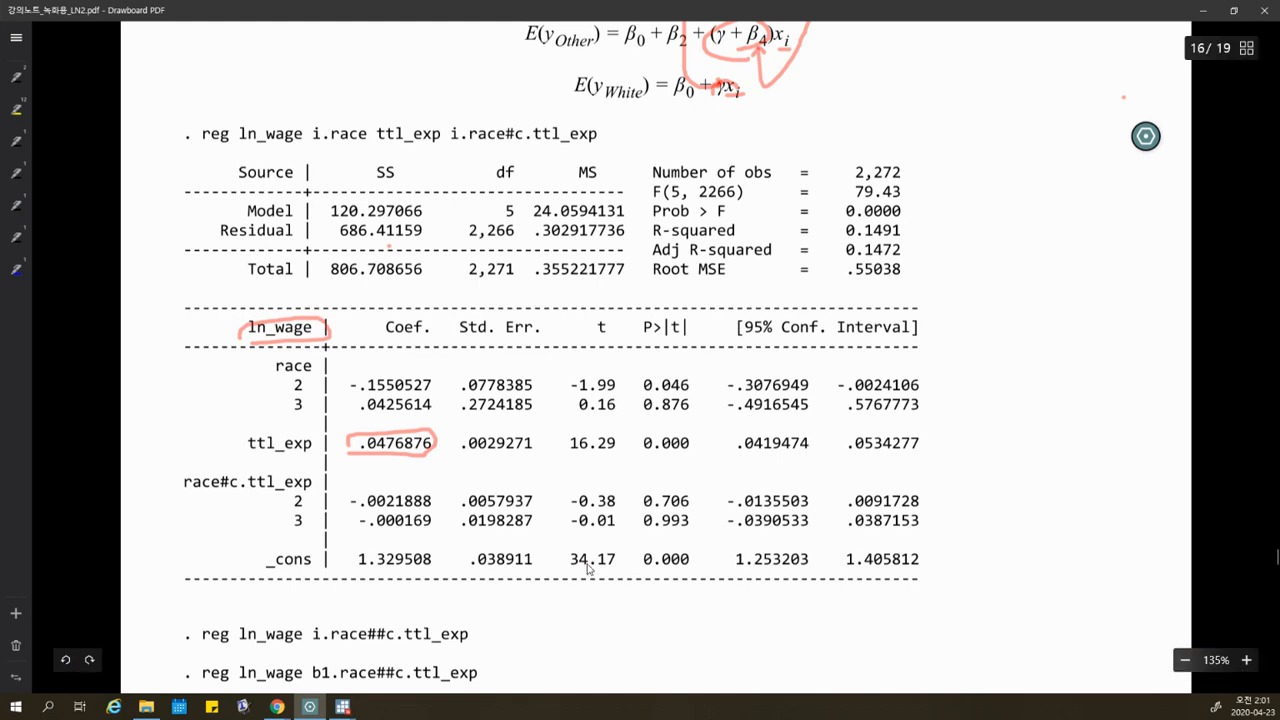
Sketch axes with three parallel upward-sloping lines beside the R_data9_3 commands in the notes.
scroll(589, 568, "down", 1)
scroll(589, 568, "down", 3)
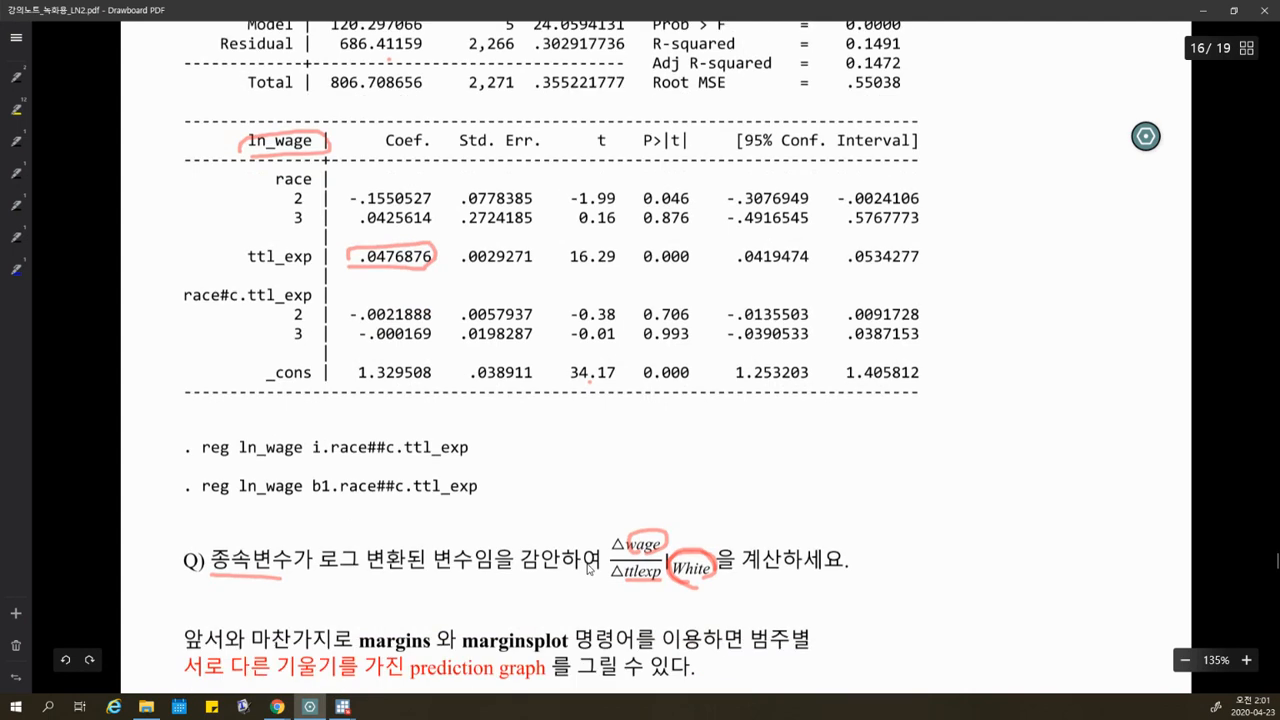
scroll(589, 568, "down", 6)
scroll(789, 356, "down", 1)
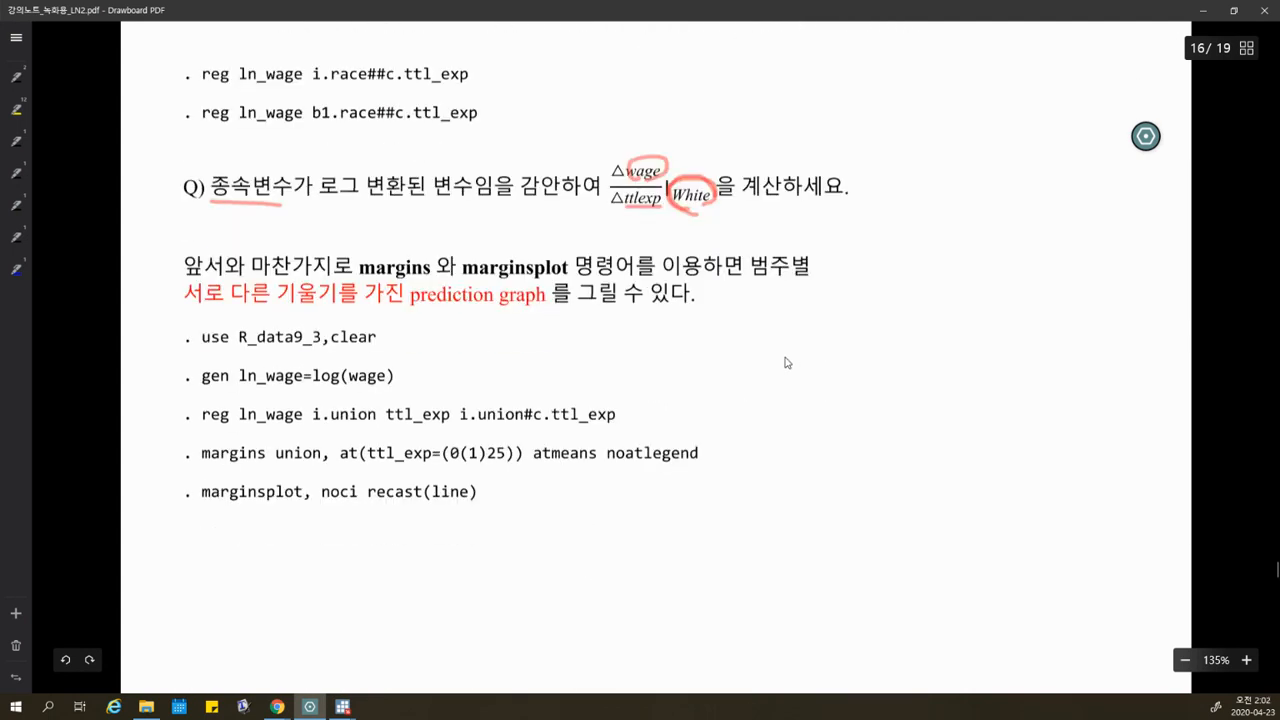
mouse_move(800, 356)
left_mouse_down()
mouse_move(943, 504)
mouse_move(1036, 501)
mouse_move(1016, 510)
left_mouse_up()
left_click_drag(822, 472, 975, 392)
left_click_drag(820, 440, 955, 369)
left_click_drag(820, 398, 944, 338)
Sketch a second graph beside the question with three lines of different slopes, and circle the lines.
left_click_drag(910, 174, 933, 168)
mouse_move(922, 164)
left_mouse_down()
mouse_move(1048, 266)
mouse_move(1110, 264)
left_mouse_up()
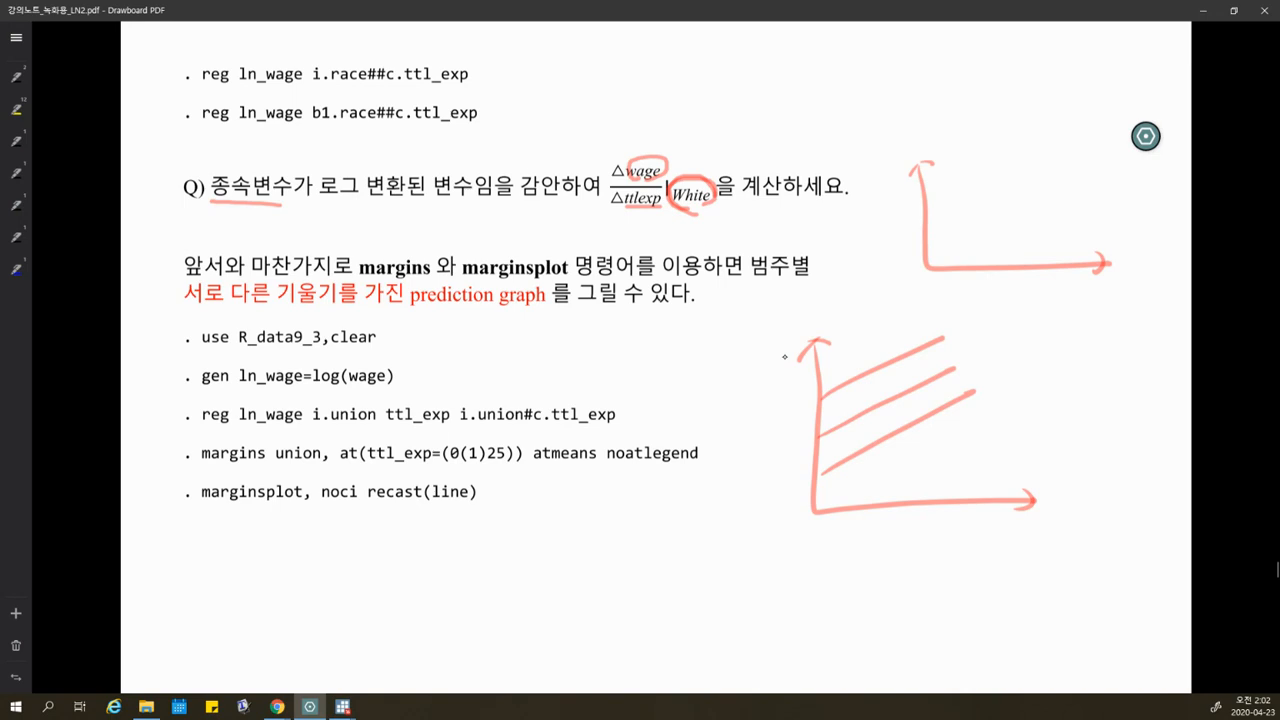
left_click_drag(930, 213, 1033, 145)
left_click_drag(937, 233, 1040, 193)
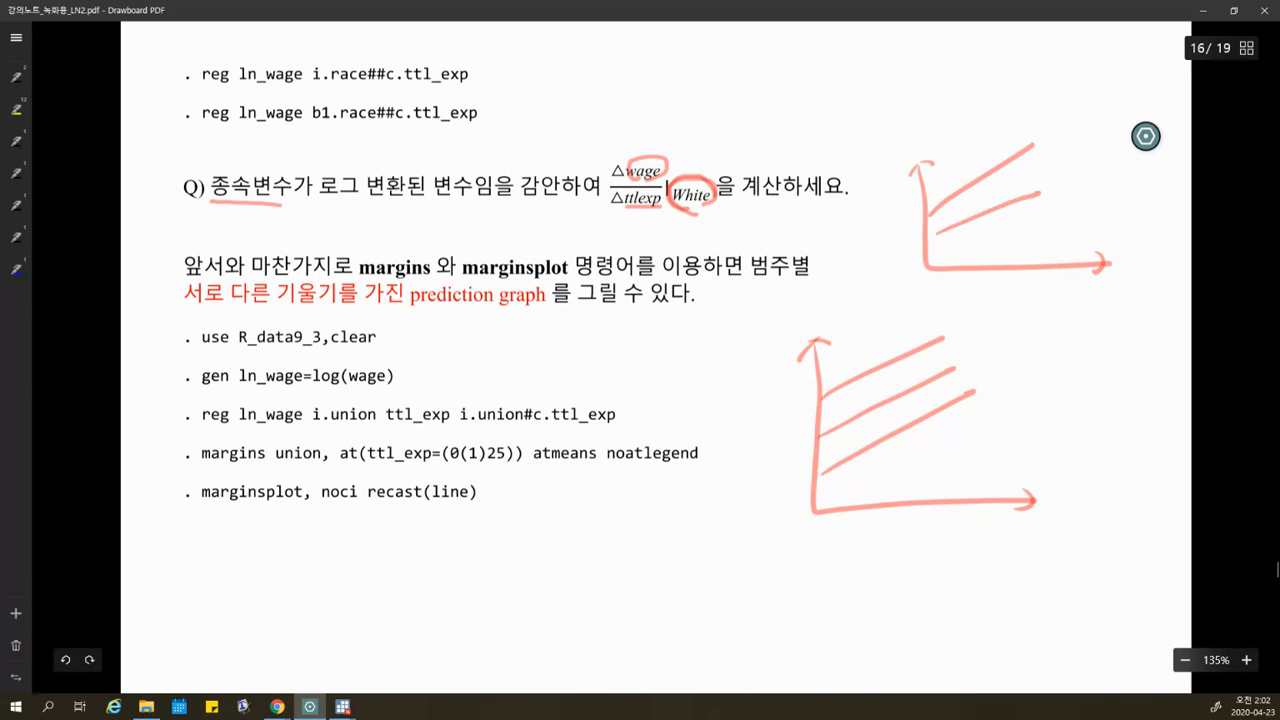
left_click_drag(934, 264, 1007, 225)
mouse_move(990, 167)
left_mouse_down()
mouse_move(978, 177)
mouse_move(992, 170)
mouse_move(982, 241)
mouse_move(938, 214)
left_mouse_up()
mouse_move(934, 242)
left_mouse_down()
mouse_move(942, 234)
mouse_move(948, 252)
left_mouse_up()
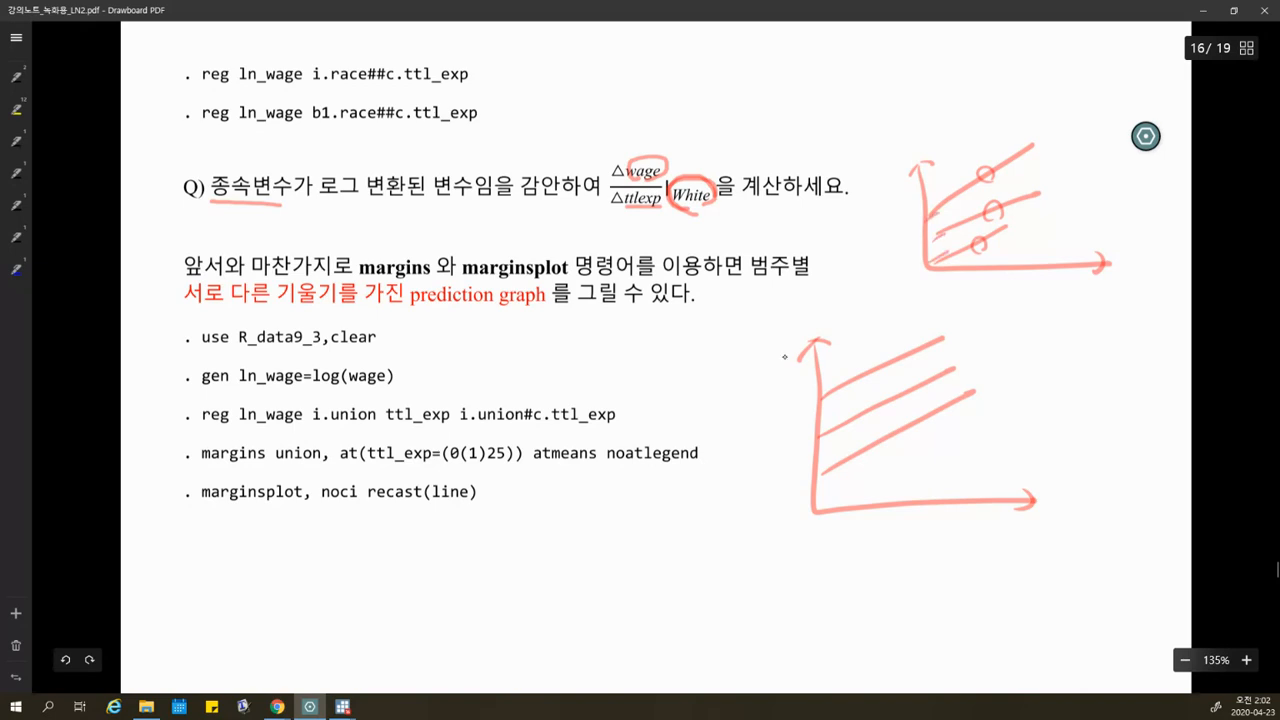
mouse_move(995, 178)
left_mouse_down()
mouse_move(924, 178)
mouse_move(1000, 172)
left_mouse_up()
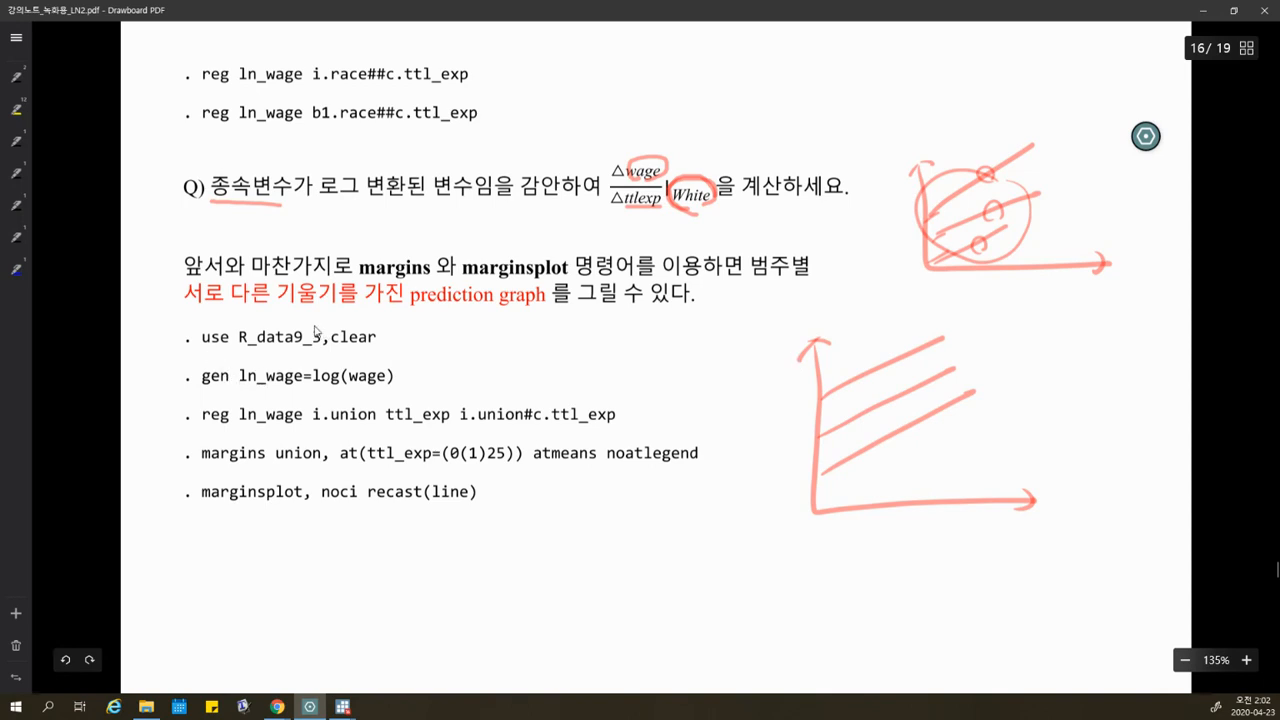
Underline the red prediction graph sentence and "R_data9_3,clear" in the notes.
left_click_drag(186, 301, 699, 296)
left_click_drag(244, 350, 388, 349)
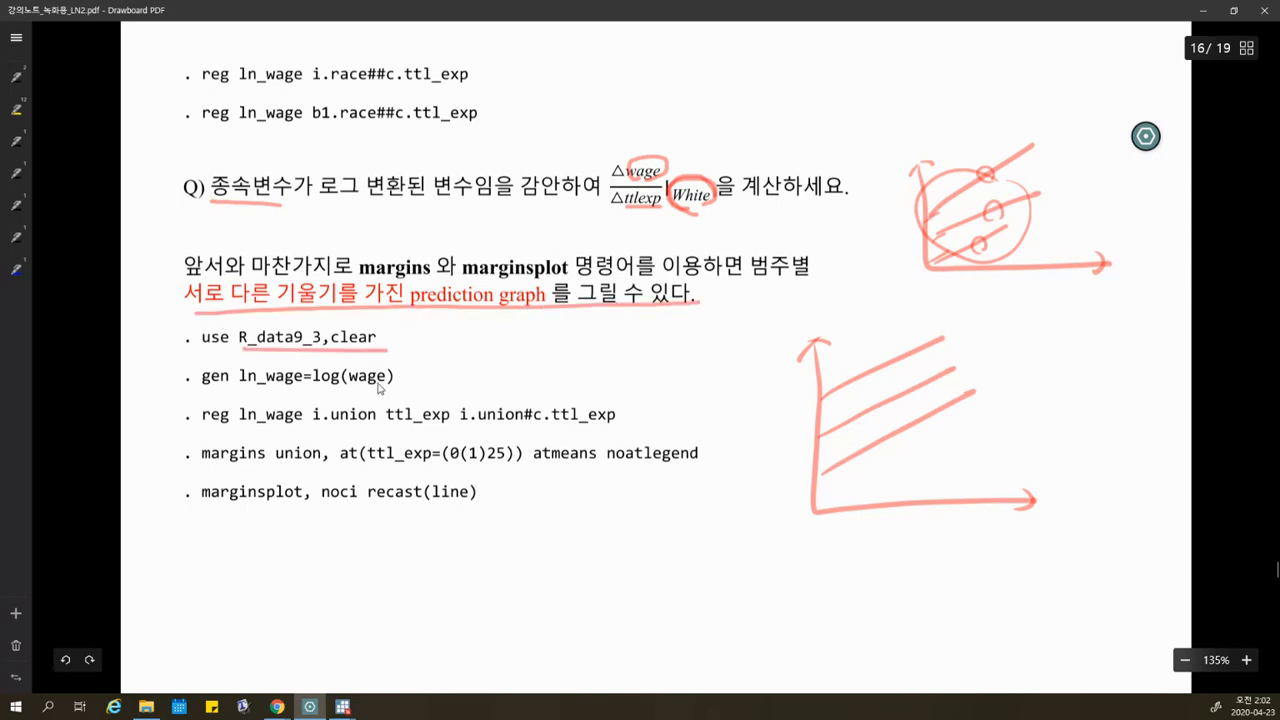
Switch to the Stata do-file, add "use R_data9_3, clear" on line 134, and run that line.
mouse_move(372, 692)
left_click(415, 645)
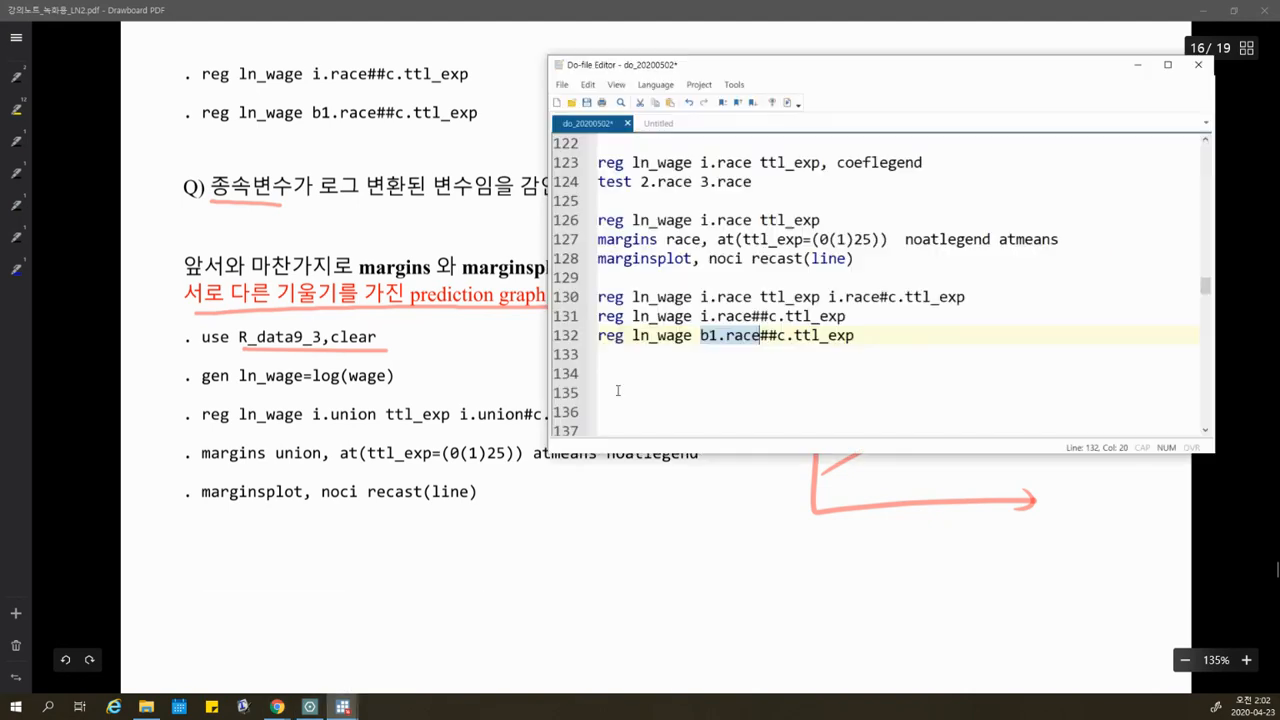
left_click(622, 379)
type("use ")
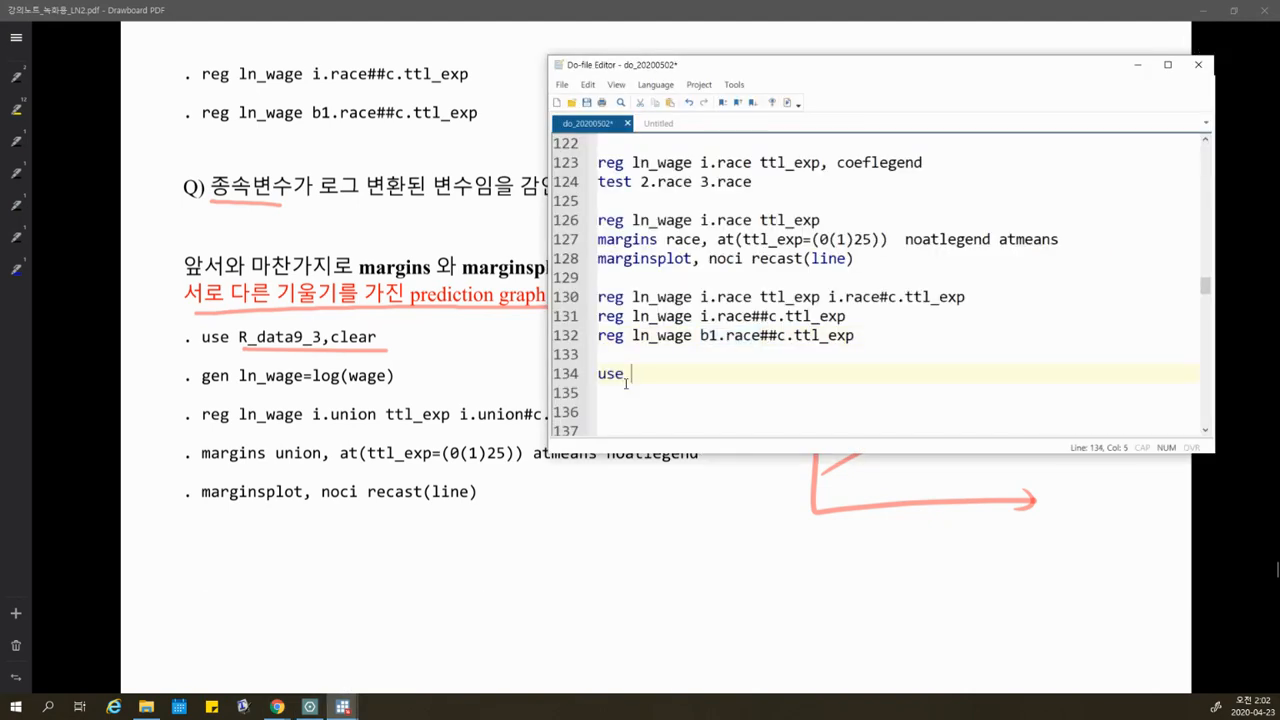
type("R_data9_")
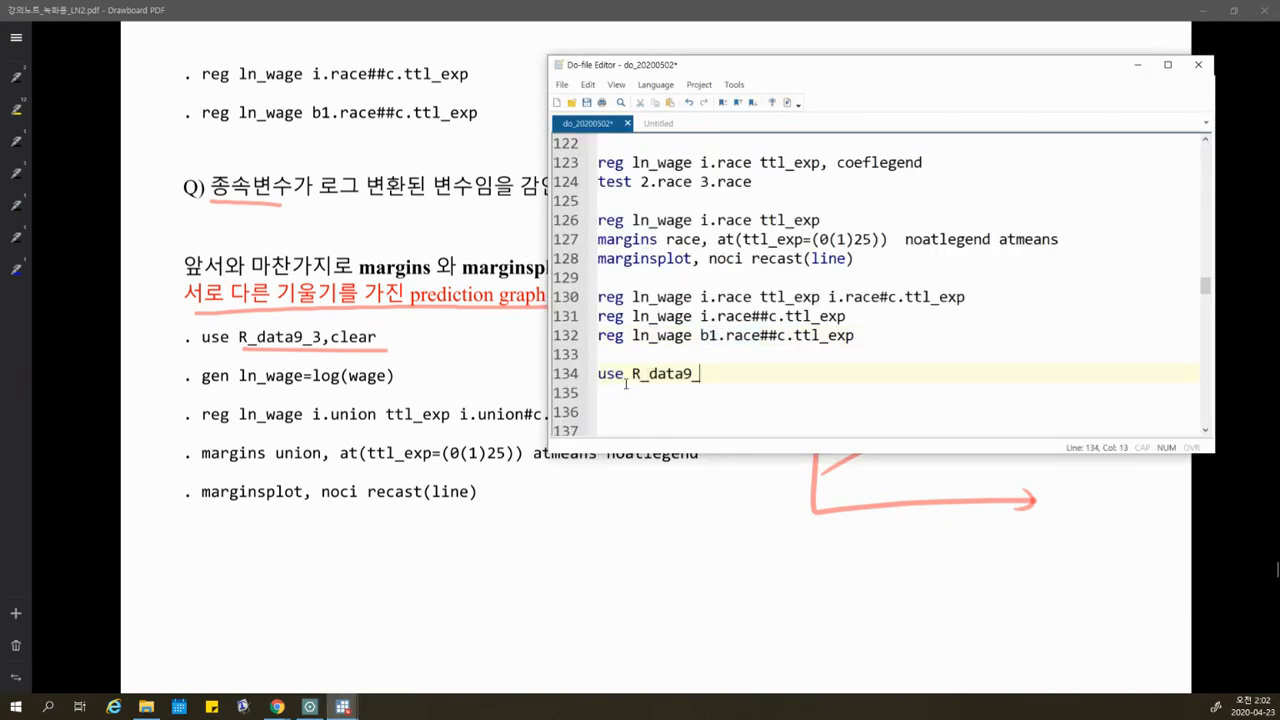
type("3, clear")
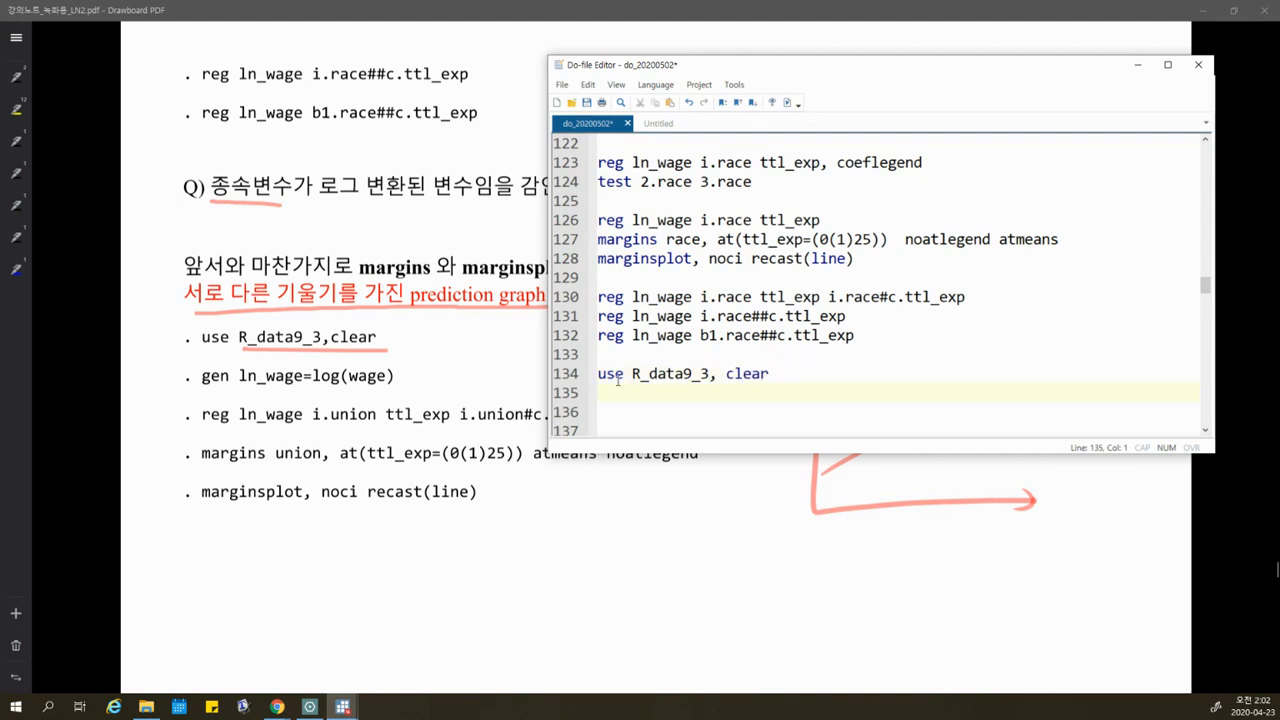
left_click_drag(632, 373, 728, 373)
left_click(787, 102)
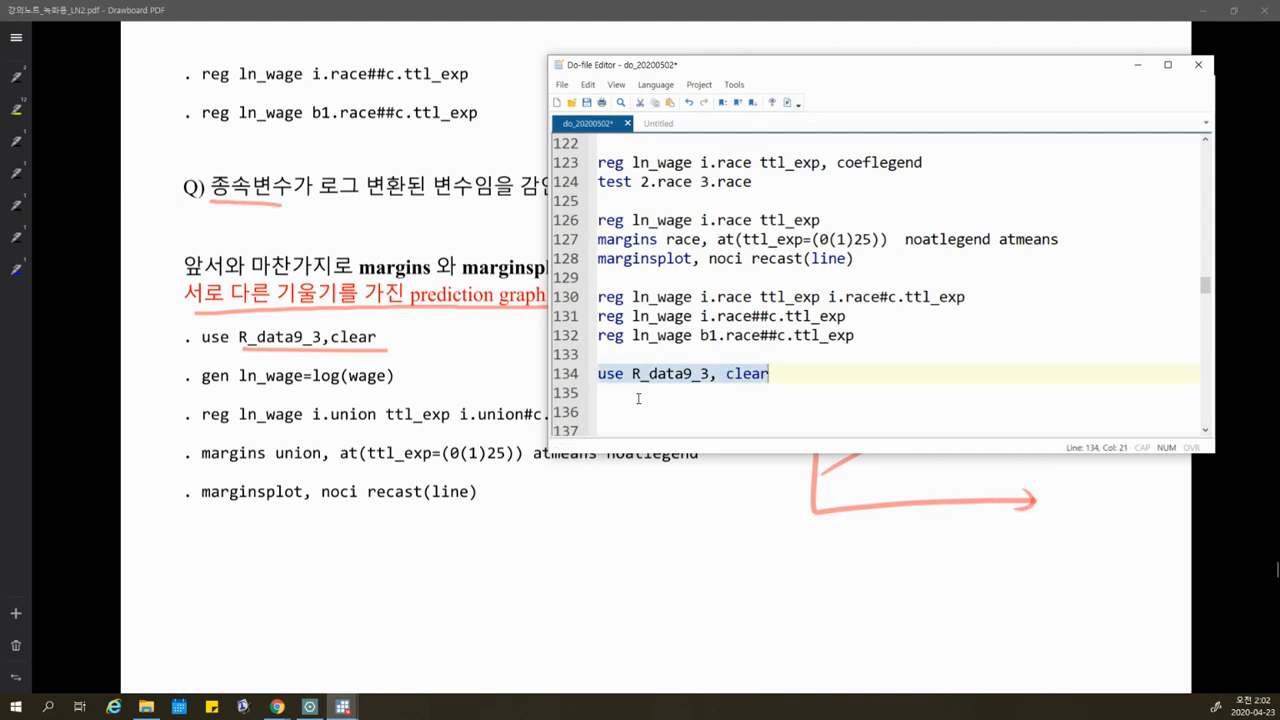
Add "gen ln_wage=log(wage)" on line 135 and run it to create the log wage variable.
type("gen ")
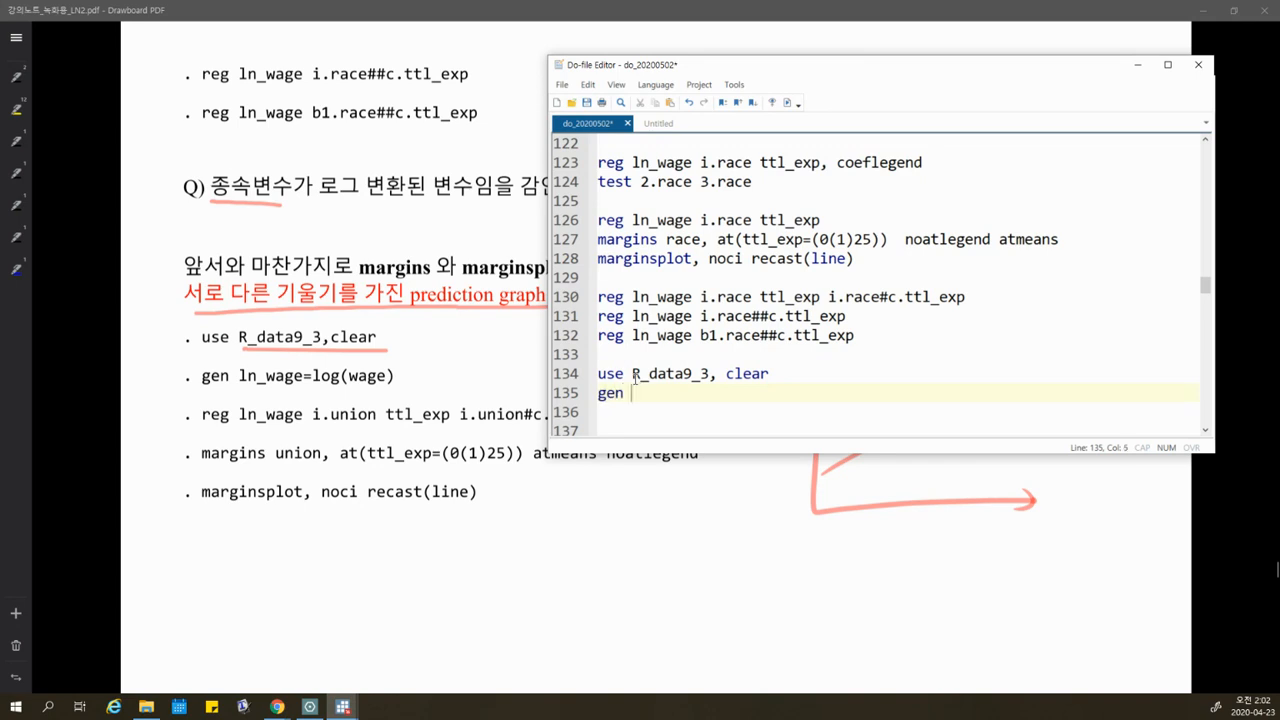
type("ln_wage=log(wage)")
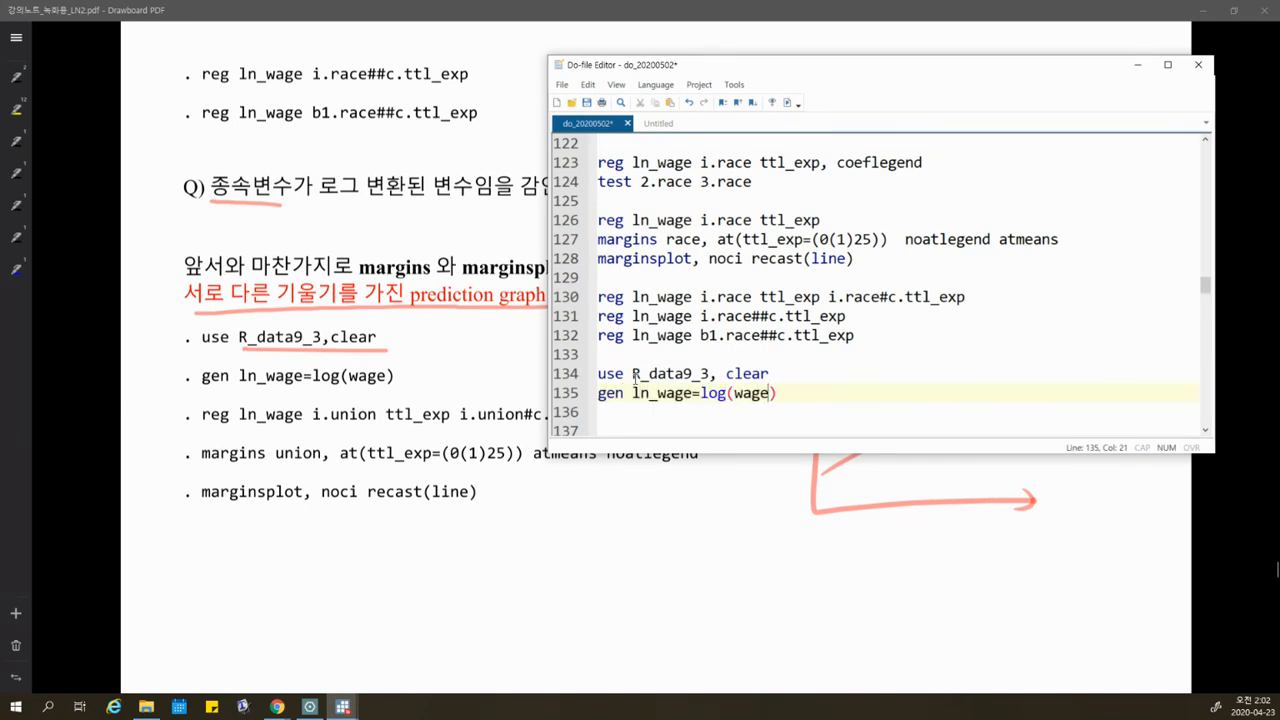
key("Return")
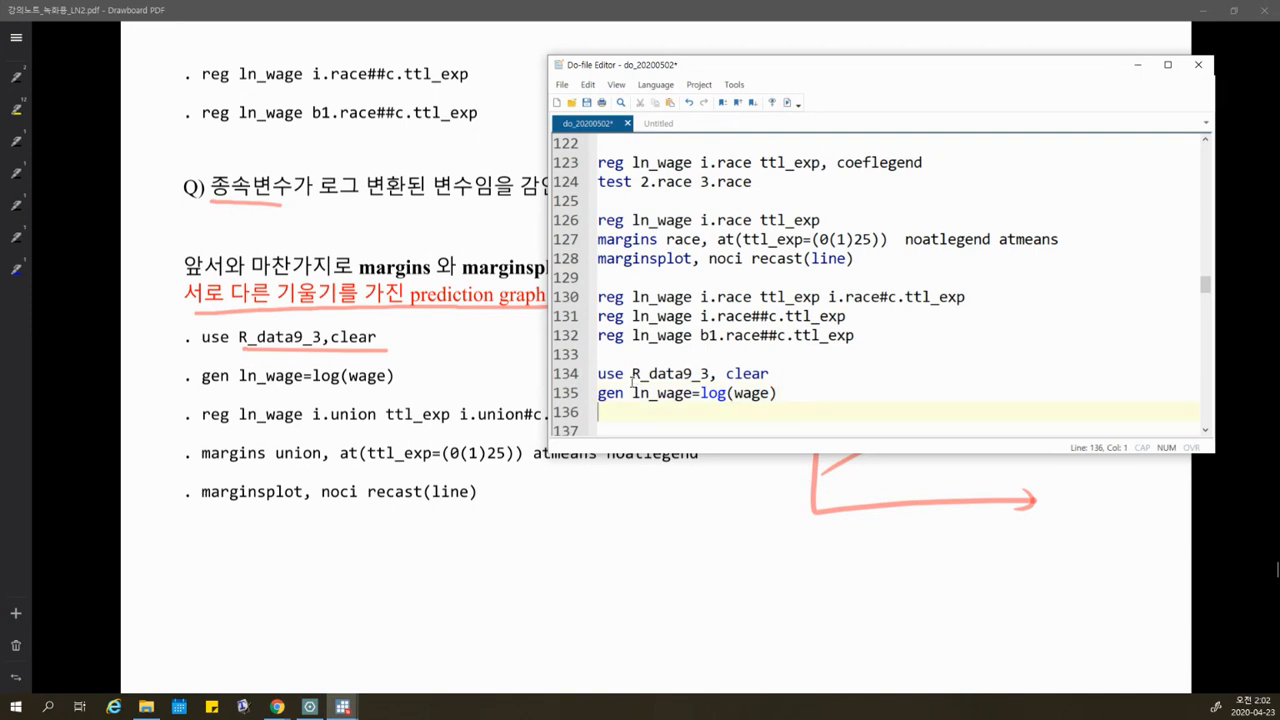
left_click_drag(632, 390, 700, 392)
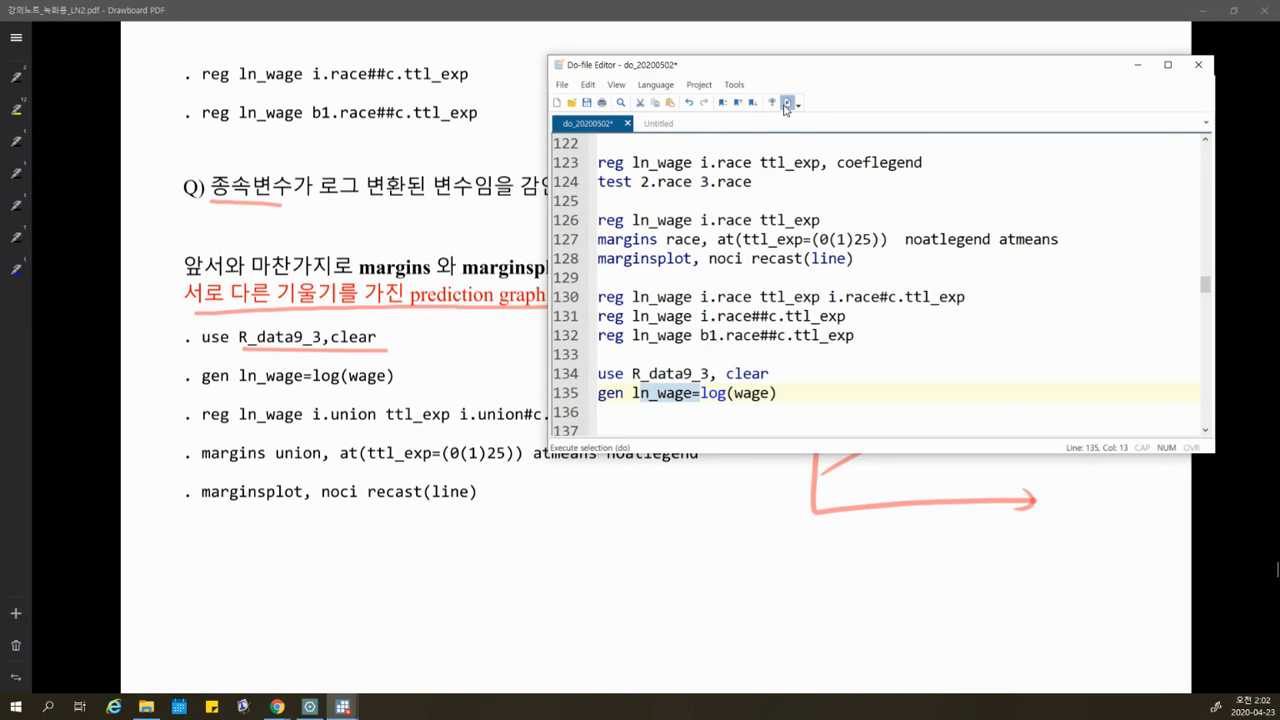
left_click(786, 104)
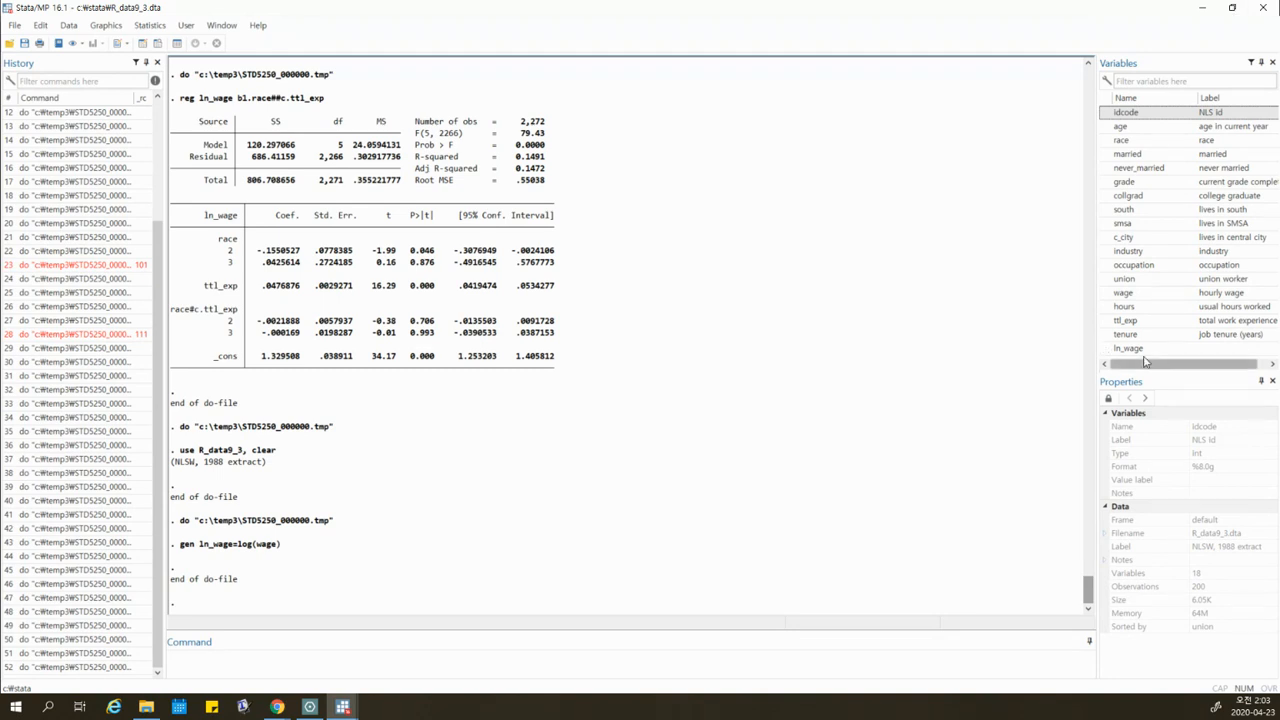
Begin line 136 with "reg ln_wage" and circle "union" in the regression command of the lecture notes.
left_click(325, 712)
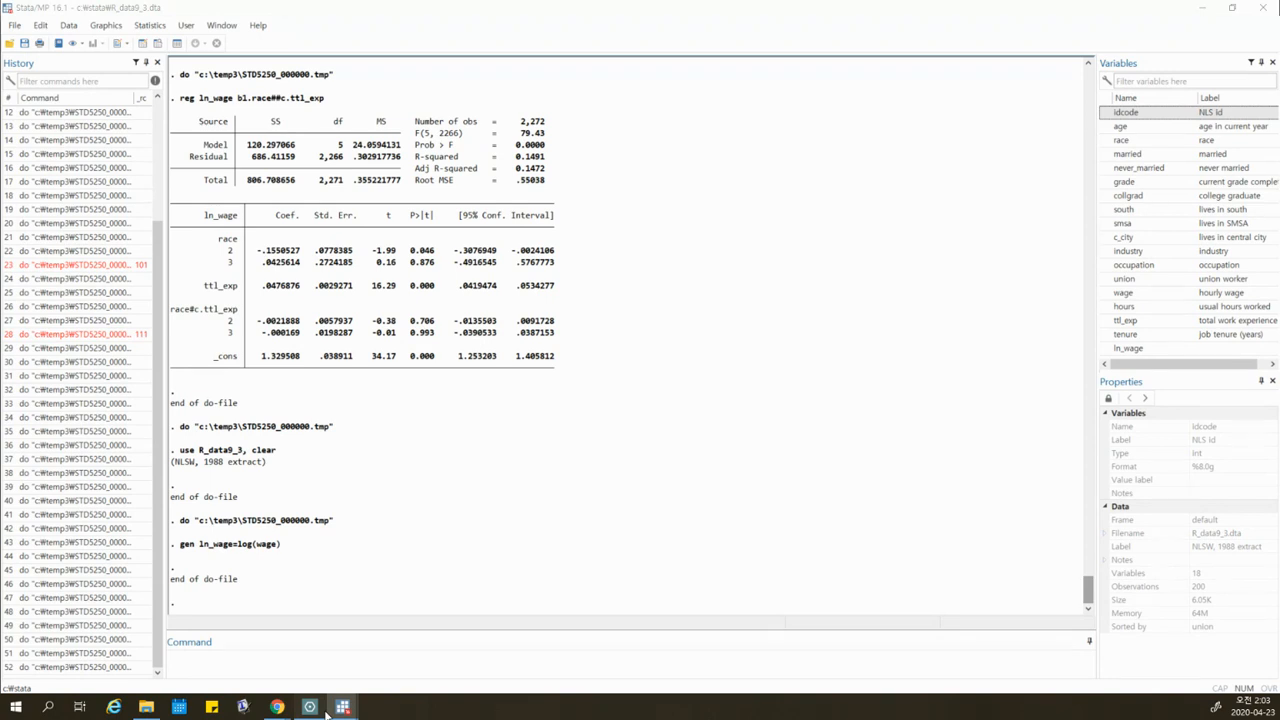
type("ln_wage")
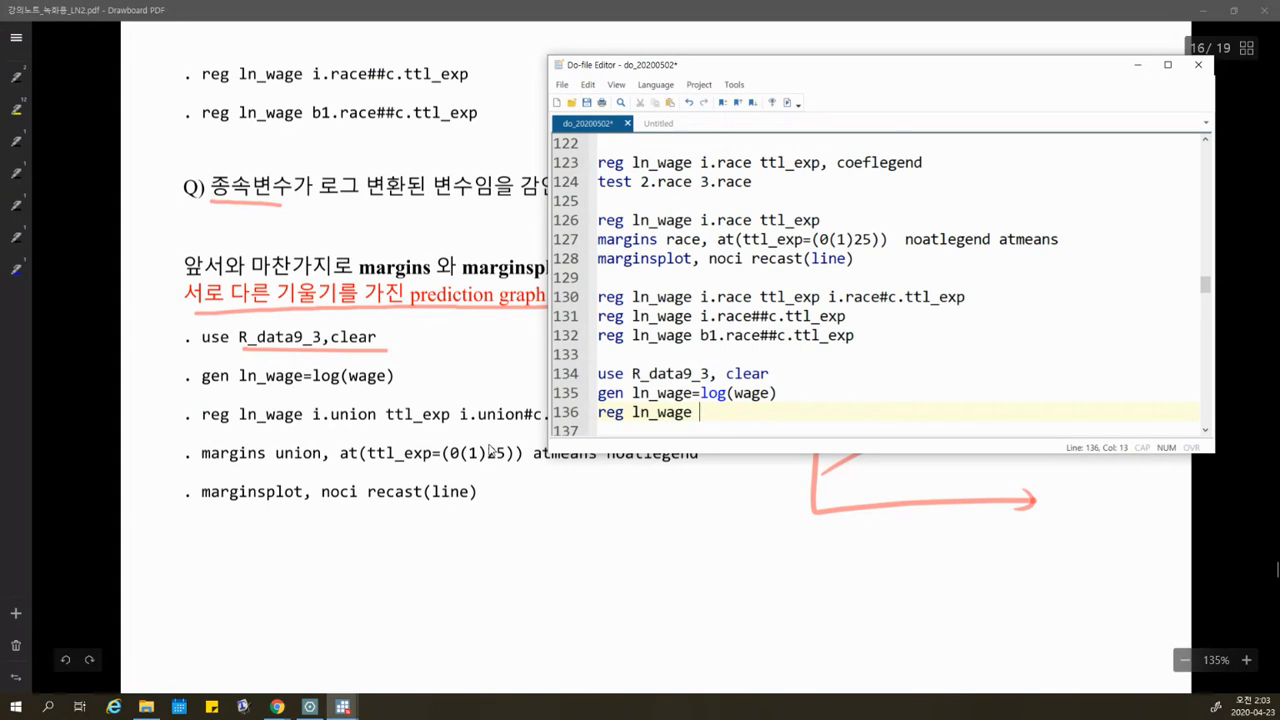
mouse_move(348, 429)
left_mouse_down()
mouse_move(341, 405)
mouse_move(380, 437)
left_mouse_up()
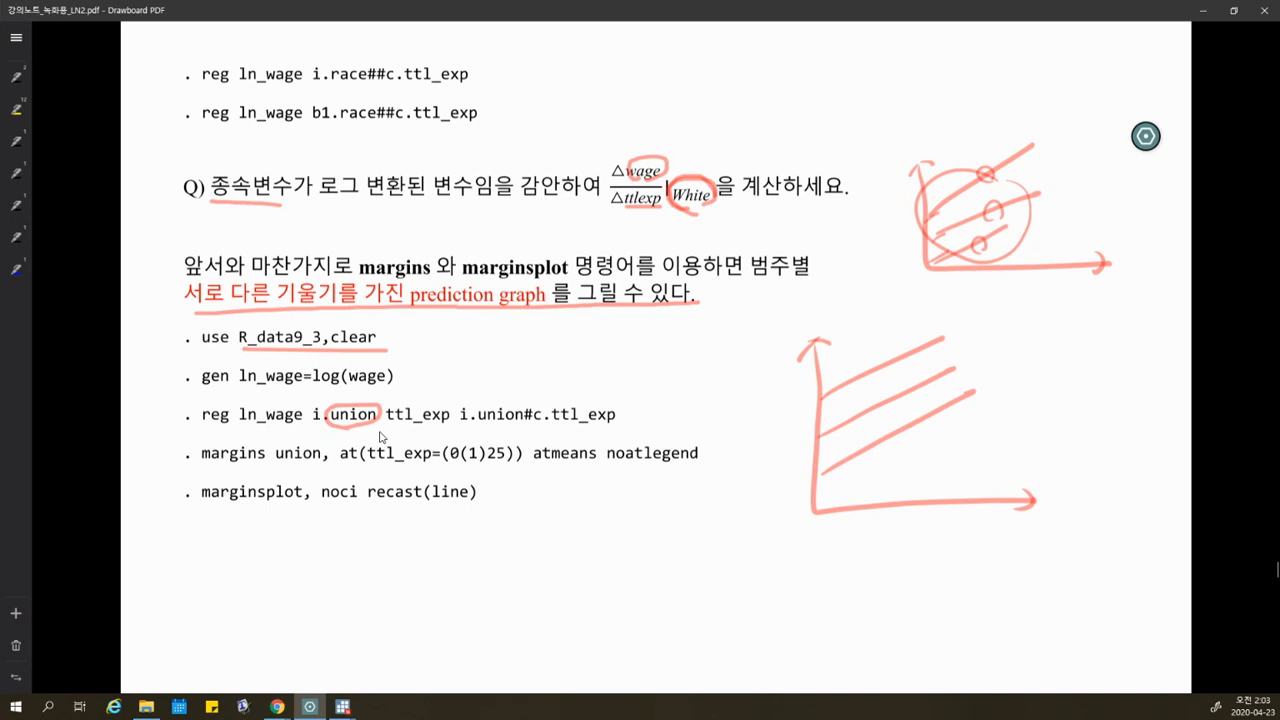
Complete line 136 as "reg ln_wage i.union ttl_exp i.union#c.ttl_exp" and add blank lines below it.
left_click(343, 707)
type("i.u")
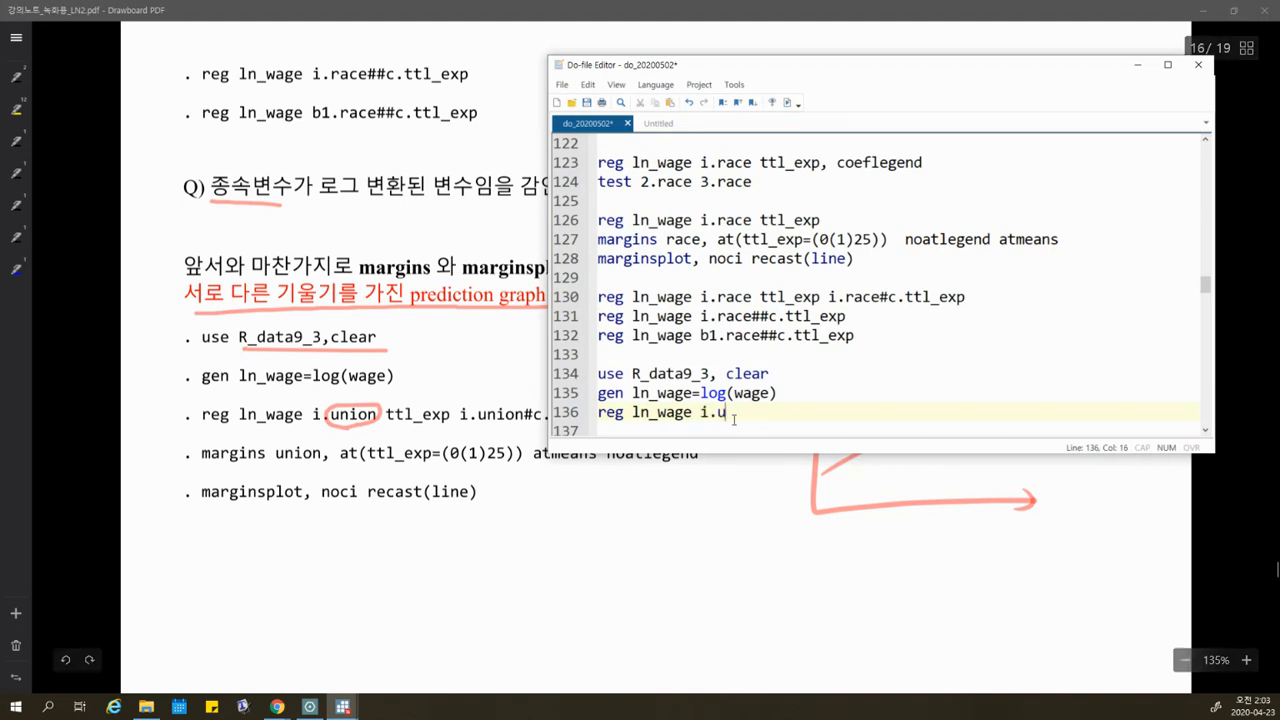
type("nion ttl")
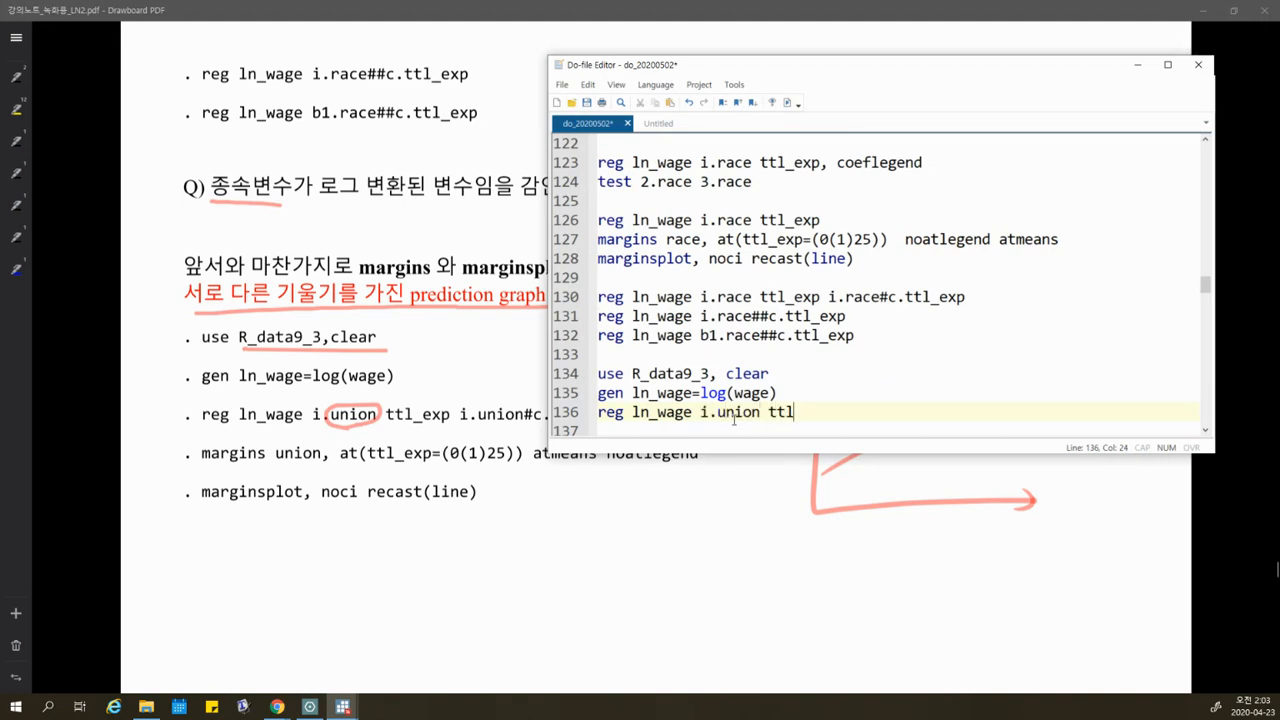
type("_exp ")
type("ilu")
key("BackSpace")
key("BackSpace")
type(".n")
key("BackSpace")
type("union#c.ttl_exp")
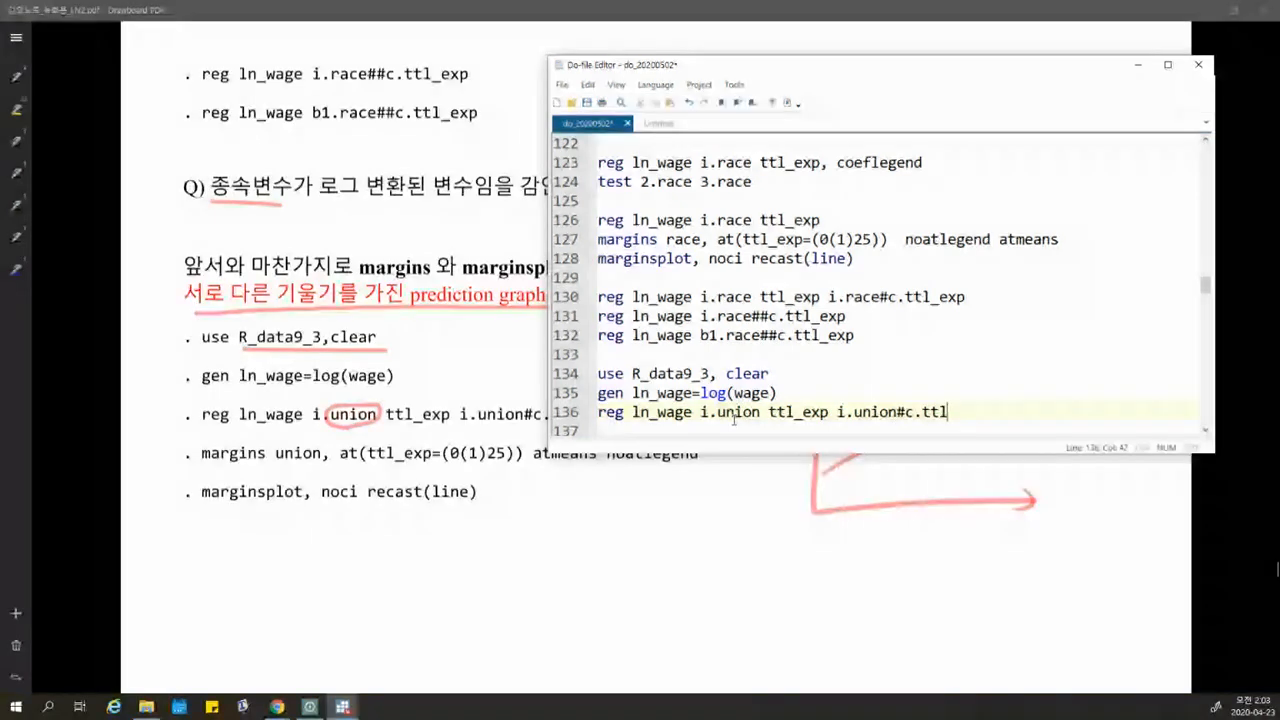
key("Return")
key("Return")
key("Return")
key("Return")
key("Return")
key("Return")
key("Return")
key("Return")
key("Return")
key("Return")
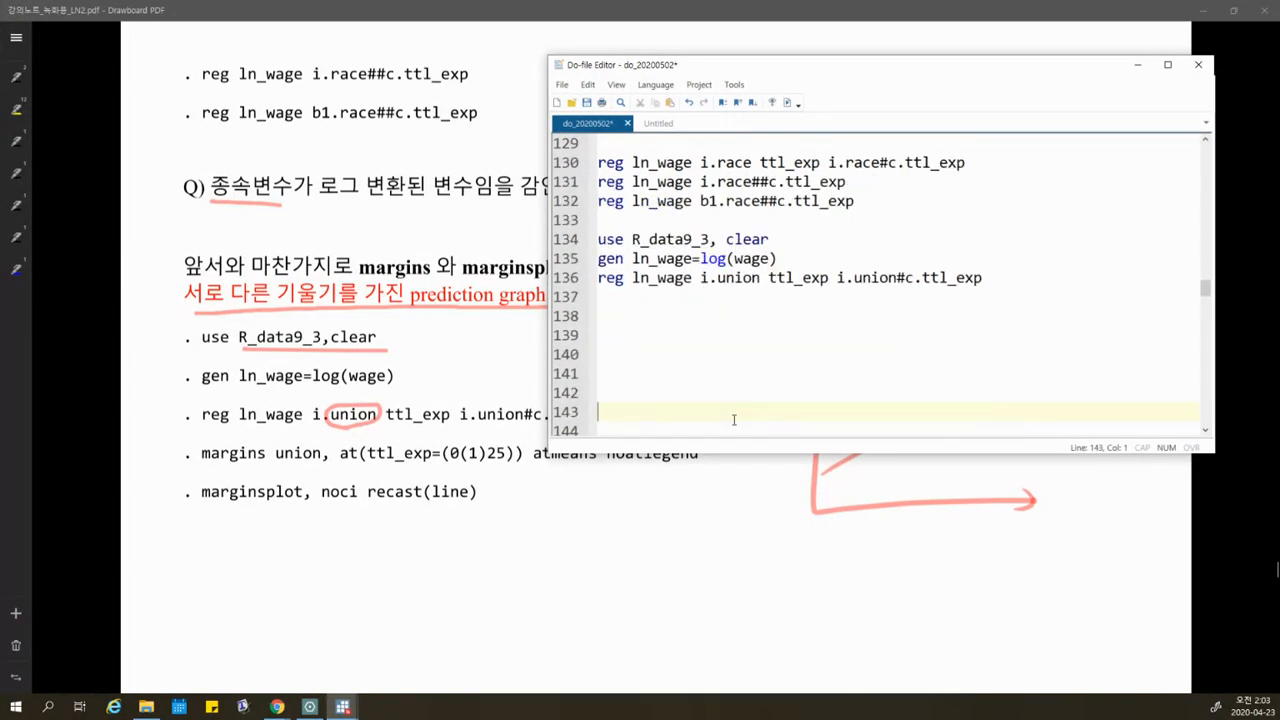
Run the line 136 regression and examine the union-by-ttl_exp interaction row in the Stata results.
left_click(762, 222)
left_click_drag(760, 222, 632, 222)
left_click(786, 103)
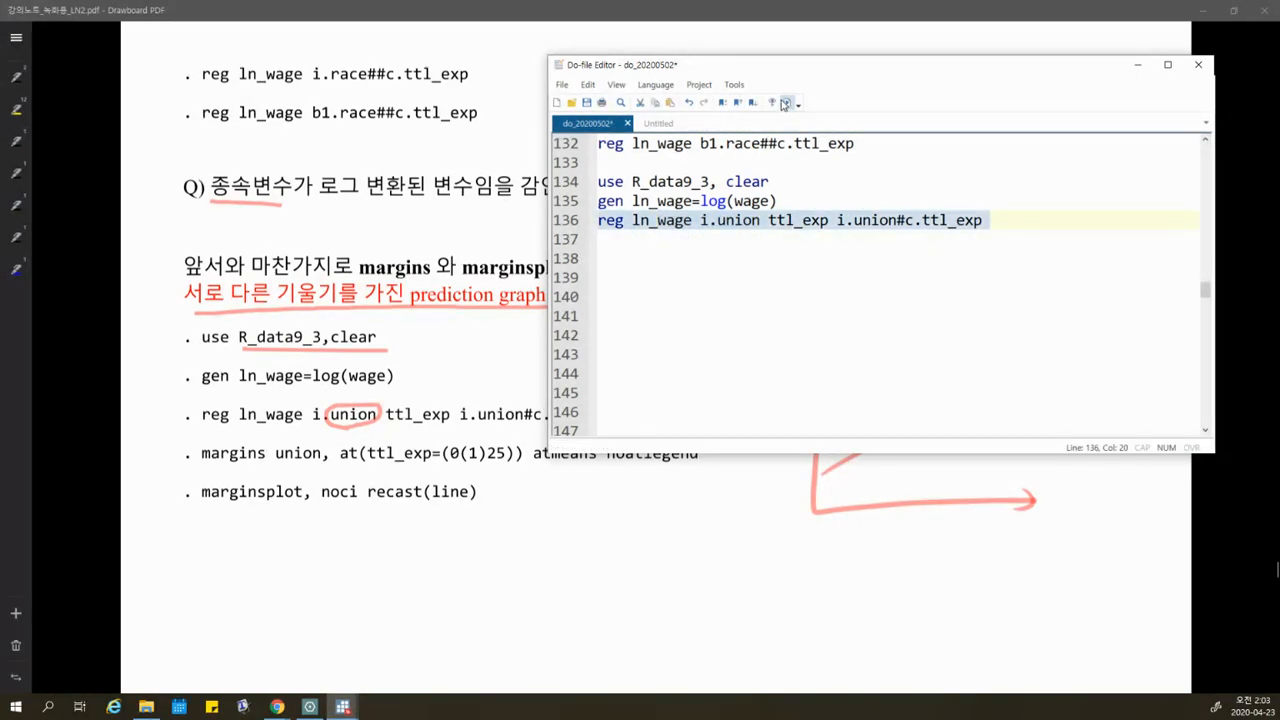
mouse_move(342, 707)
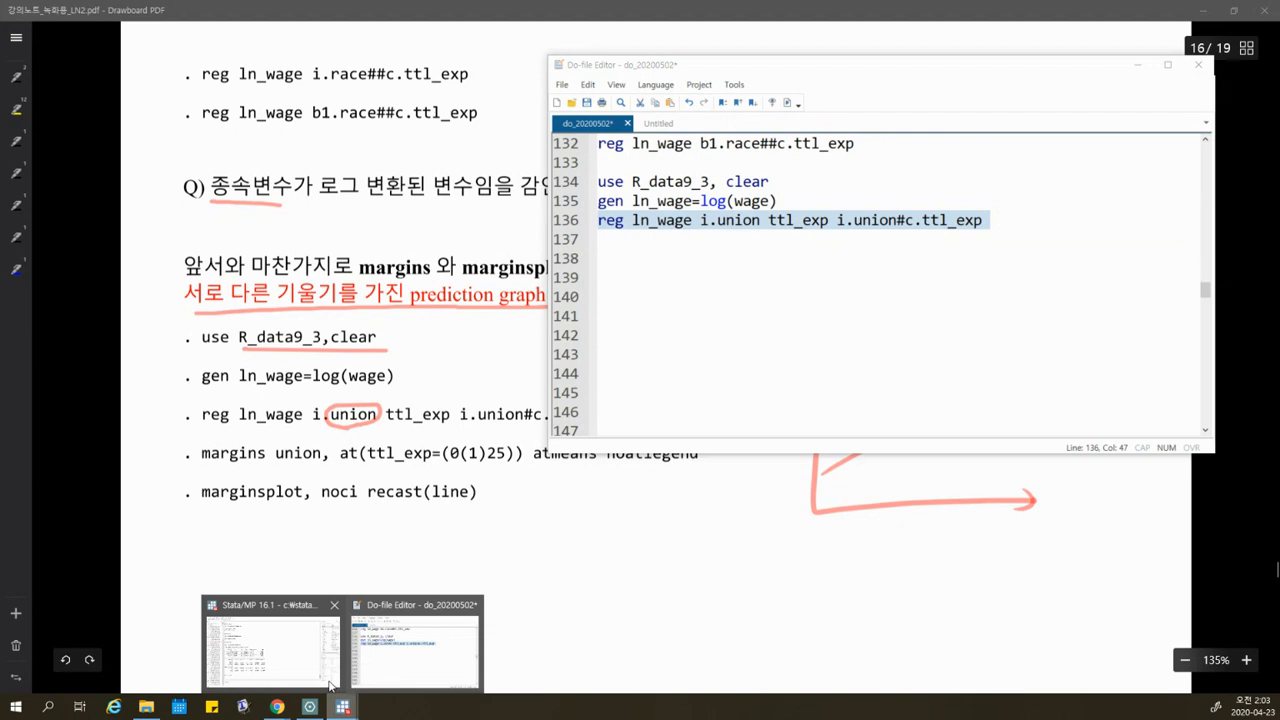
left_click(329, 686)
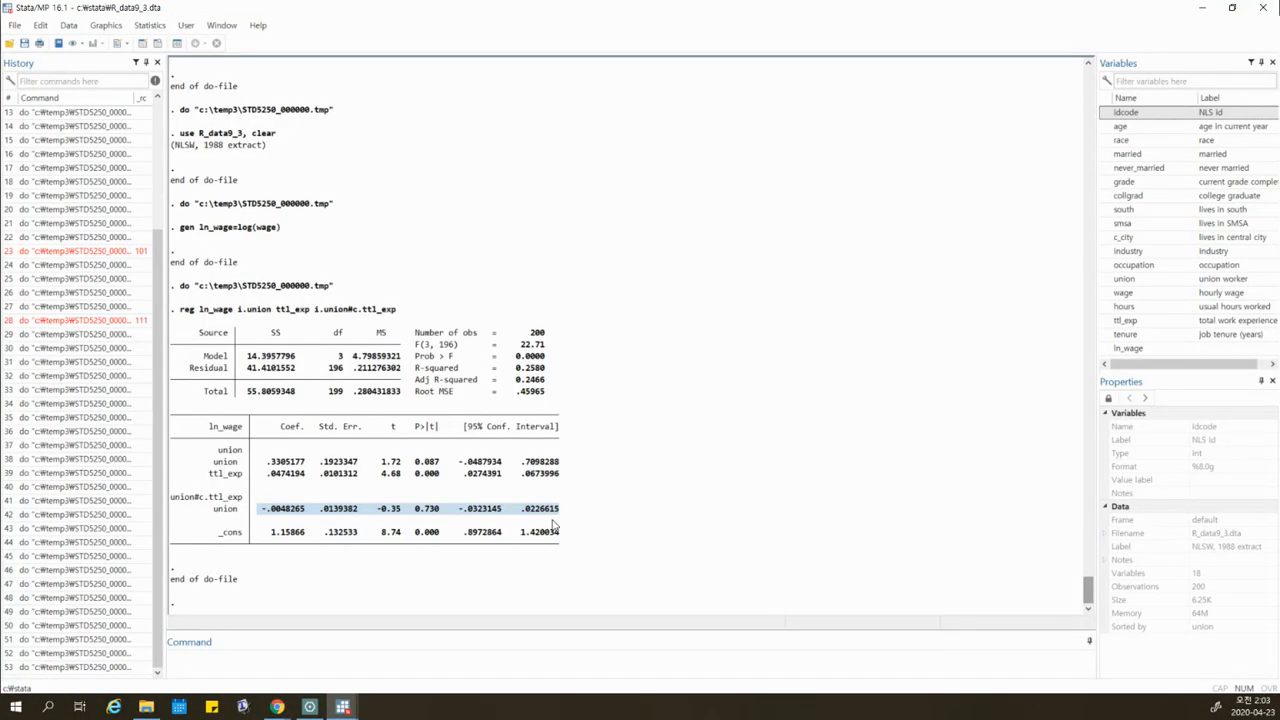
mouse_move(342, 707)
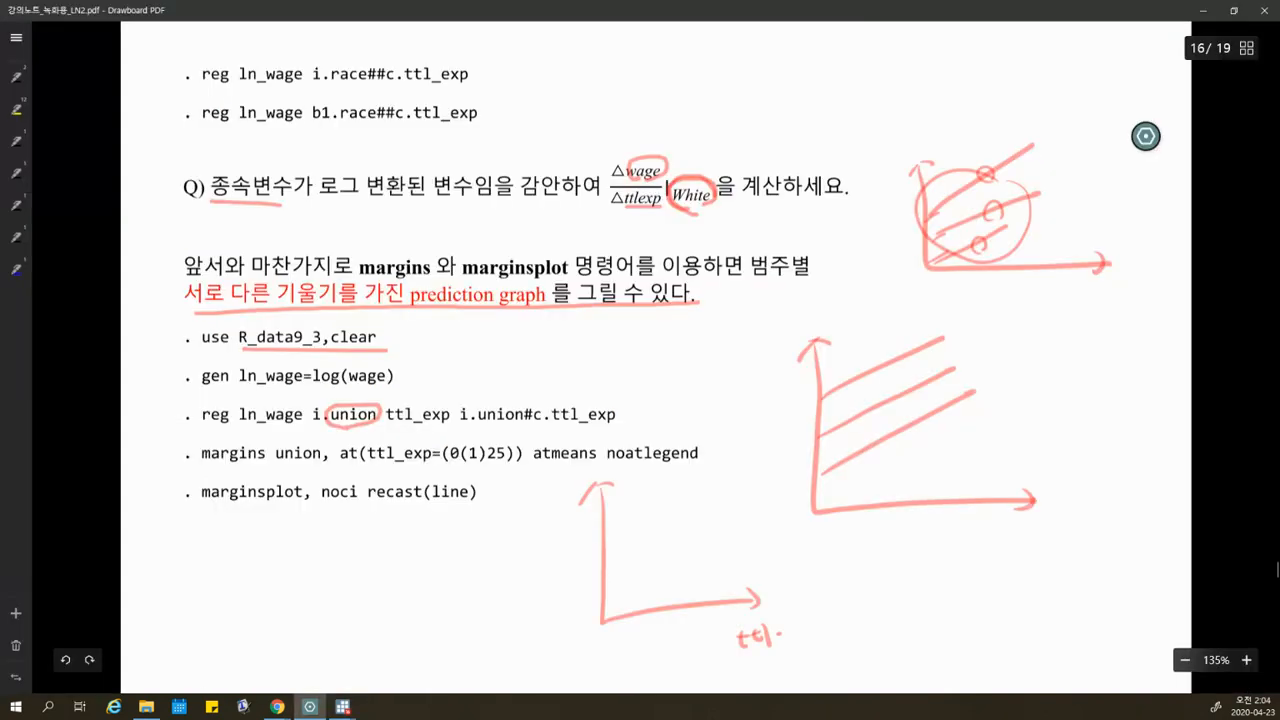
Finish the "ttl exp" label under the lower sketch and thicken its horizontal axis with an arrowhead.
left_click_drag(778, 636, 820, 640)
left_click_drag(618, 628, 752, 600)
left_click_drag(742, 592, 750, 608)
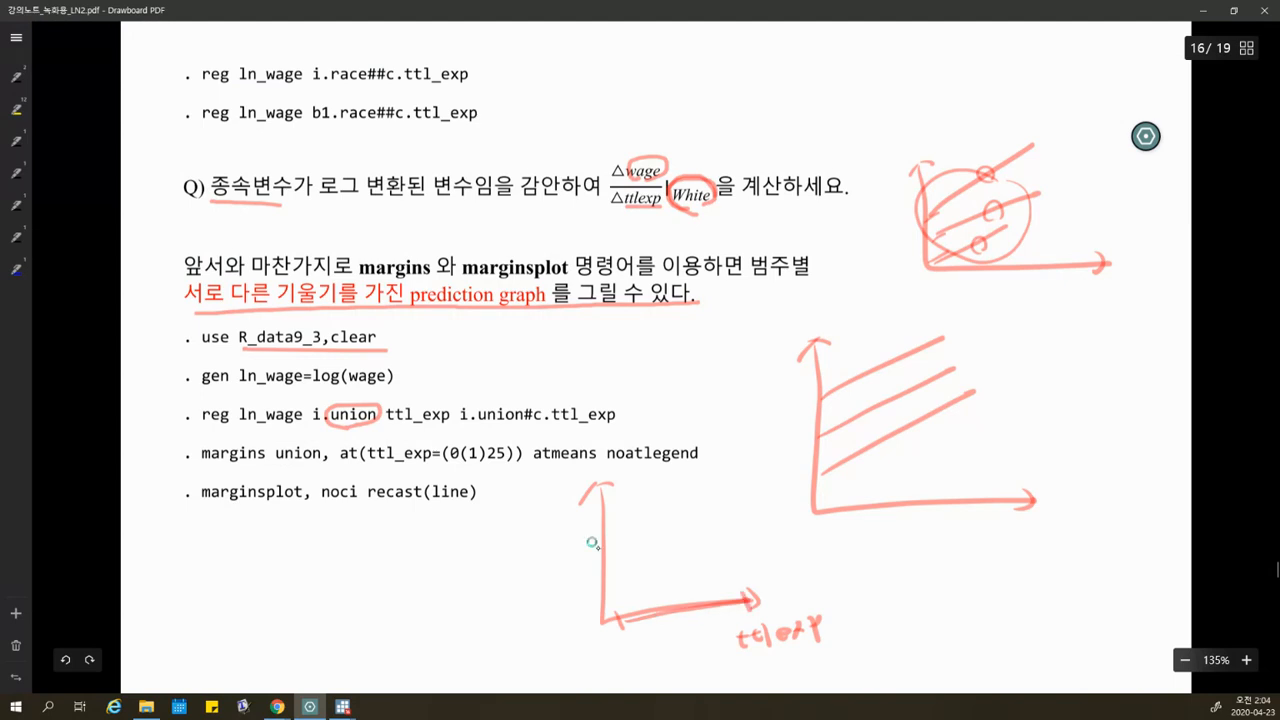
left_click_drag(604, 541, 674, 476)
mouse_move(616, 598)
left_mouse_down()
mouse_move(690, 513)
mouse_move(648, 562)
mouse_move(682, 522)
left_mouse_up()
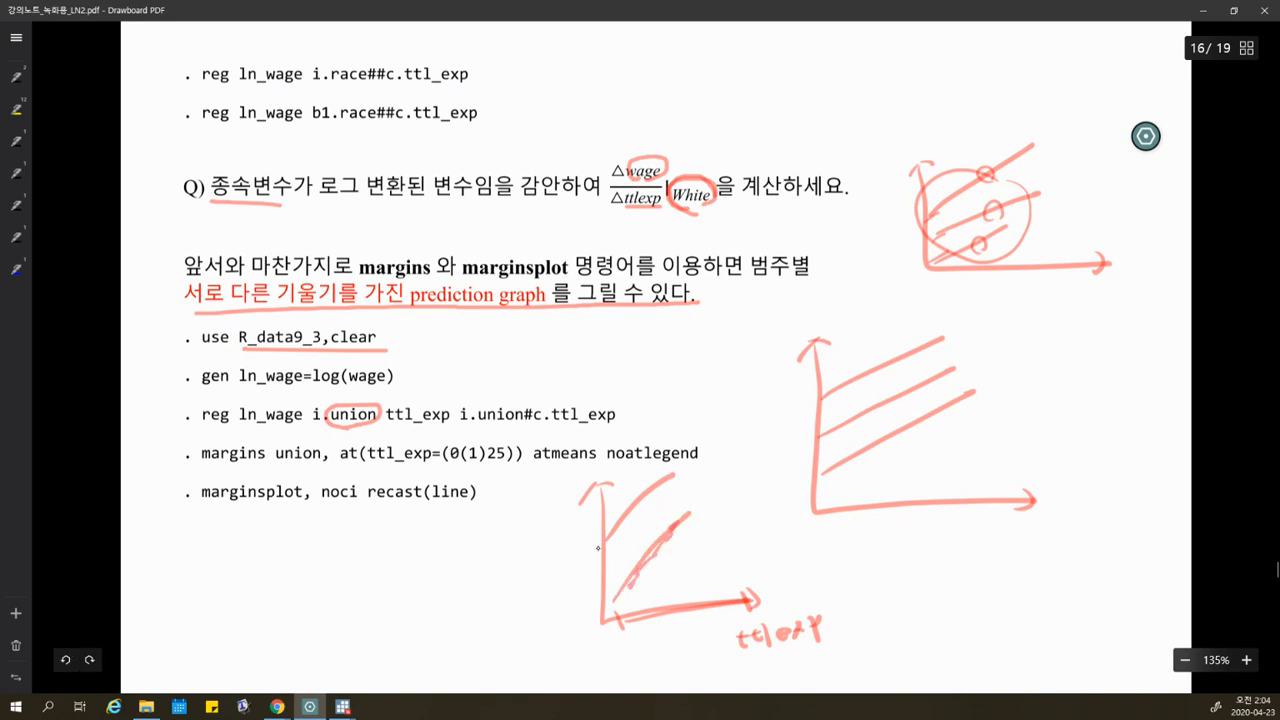
left_click(66, 660)
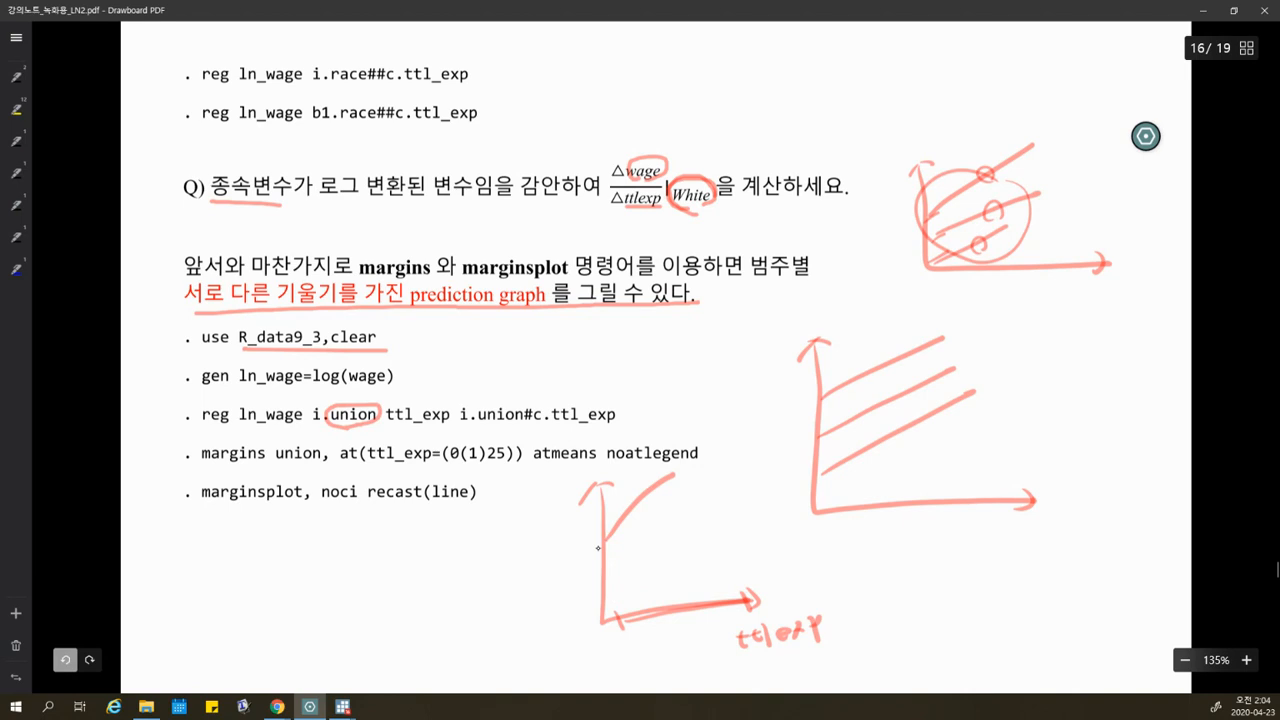
Sketch two rising lines with different intercepts above the ttl exp axis, circle both intercepts, and bracket the line ends.
left_click_drag(604, 543, 678, 479)
left_click_drag(612, 600, 663, 513)
left_click_drag(603, 542, 602, 544)
left_click_drag(612, 591, 611, 594)
left_click_drag(701, 482, 704, 516)
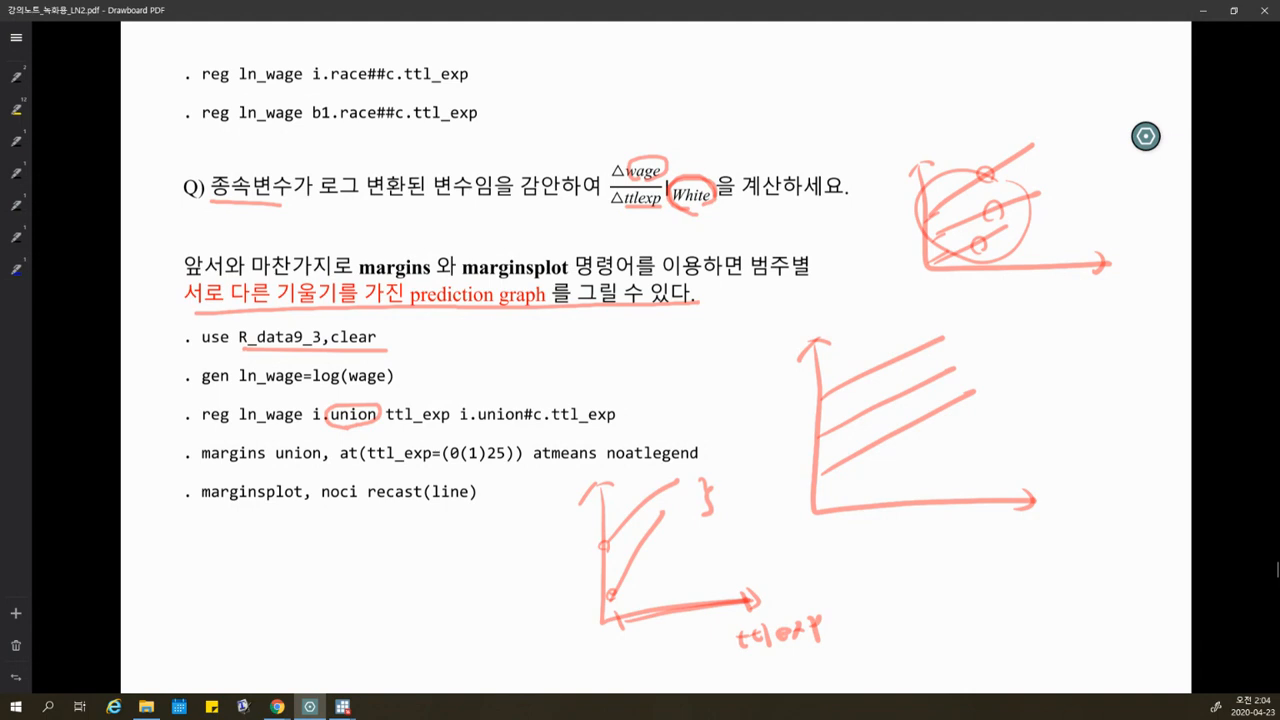
Switch to the Do-file Editor and begin line 137 with "margins union,".
left_click(343, 707)
left_click(408, 652)
left_click(631, 243)
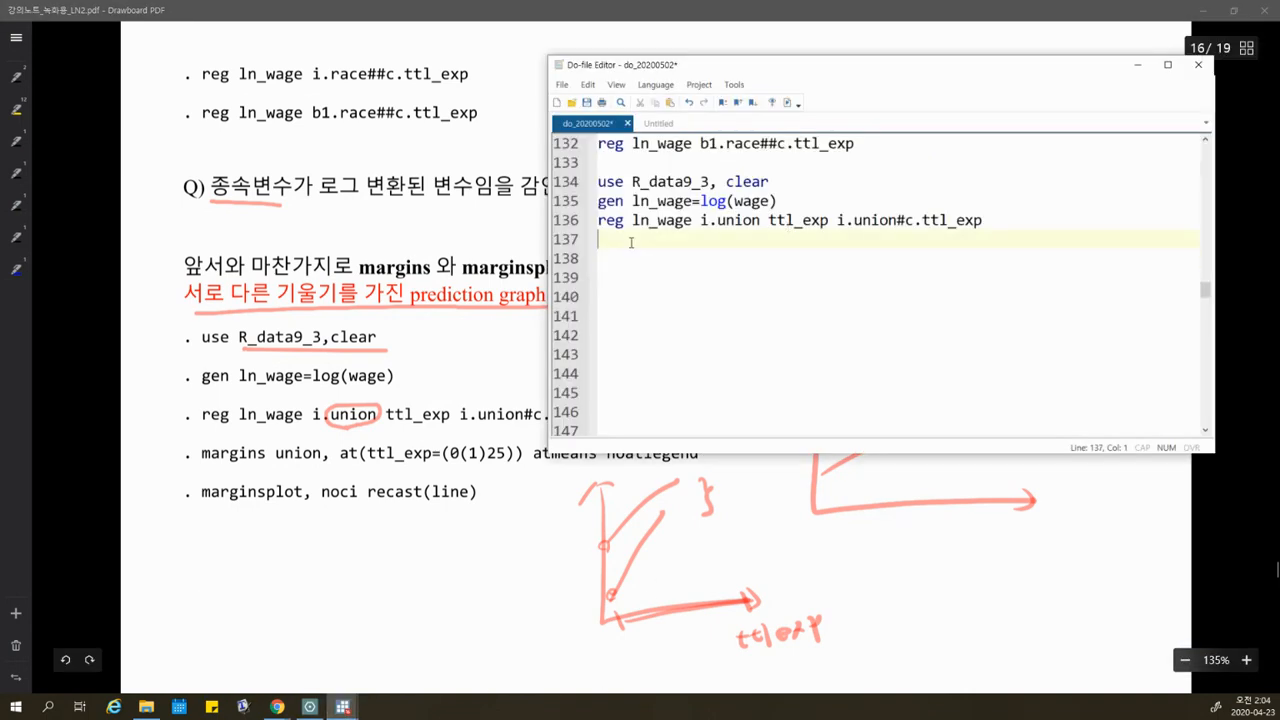
type("margins")
key("BackSpace")
key("BackSpace")
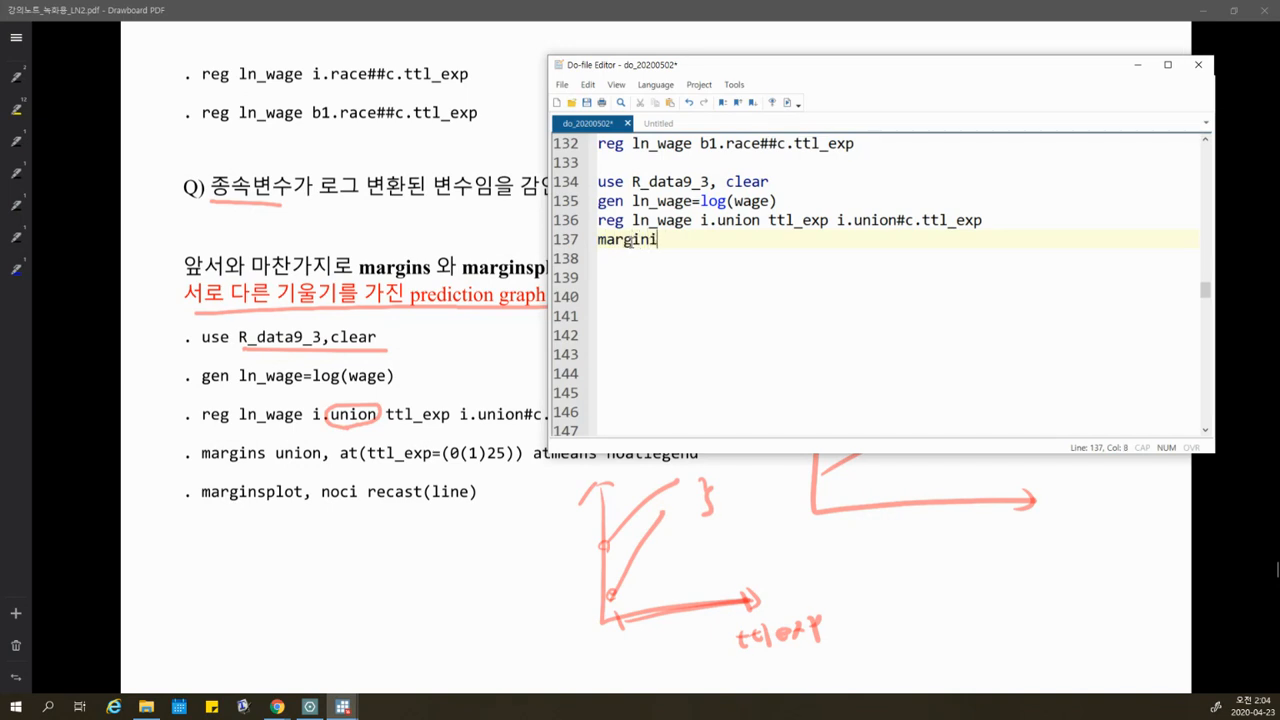
type("s,")
type("union, ")
Complete the margins command on line 137 with "at(ttl_exp=(0(1)25)) atmeans noatlegend".
type("ttl")
key("BackSpace")
key("BackSpace")
key("BackSpace")
type("at(t")
key("BackSpace")
key("BackSpace")
type("(ttl")
type("_exp")
type("=(0(1")
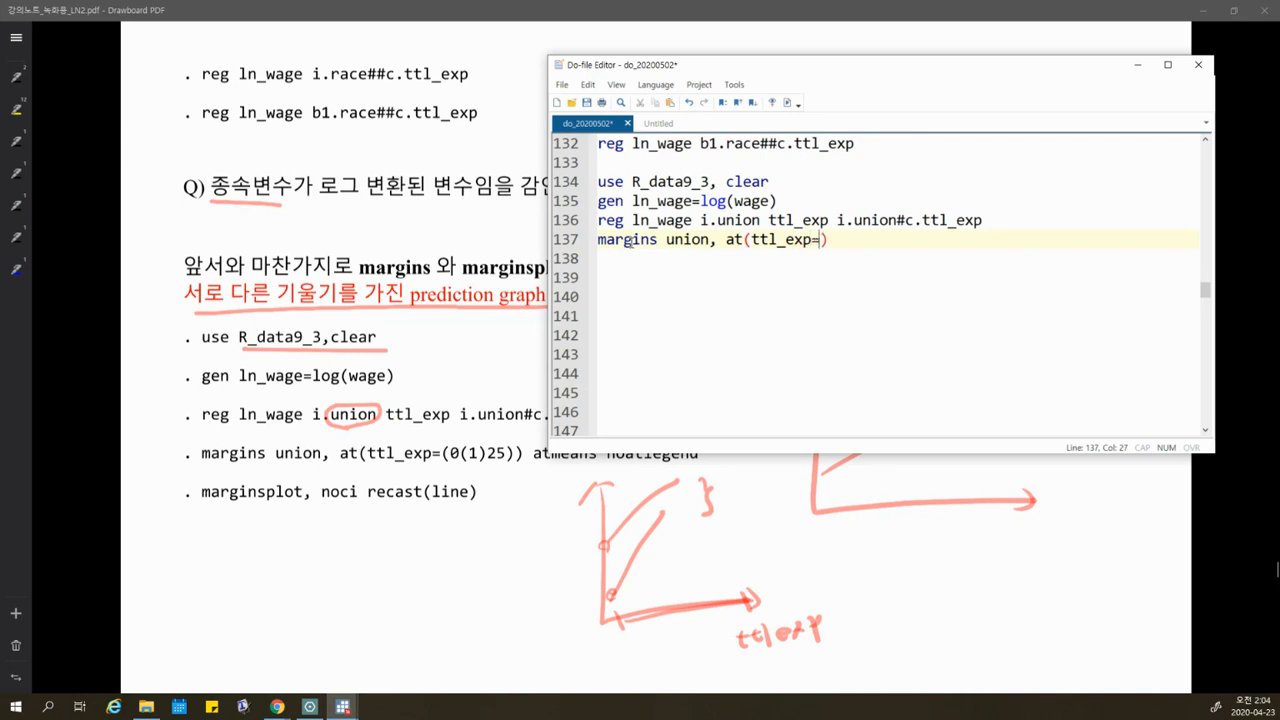
type(")25)) atm")
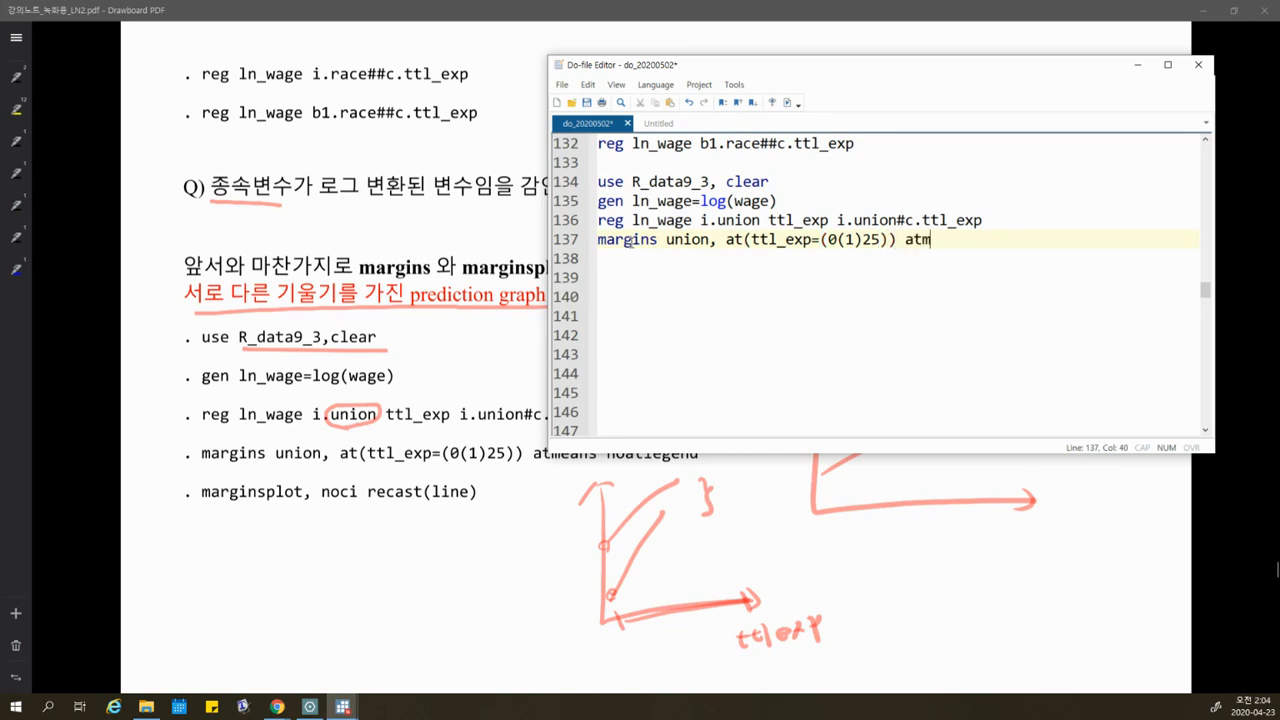
type("eans noatleg")
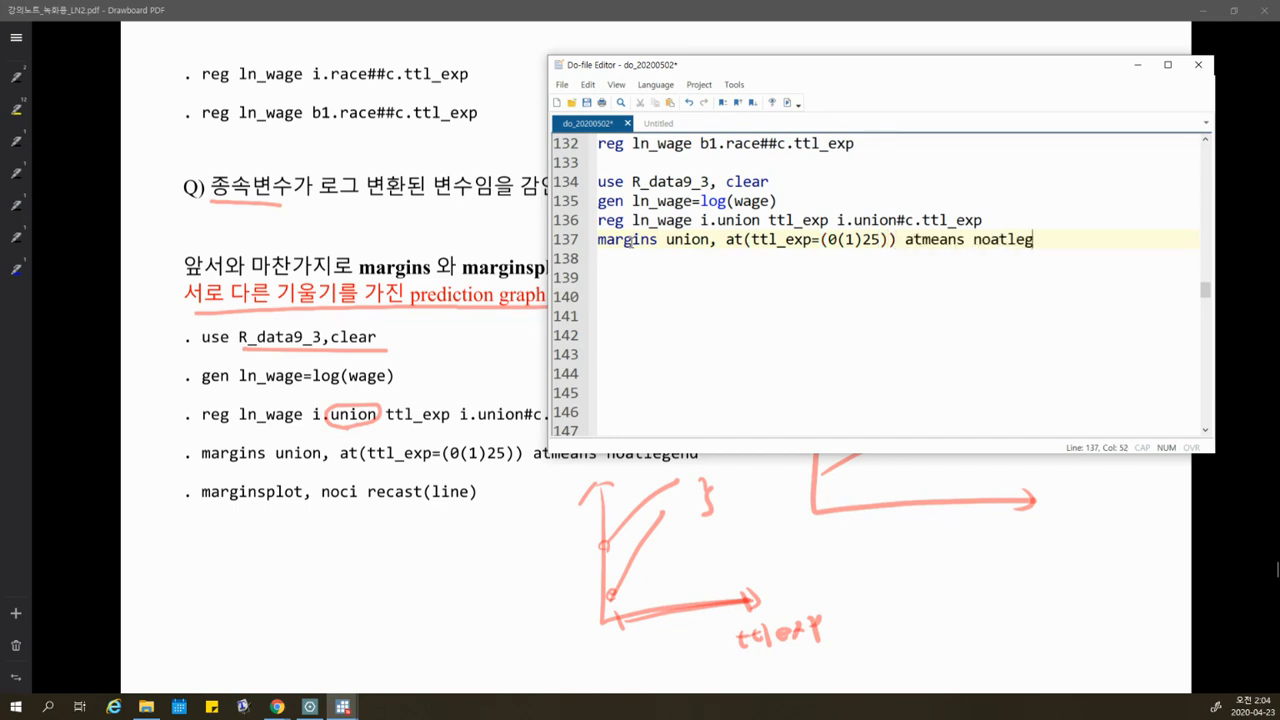
type("end")
Add blank lines below the margins command and save the do-file.
key("Return")
key("Return")
key("Return")
key("Return")
key("Return")
key("Return")
key("Return")
key("Return")
key("Return")
key("Return")
key("Return")
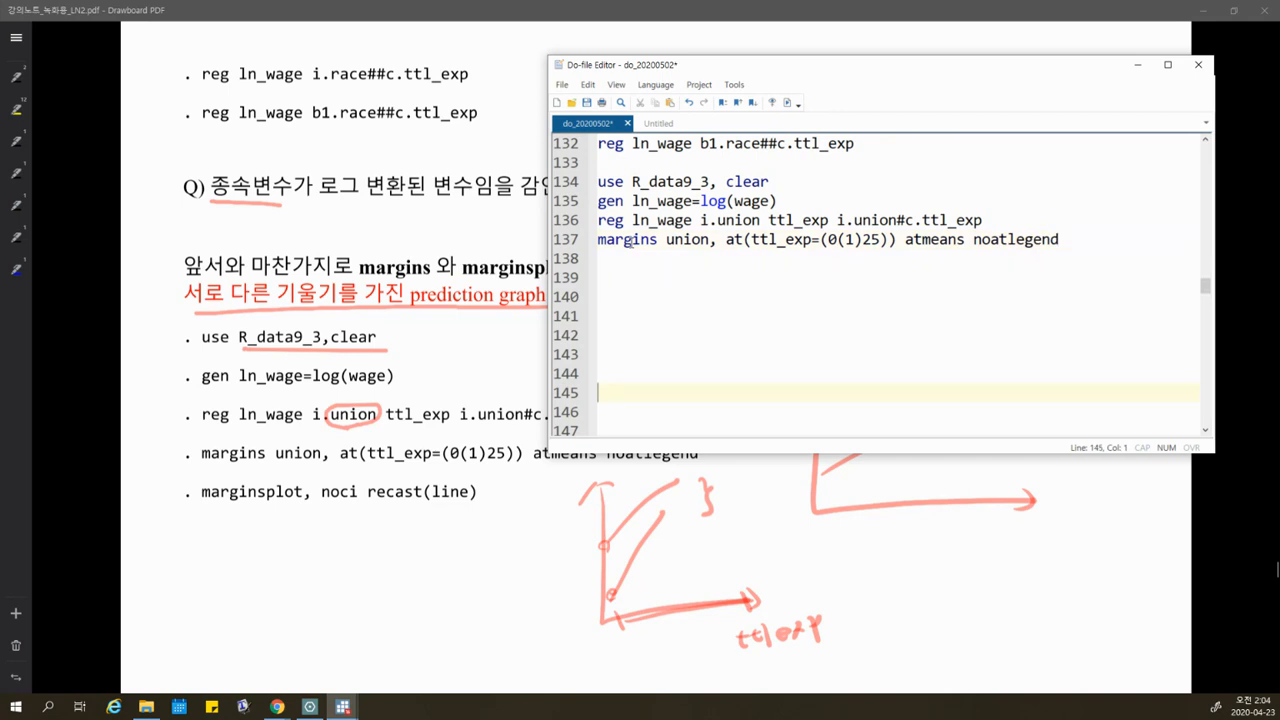
left_click(587, 103)
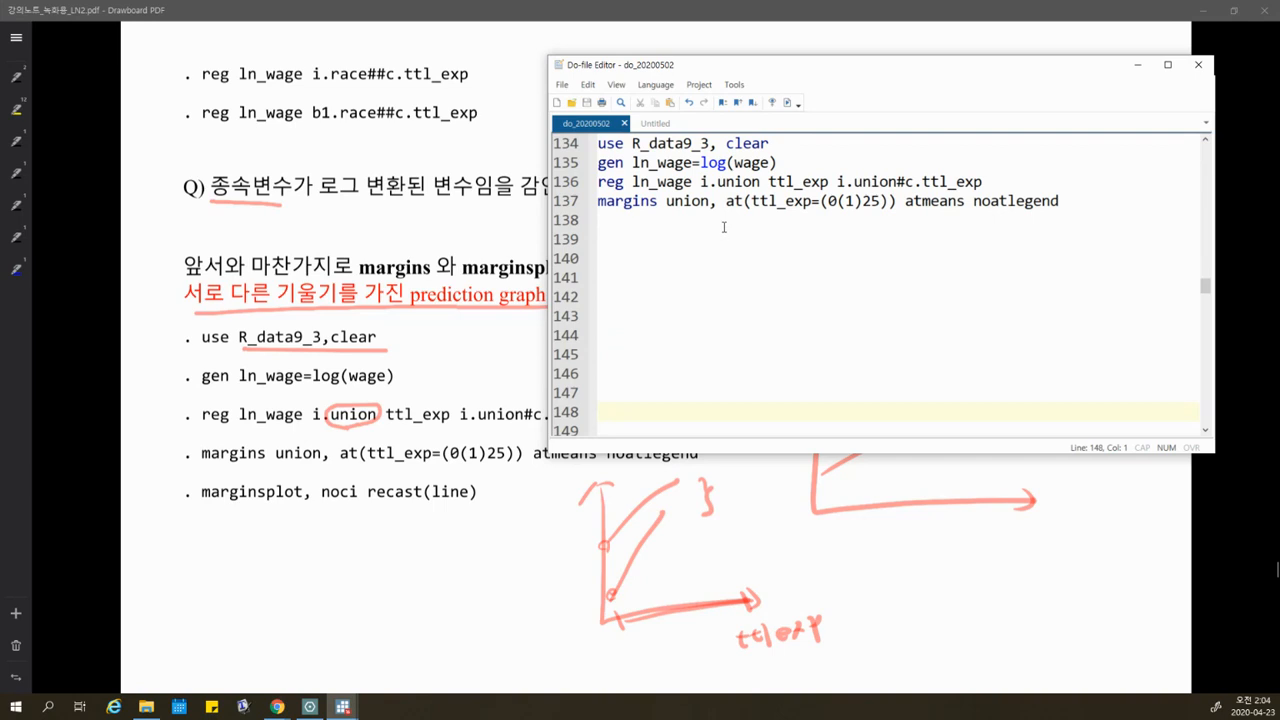
Highlight and examine the "union" term in the margins command on line 137.
left_click_drag(712, 202, 665, 201)
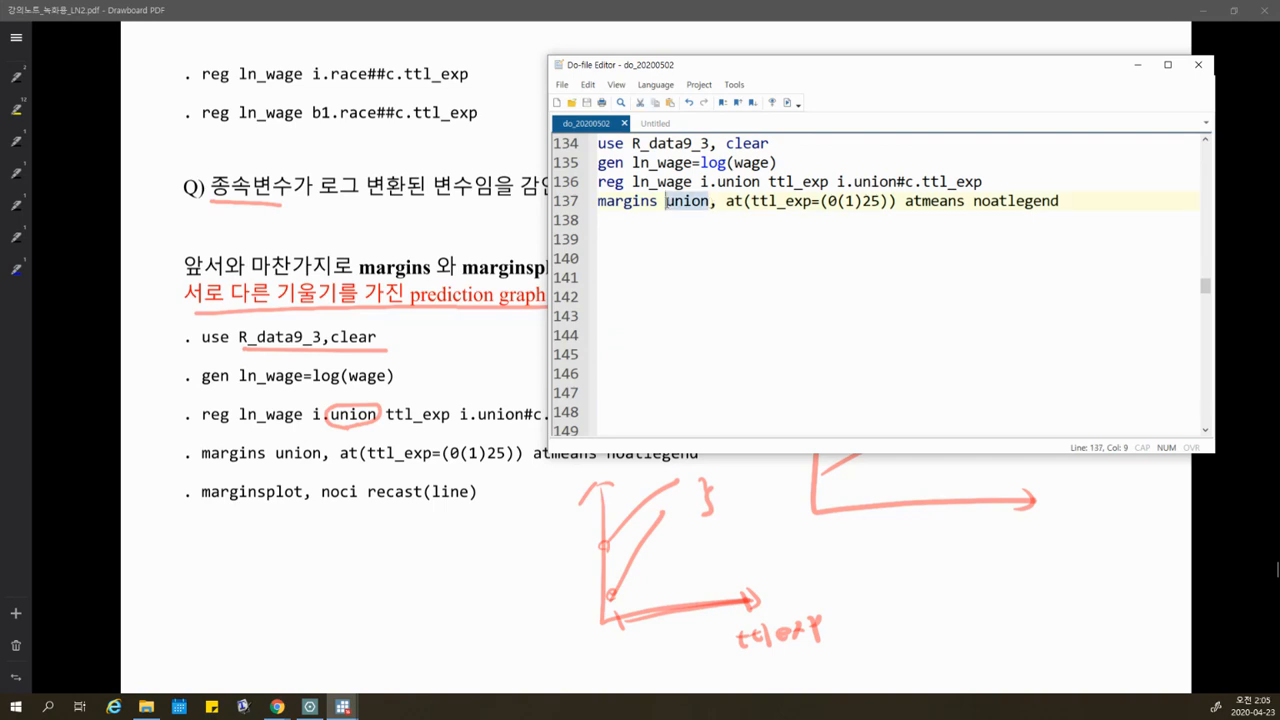
left_click(660, 204)
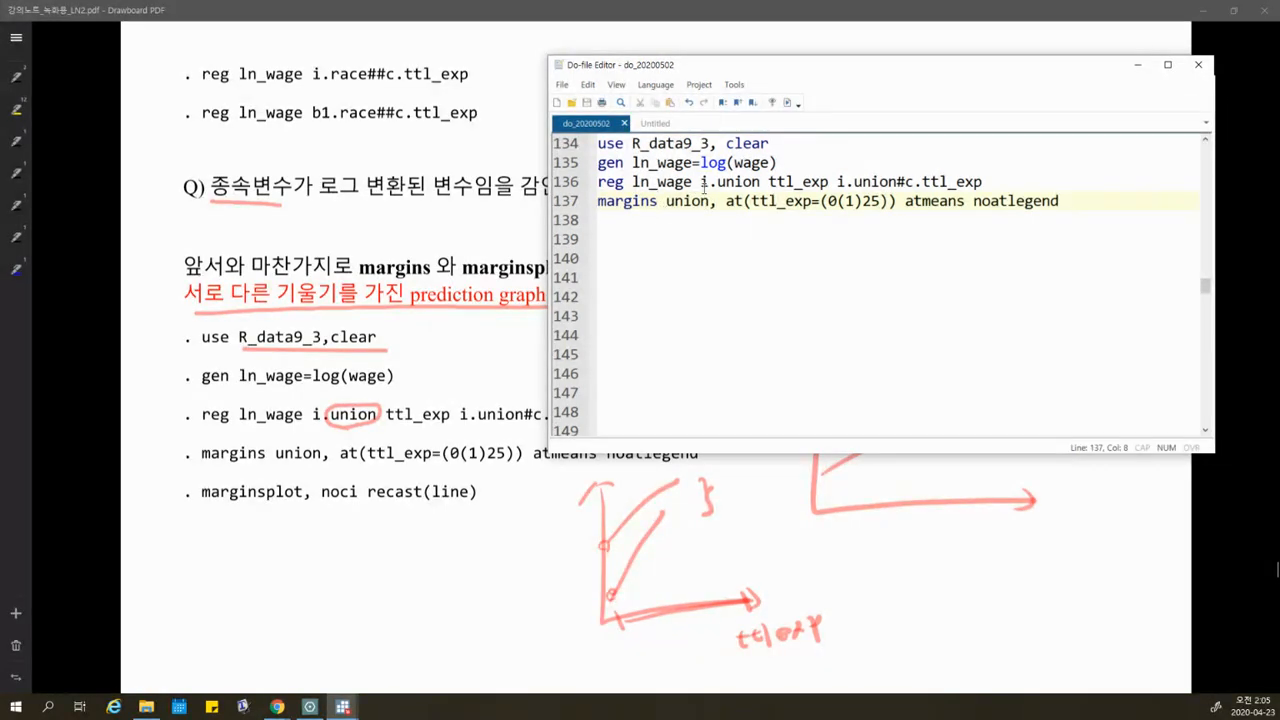
left_click_drag(665, 201, 714, 203)
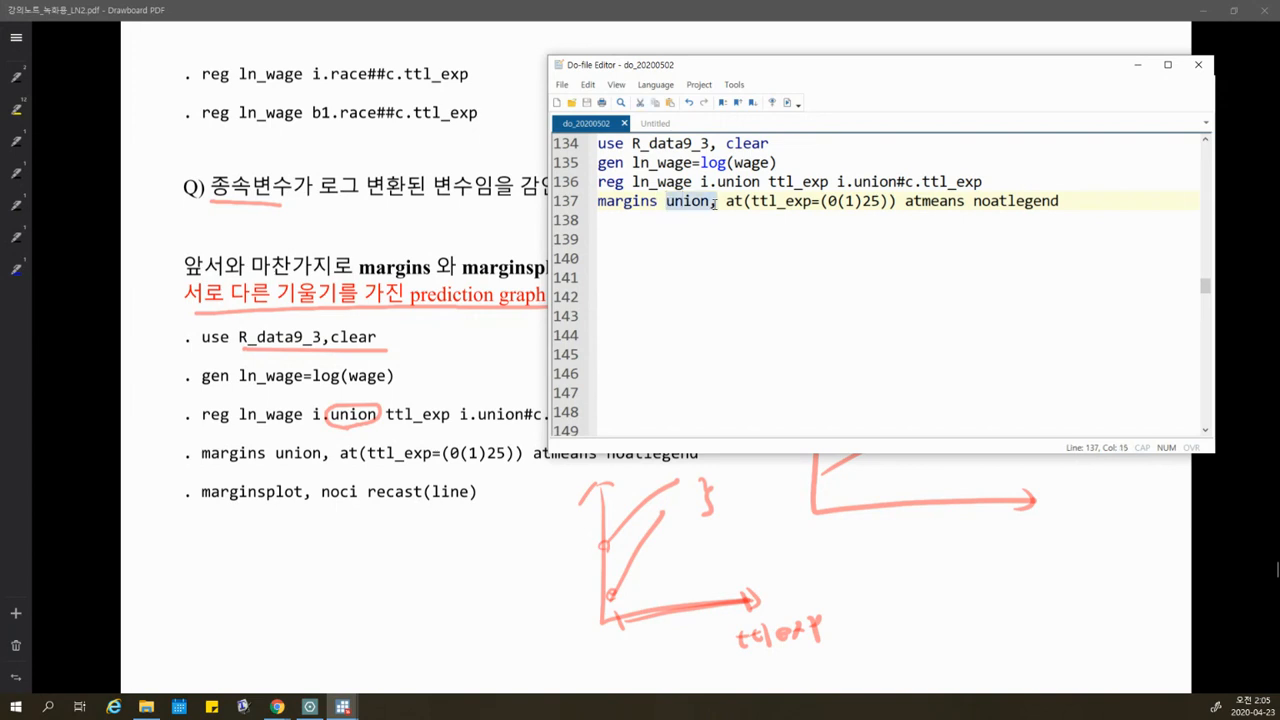
left_click(663, 202)
left_click_drag(663, 202, 710, 202)
left_click(701, 202)
Compare the i.union and i.union#c.ttl_exp terms of the line 136 regression with the union term in margins.
left_click(702, 182)
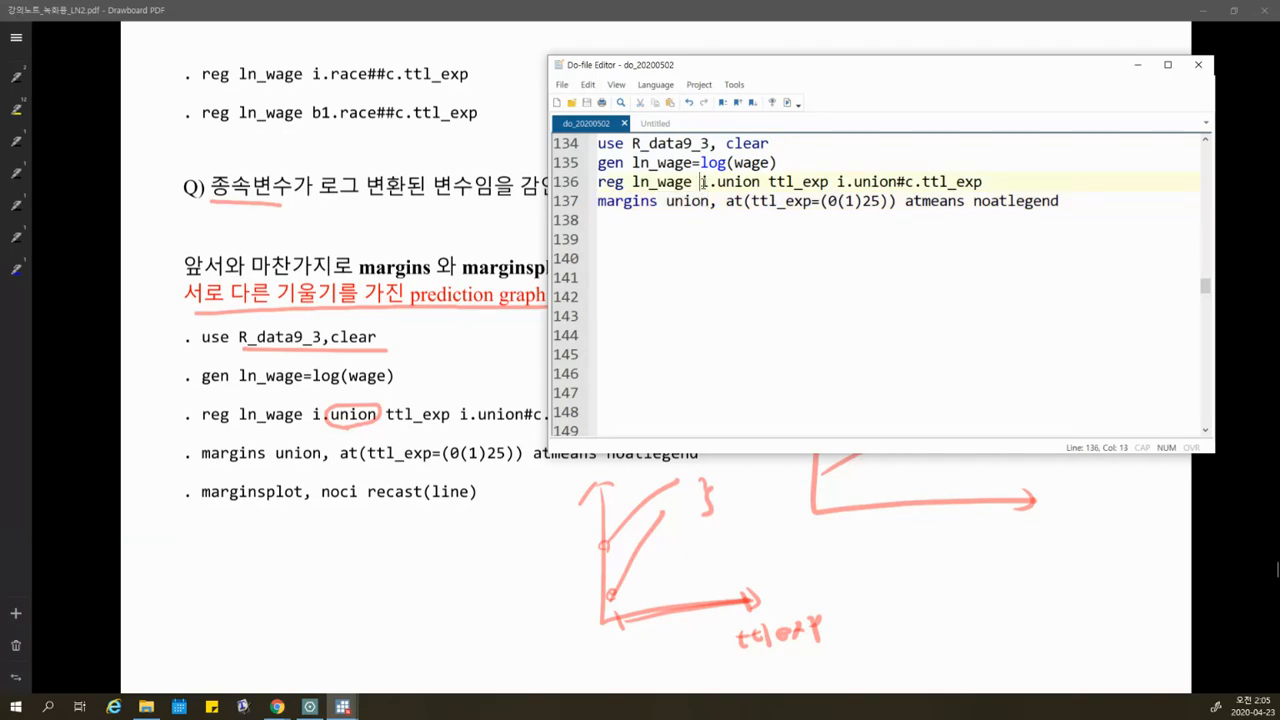
key("shift+Right")
key("shift+Right")
key("shift+Right")
key("shift+Right")
left_click_drag(714, 182, 721, 190)
left_click_drag(721, 190, 754, 190)
left_click(742, 187)
left_click(733, 182)
left_click(684, 201)
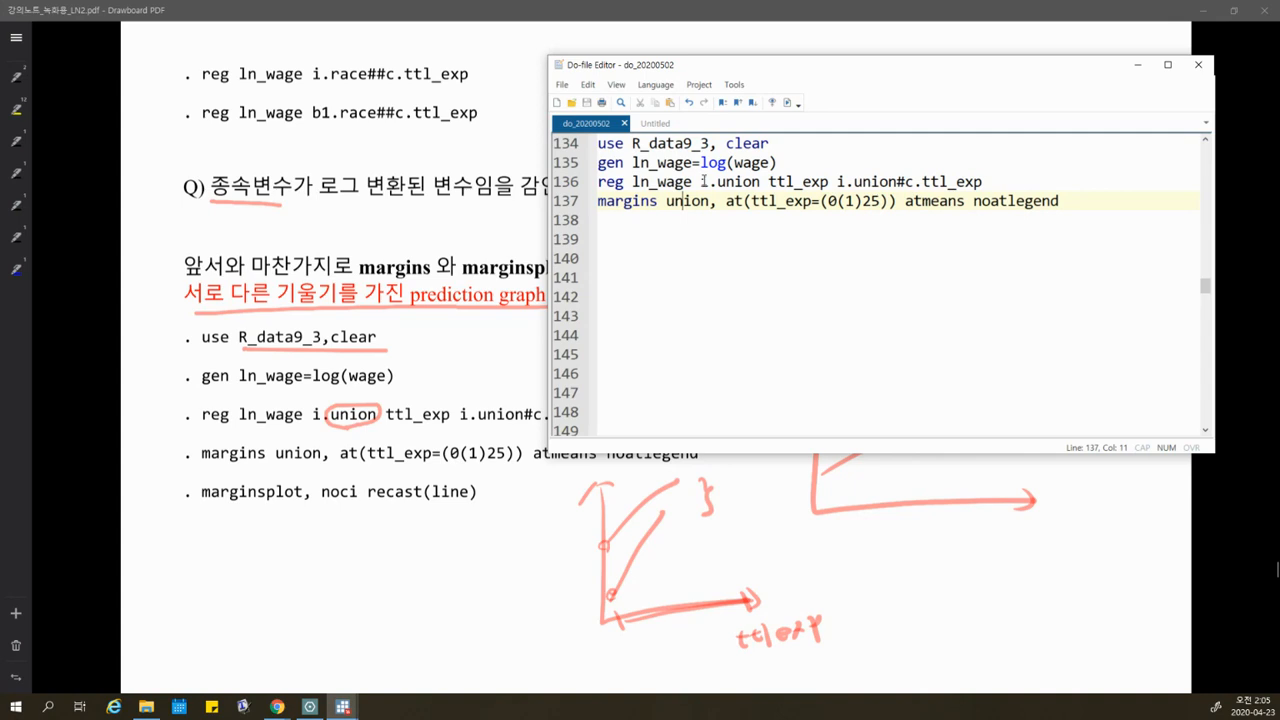
left_click_drag(700, 182, 760, 182)
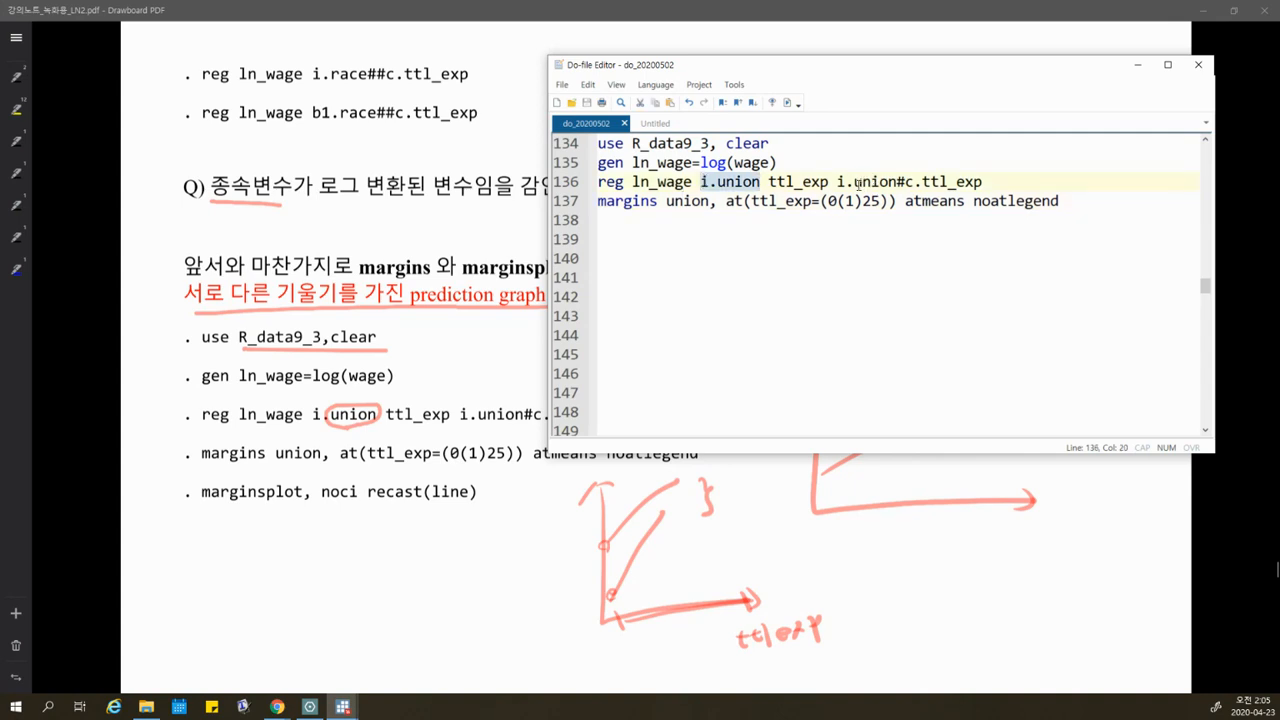
left_click_drag(854, 182, 940, 182)
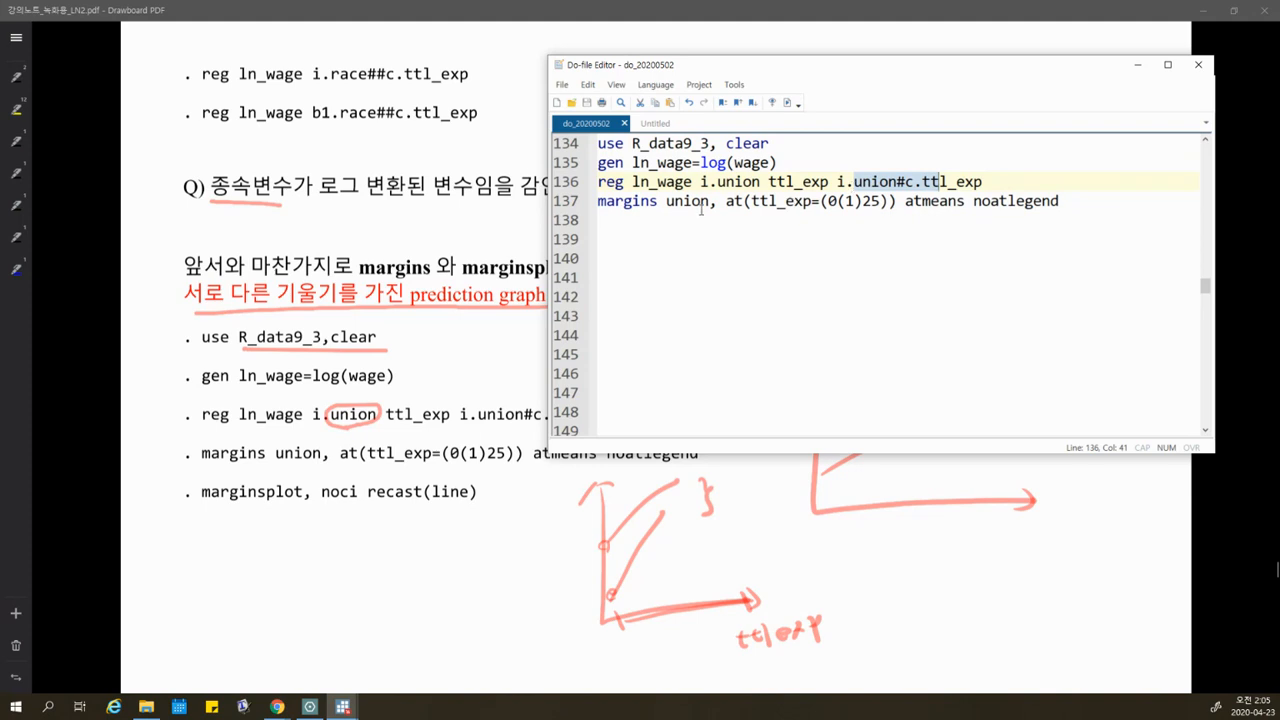
left_click(898, 182)
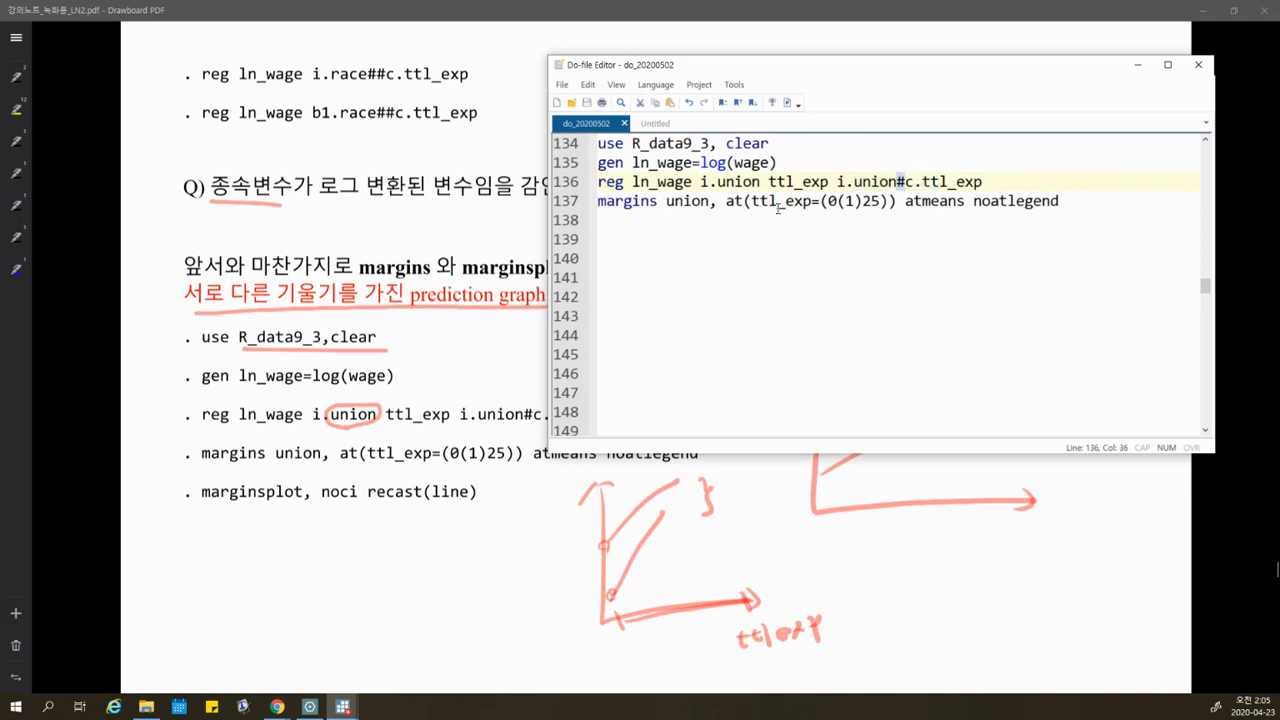
Add "marginsplot, noci recast(line)" on line 138.
left_click(661, 218)
type("marginsplo")
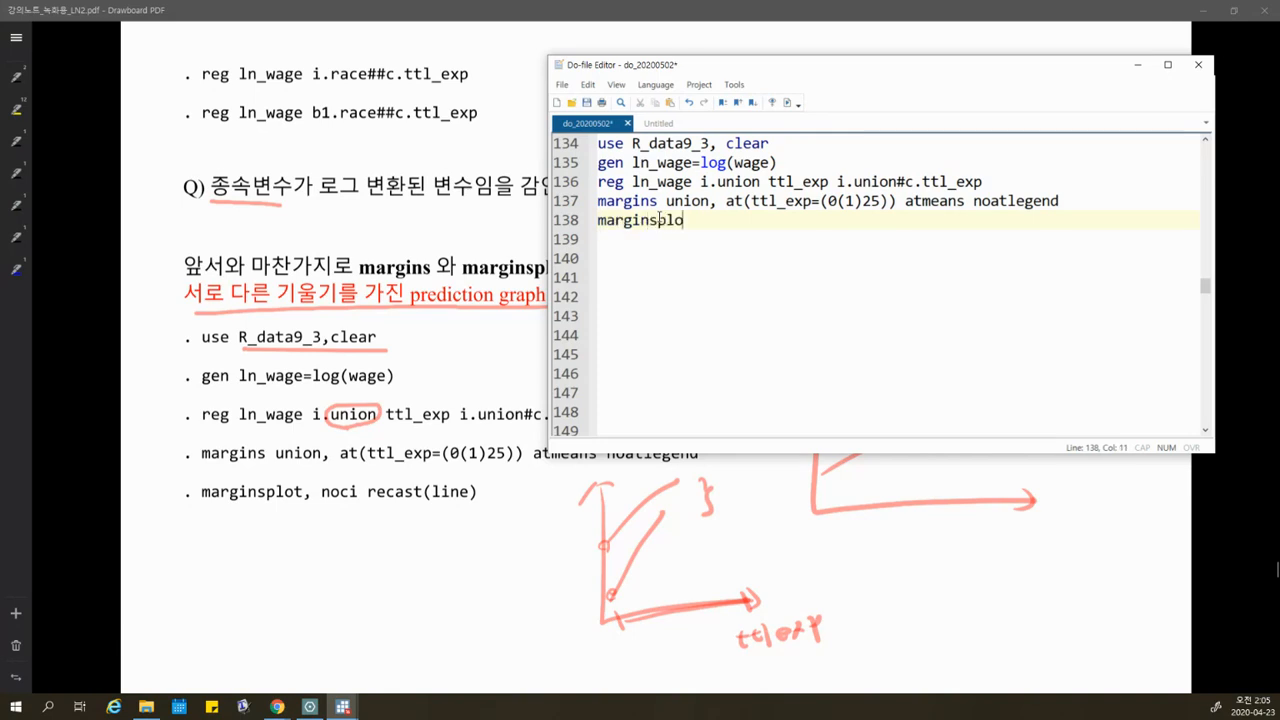
type("t, noci recast(line")
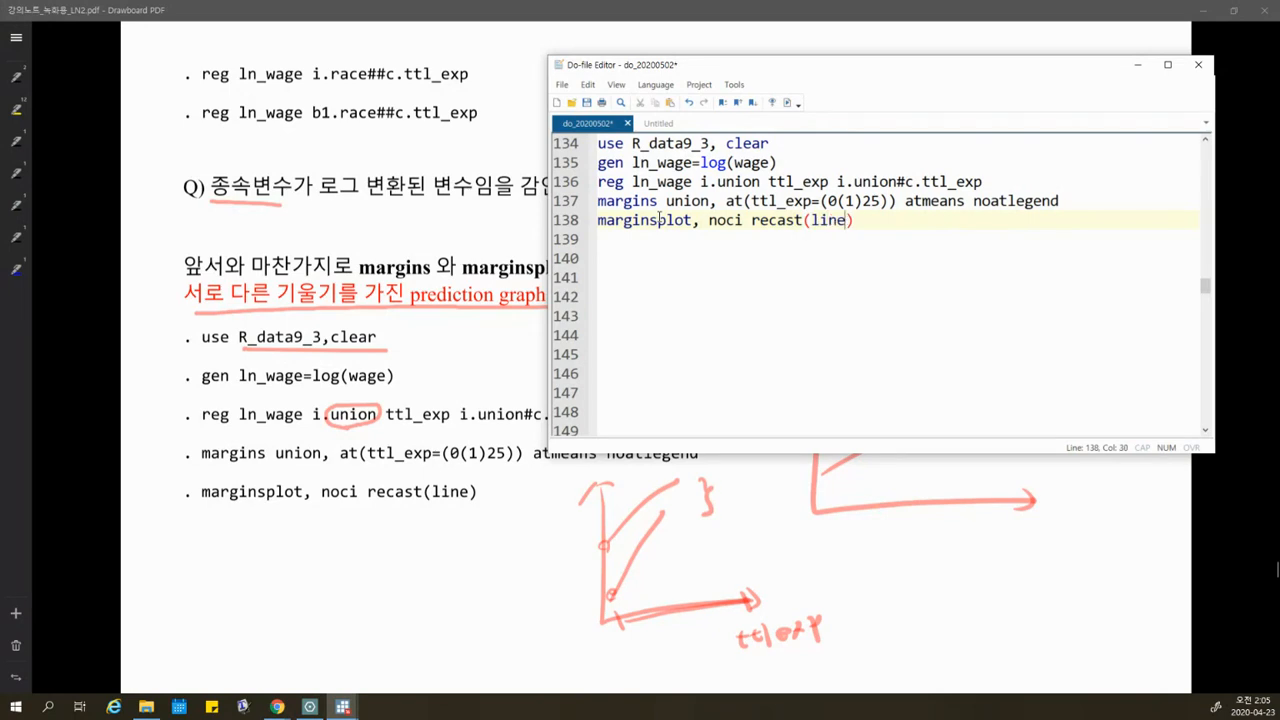
key("Down")
key("Down")
key("Down")
key("Down")
Run lines 136 to 138 to plot predictions by union status, and close the graph after viewing it.
left_click_drag(659, 200, 714, 182)
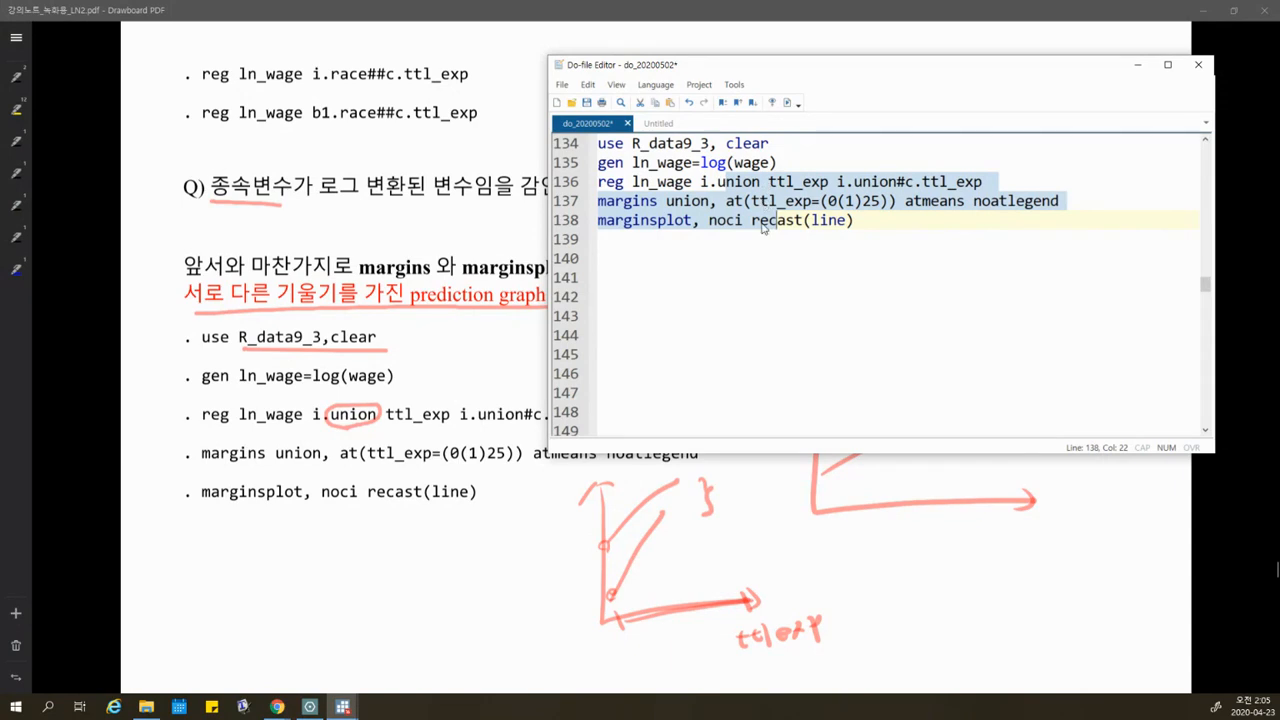
left_click_drag(598, 182, 853, 220)
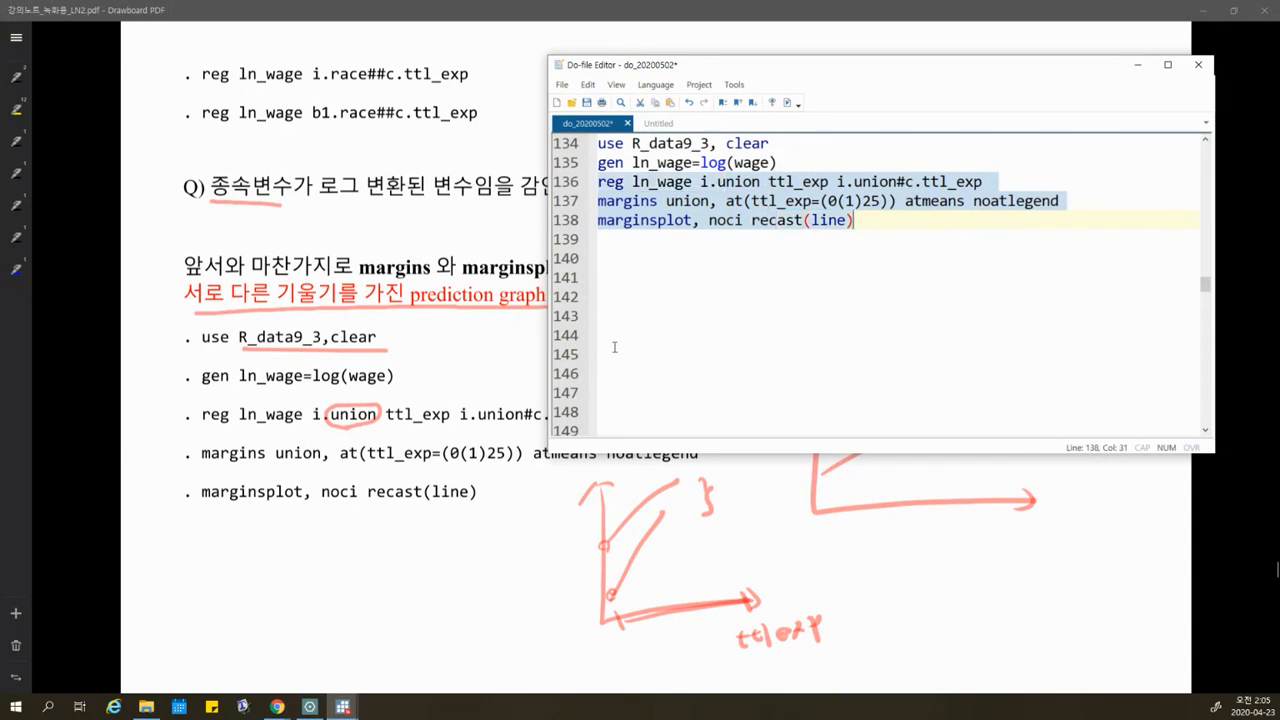
key("ctrl+d")
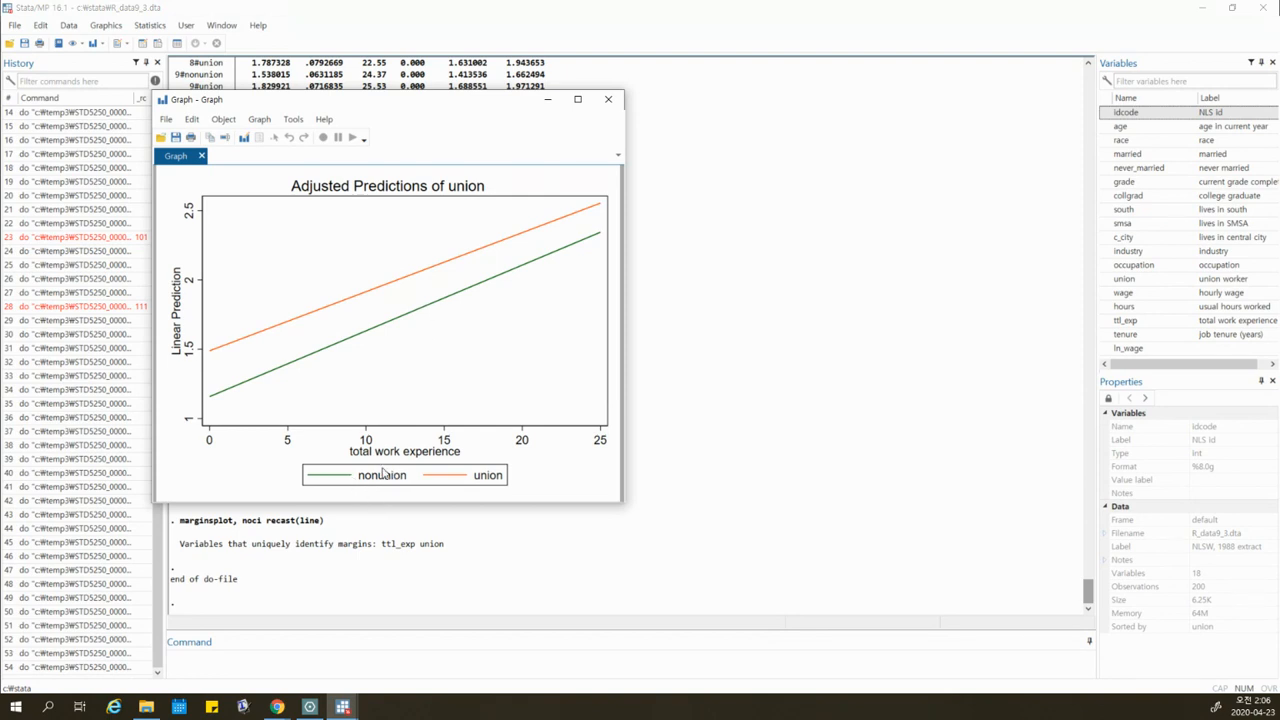
left_click(608, 99)
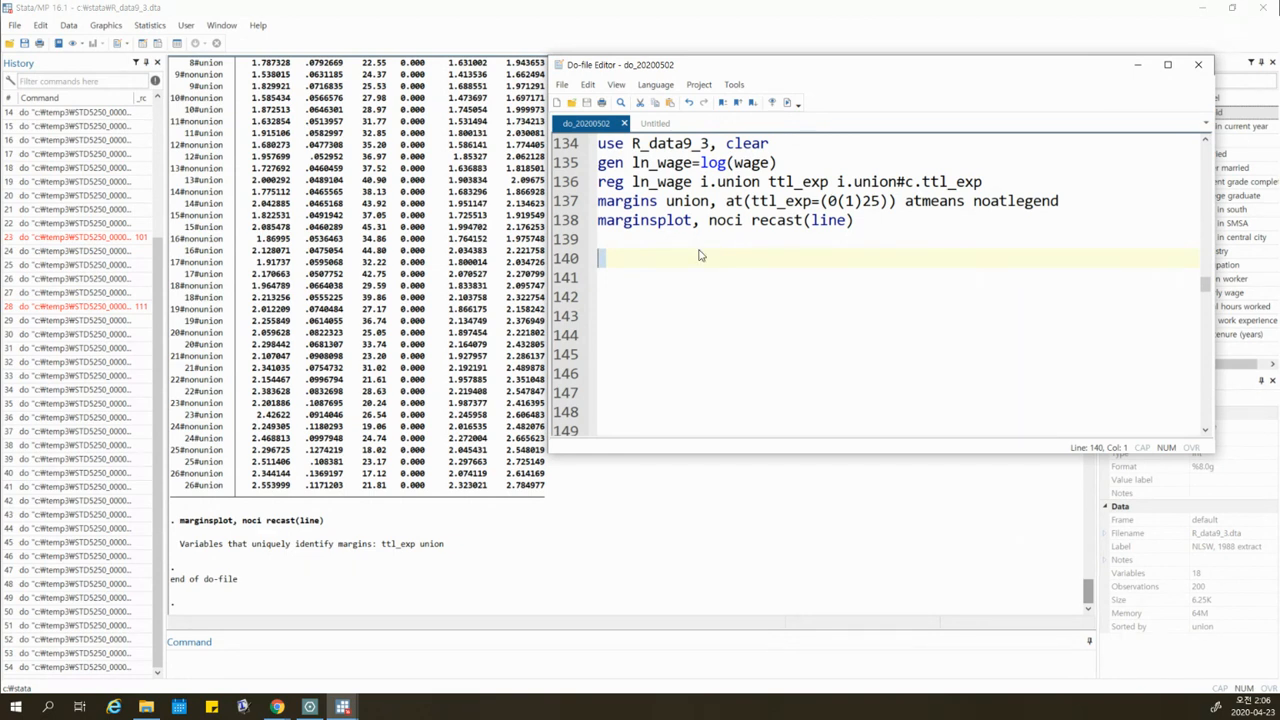
Rerun only the marginsplot command on line 138 and move the graph window clear of the History list.
left_click(735, 221)
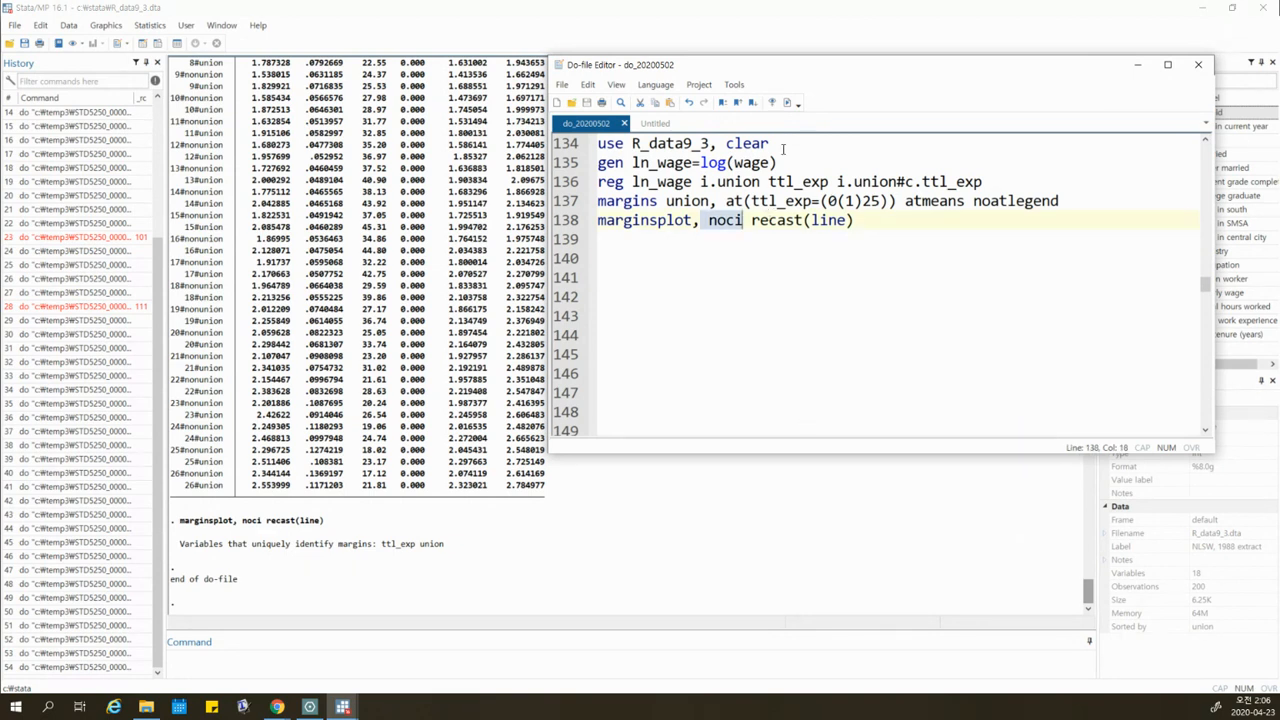
left_click(786, 103)
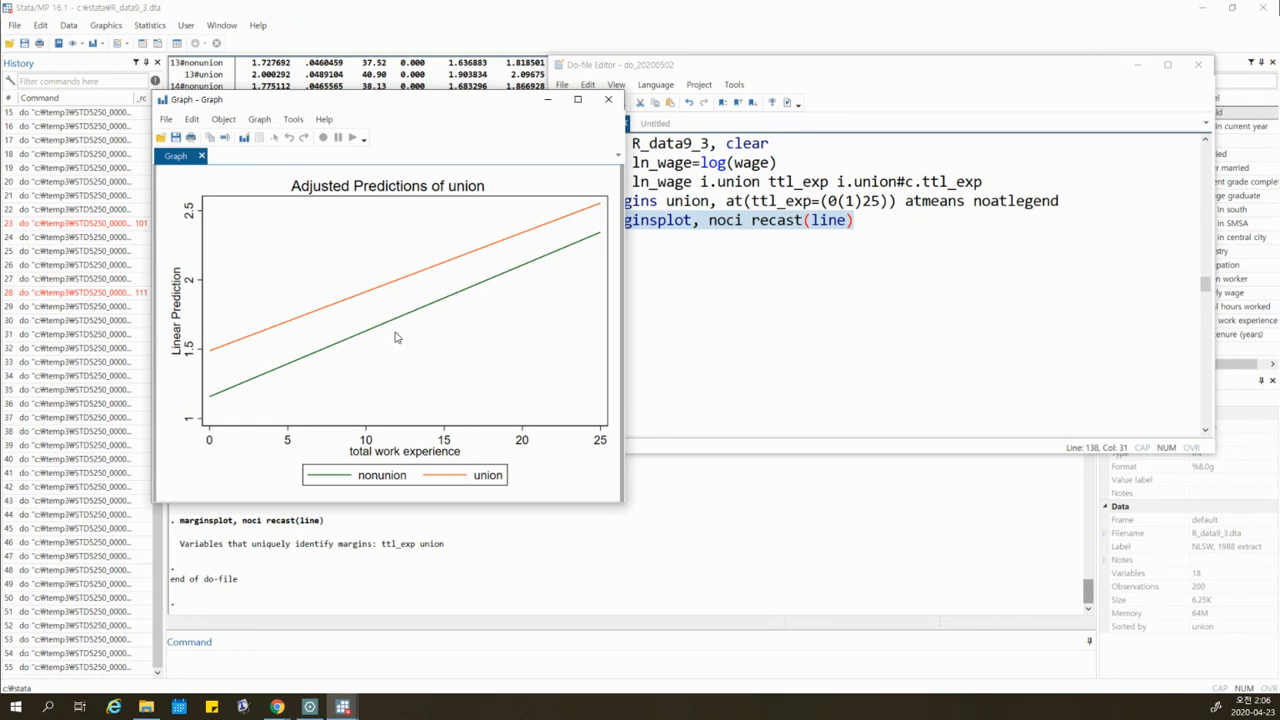
left_click_drag(423, 107, 614, 86)
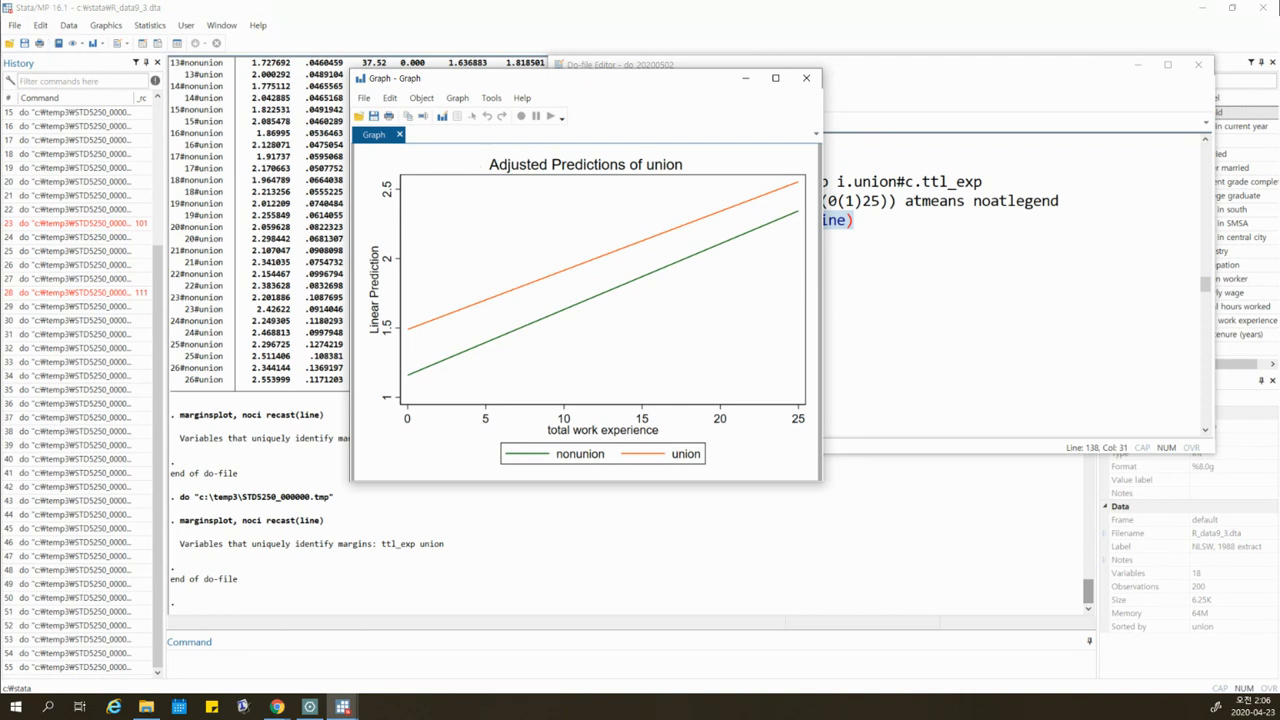
Open the graph preferences, look through the available schemes with s1 color kept, and cancel the dialog.
left_click(40, 27)
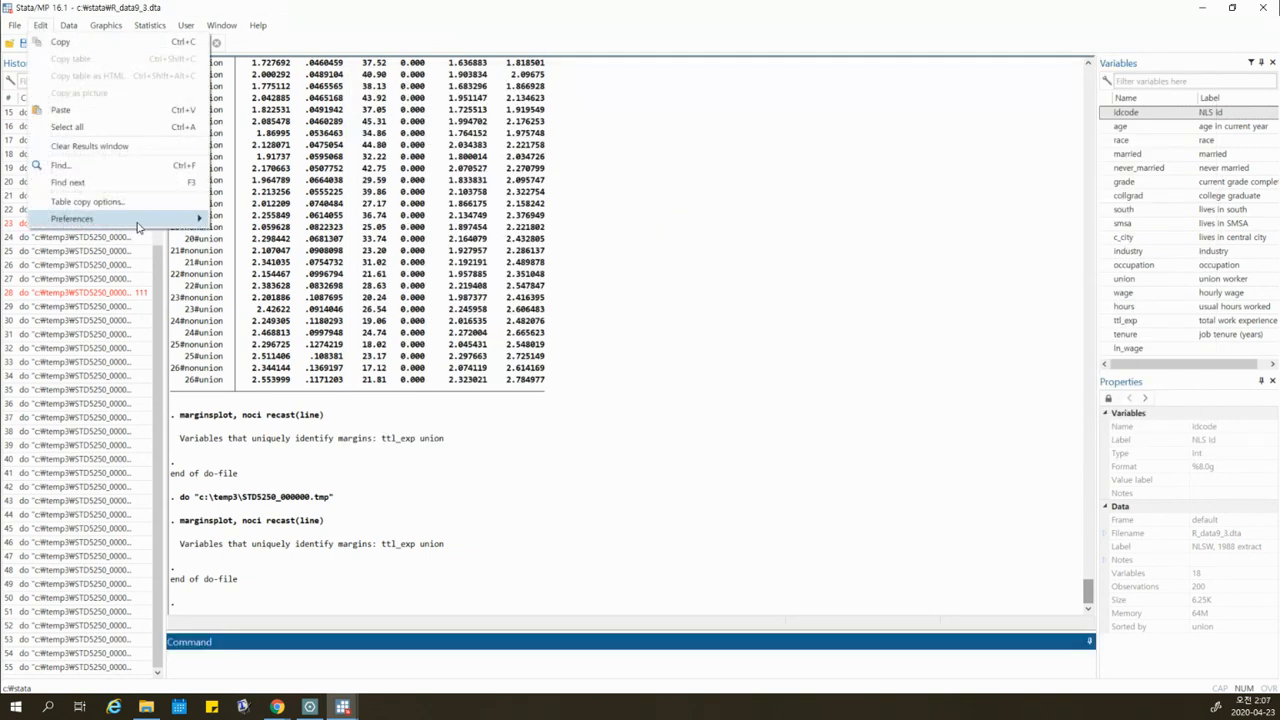
mouse_move(138, 223)
left_click(278, 241)
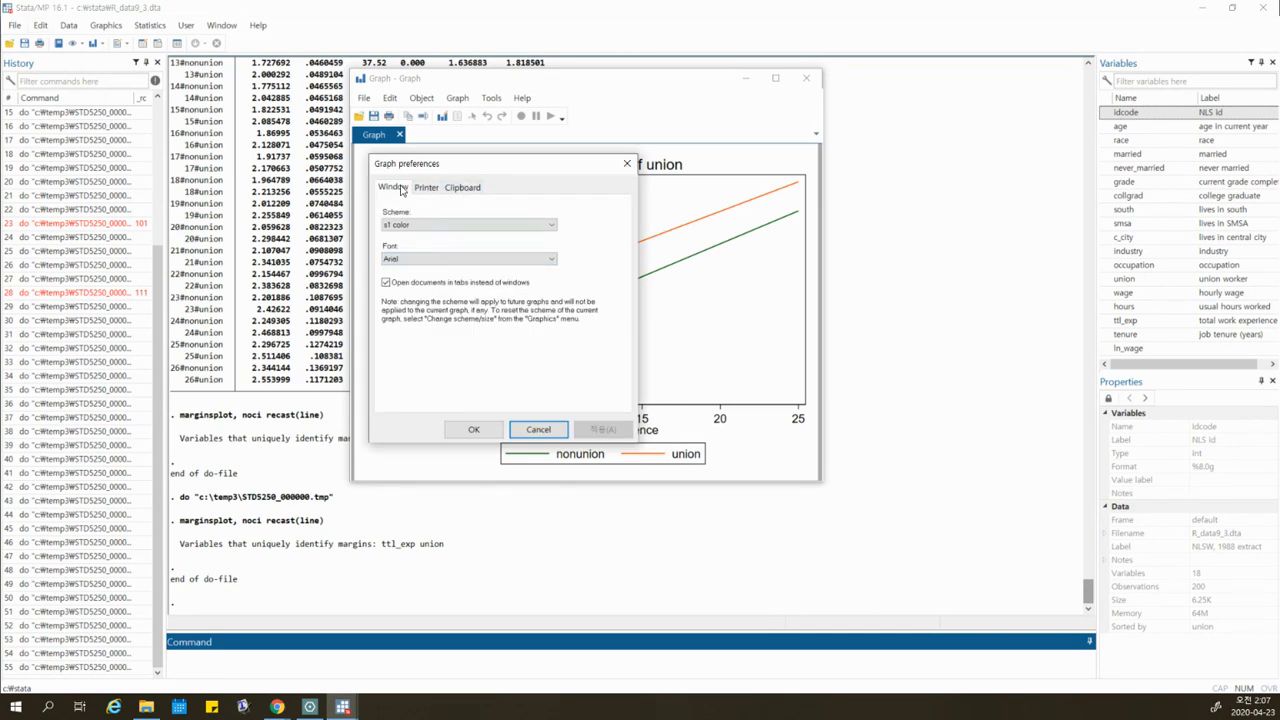
left_click(552, 227)
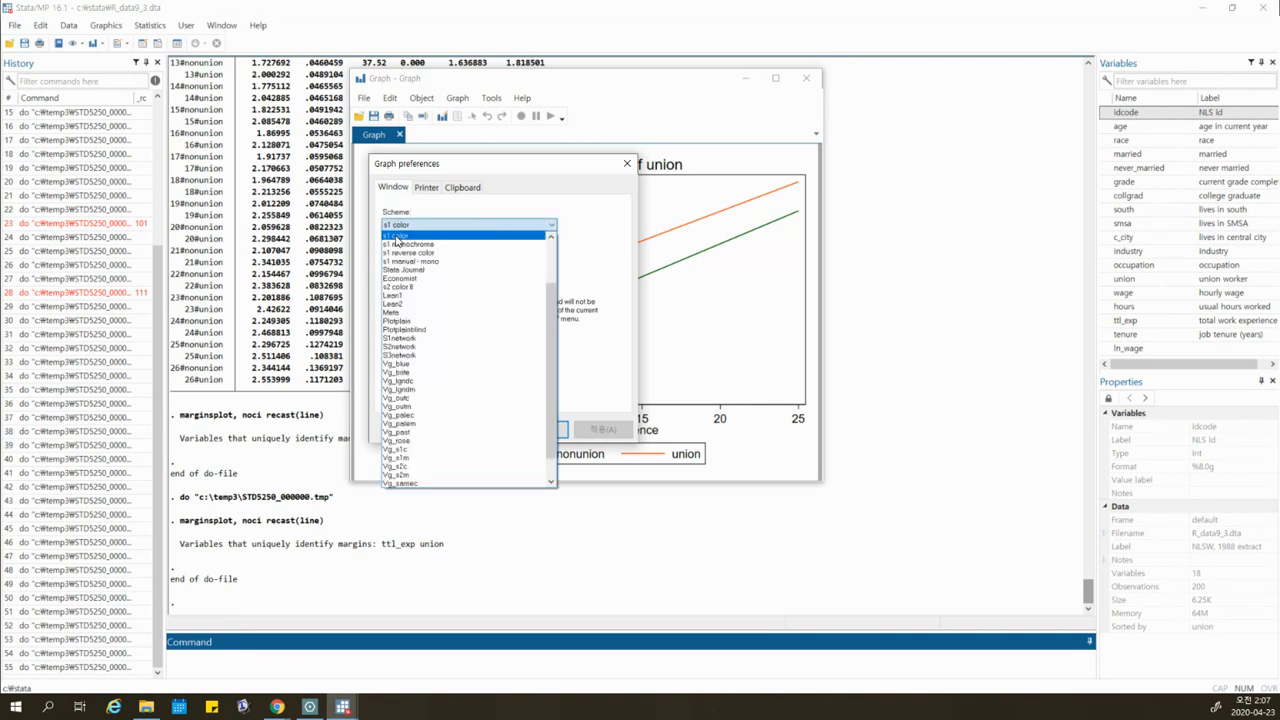
left_click(467, 220)
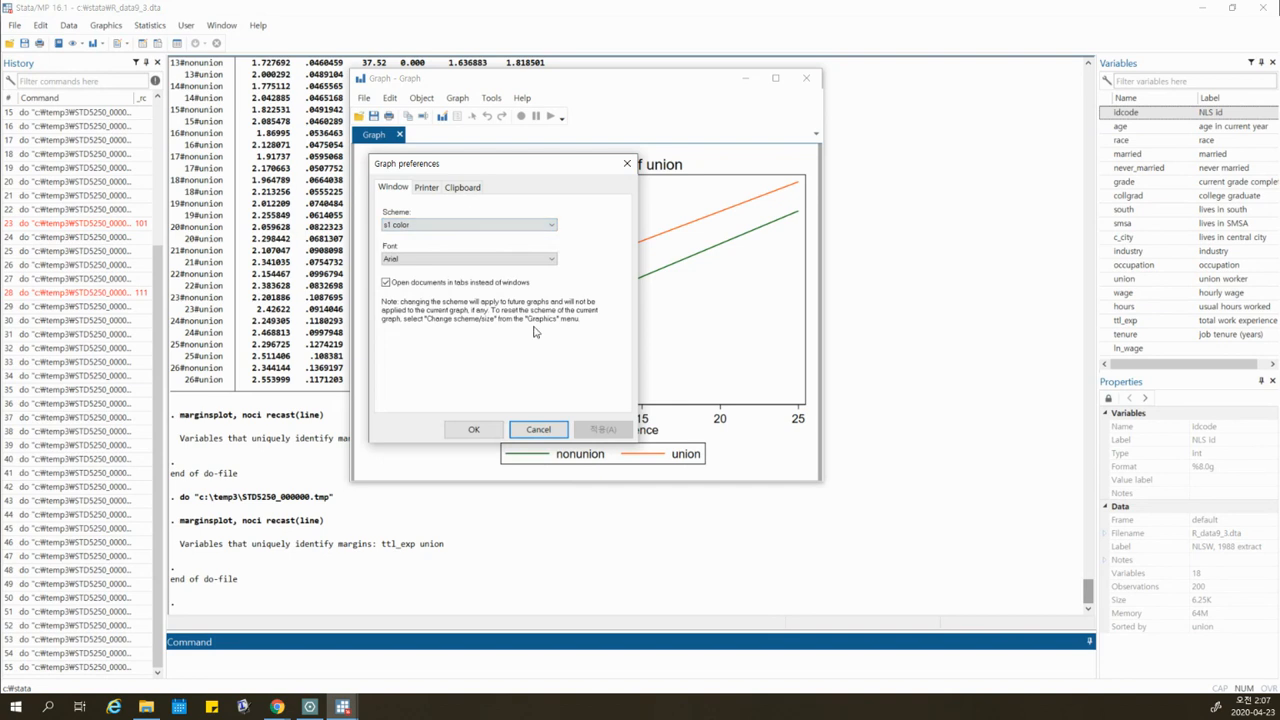
left_click(550, 432)
Close the graph and append the option plot2opt(lpattern(longdash)) to the marginsplot command on line 138 of the do-file.
key("alt+Tab")
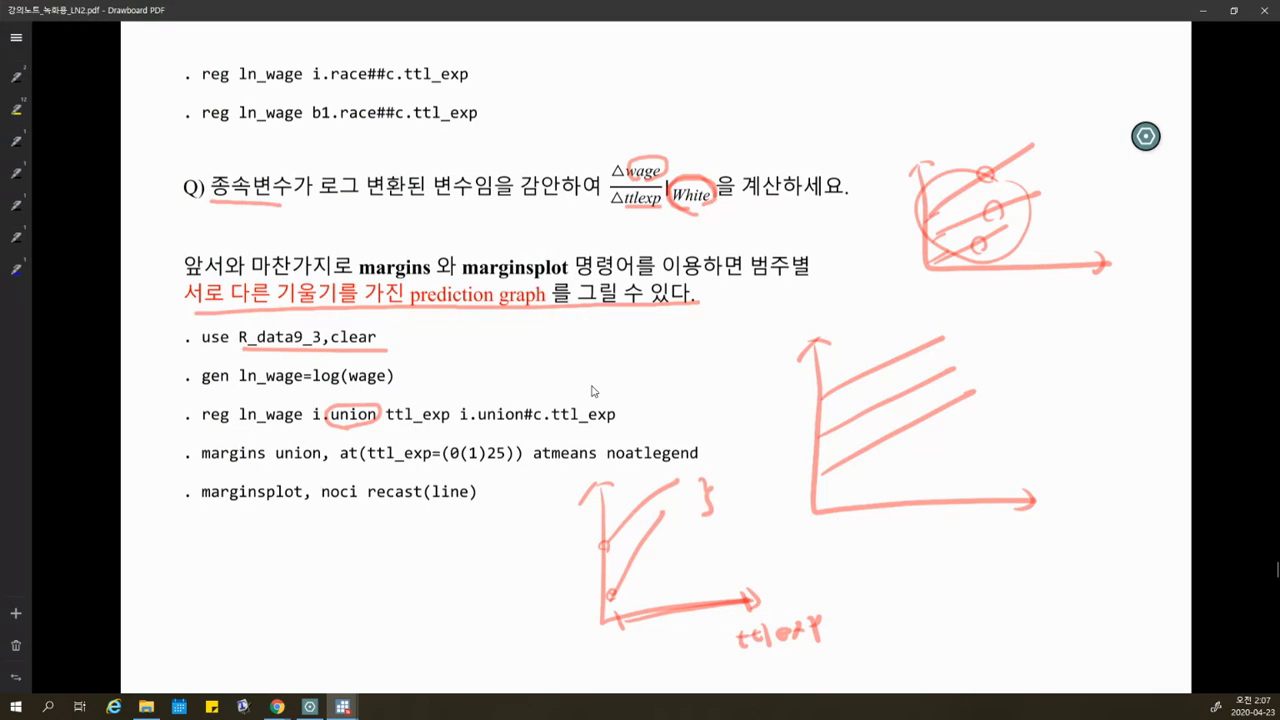
key("alt+Tab")
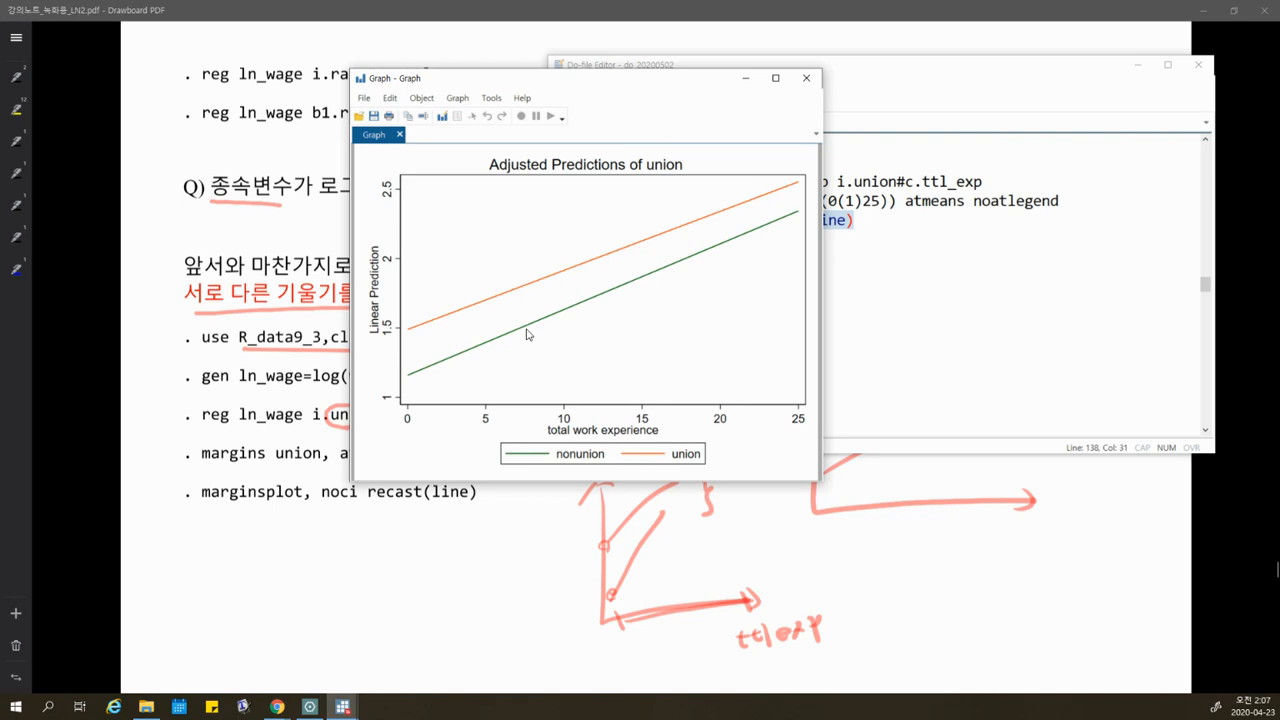
left_click(806, 77)
left_click(863, 219)
type("po")
key("BackSpace")
type("loy3")
key("BackSpace")
key("BackSpace")
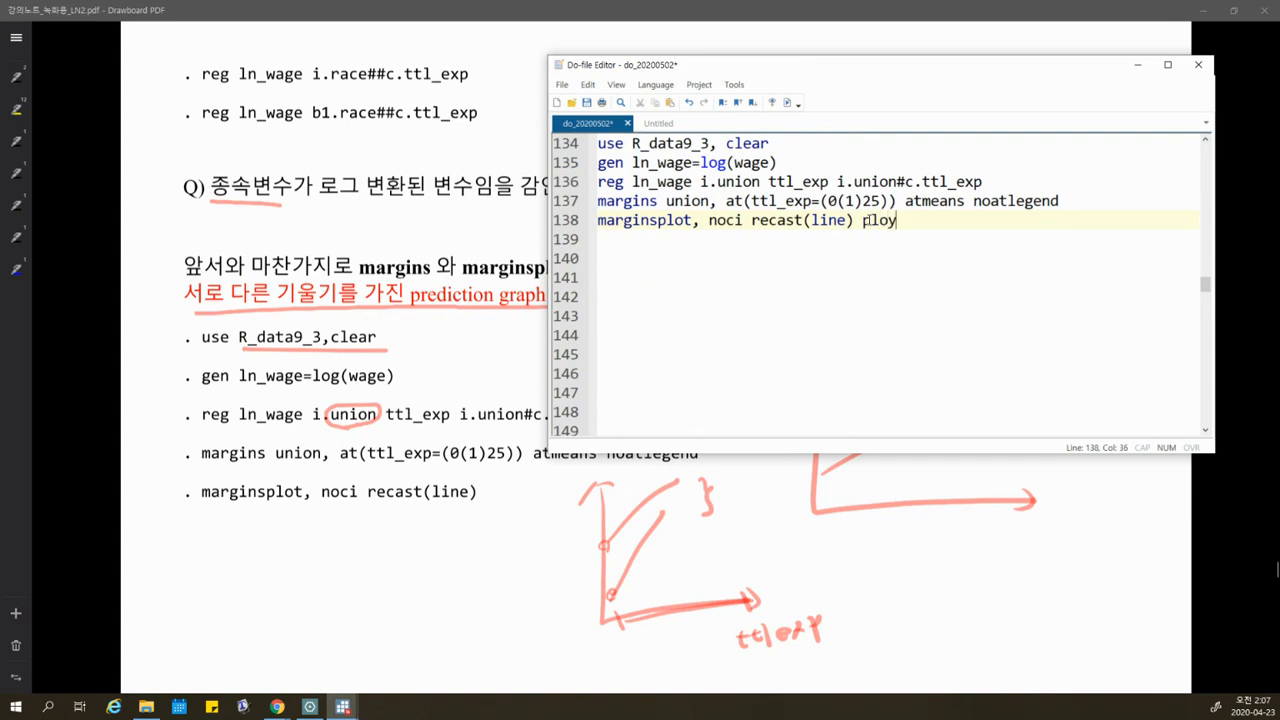
type("t2opt(lpattern(longdash")
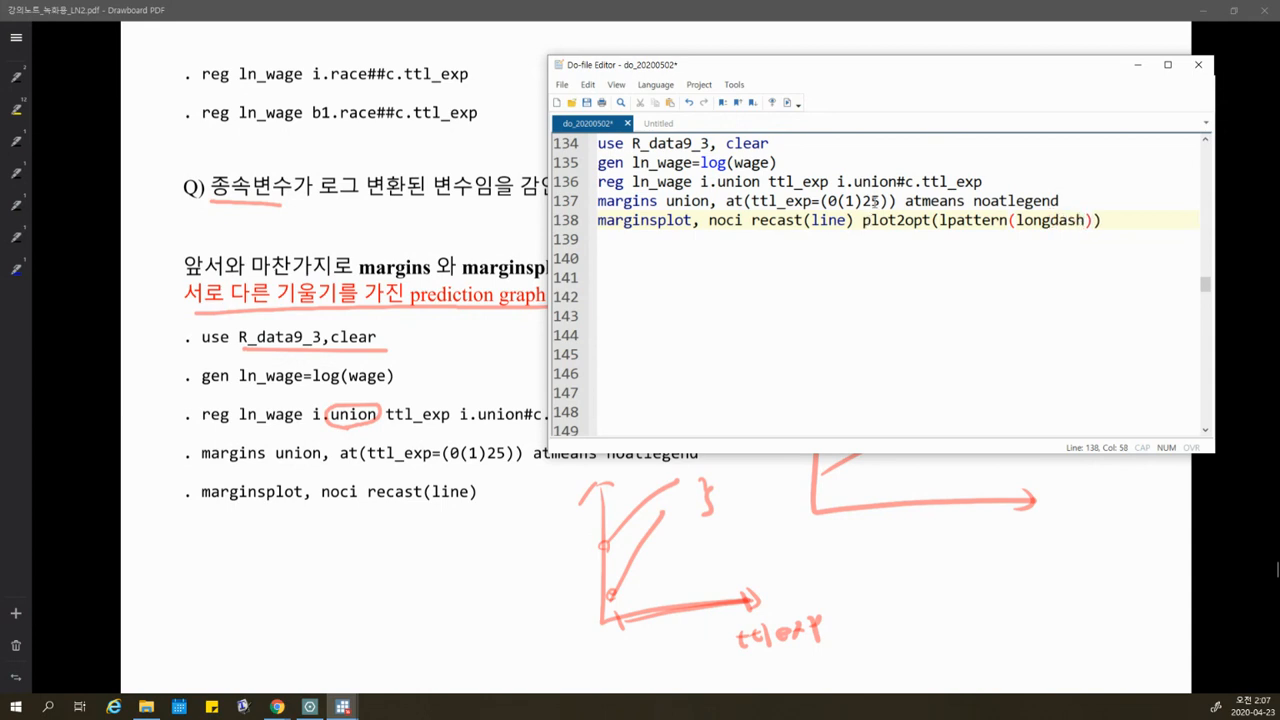
Run only the marginsplot command on line 138 with its long-dash option, and close the graph after viewing it.
left_click_drag(864, 220, 931, 220)
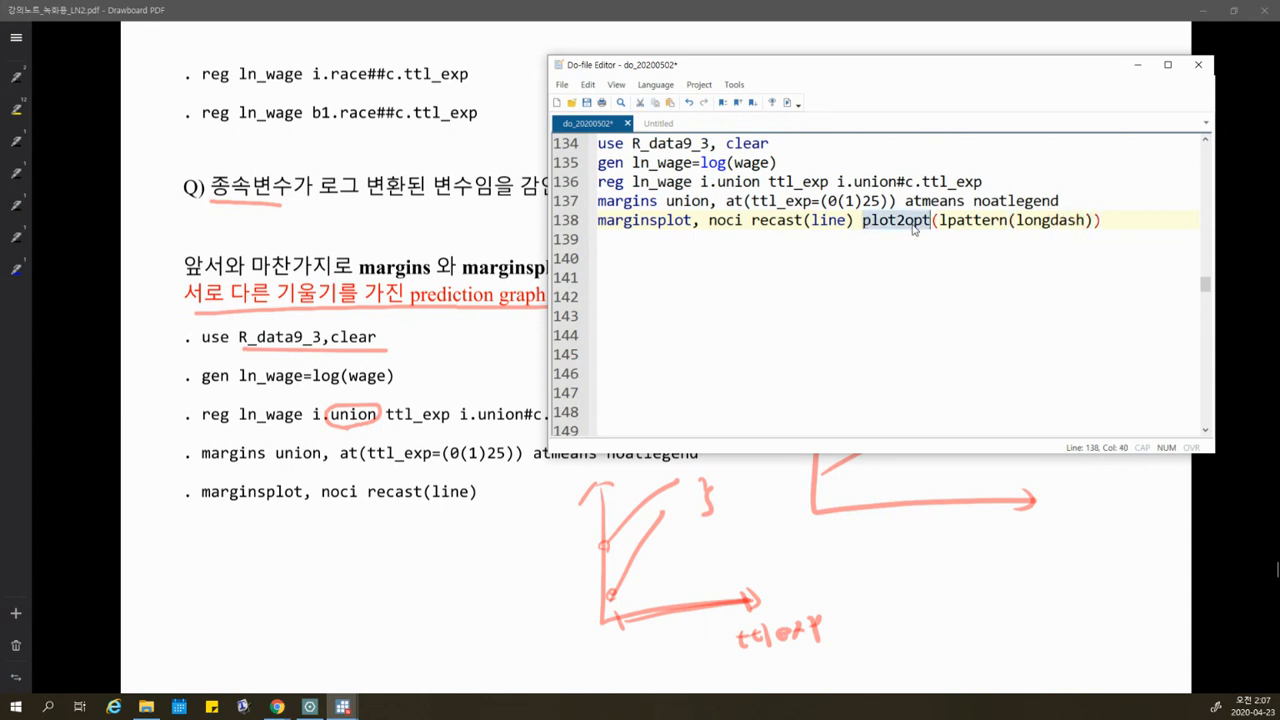
left_click_drag(941, 220, 1018, 220)
double_click(1066, 220)
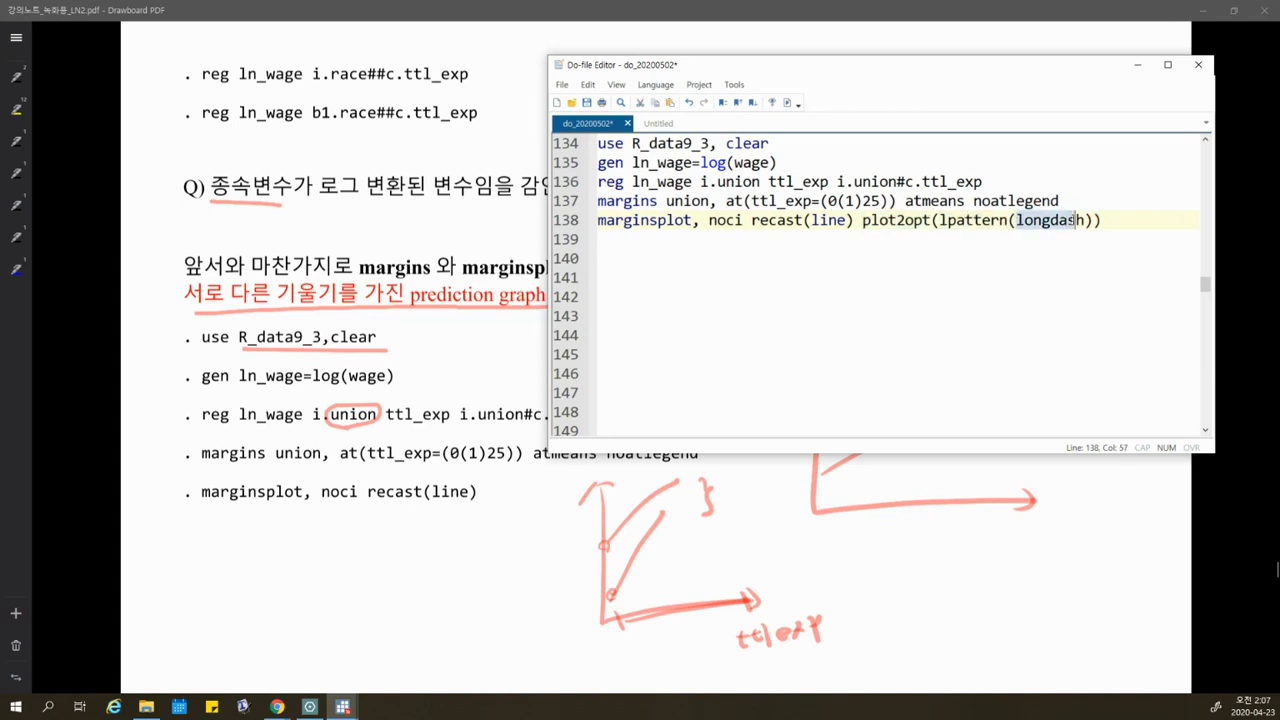
left_click(1036, 220)
left_click_drag(727, 220, 786, 220)
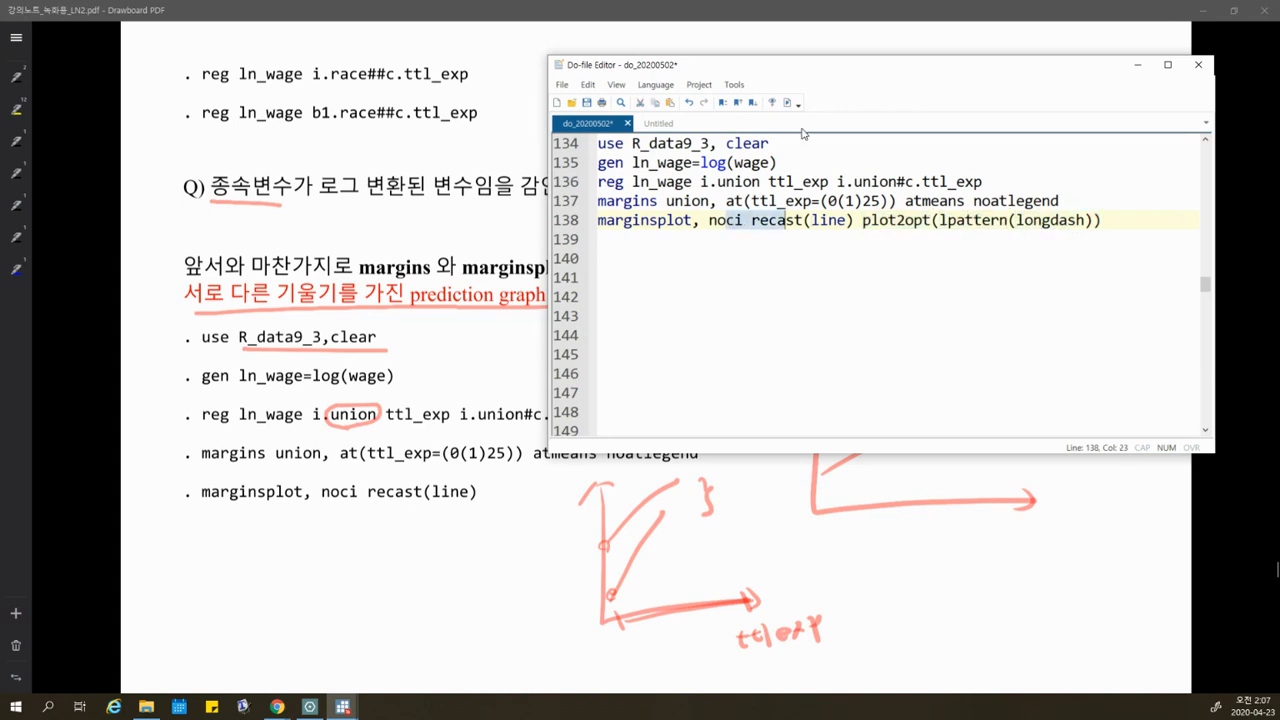
key("ctrl+d")
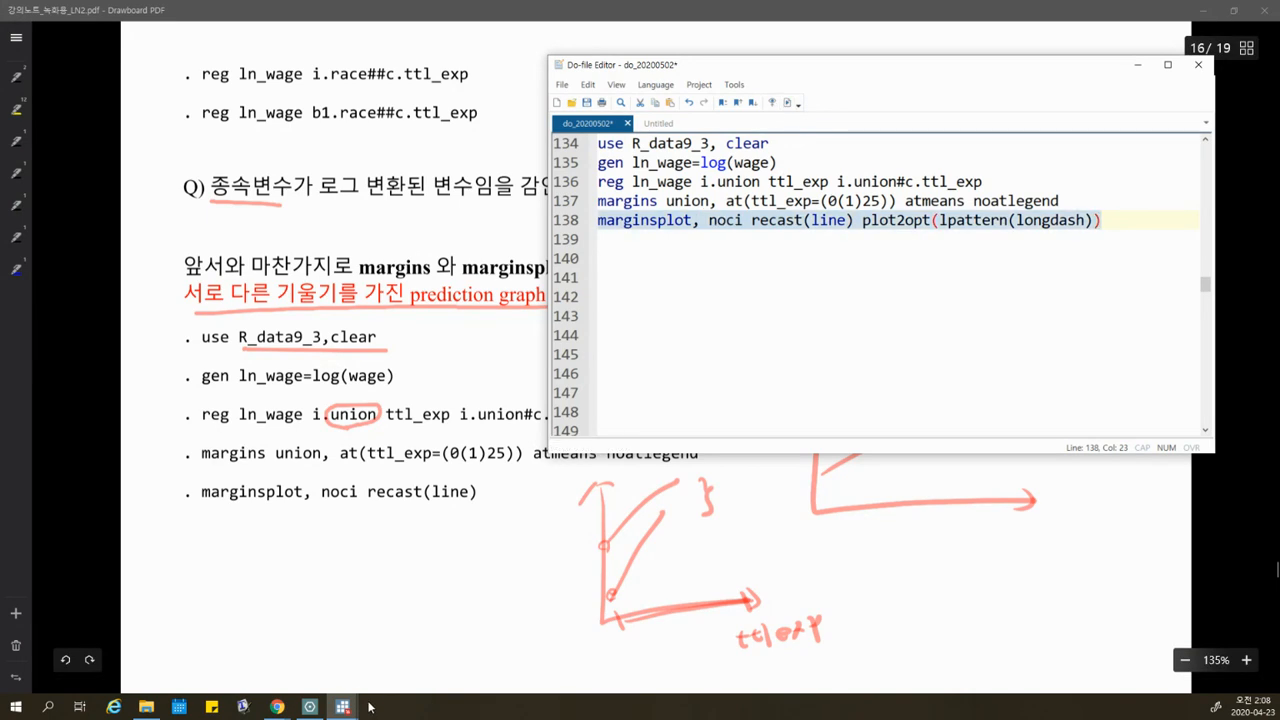
left_click(315, 658)
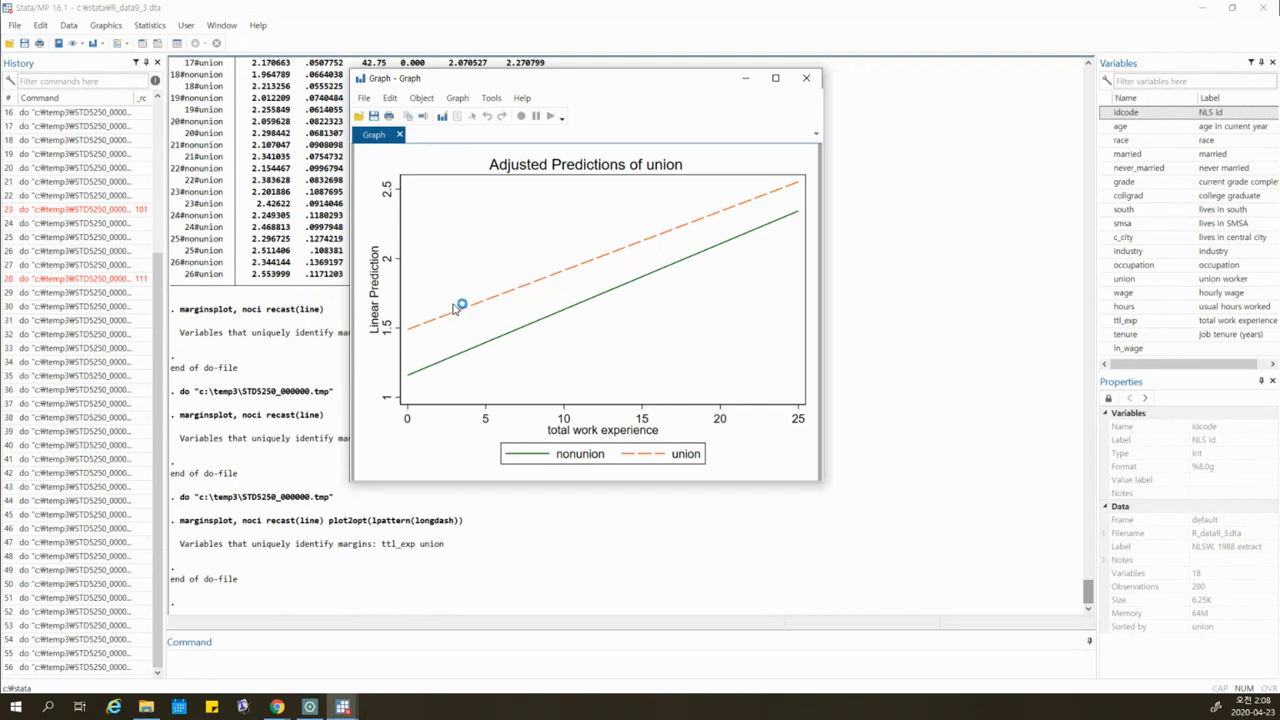
left_click(806, 78)
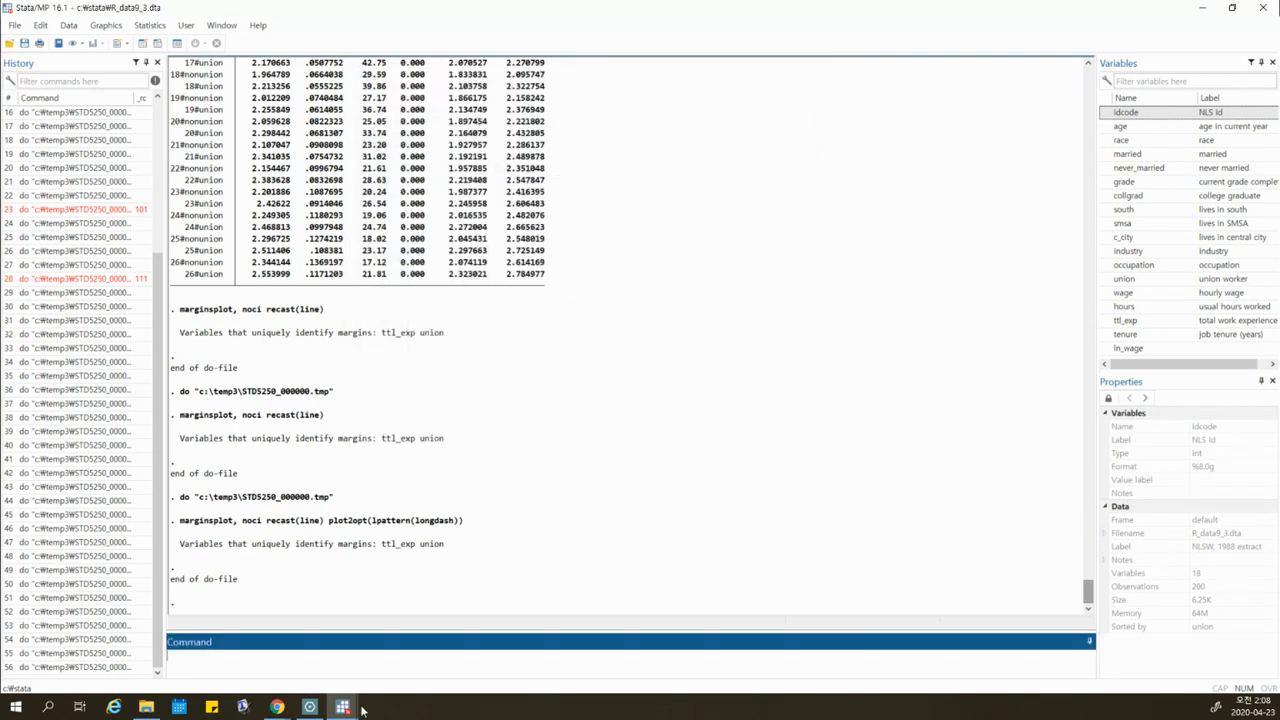
Return to the do-file do_20200502 and save it with the extended marginsplot command.
left_click(345, 707)
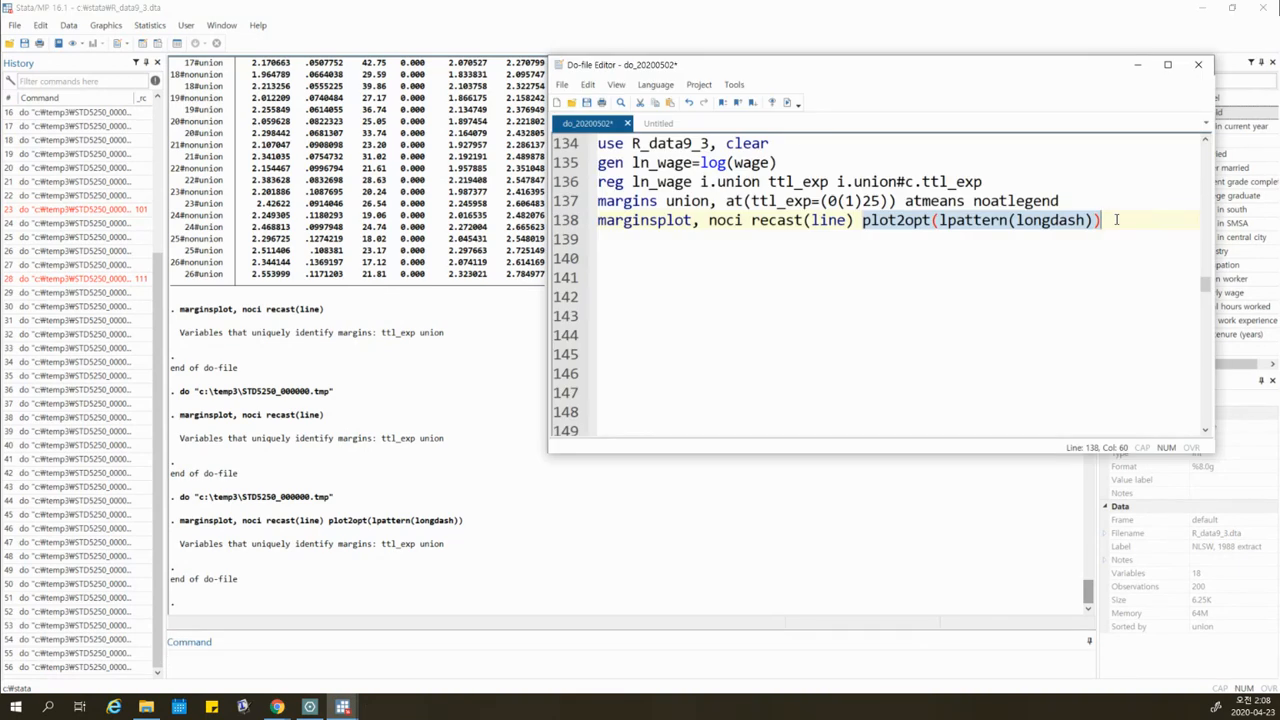
left_click(1116, 219)
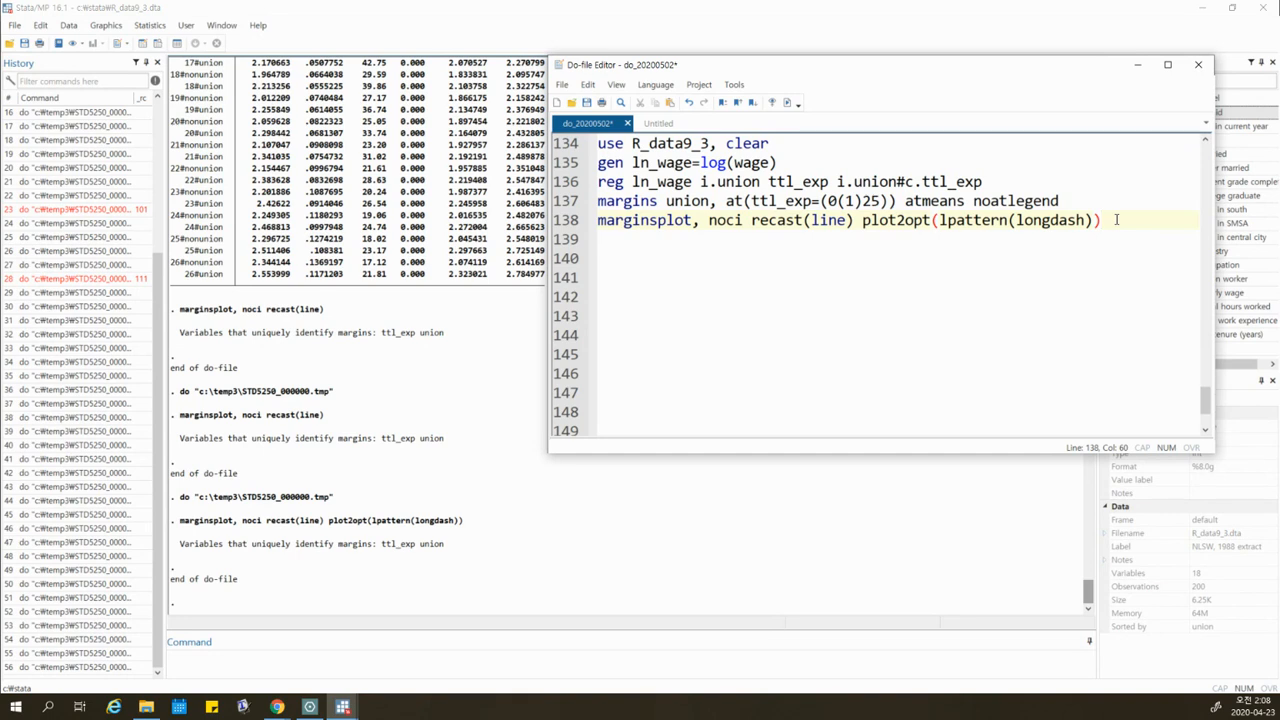
scroll(1116, 219, "up", 3)
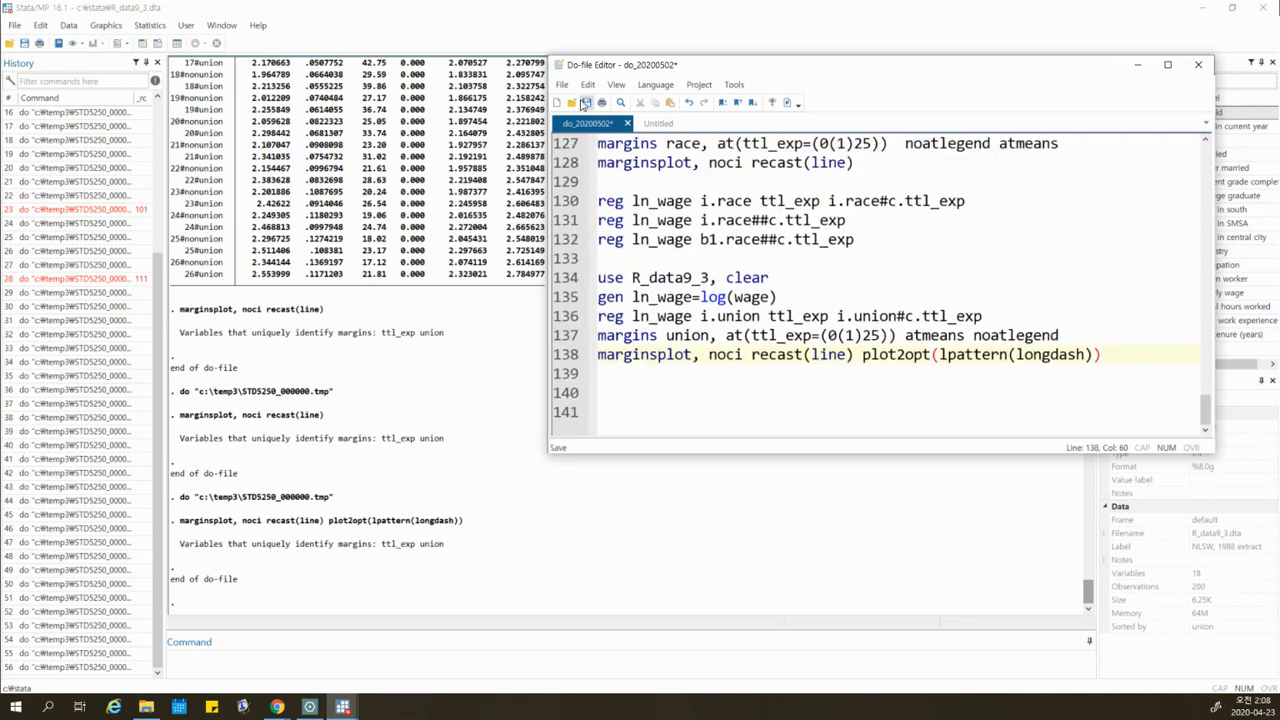
left_click(588, 102)
Tidy the blank lines below the marginsplot command so that the do-file ends at an empty line 140.
left_click(622, 374)
key("Delete")
key("Delete")
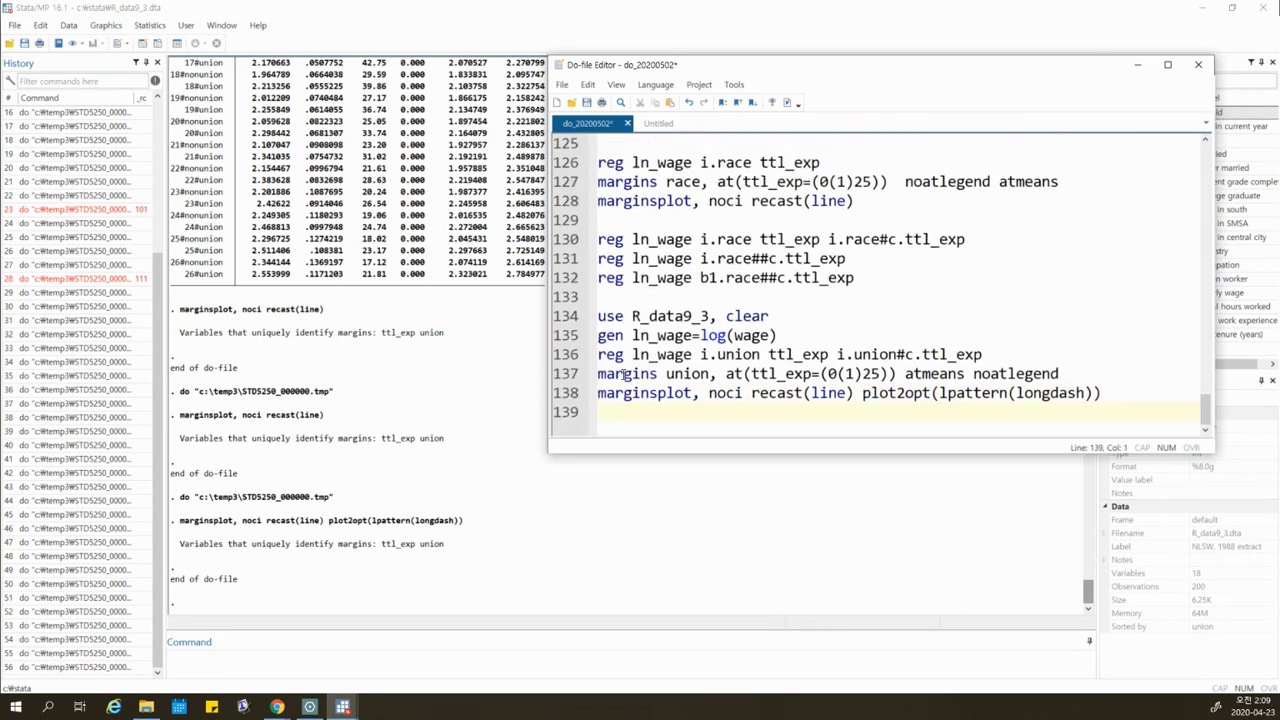
key("Return")
key("Up")
key("Delete")
key("Return")
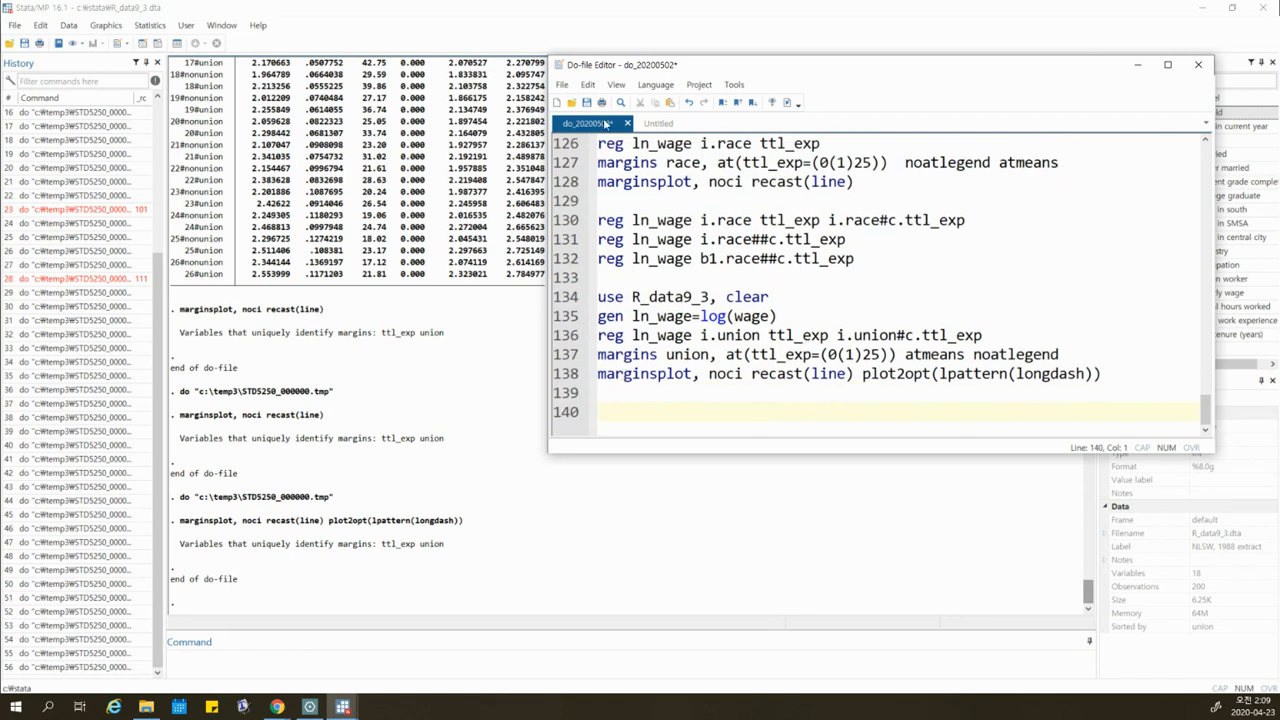